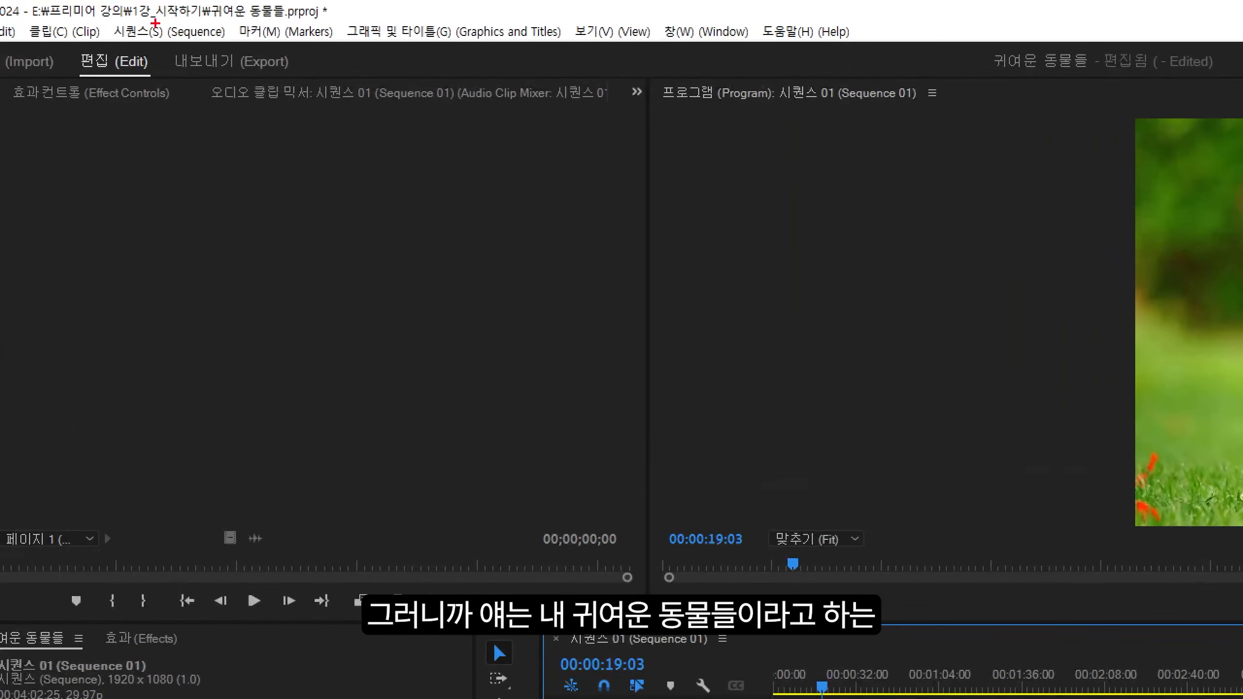
drag(198, 3, 331, 25)
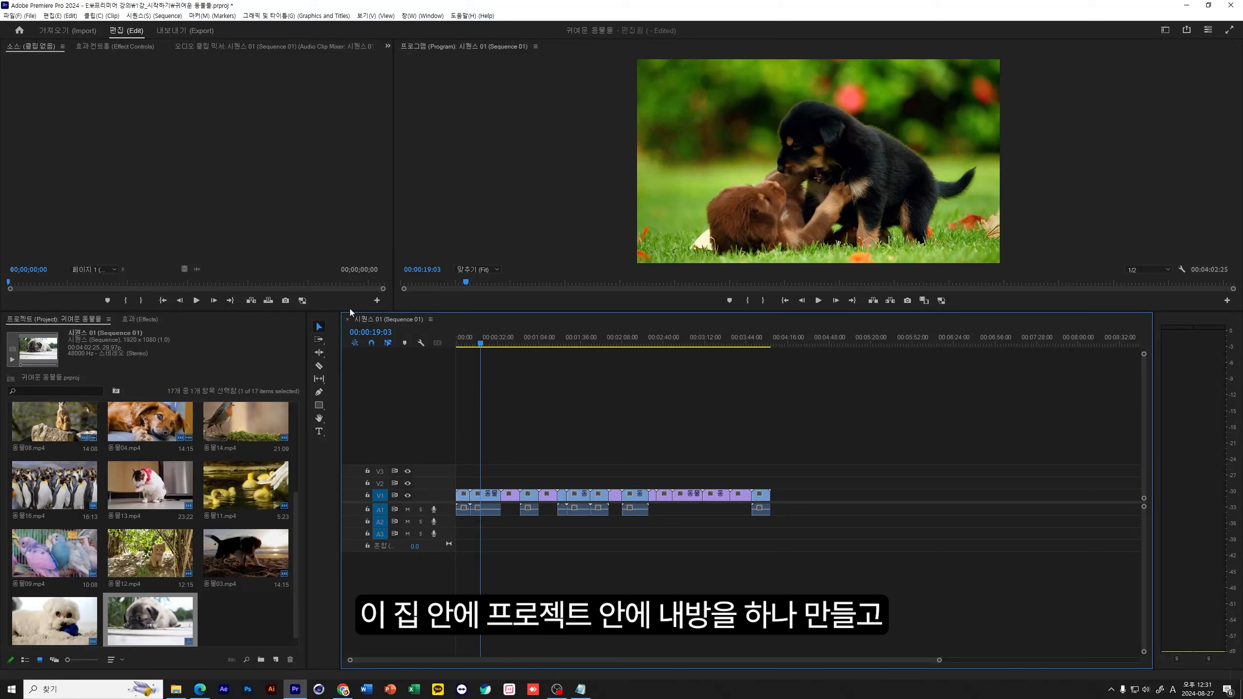
drag(339, 305, 442, 324)
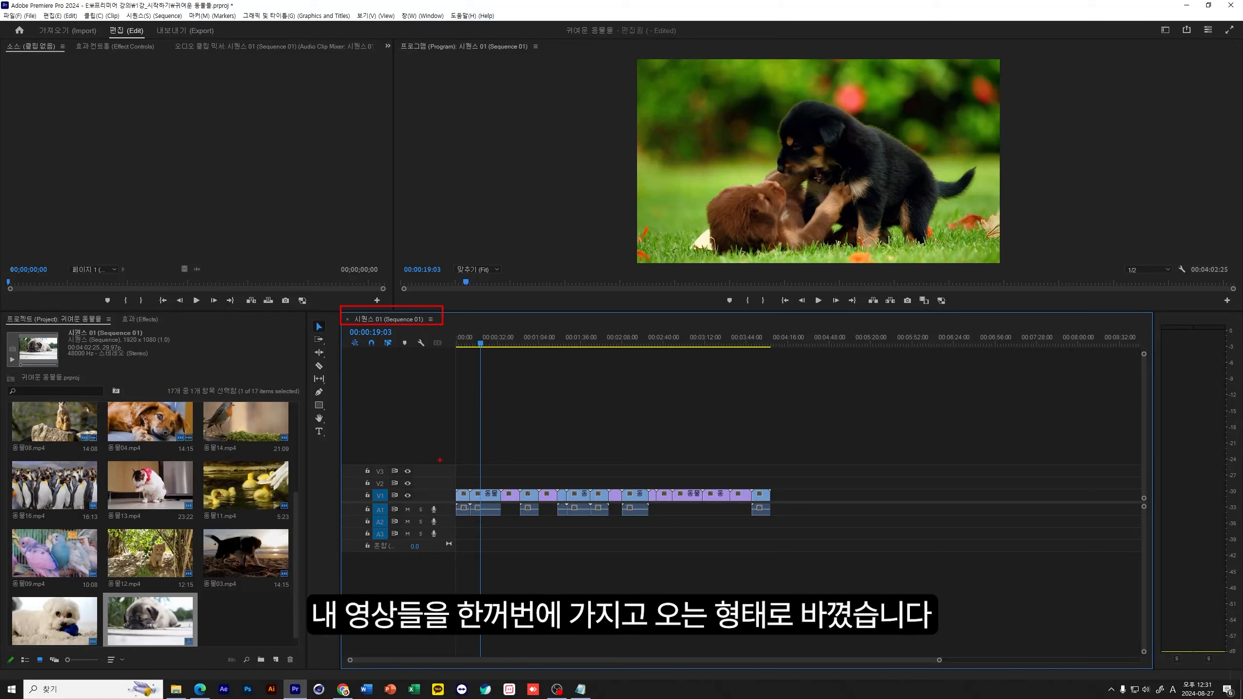
drag(438, 460, 792, 540)
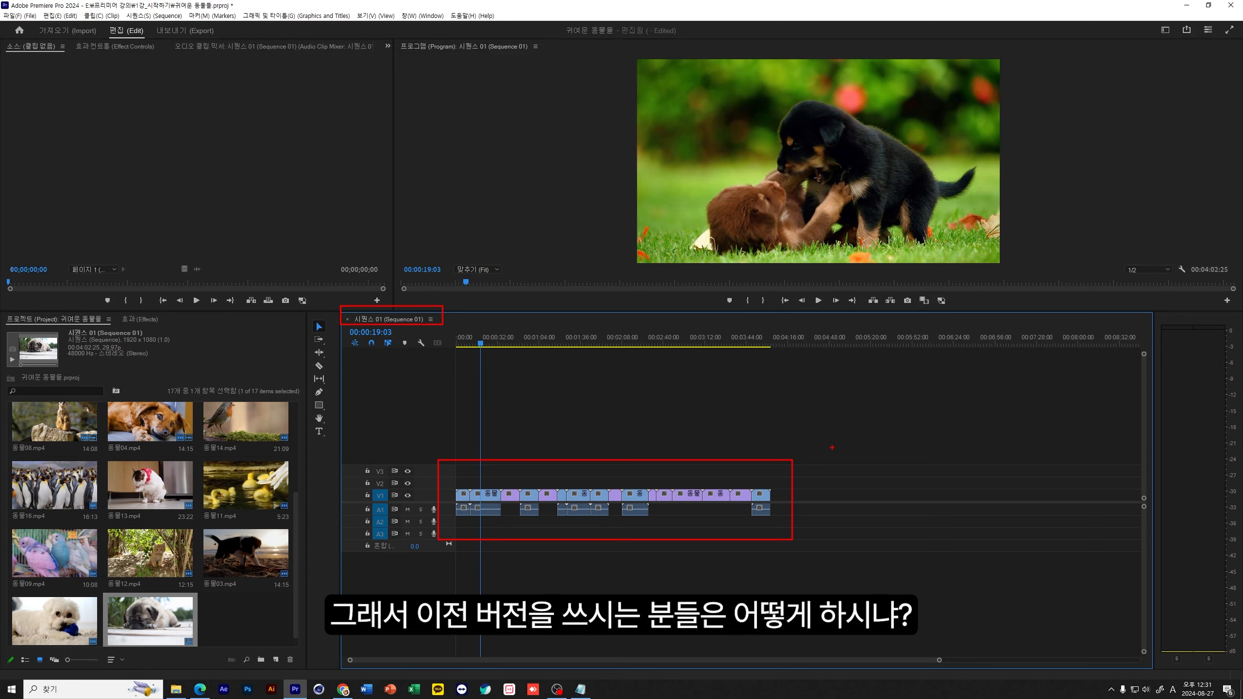
key(Escape)
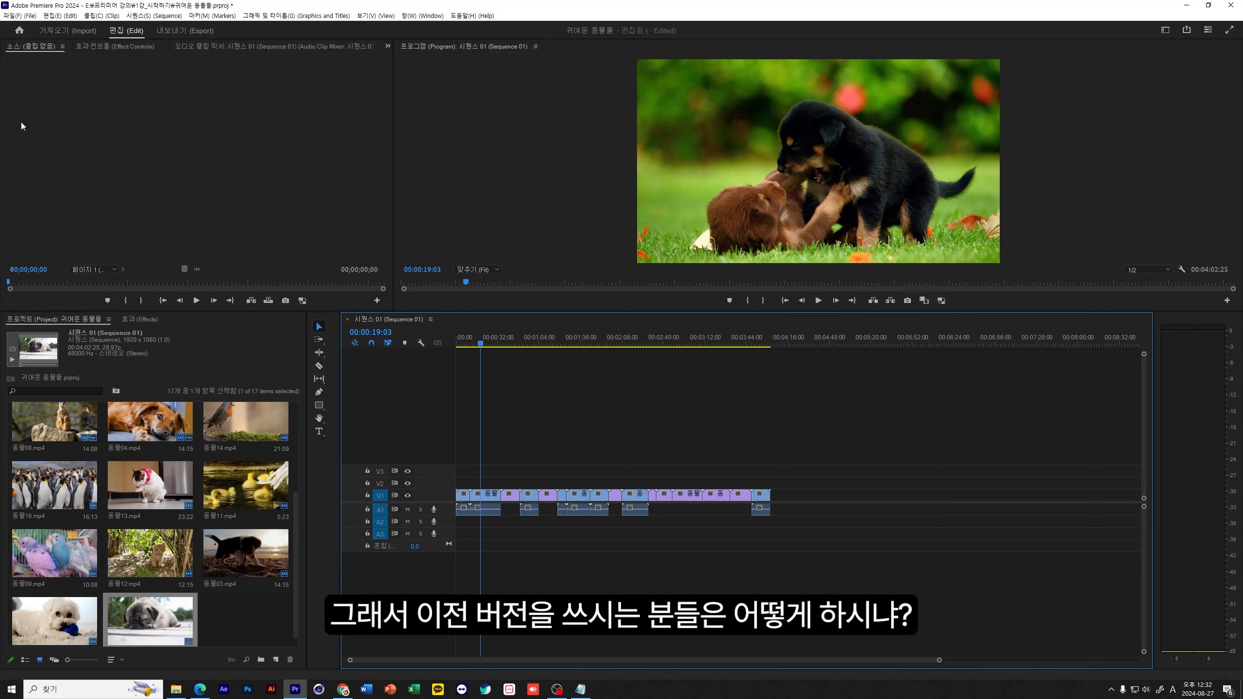
- Try to import all the animal video clips from the 귀여운동물들 folder into the project
click(20, 15)
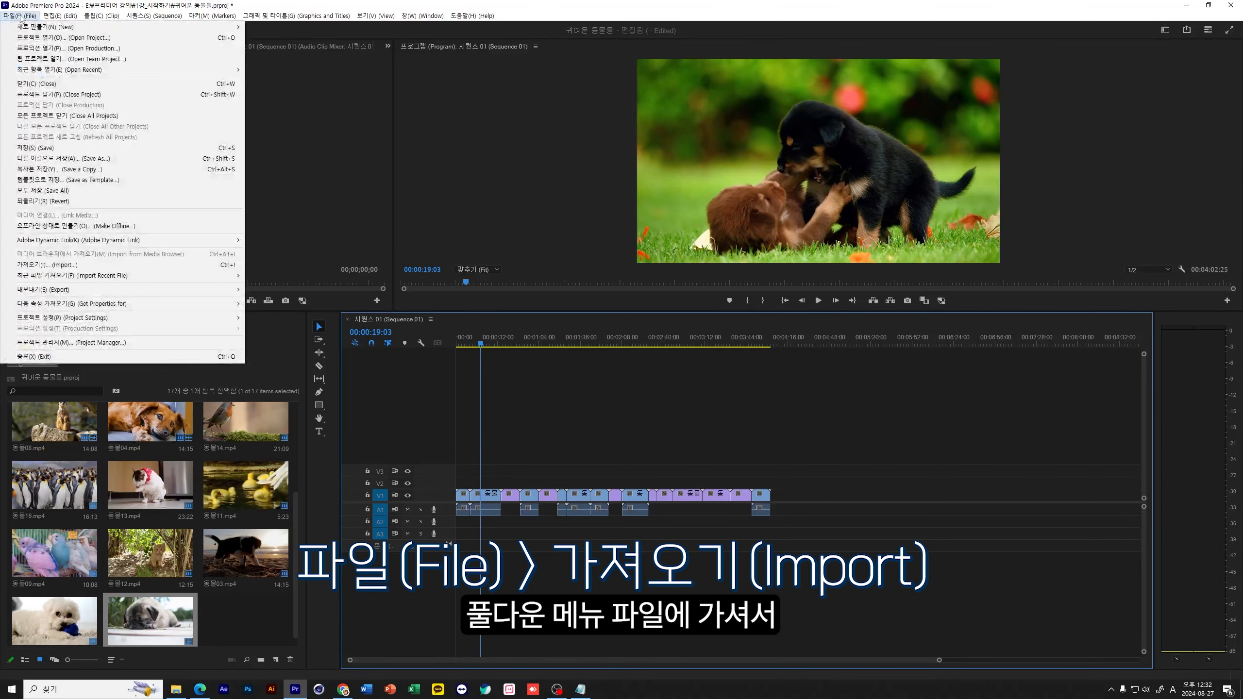
click(59, 265)
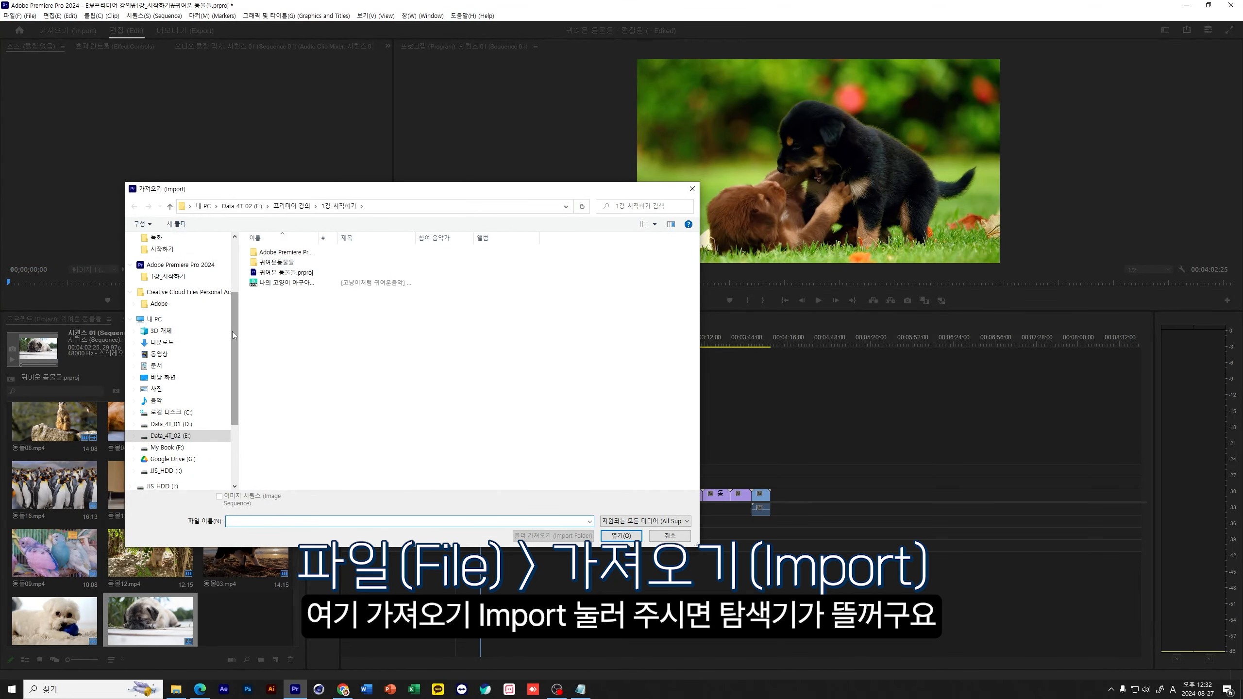
double_click(276, 261)
key(ctrl+a)
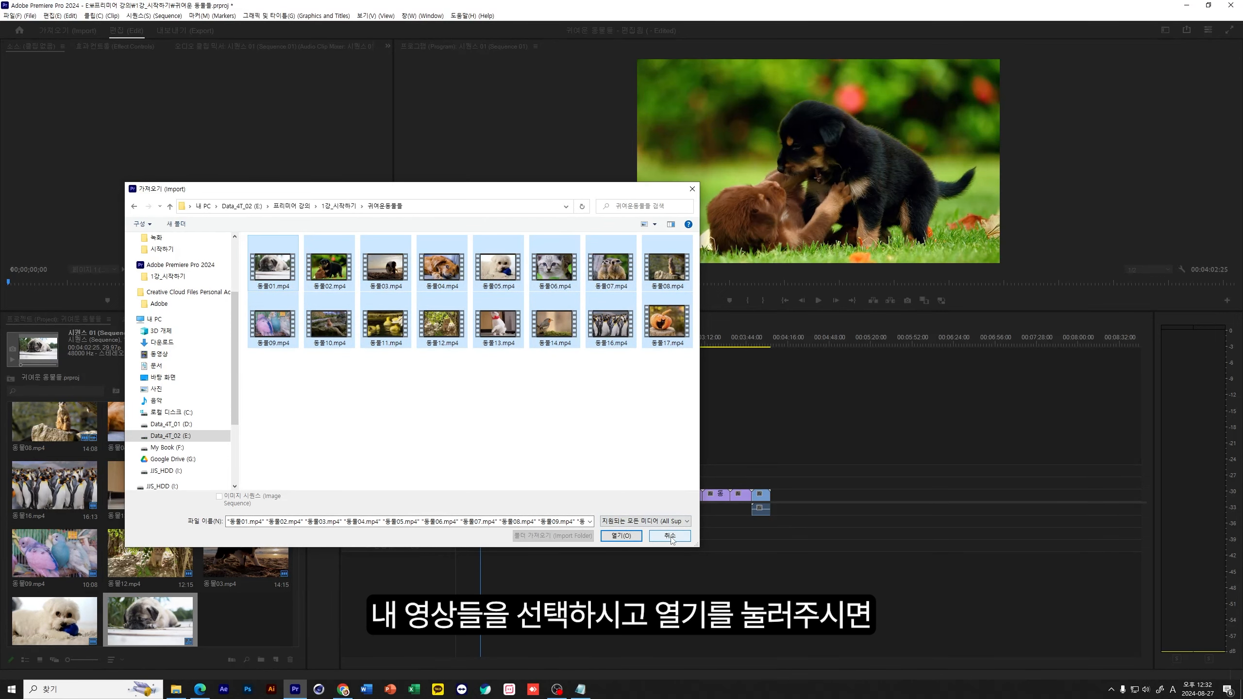
click(631, 538)
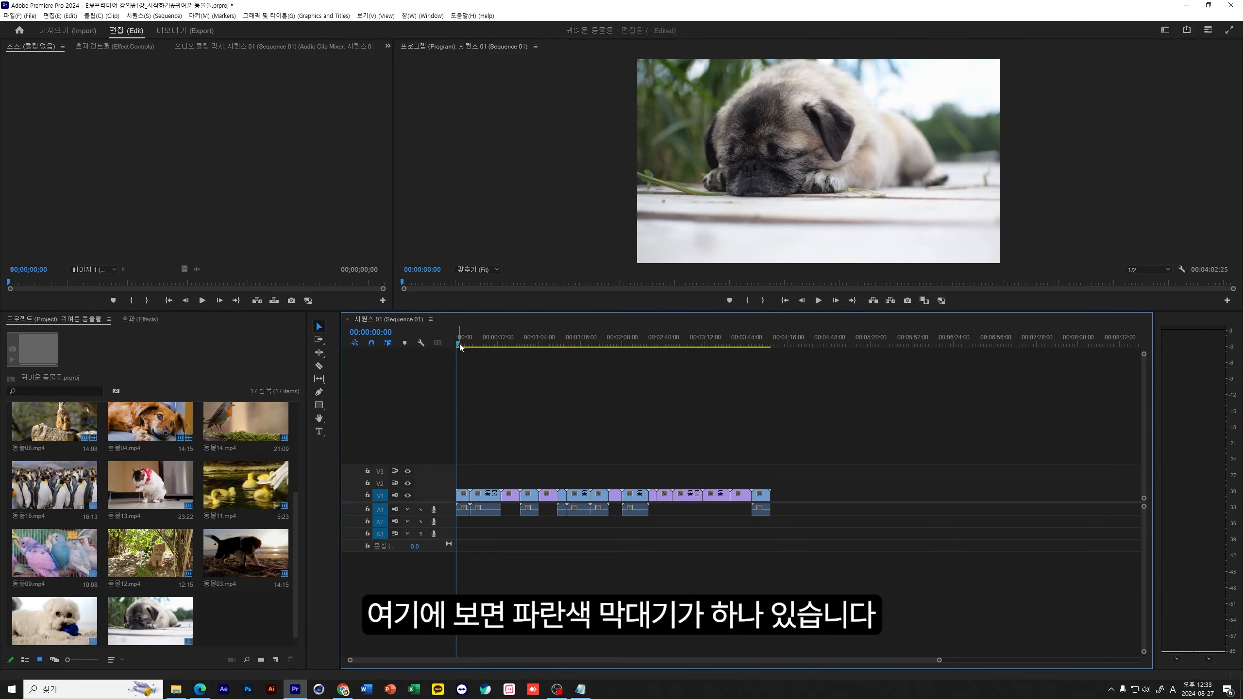
- Scrub the playhead forward through the sequence to about 00:01:08:29 and bring it back to the start
drag(458, 345, 484, 346)
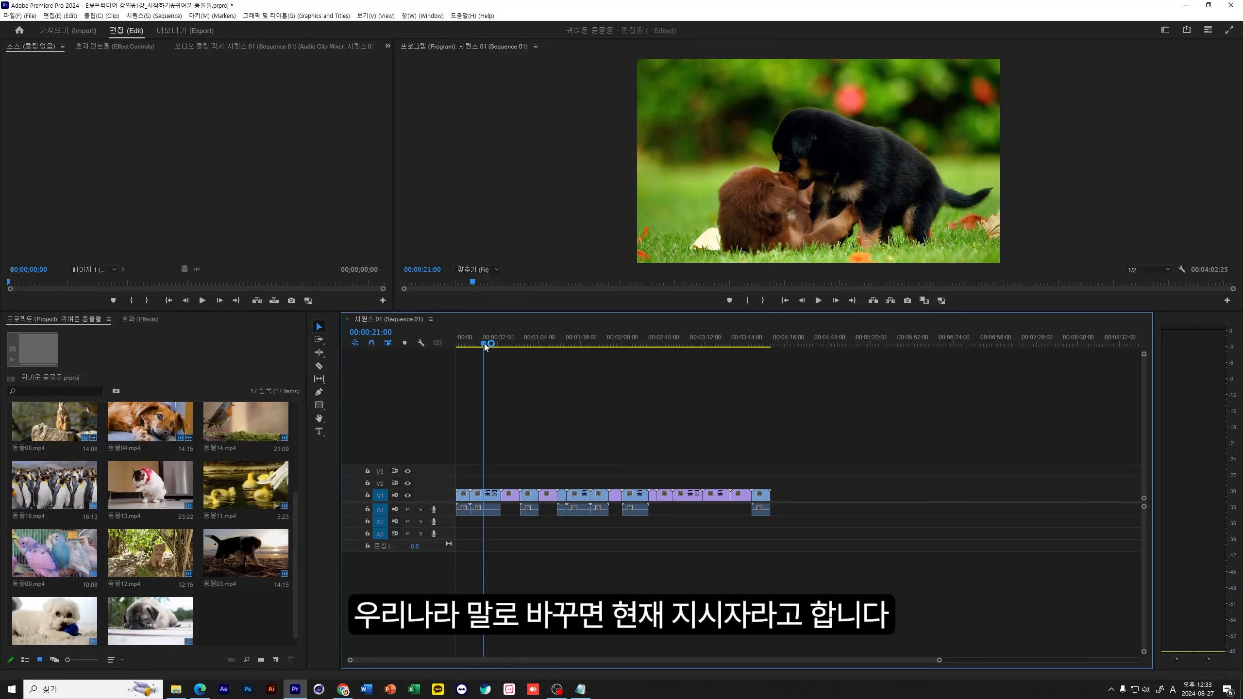
drag(485, 347, 547, 349)
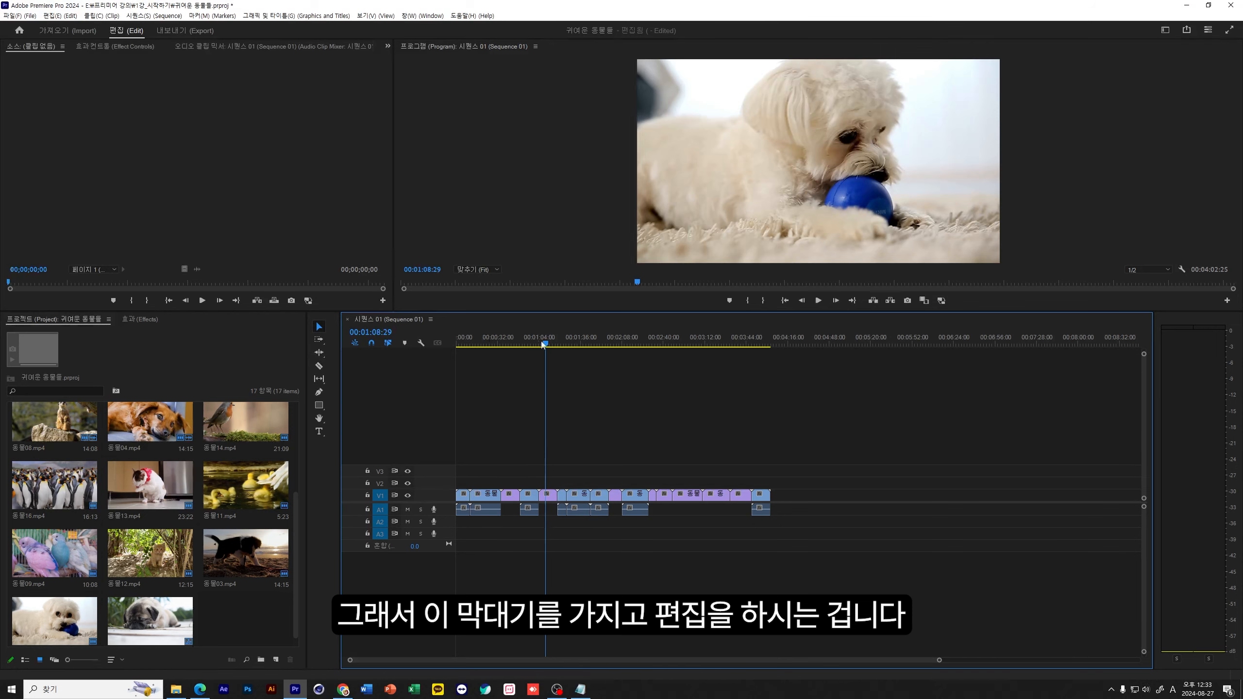
drag(543, 345, 388, 657)
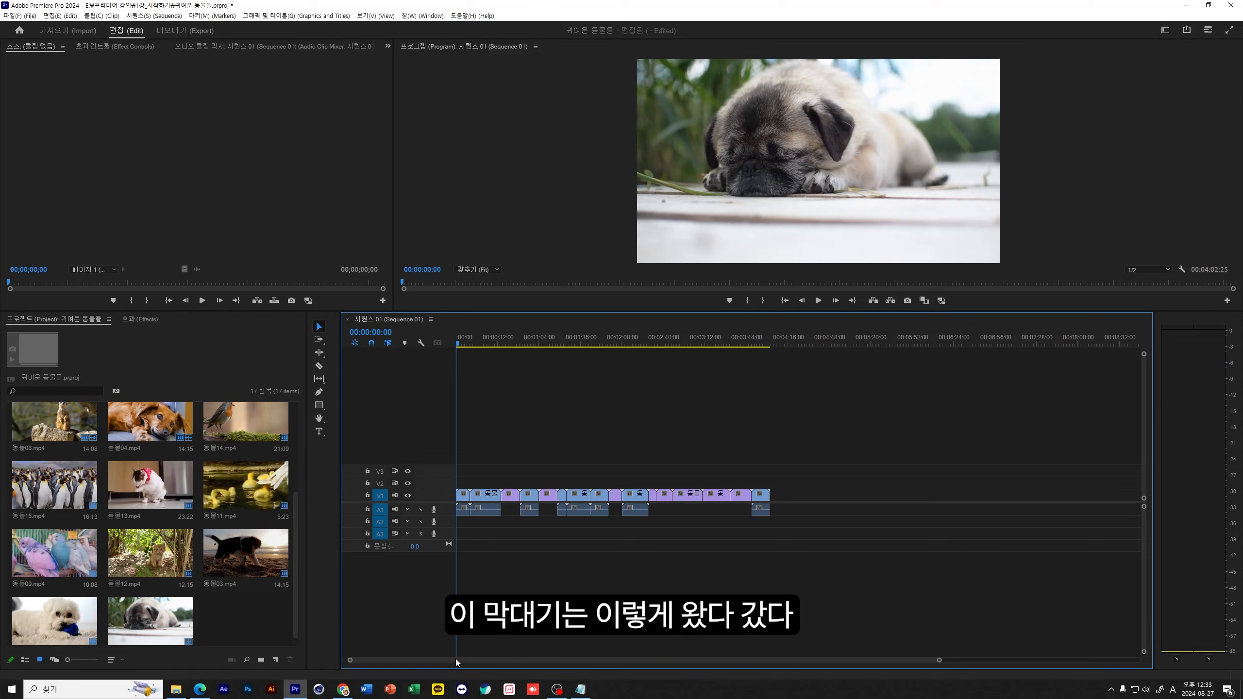
- Scrub through the first clip, 동물01.mp4, up to 00:00:11:00 and return the playhead to the start of the sequence
drag(455, 658, 348, 591)
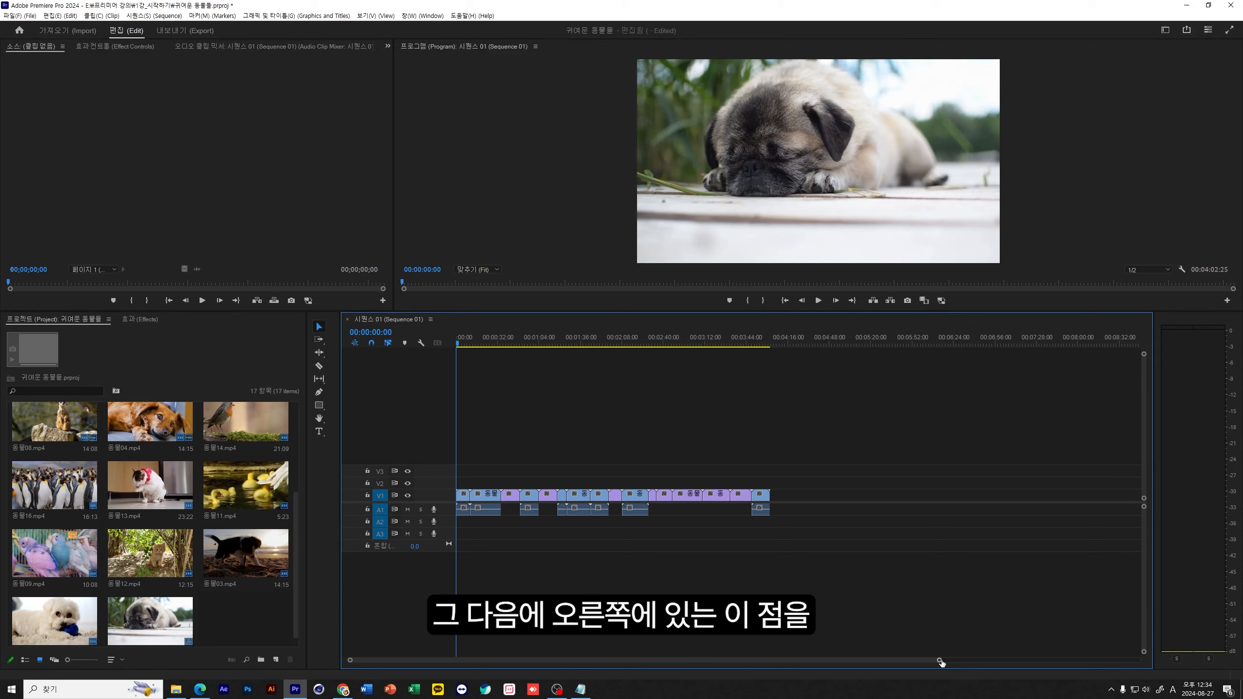
drag(940, 660, 695, 675)
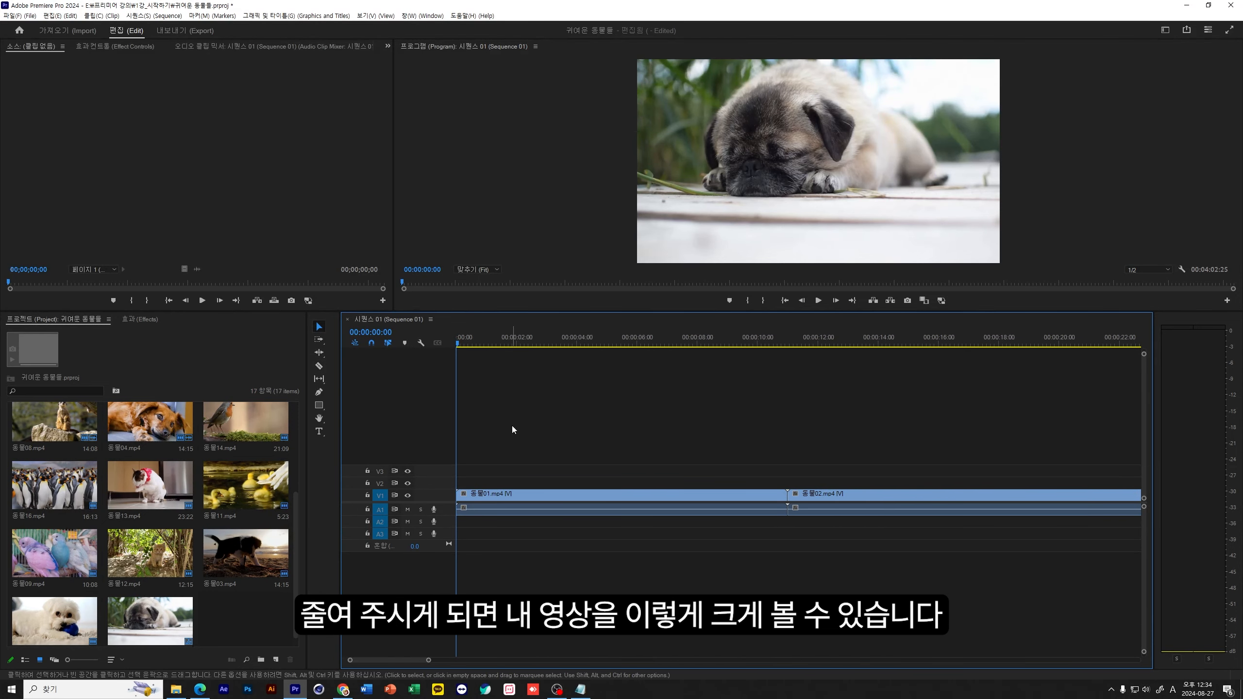
drag(471, 342, 783, 342)
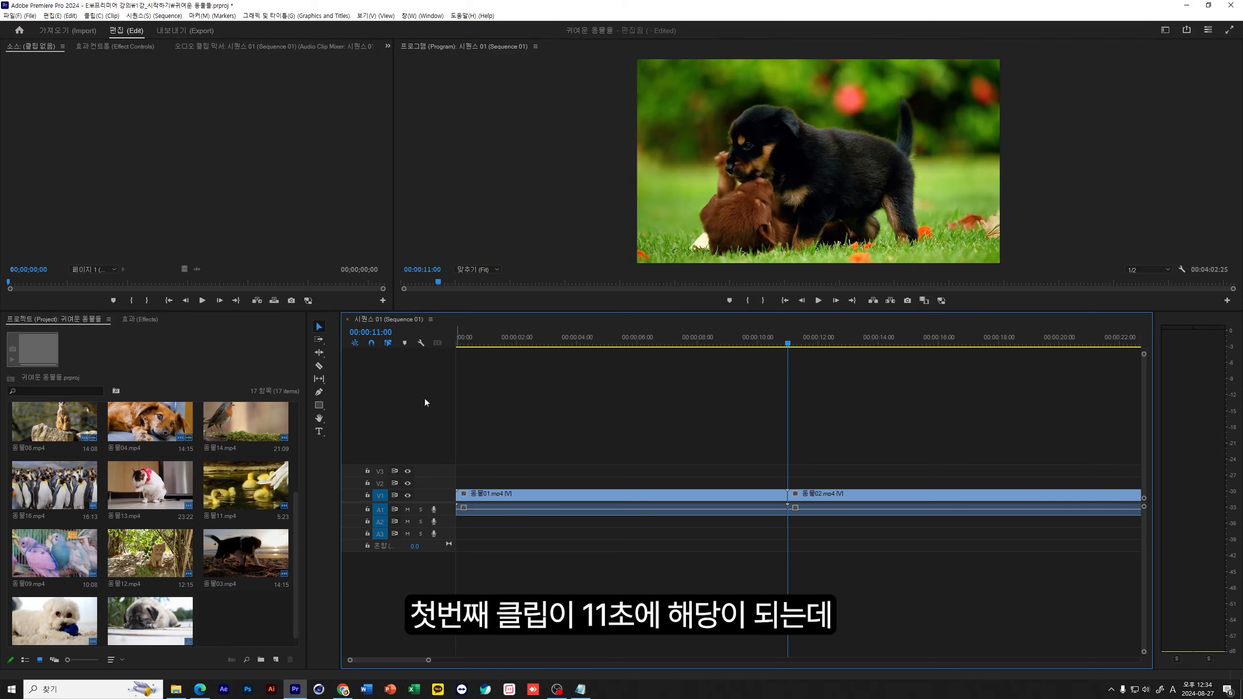
drag(783, 341, 420, 399)
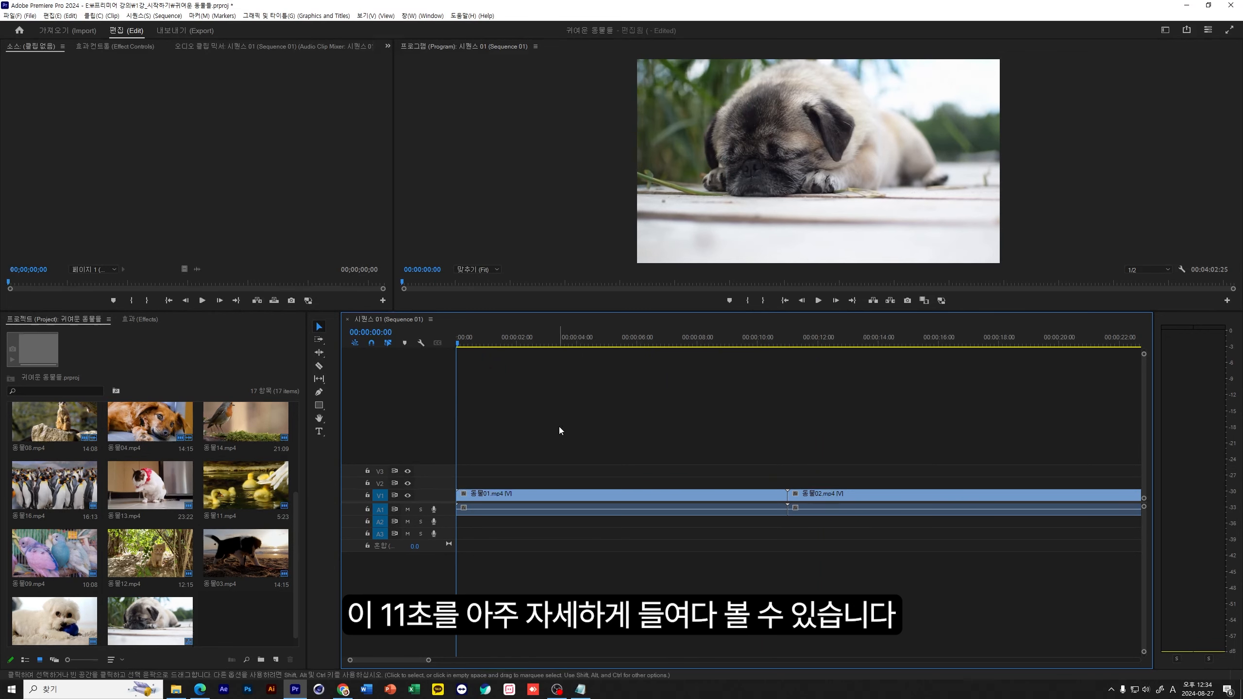
drag(506, 341, 399, 353)
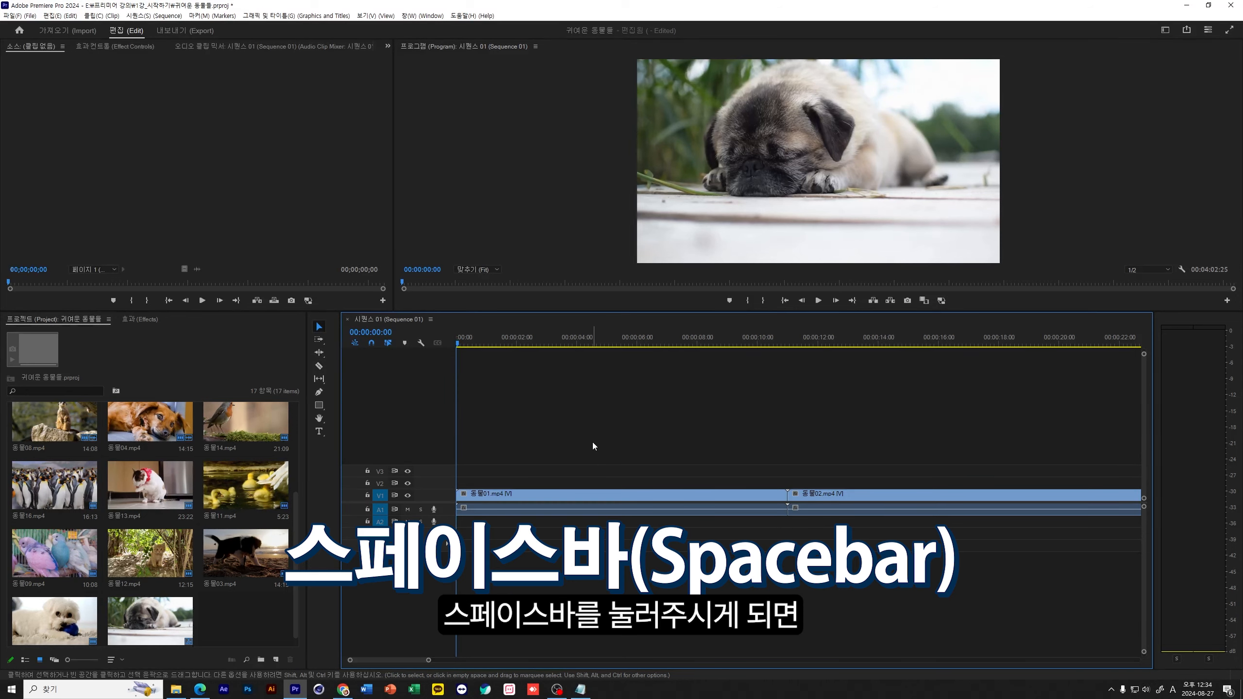
- Play the sequence from the start and pause at about 10 seconds, then replay it from the beginning and pause again
key(space)
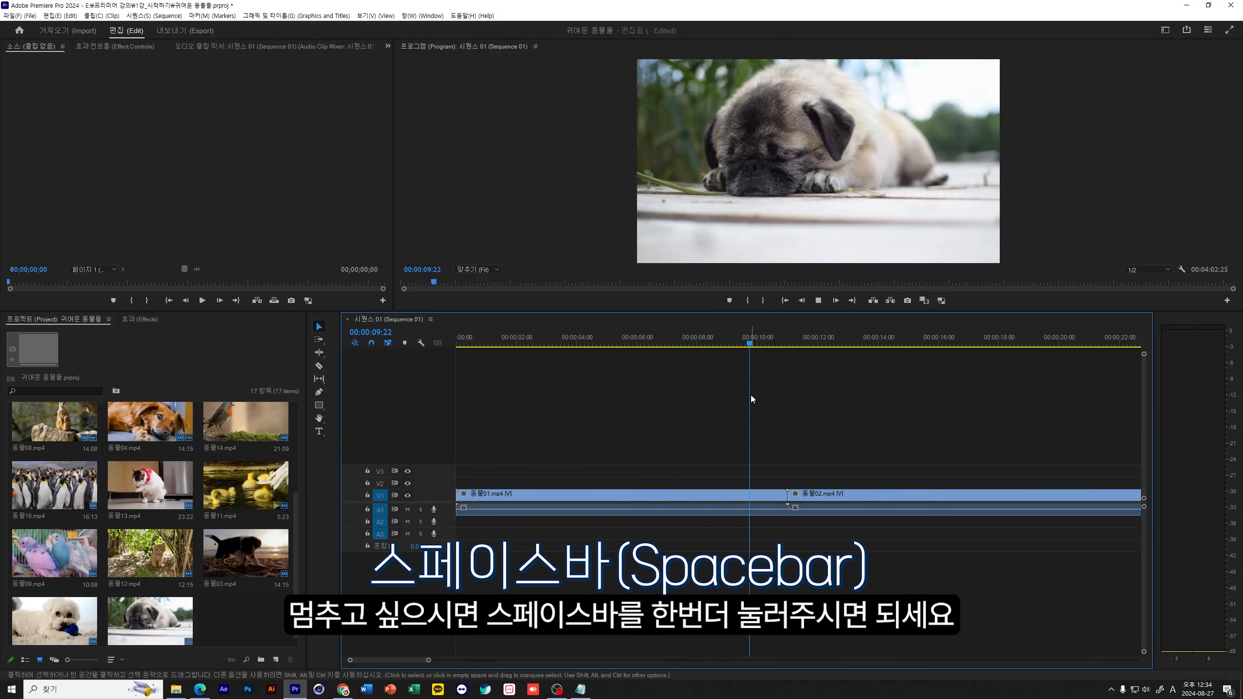
key(space)
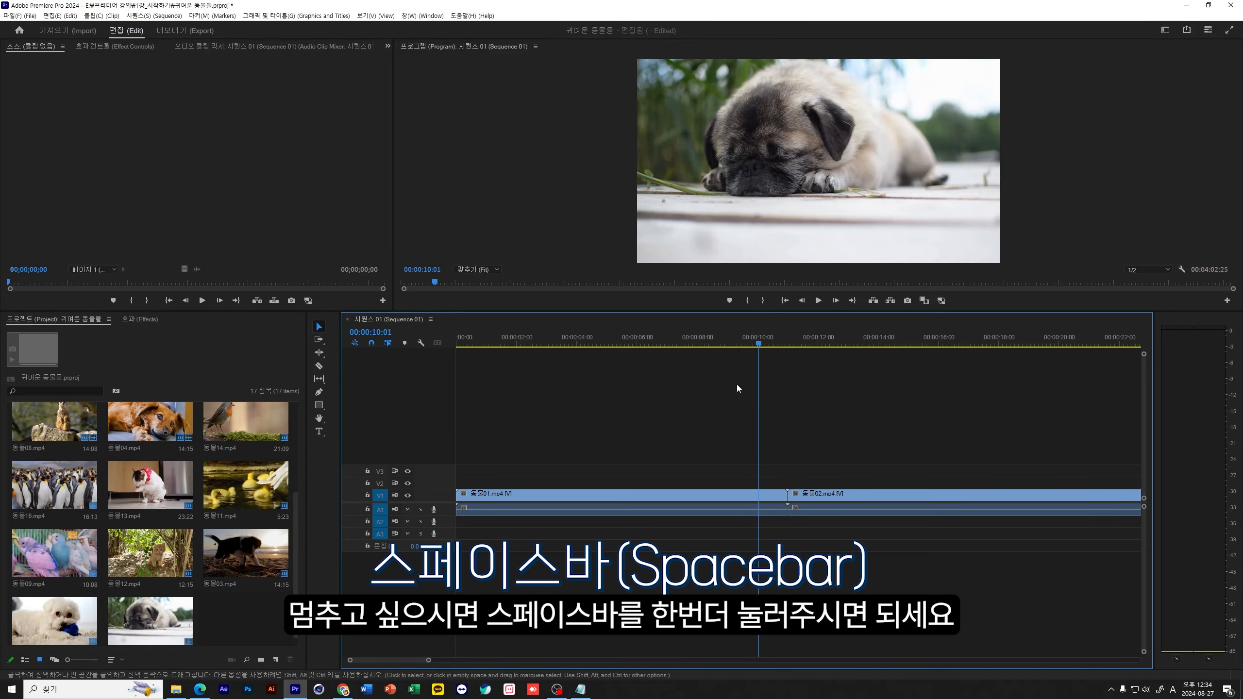
key(Home)
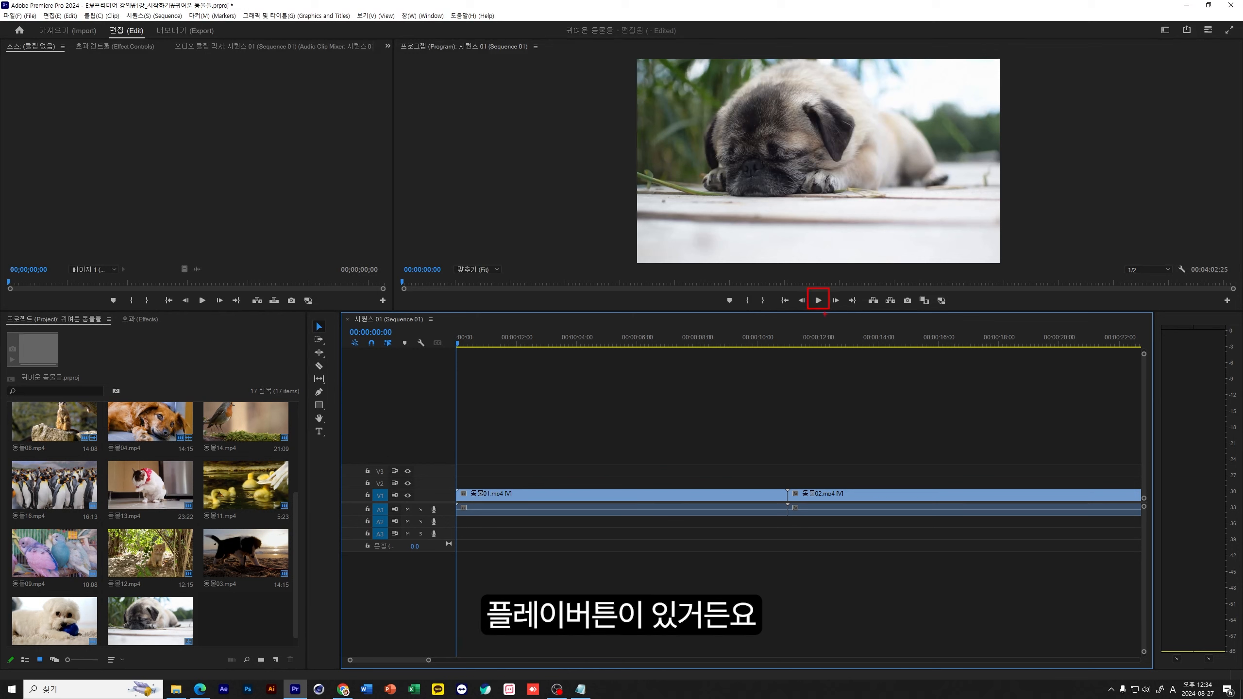
click(817, 299)
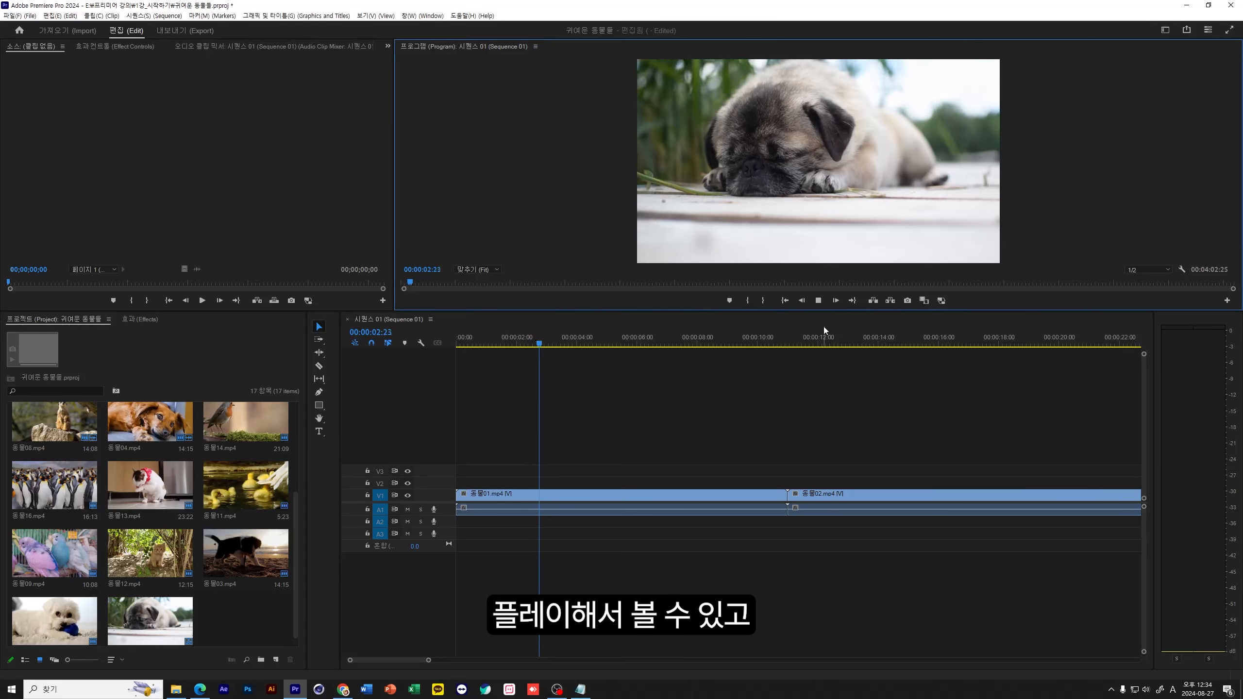
click(819, 300)
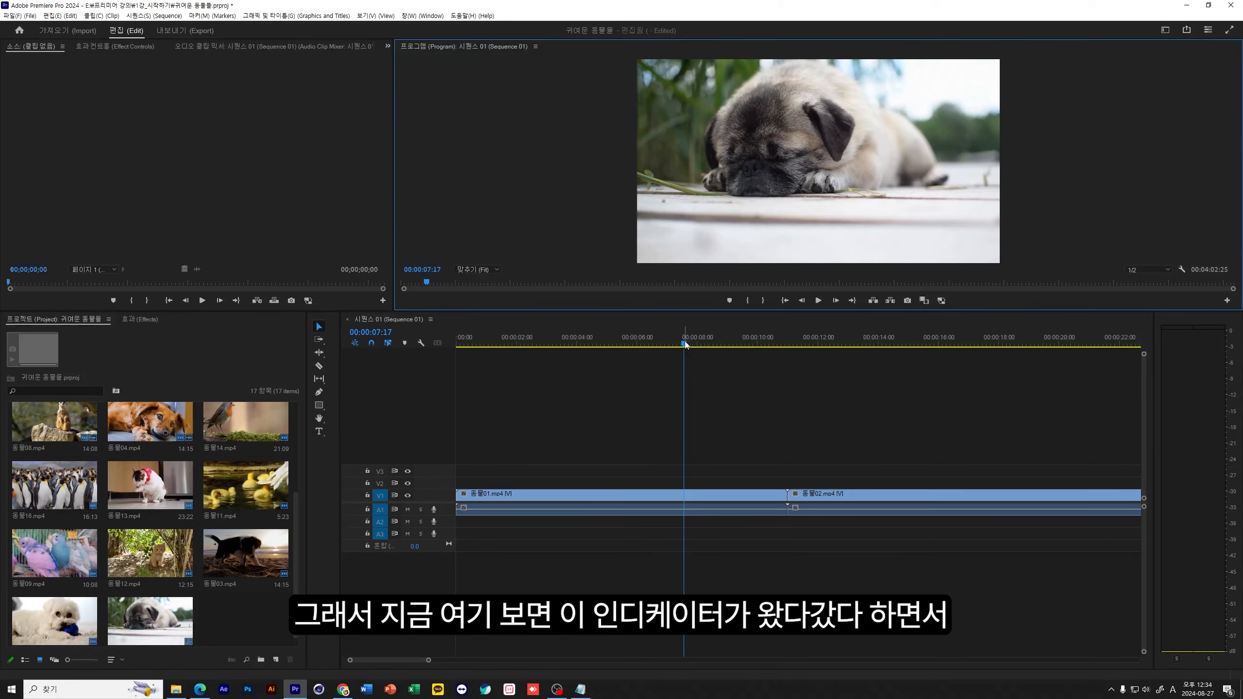
- Split the first clip, 동물01.mp4, at 00:00:01:15 with the Razor tool
drag(685, 344, 416, 494)
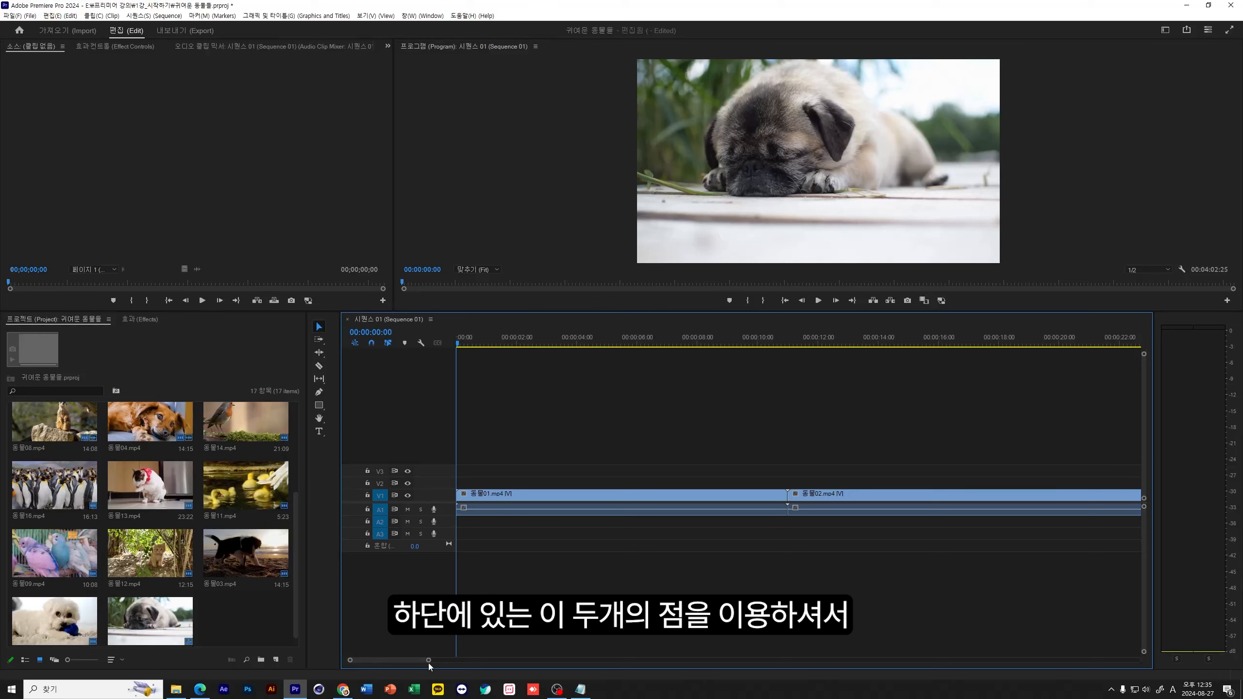
drag(429, 660, 625, 651)
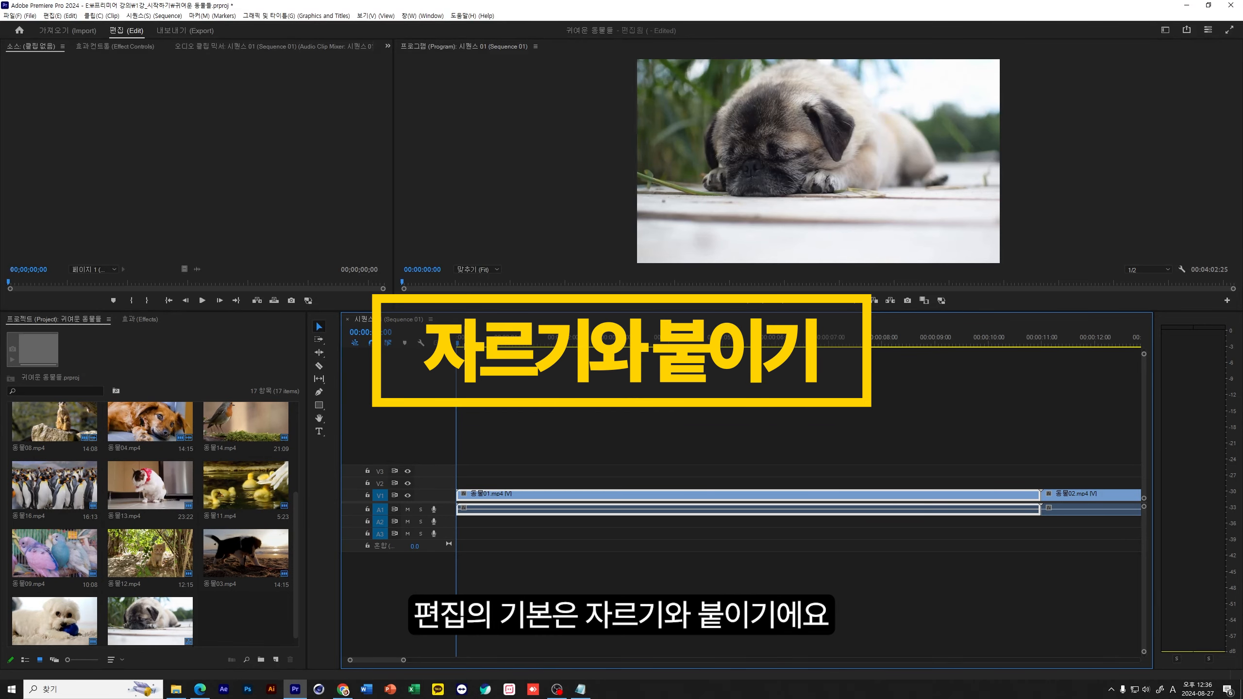
drag(470, 342, 536, 354)
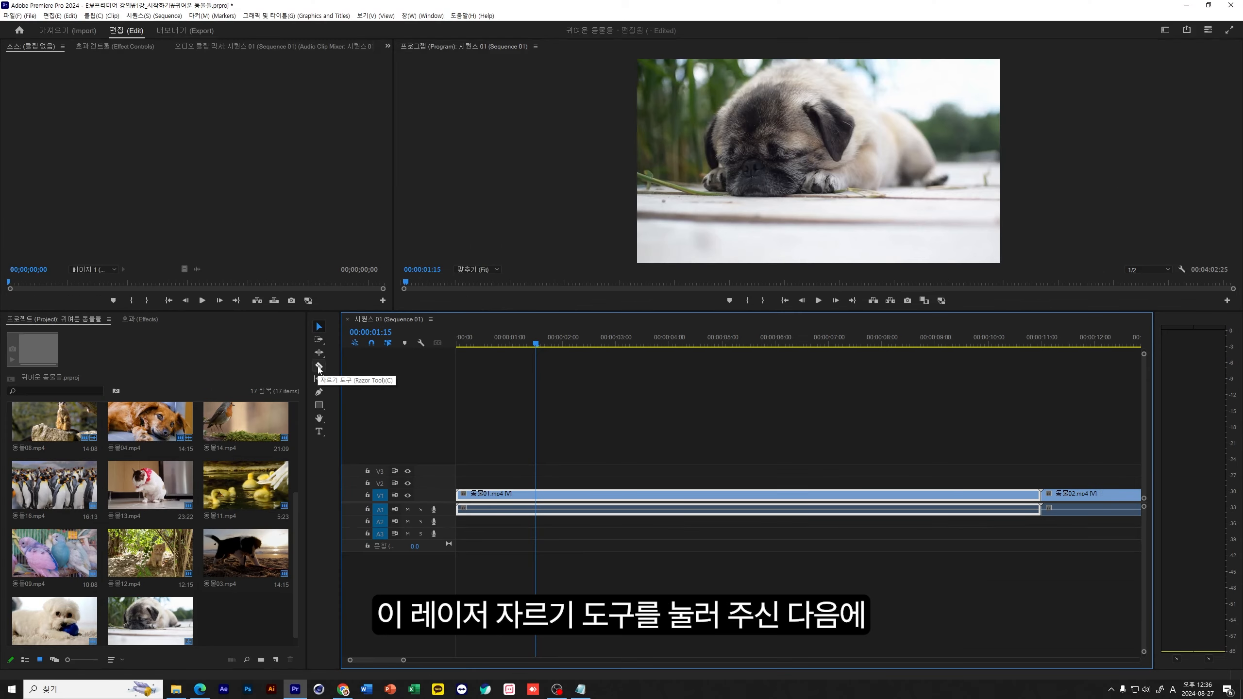
click(319, 367)
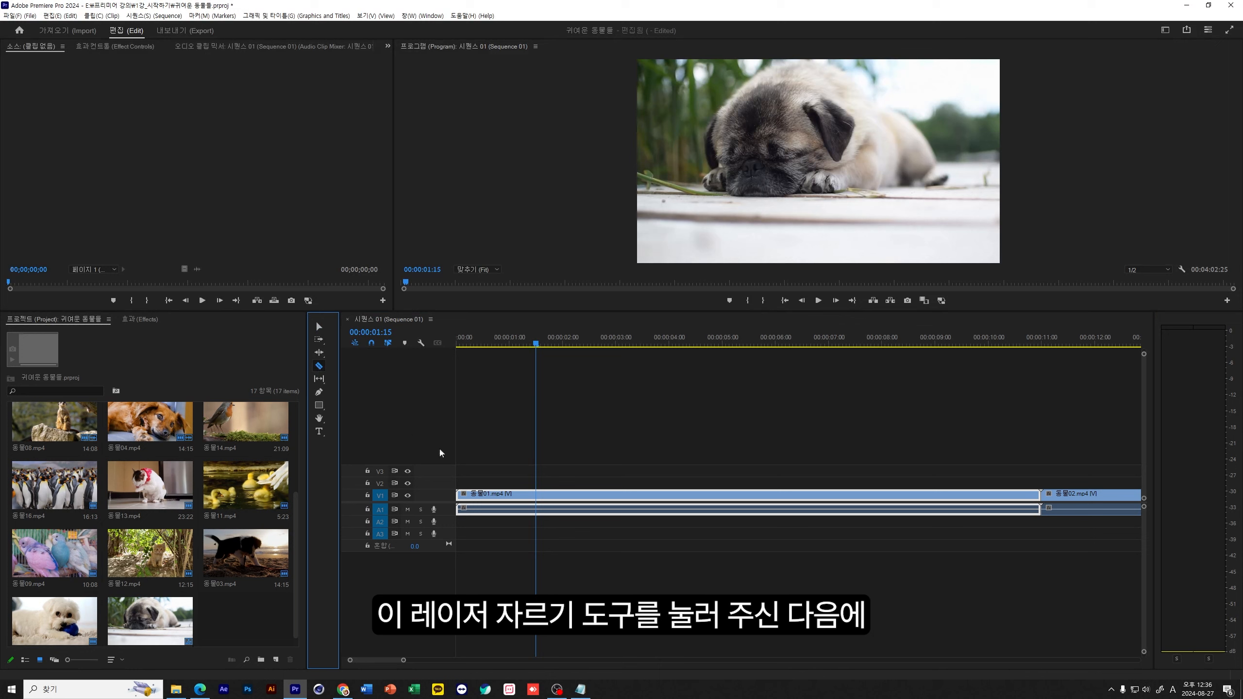
click(537, 495)
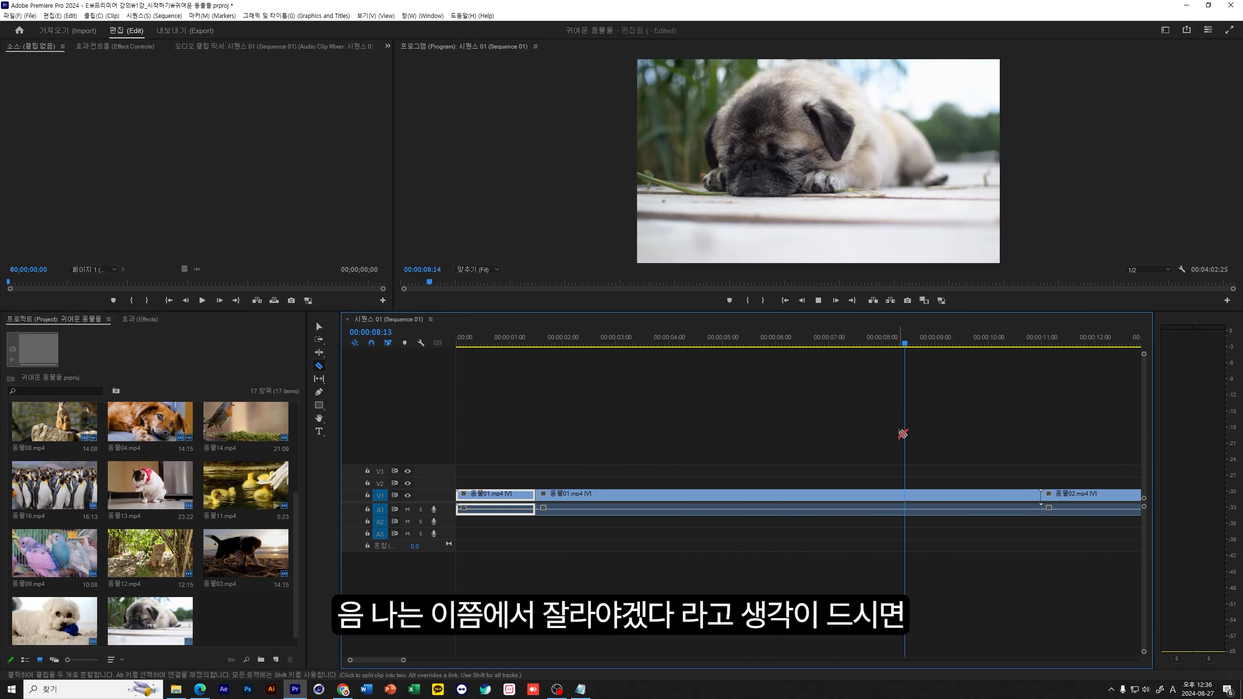
- Stop playback at 00:00:08:15, split 동물01.mp4 there with the Razor tool and switch back to the Selection tool
key(space)
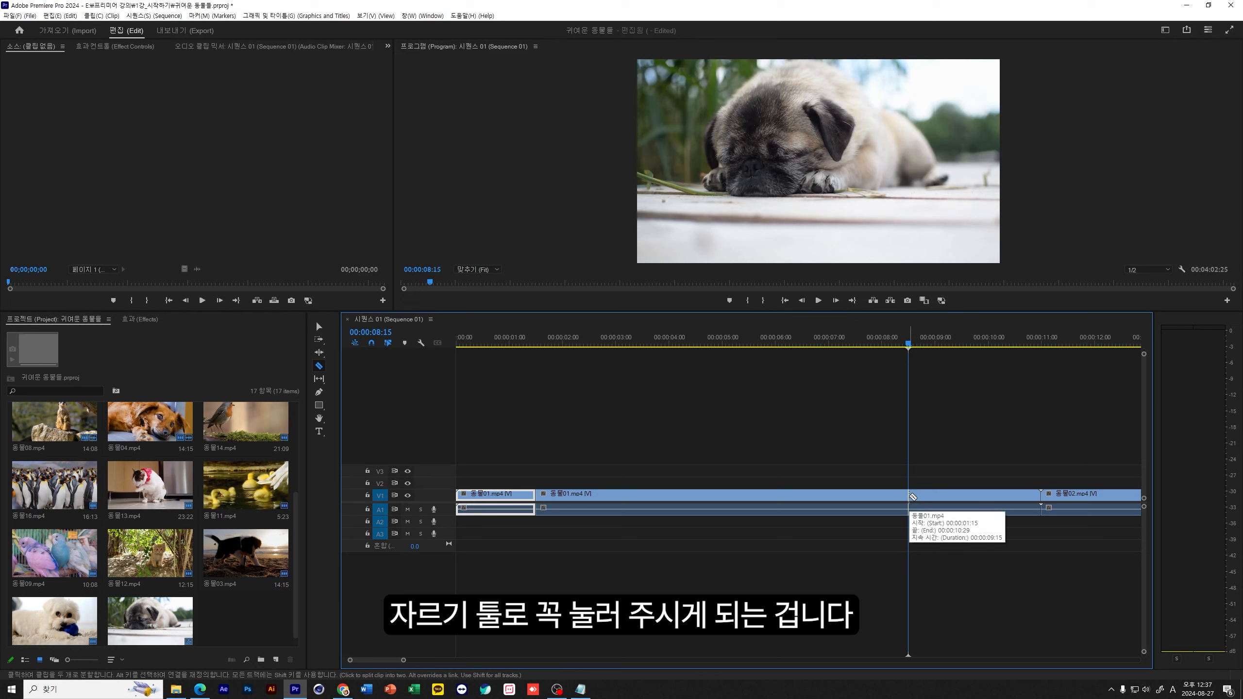
click(911, 497)
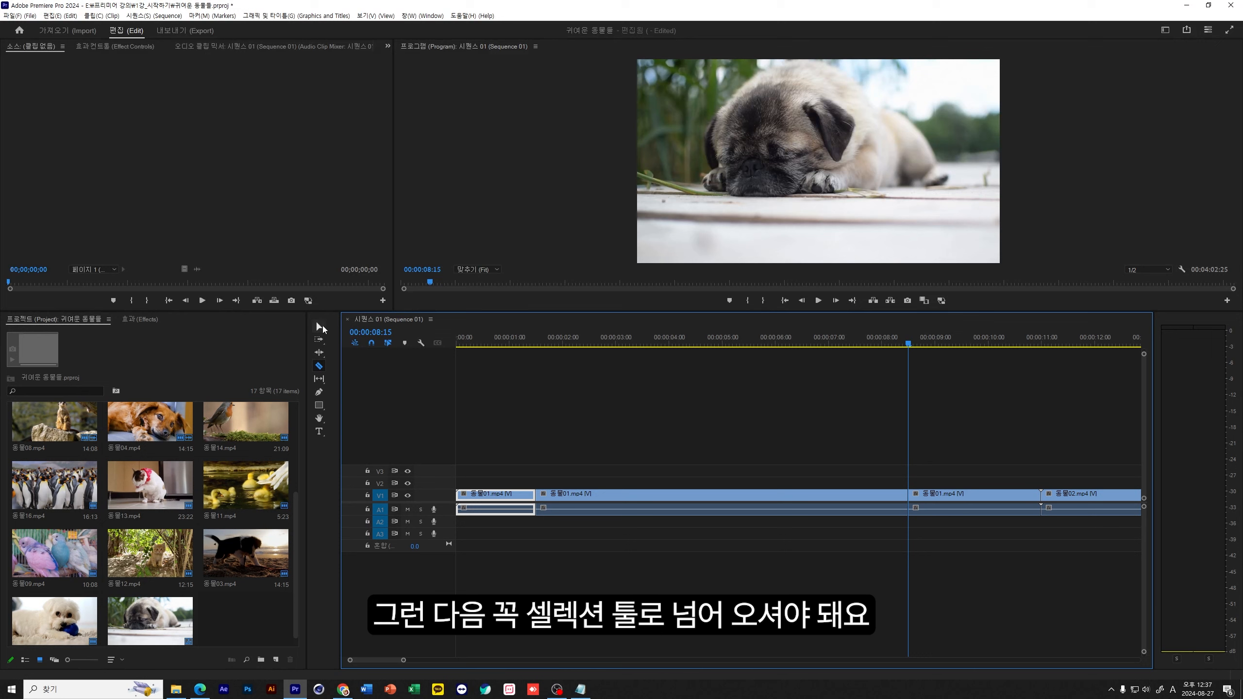
click(322, 326)
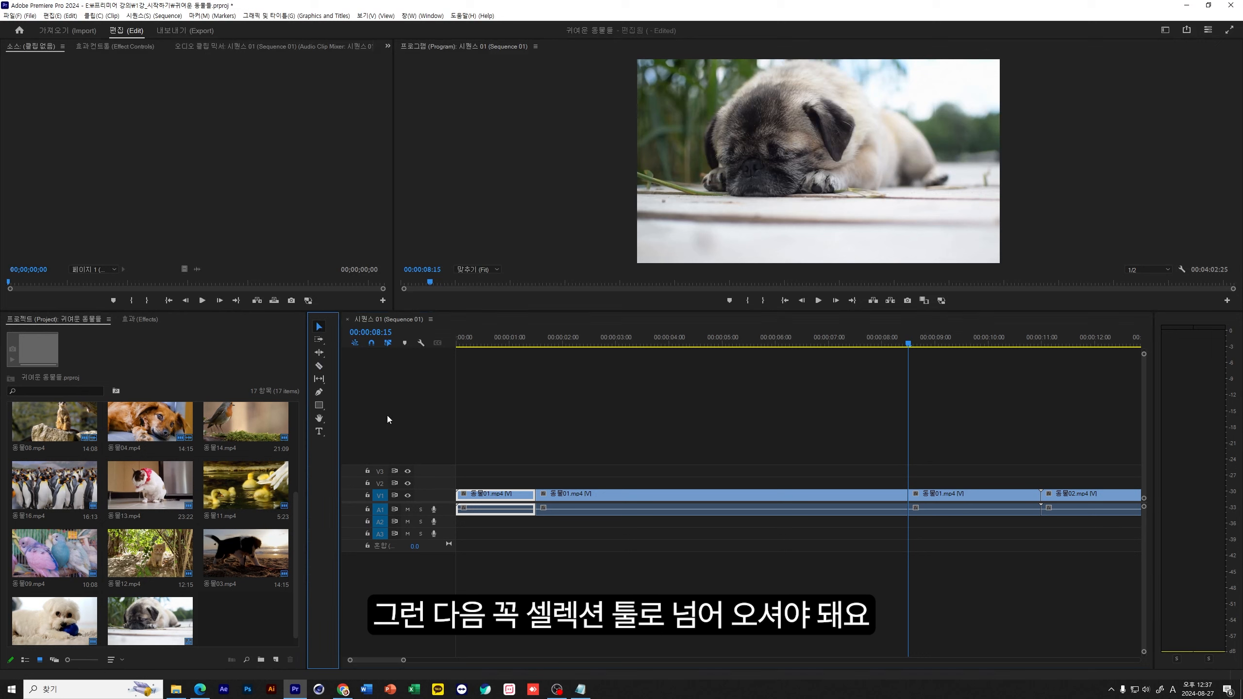
- Make an extra Razor cut within the middle segment of 동물01.mp4, undo it and return to the Selection tool
click(319, 365)
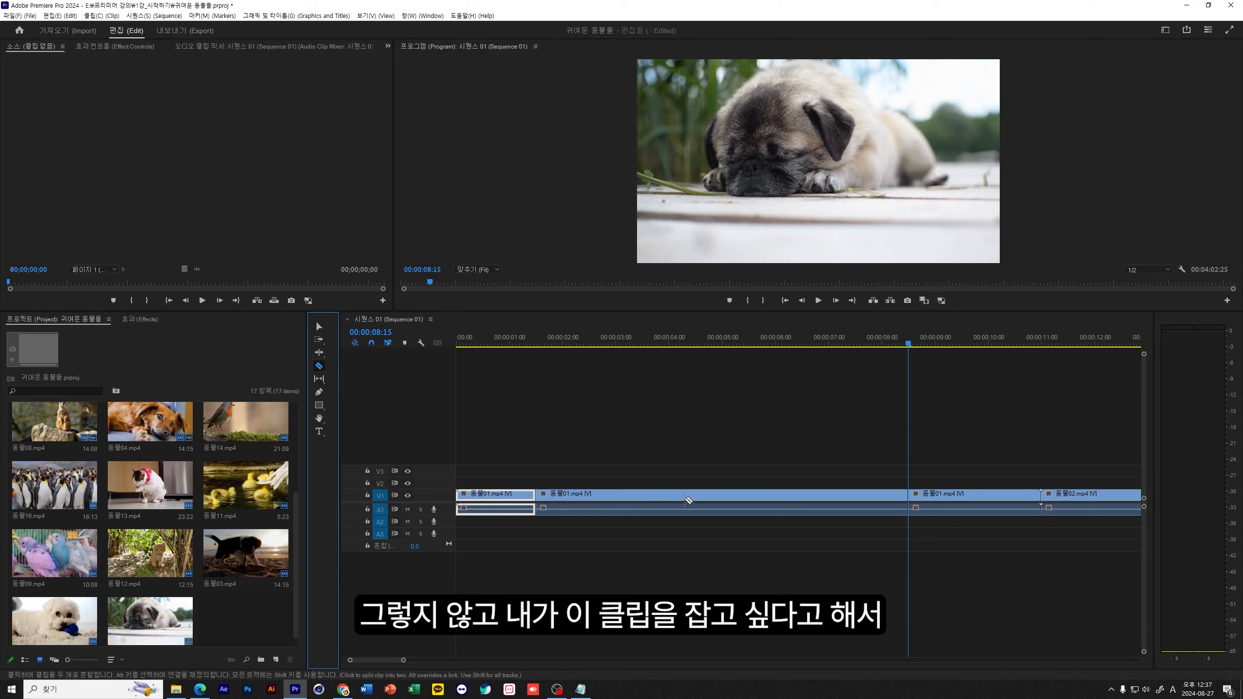
click(642, 499)
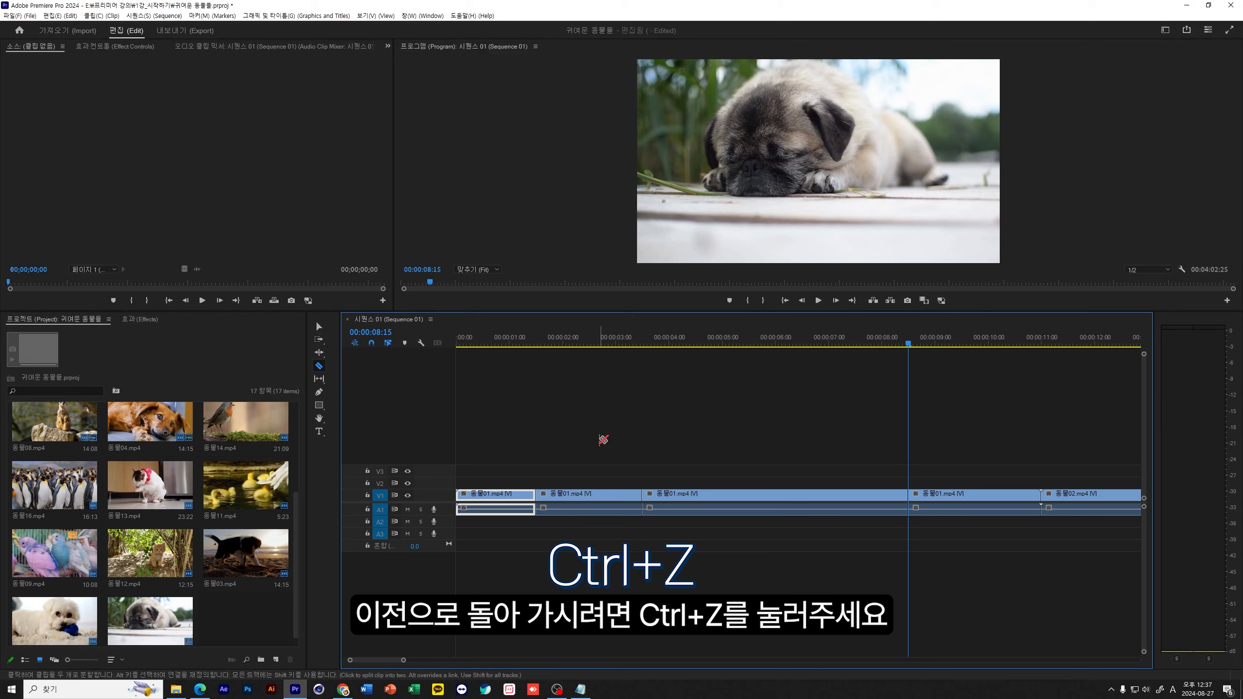
key(ctrl+z)
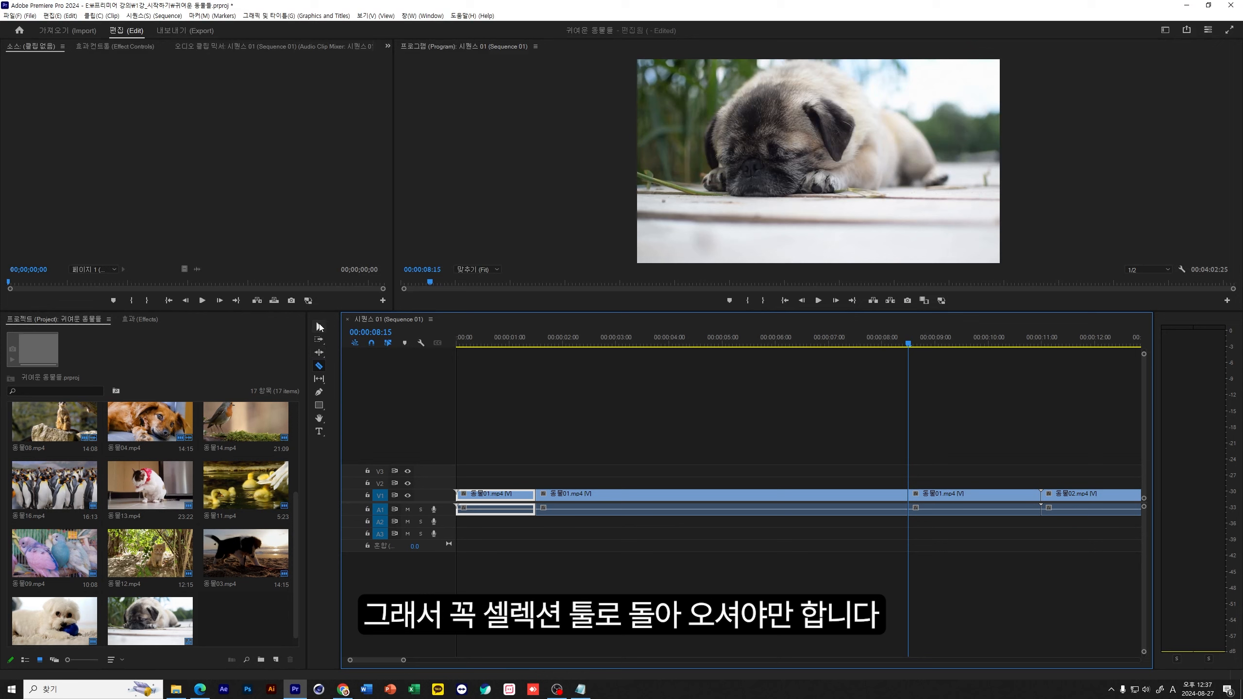
click(319, 327)
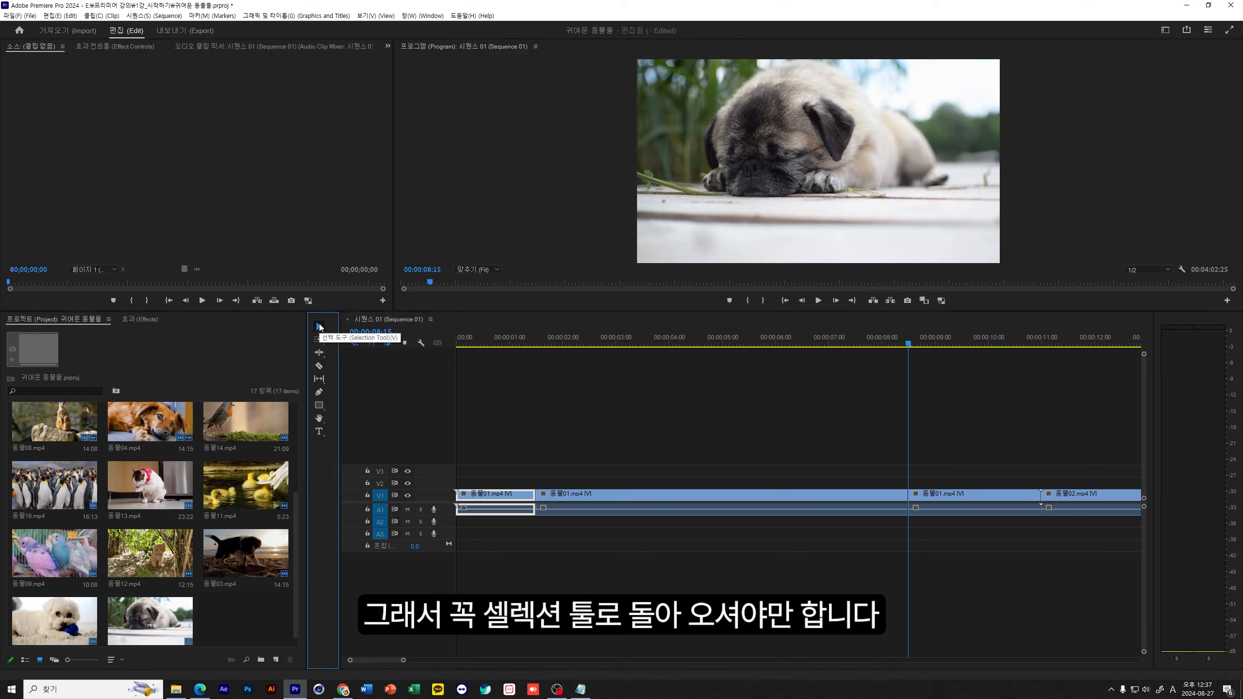
- Delete the first and last segments of the cut 동물01.mp4, keeping only its middle segment in the sequence
drag(781, 342, 683, 424)
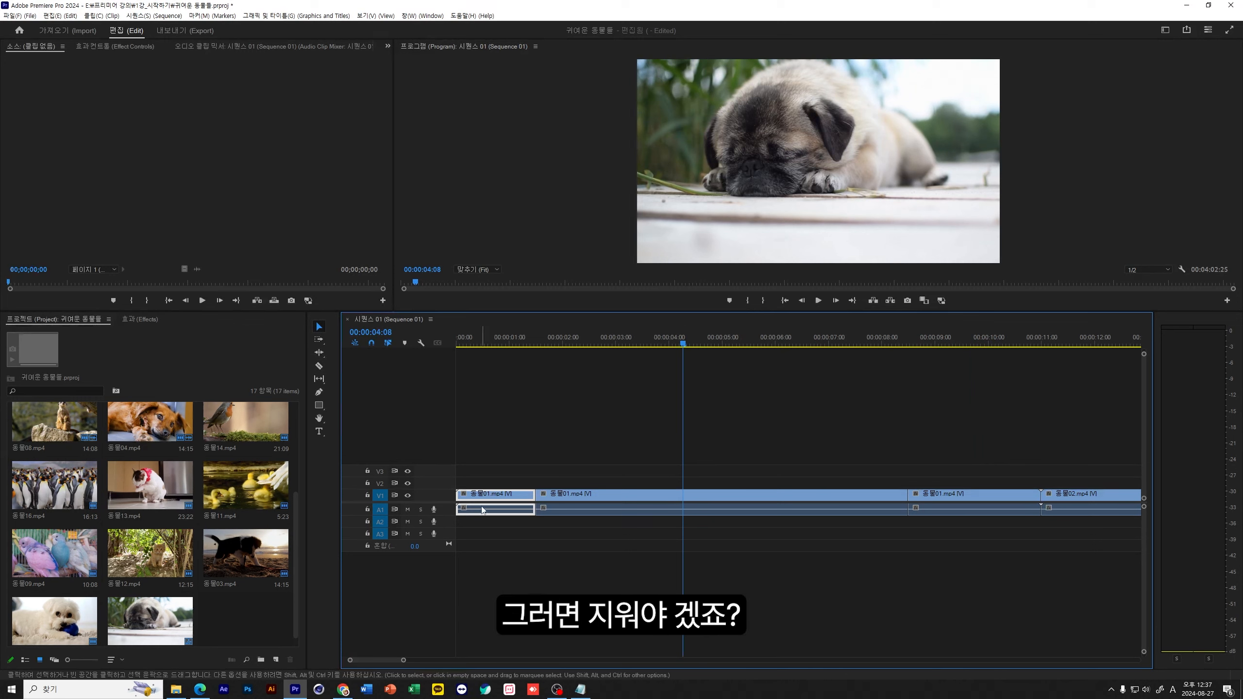
click(487, 480)
click(598, 496)
click(523, 494)
click(603, 494)
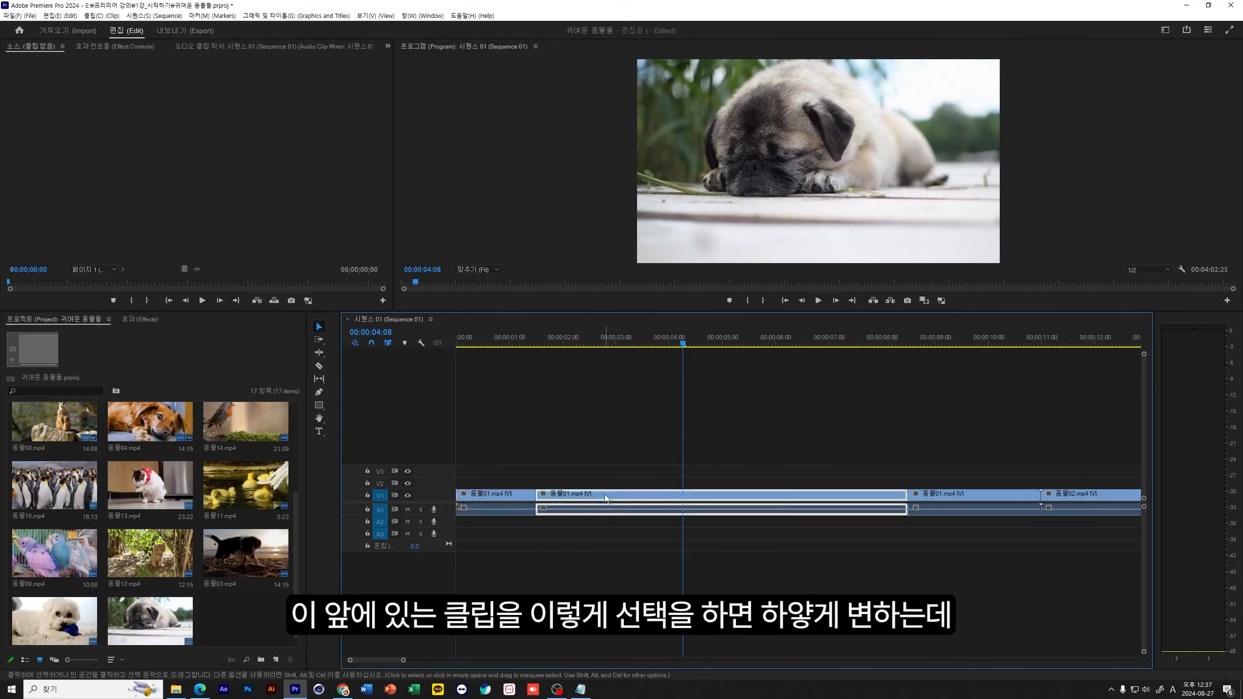
click(507, 500)
click(606, 495)
click(523, 500)
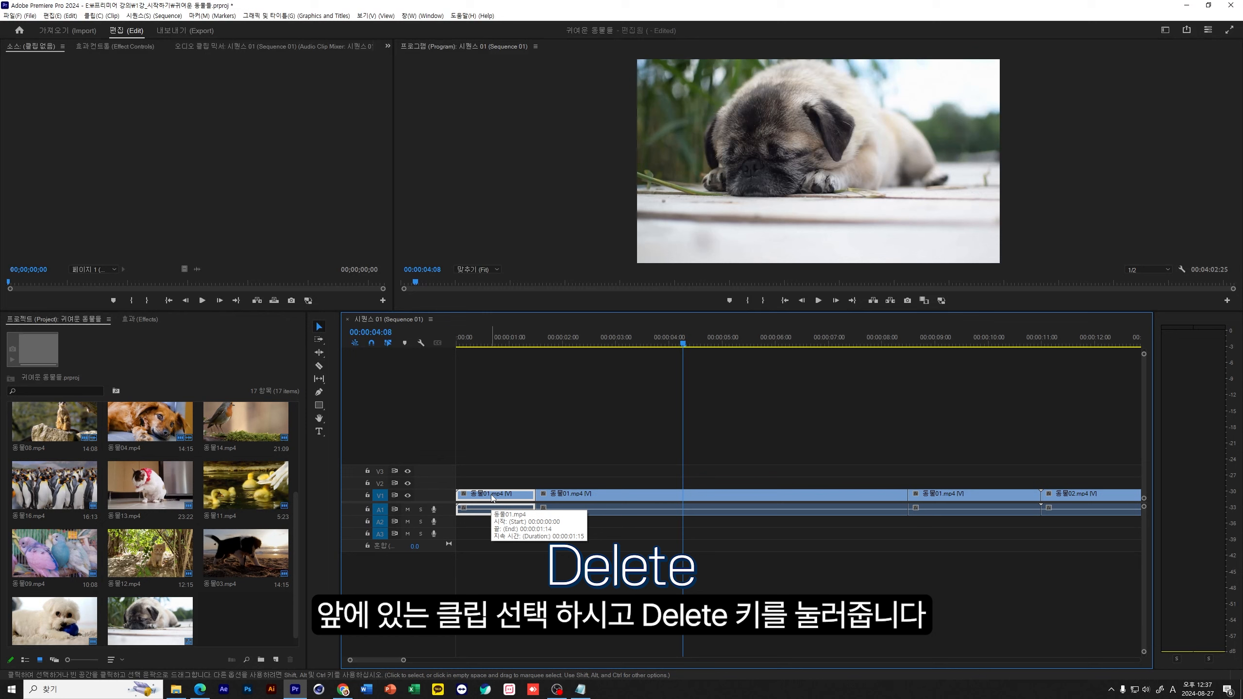
key(Delete)
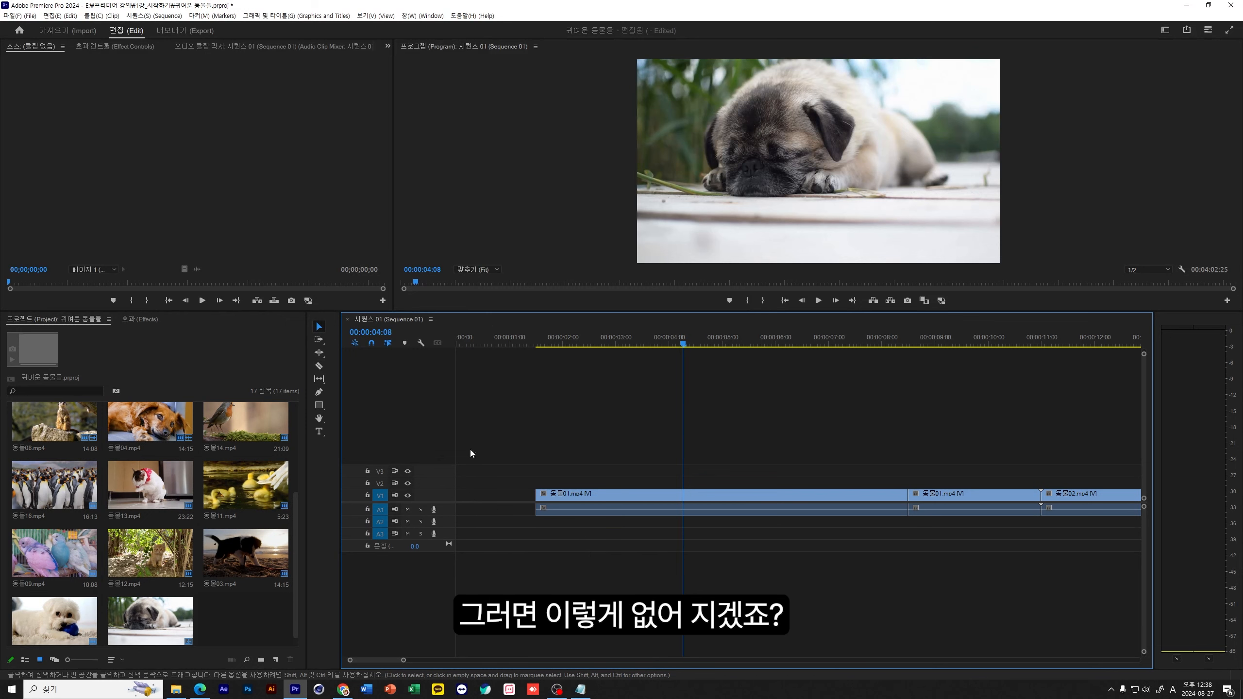
click(983, 497)
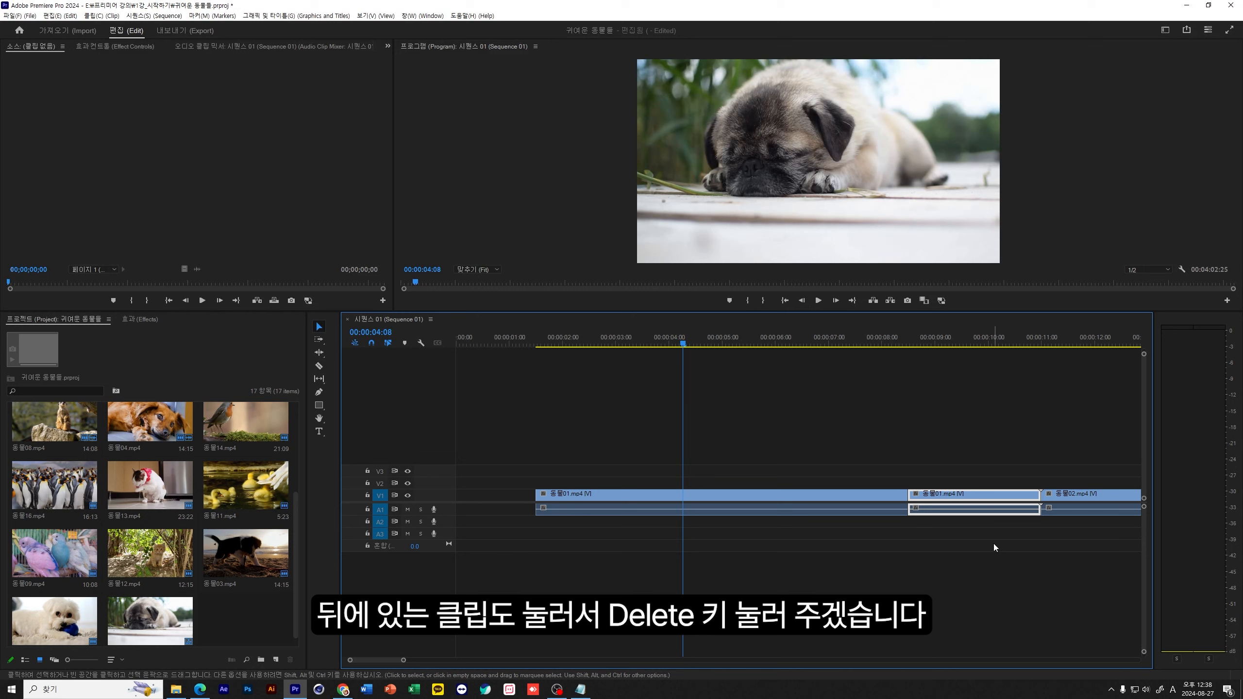
key(Delete)
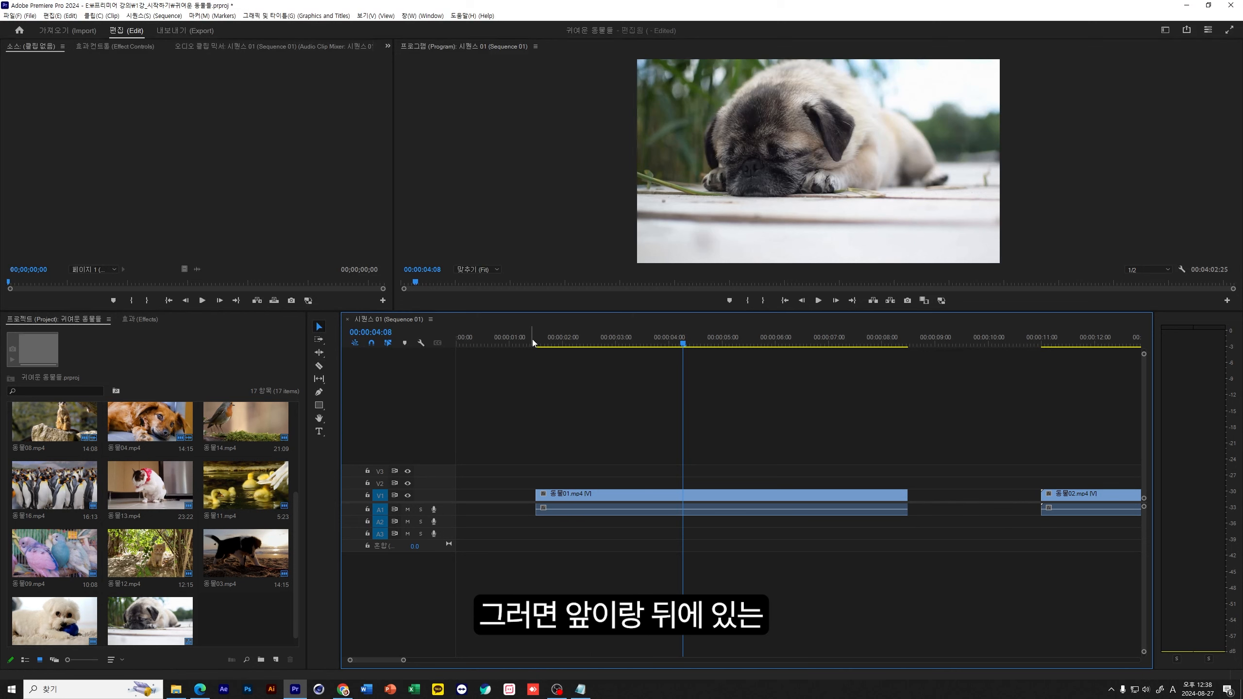
- Move the remaining 동물01.mp4 segment to the start of the sequence
drag(529, 340, 503, 436)
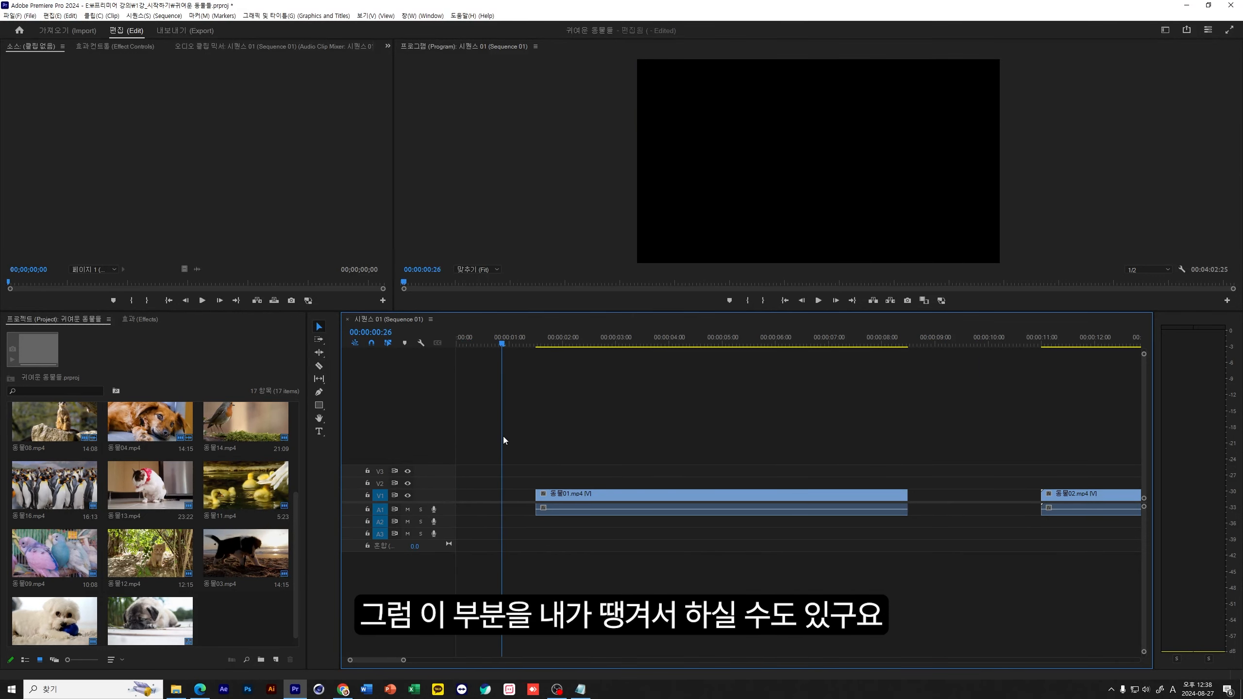
drag(605, 510, 508, 491)
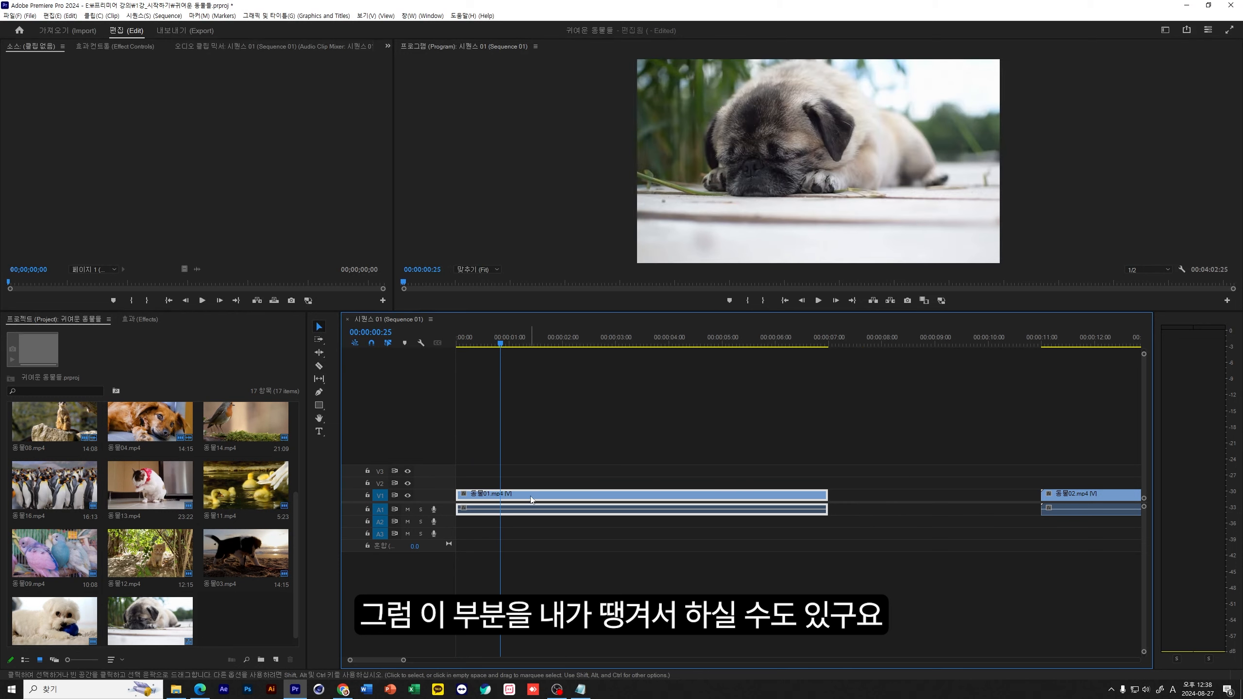
- Try to close the gap by moving 동물02.mp4 earlier so it overlaps 동물01.mp4, and undo the move
drag(861, 343, 901, 345)
drag(1080, 496, 983, 503)
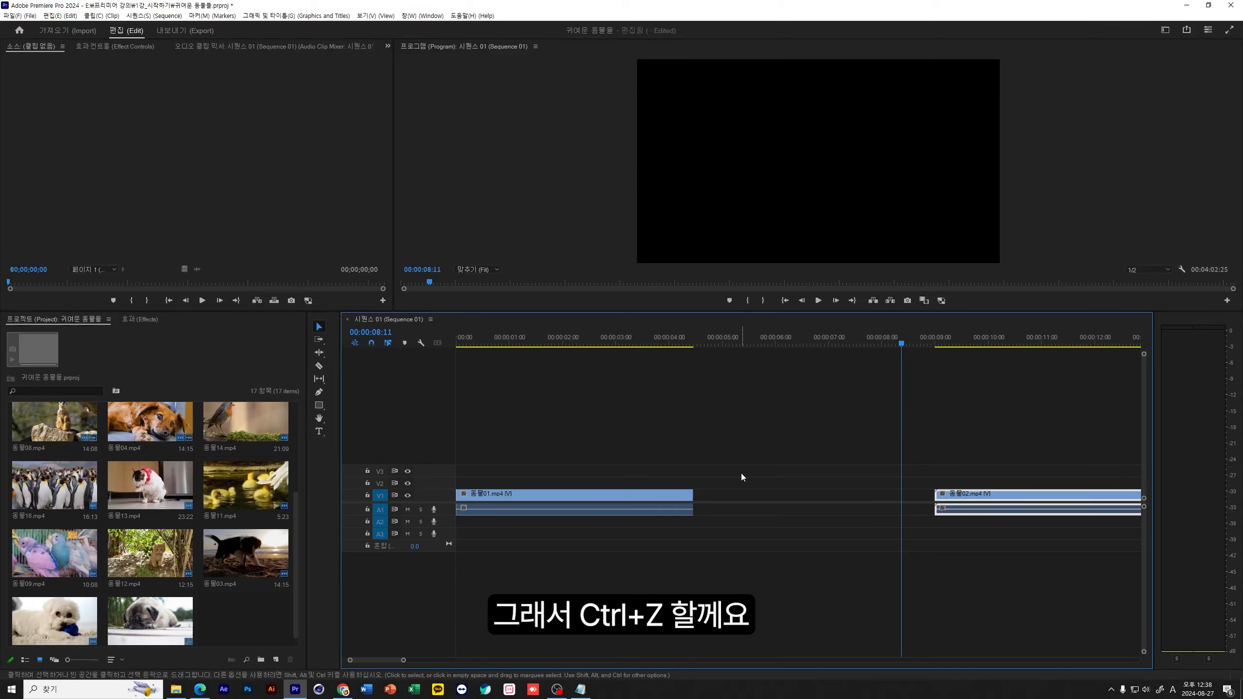
key(ctrl+z)
key(ctrl+z)
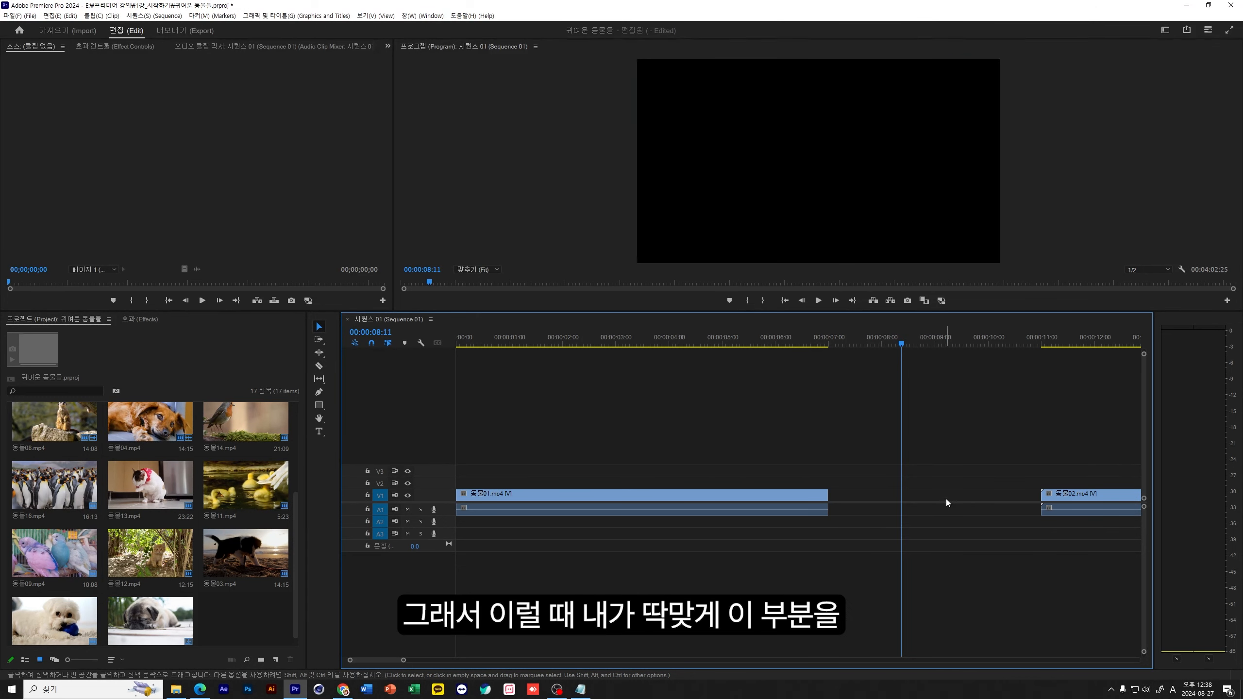
- Move 동물02.mp4 slightly earlier and close the remaining gap after 동물01.mp4 with Ripple Delete
drag(1092, 496, 1037, 505)
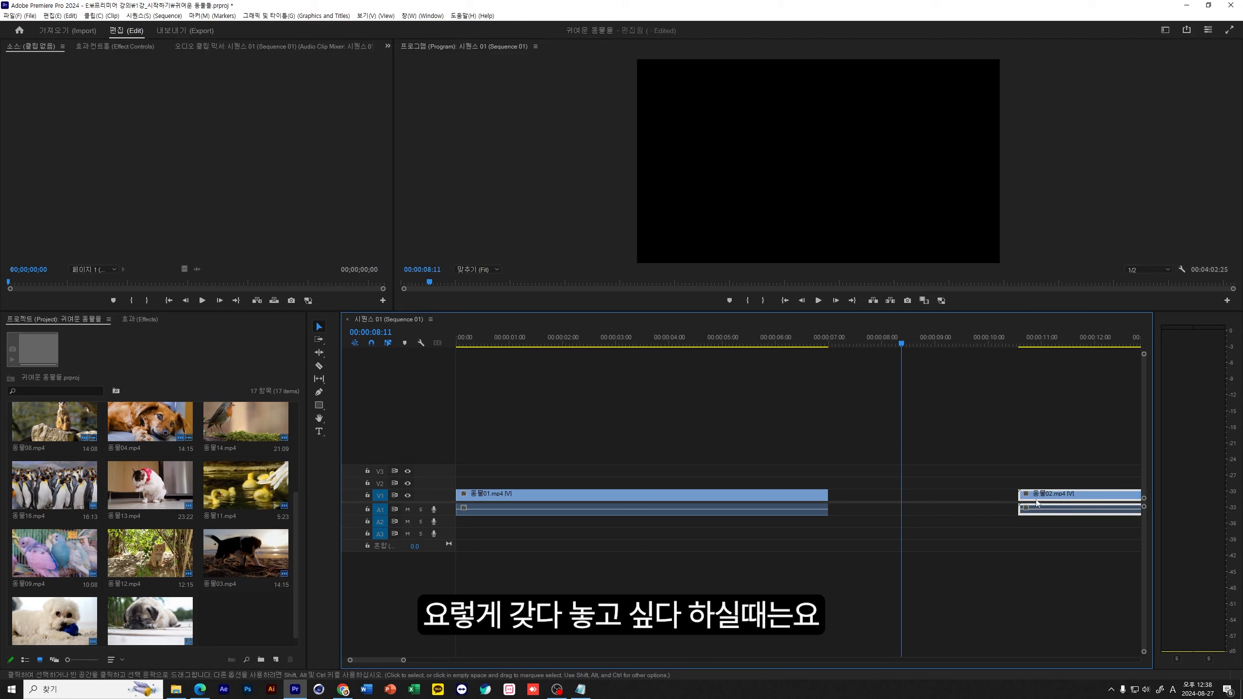
click(927, 496)
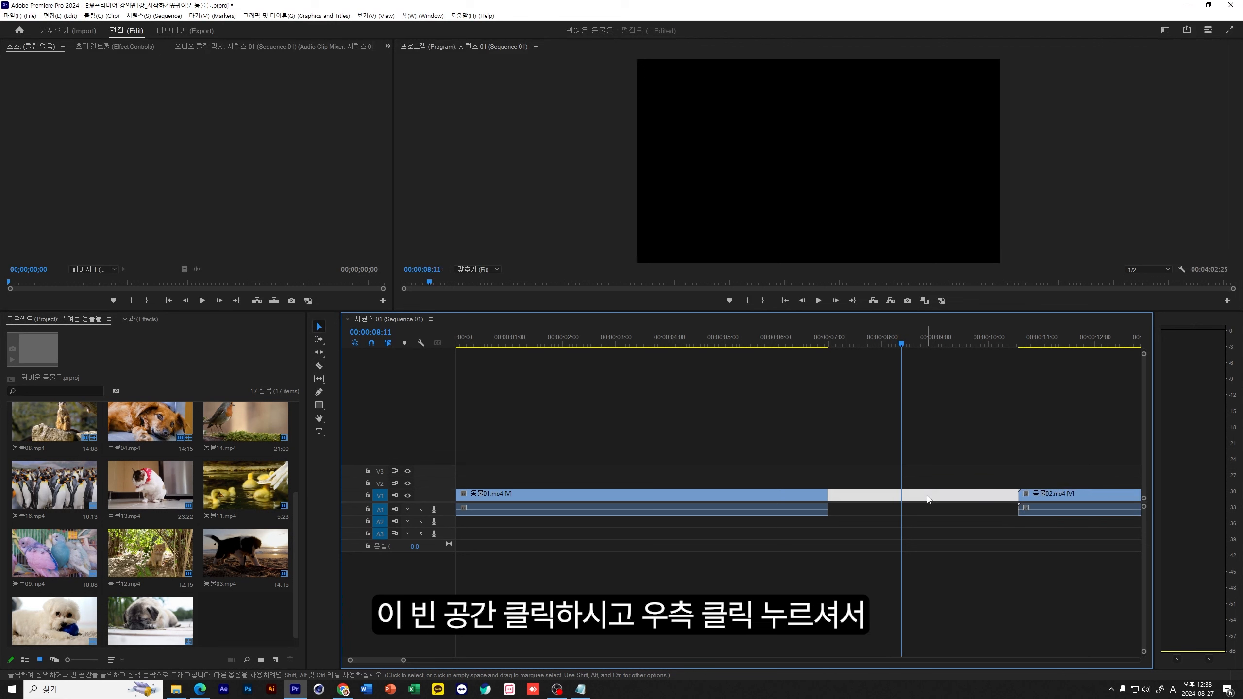
right_click(928, 499)
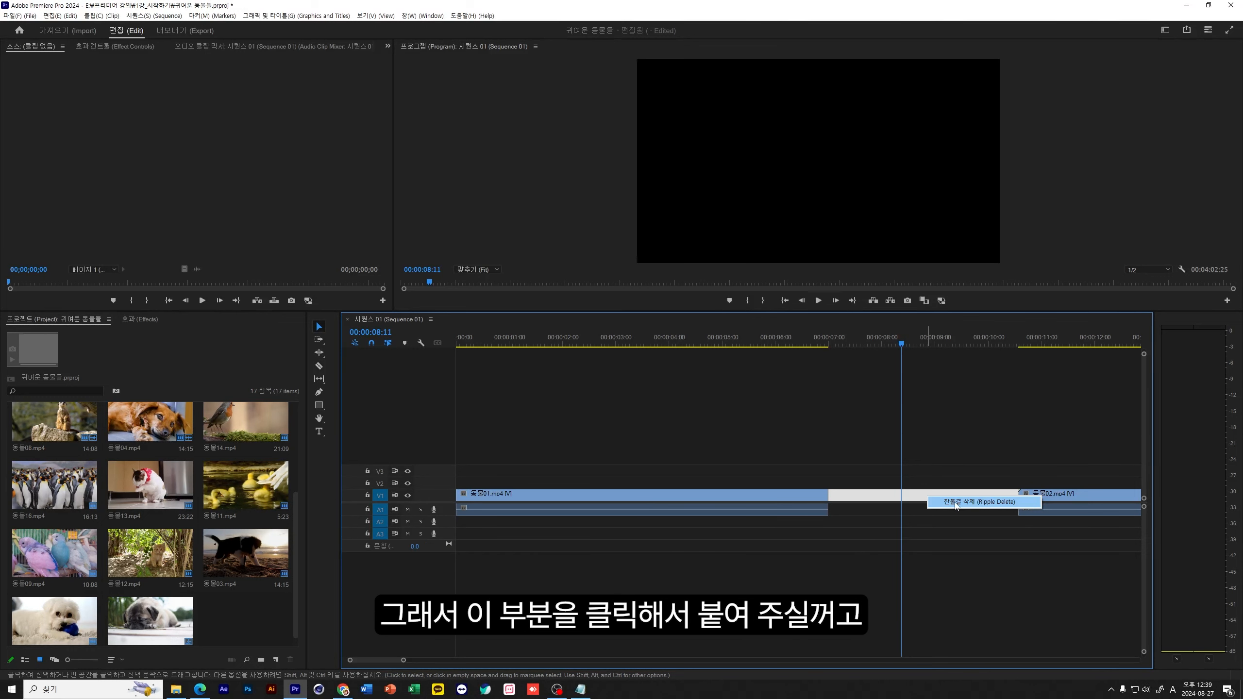
click(954, 503)
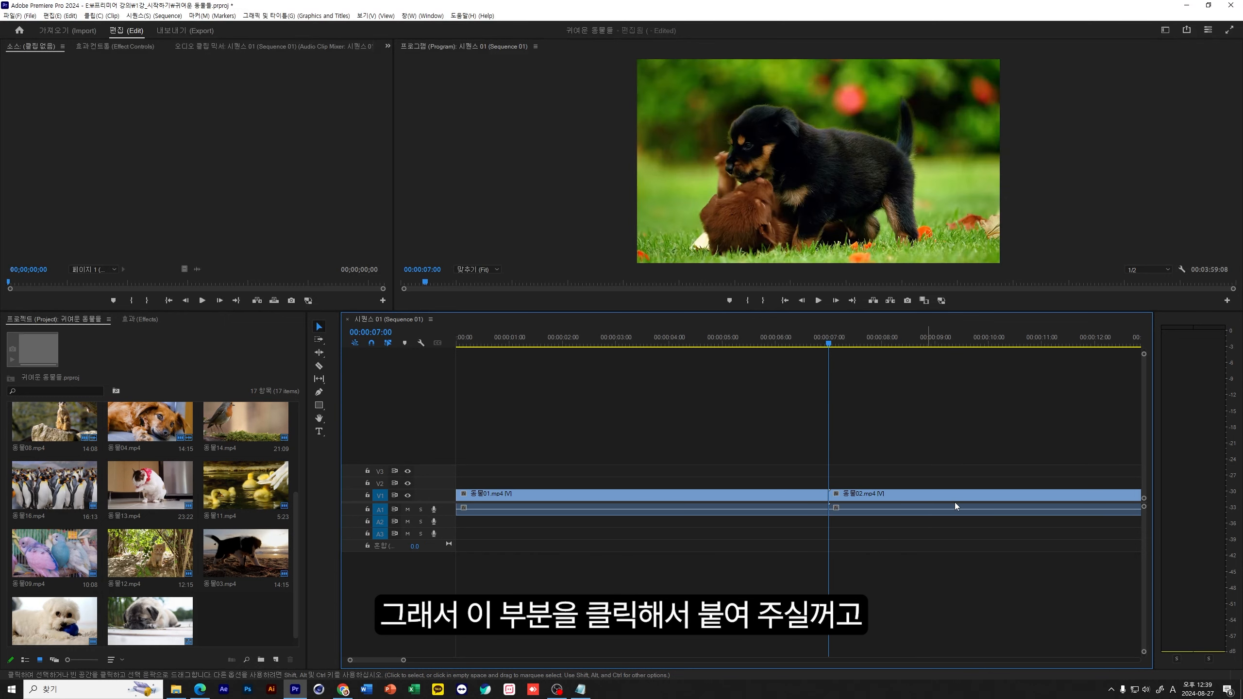
- Play the sequence from the start to review the join between the first two clips, pausing at 00:00:14:08
click(462, 410)
key(Home)
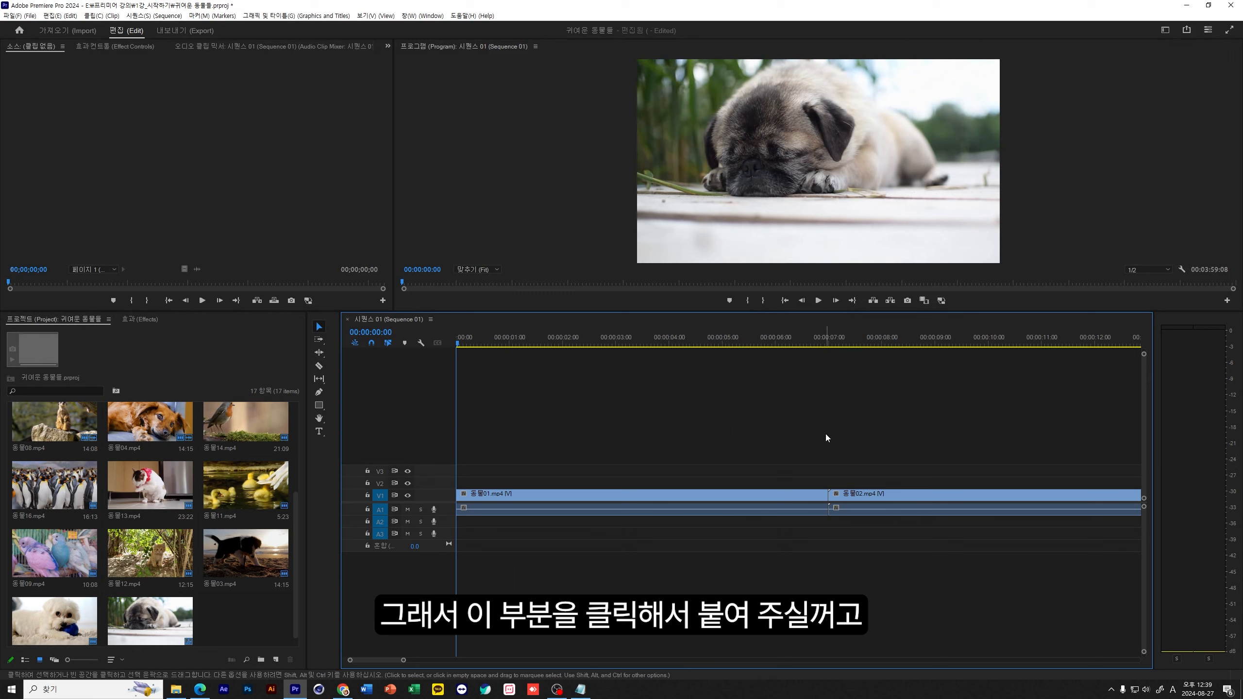
key(space)
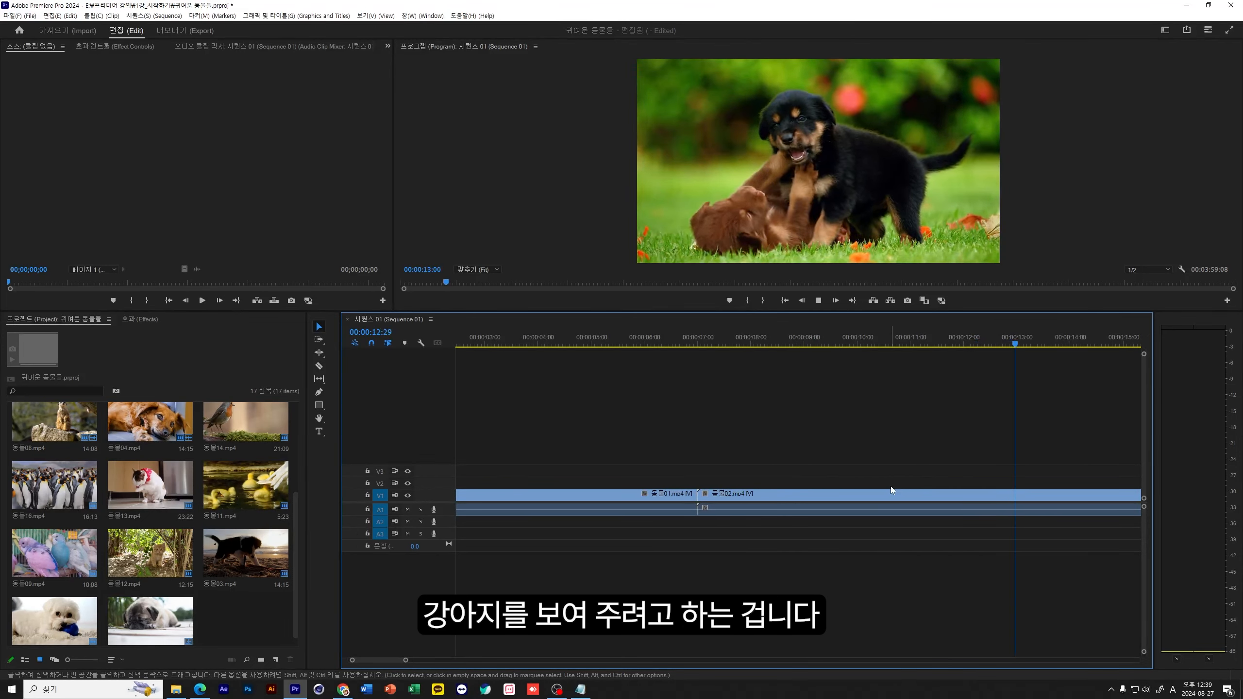
key(space)
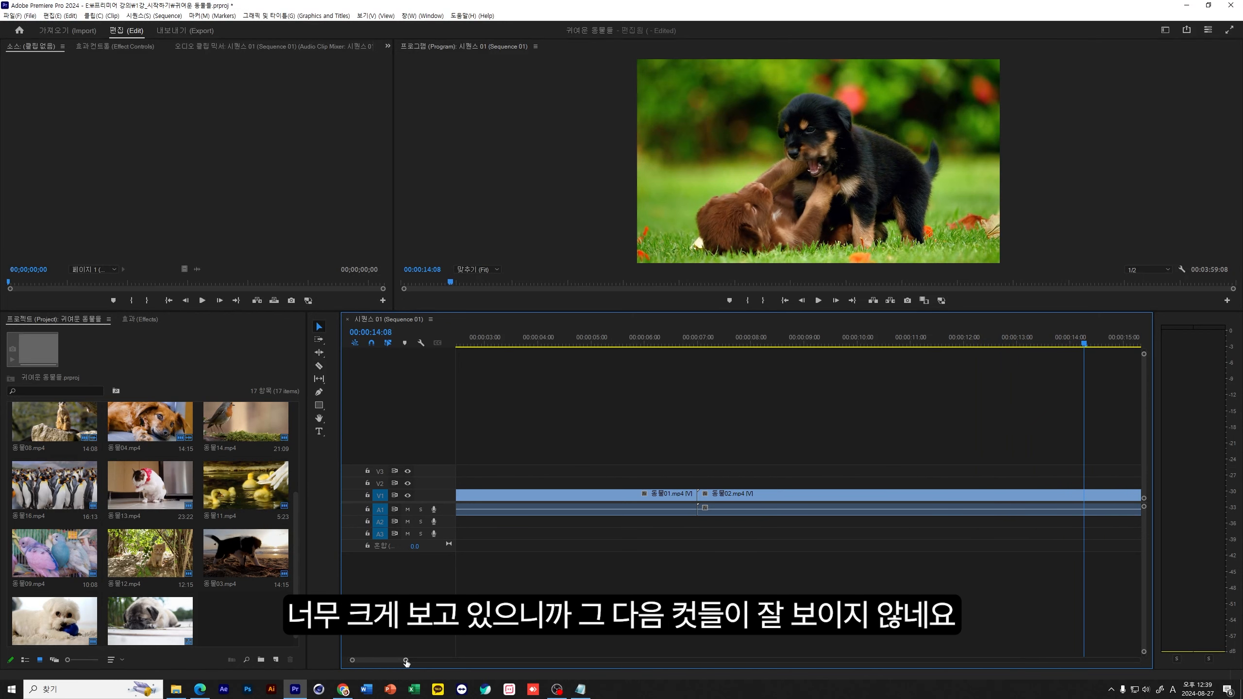
- Show more of the timeline and split 동물02.mp4 at 00:00:12:21 with the Razor tool
drag(406, 661, 491, 664)
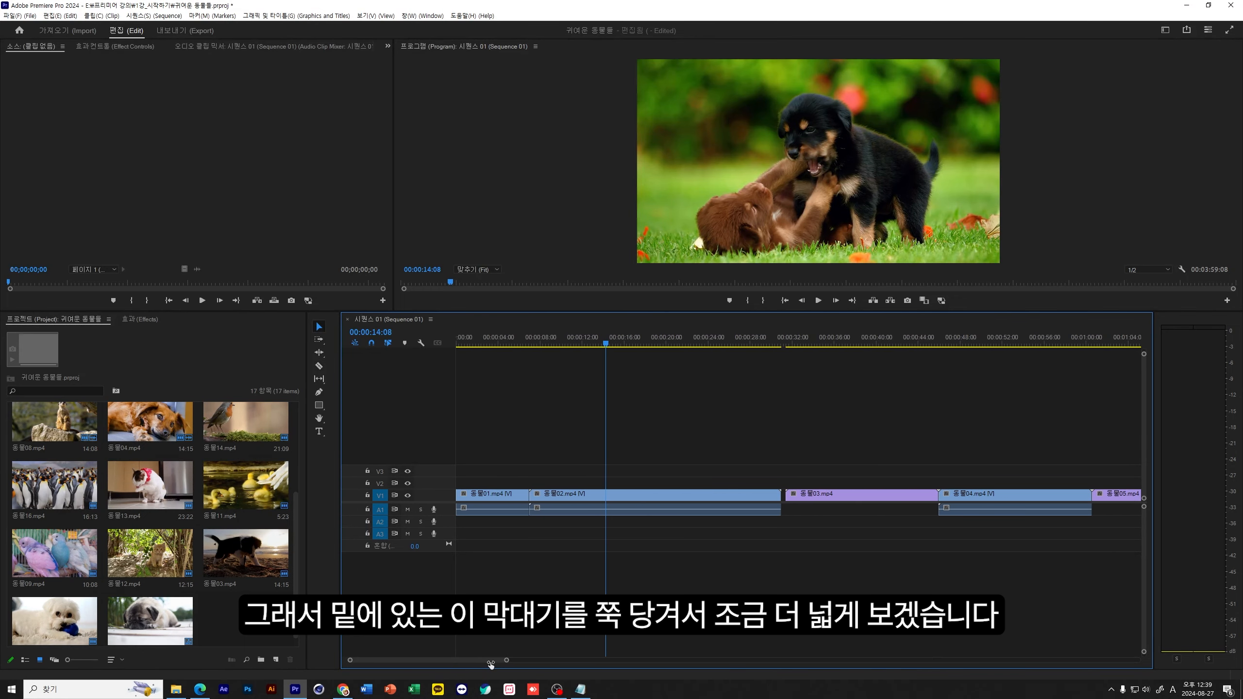
click(589, 343)
click(318, 365)
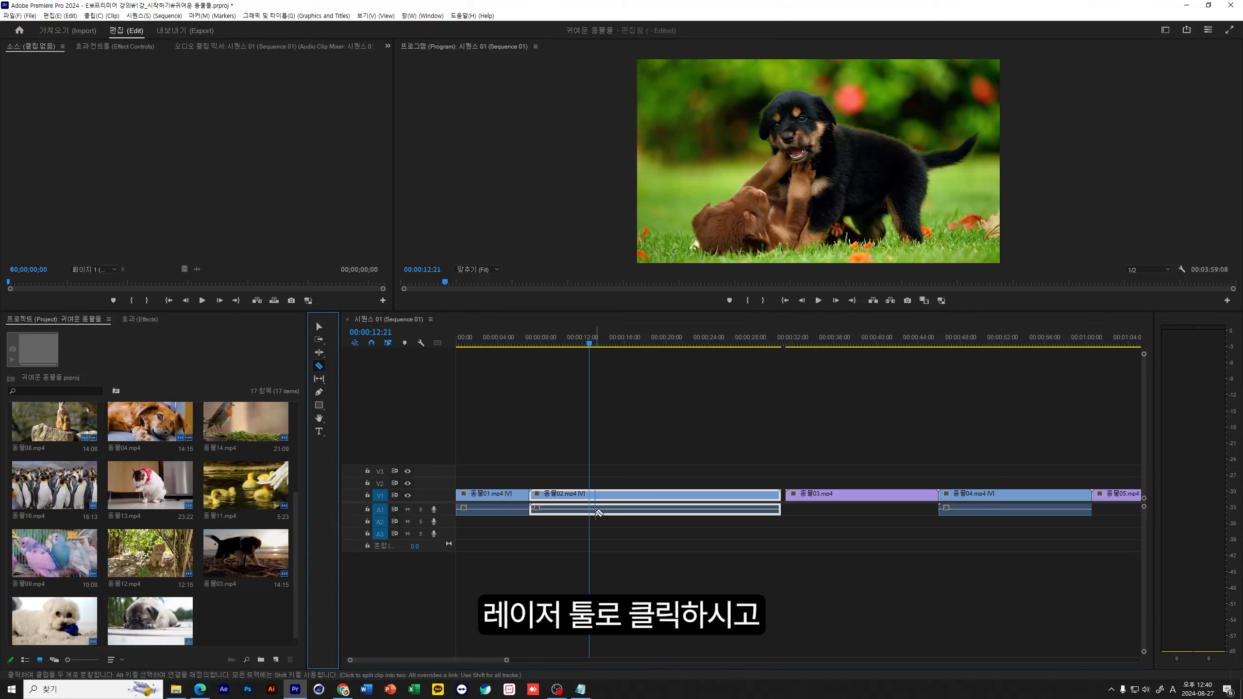
click(591, 493)
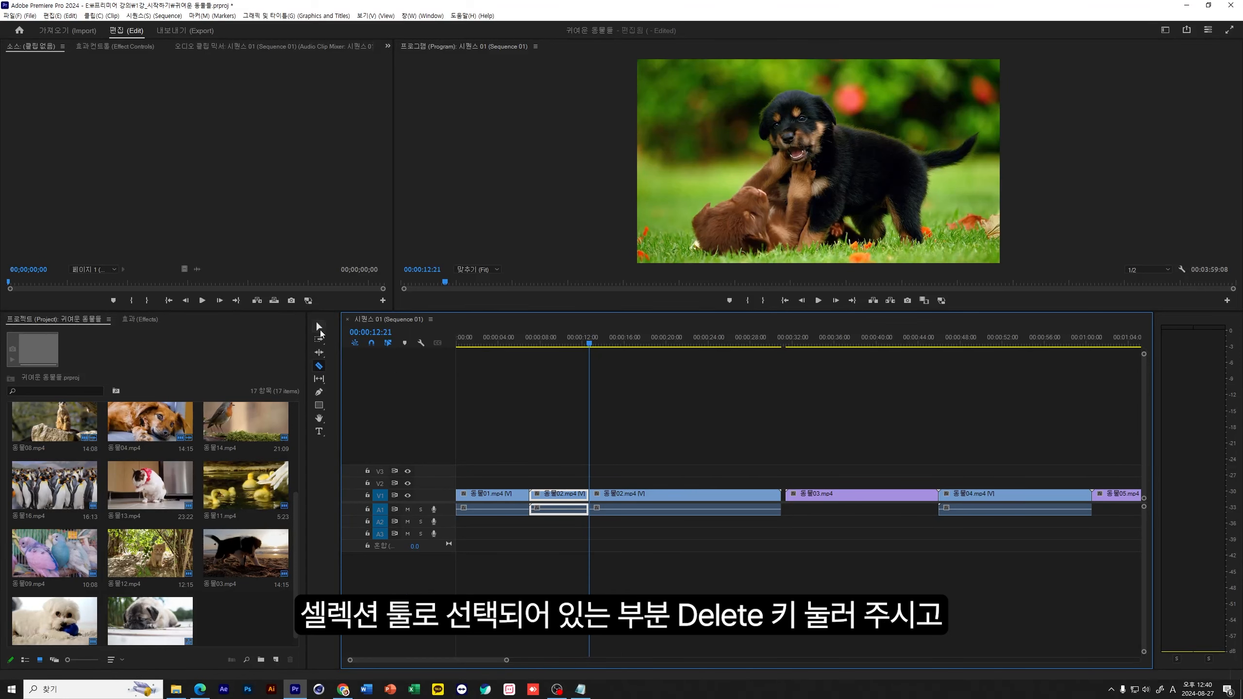
- Delete the front segment of 동물02.mp4 with the Selection tool and Ripple Delete the gap it leaves
click(320, 329)
click(563, 498)
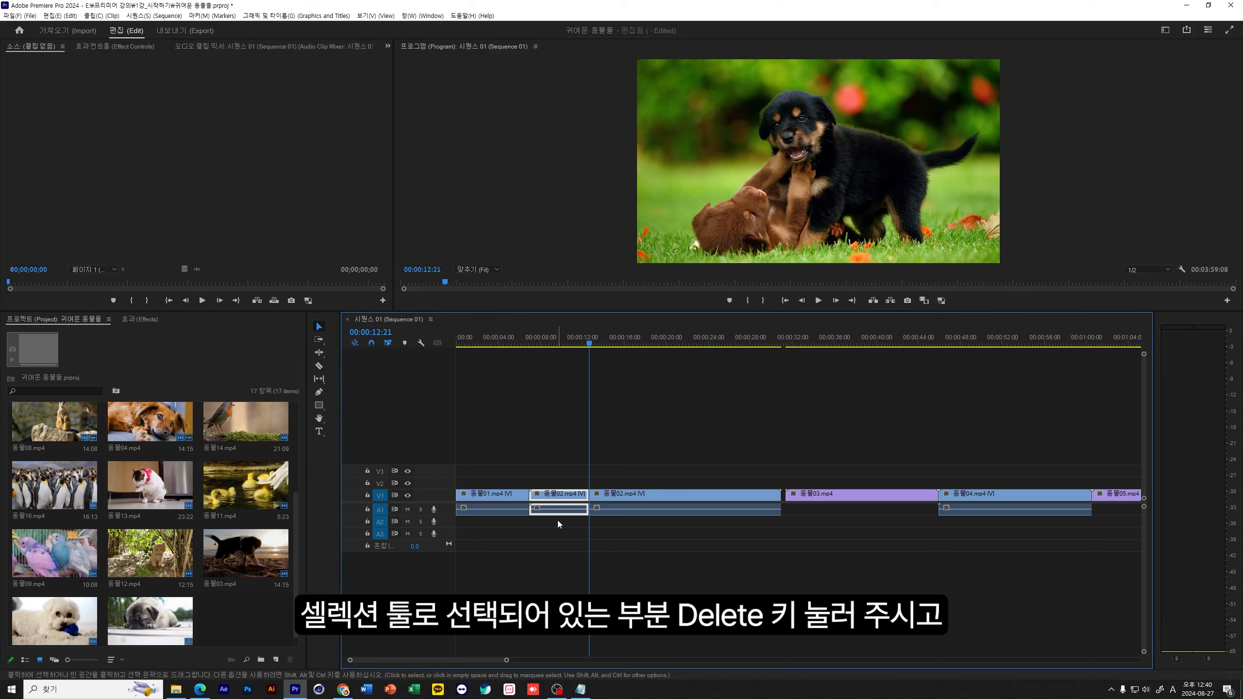
key(Delete)
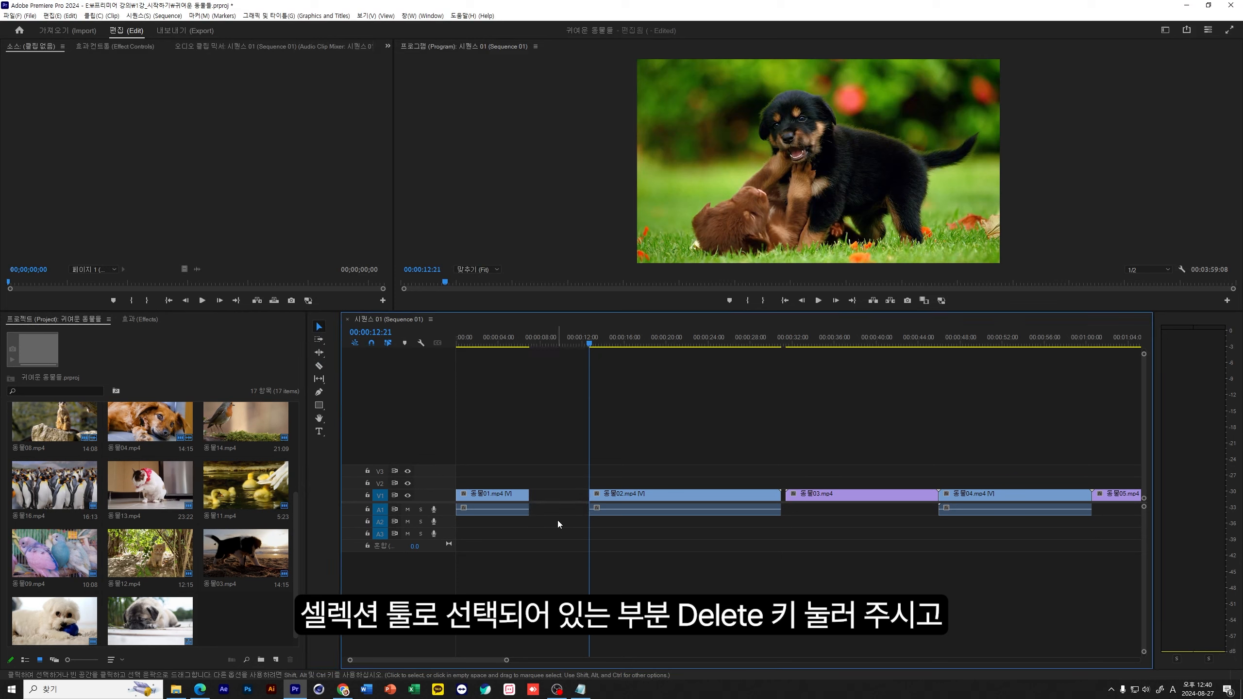
right_click(560, 496)
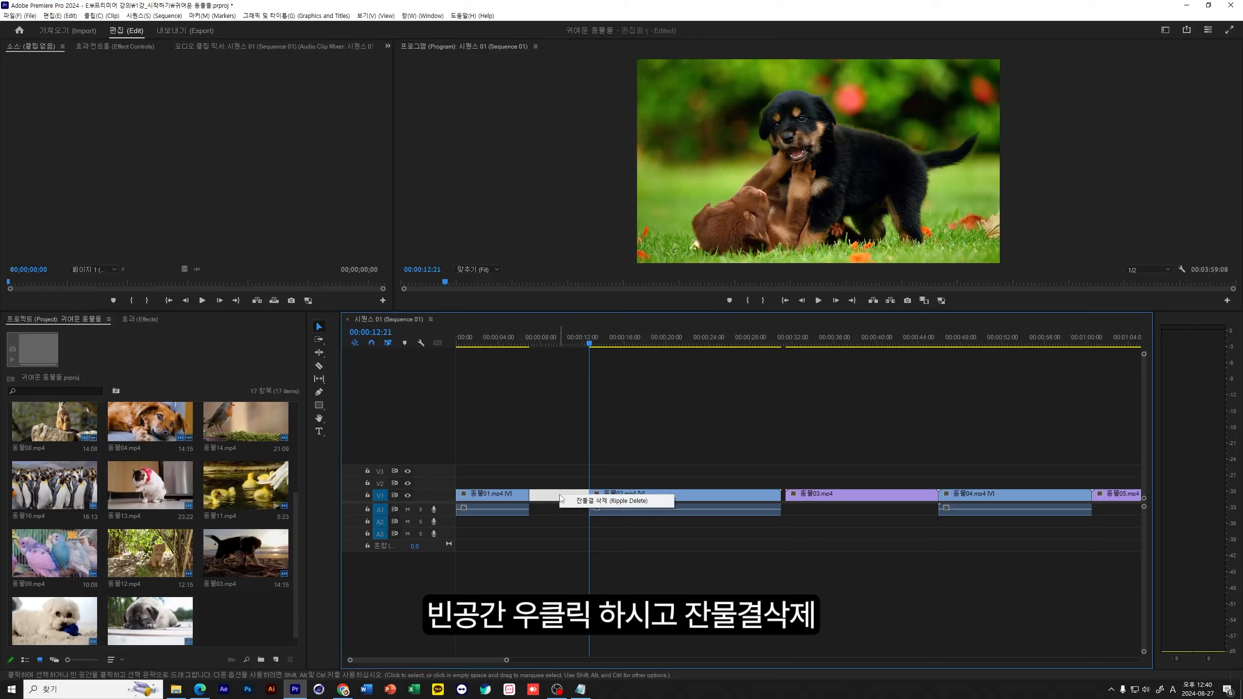
click(592, 501)
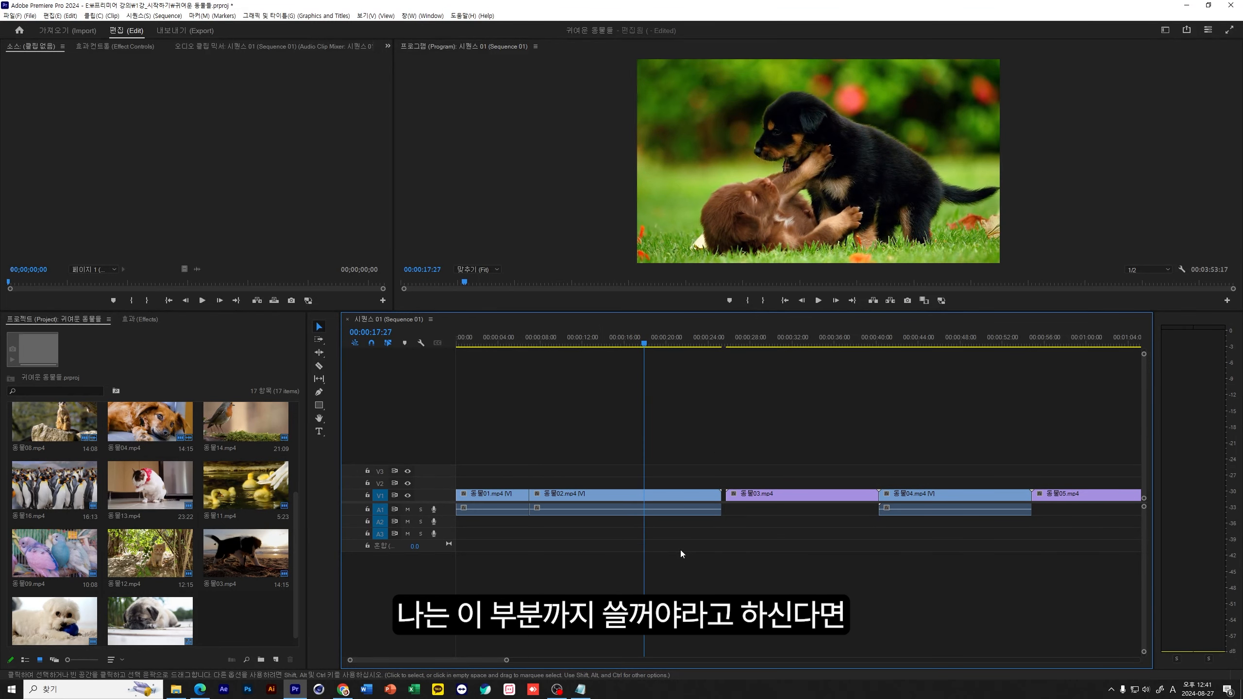
- Split 동물02.mp4 at 00:00:17:27 with the Razor tool and return to the Selection tool
click(320, 366)
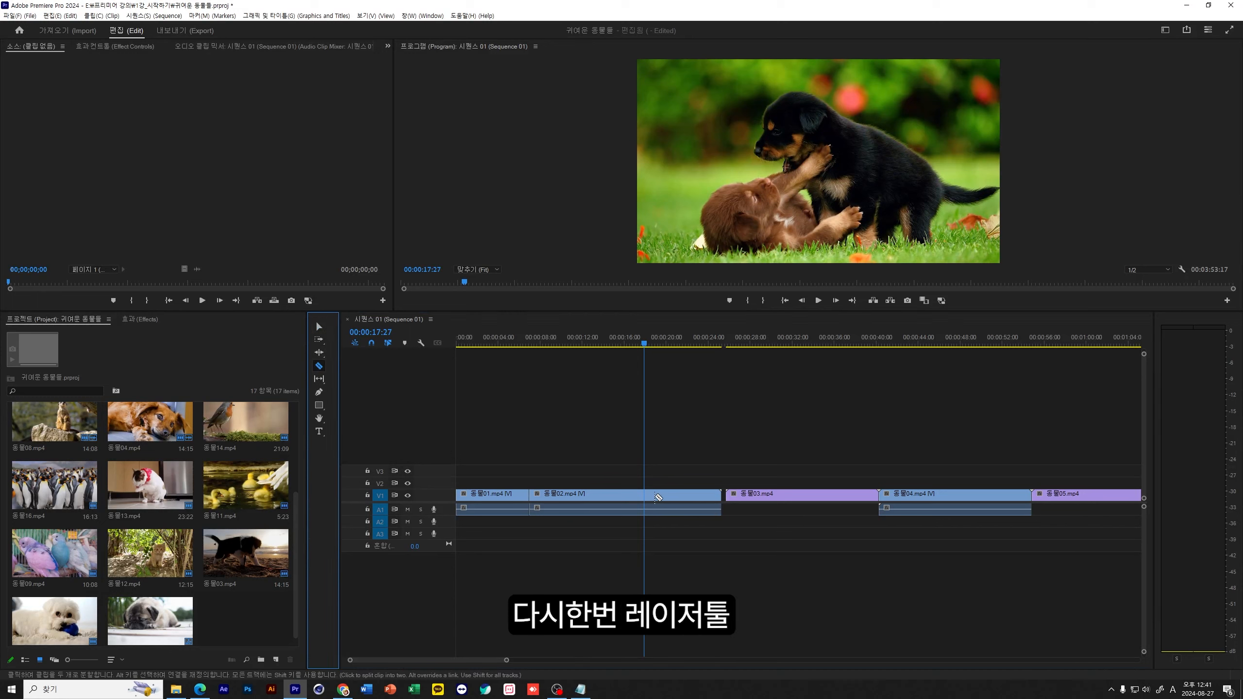
click(645, 494)
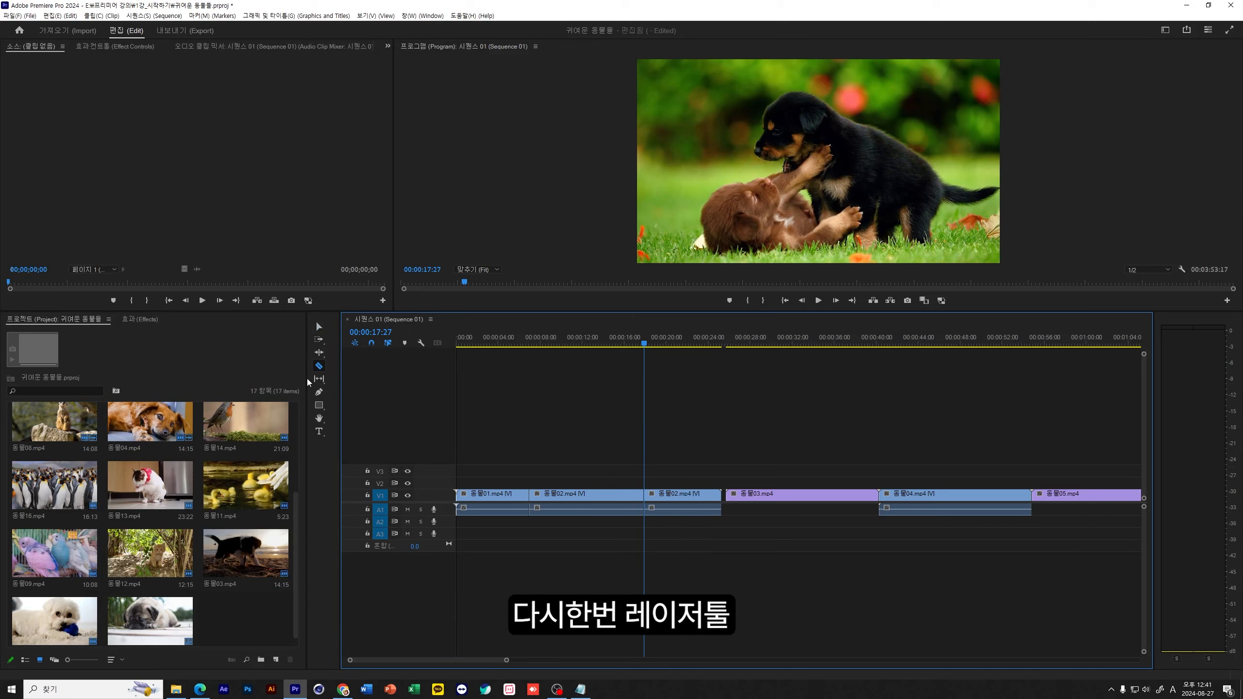
click(319, 326)
- Delete the rear segment of 동물02.mp4 and Ripple Delete the gap before 동물03.mp4
click(702, 496)
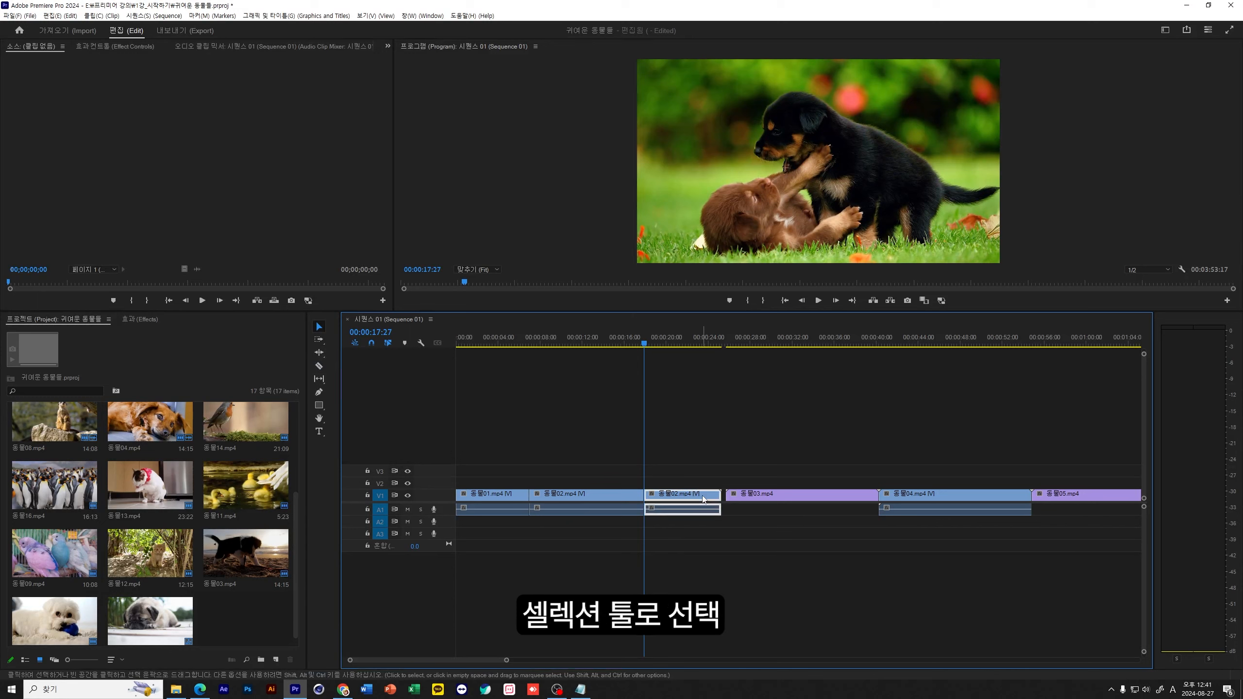
key(Delete)
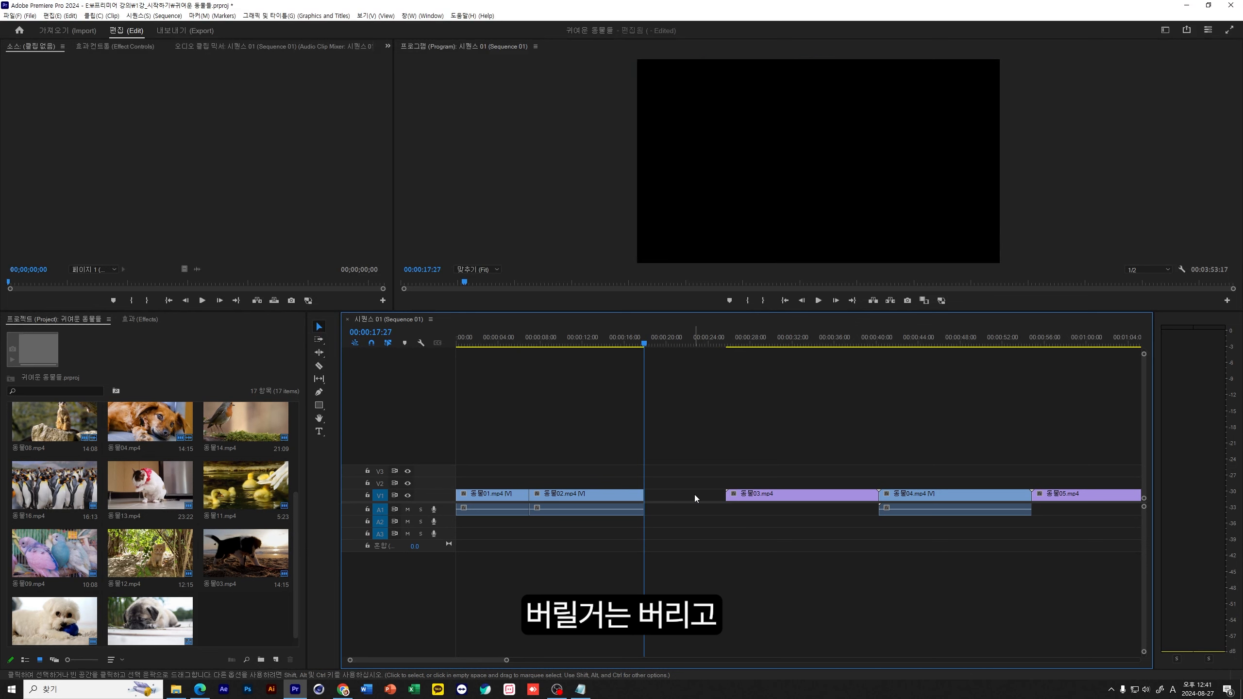
click(666, 494)
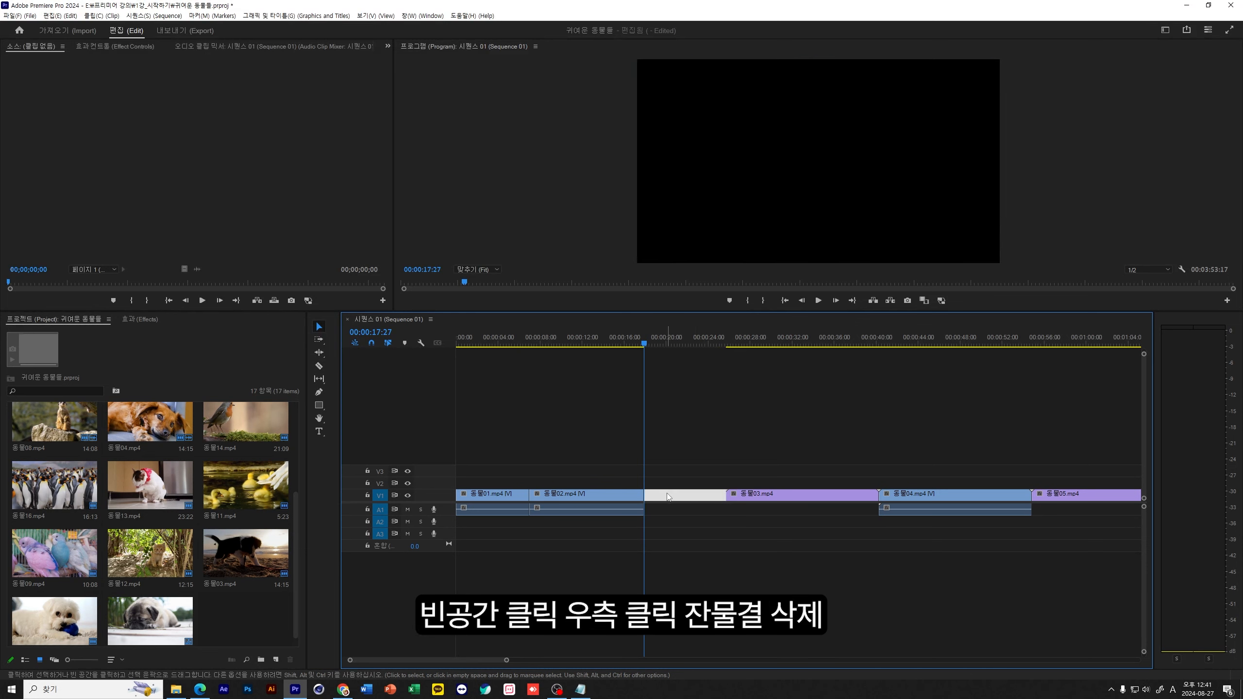
right_click(667, 497)
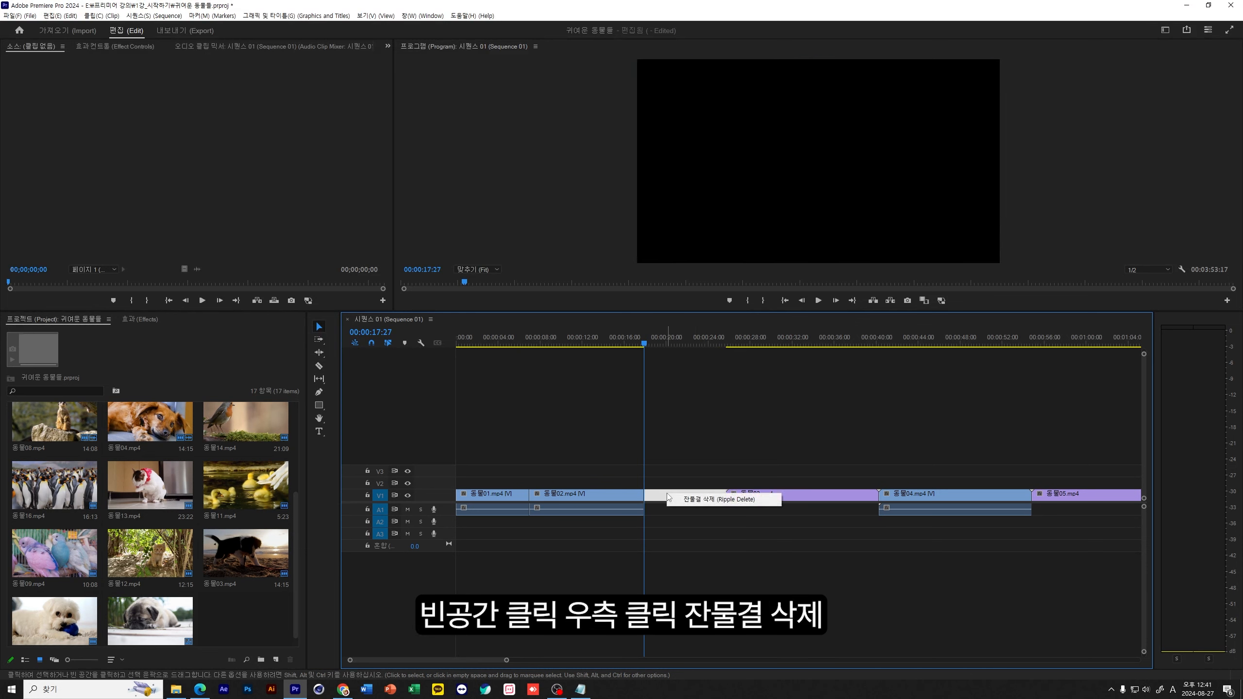
click(702, 500)
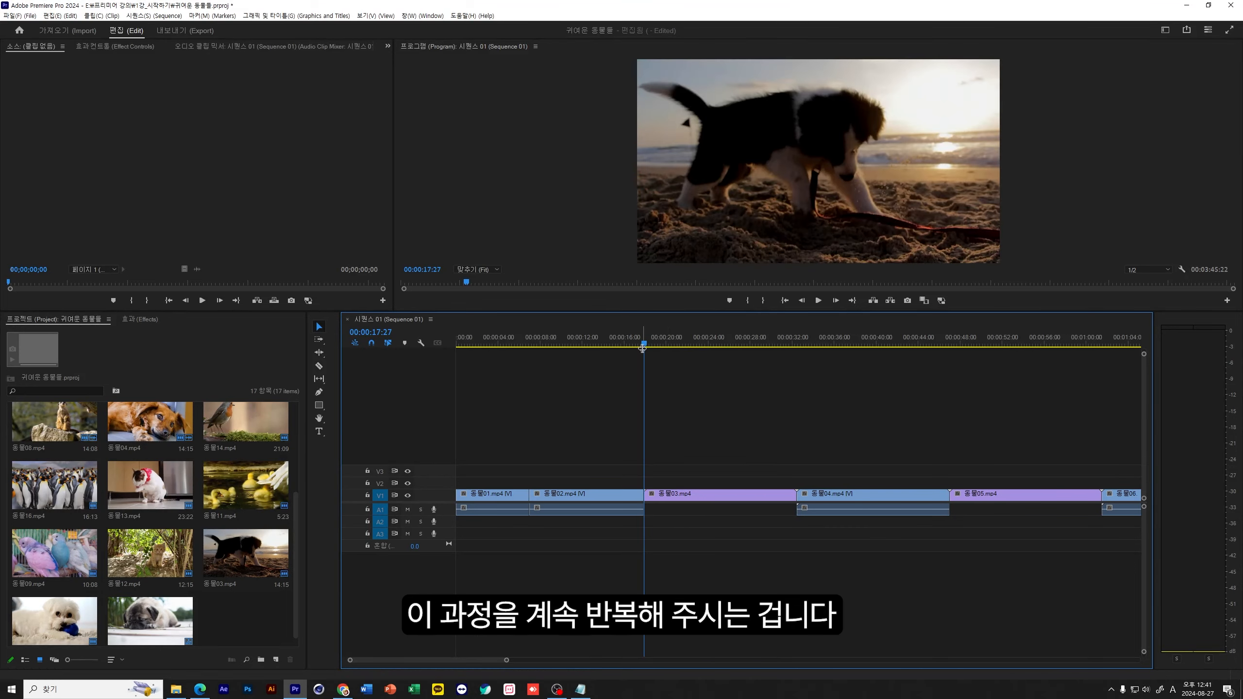
- Split 동물03.mp4 at 00:00:23:01 and ripple delete the part before the cut
drag(644, 346, 636, 393)
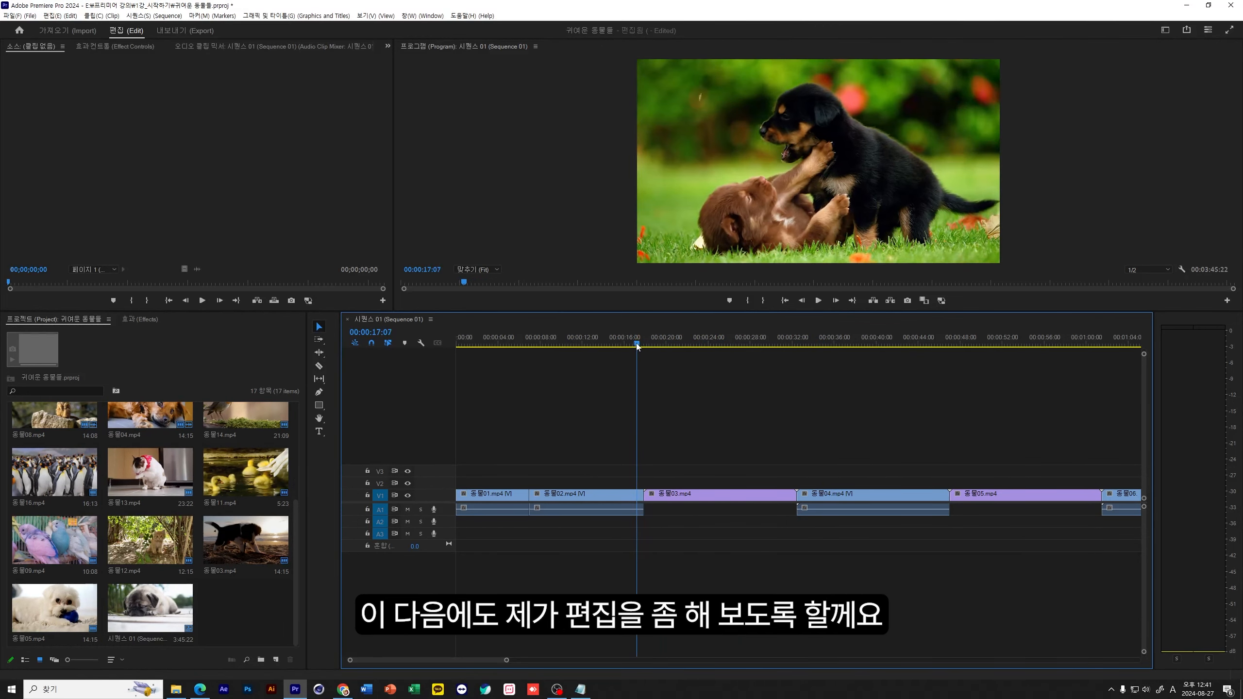
click(670, 346)
drag(670, 347, 698, 349)
key(ctrl+k)
click(658, 493)
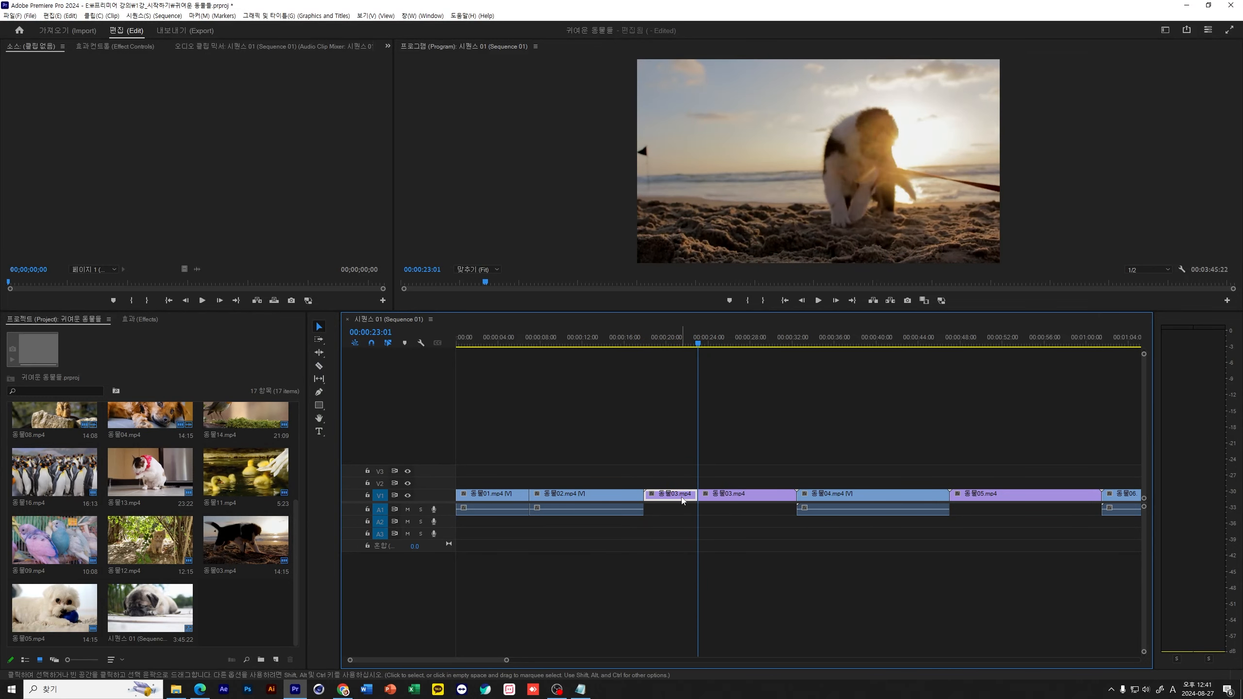
key(shift+Delete)
- Split 동물04.mp4 at 00:00:31:03 with the Razor tool and ripple delete the part before the cut
click(729, 347)
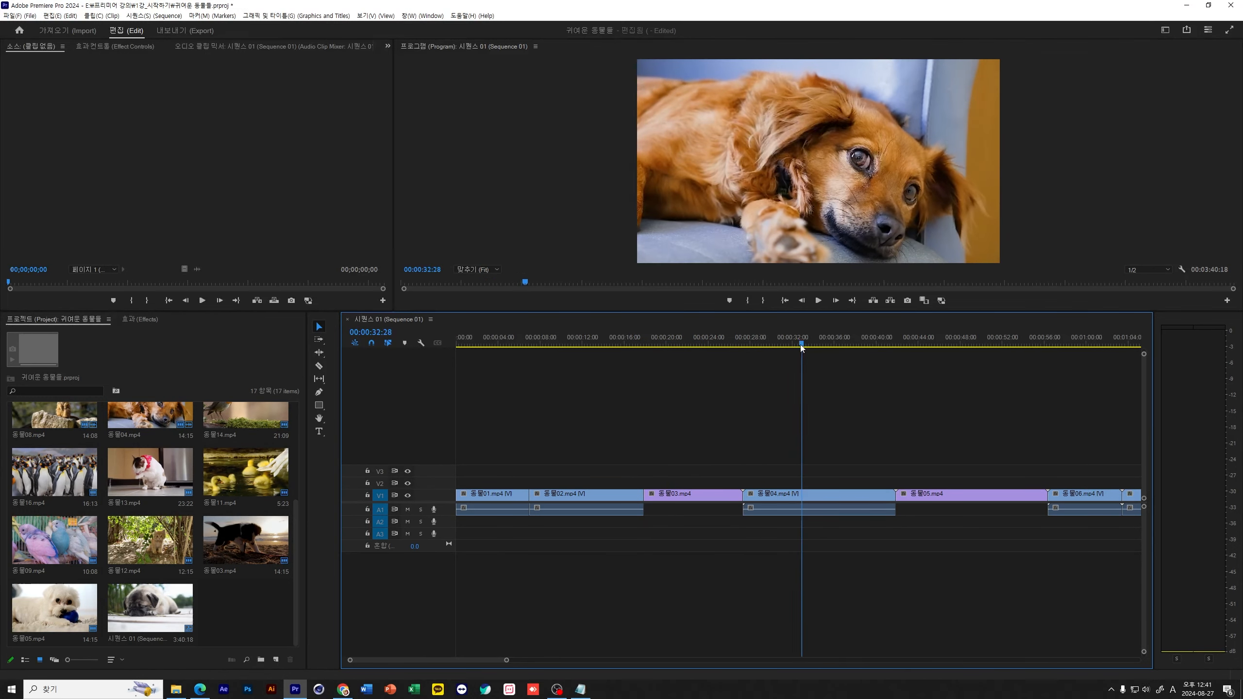
key(space)
click(793, 493)
key(c)
click(783, 494)
key(v)
key(shift+Delete)
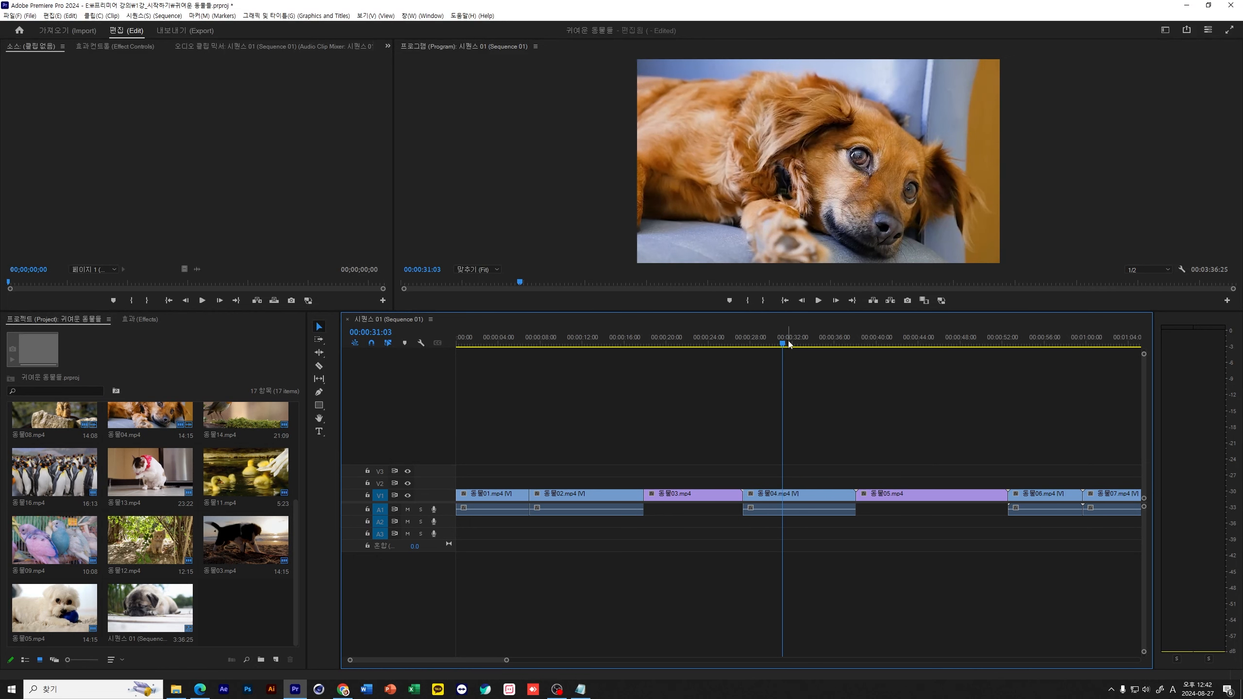
- Shorten the end of 동물04.mp4 to about 00:00:36:00 by trimming its edge and ripple delete the gap before 동물05.mp4
drag(787, 343, 839, 343)
scroll(865, 593, down, 3)
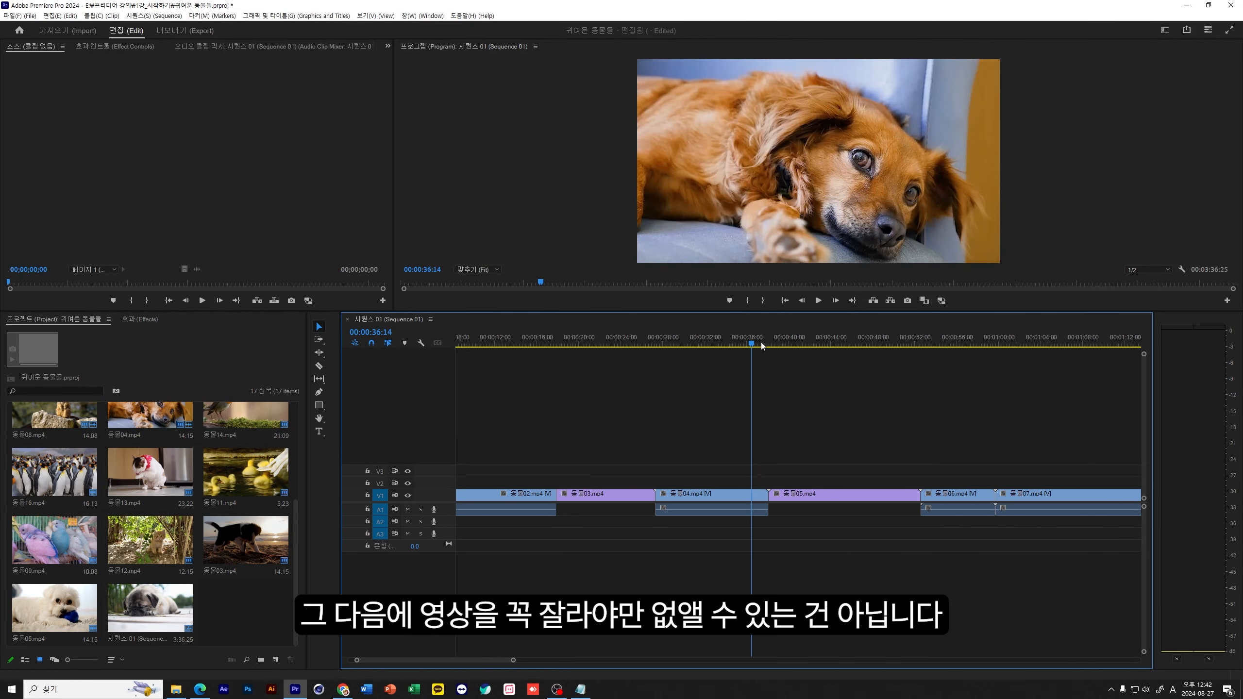
mouse_move(753, 343)
mouse_down()
mouse_move(740, 343)
mouse_move(754, 346)
mouse_up()
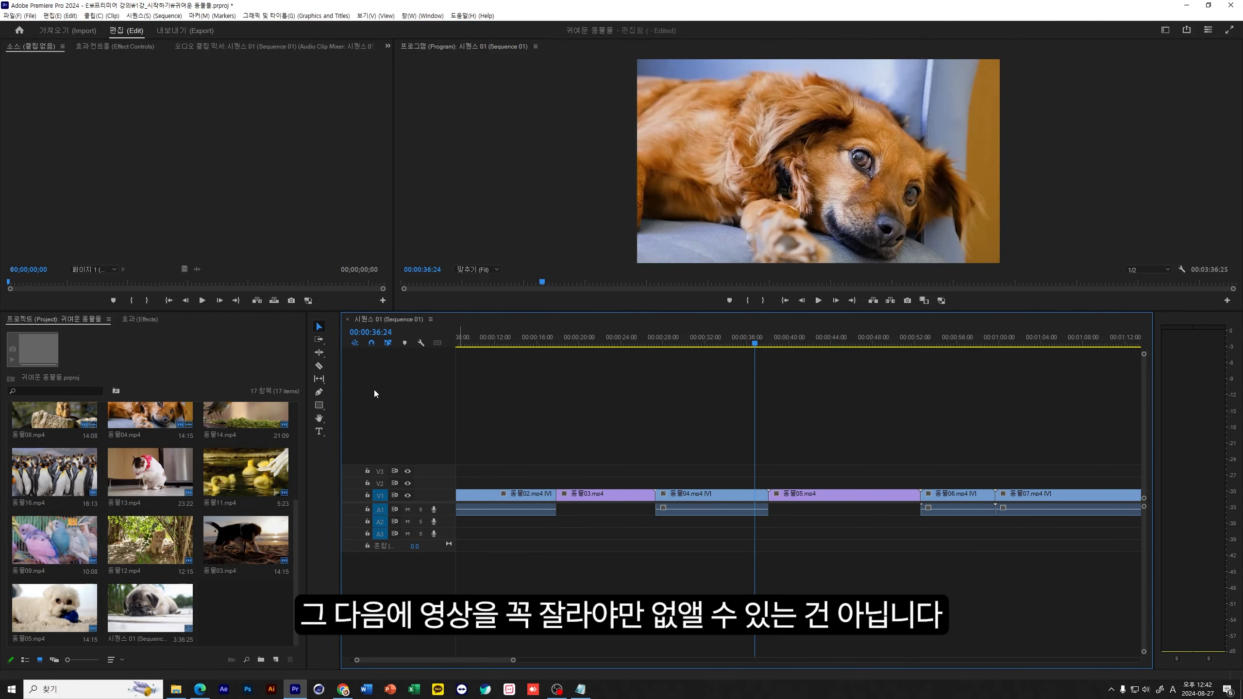
click(761, 495)
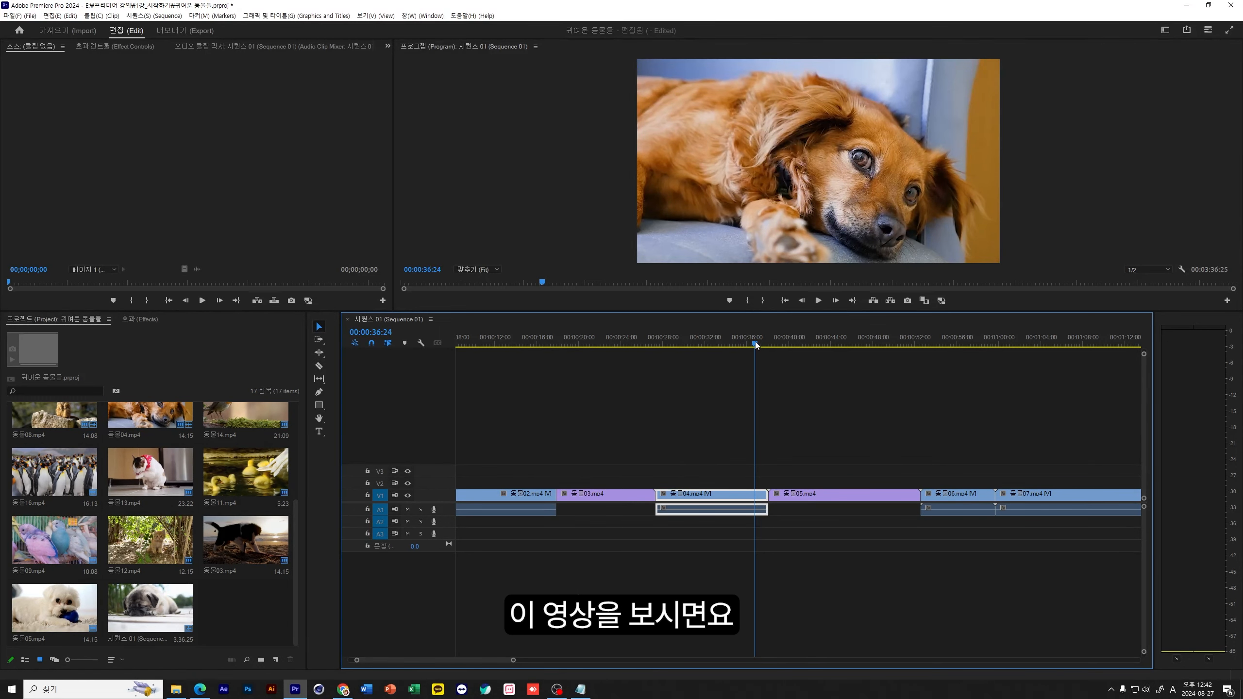
drag(756, 343, 746, 343)
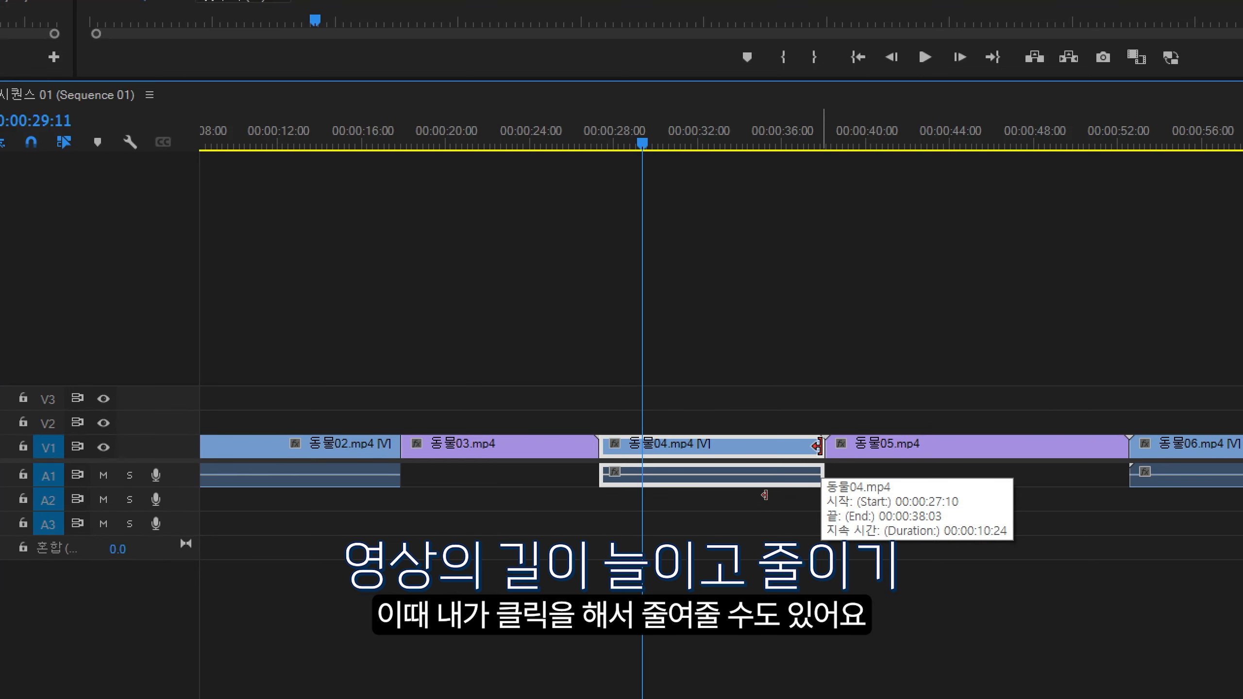
drag(817, 446, 777, 444)
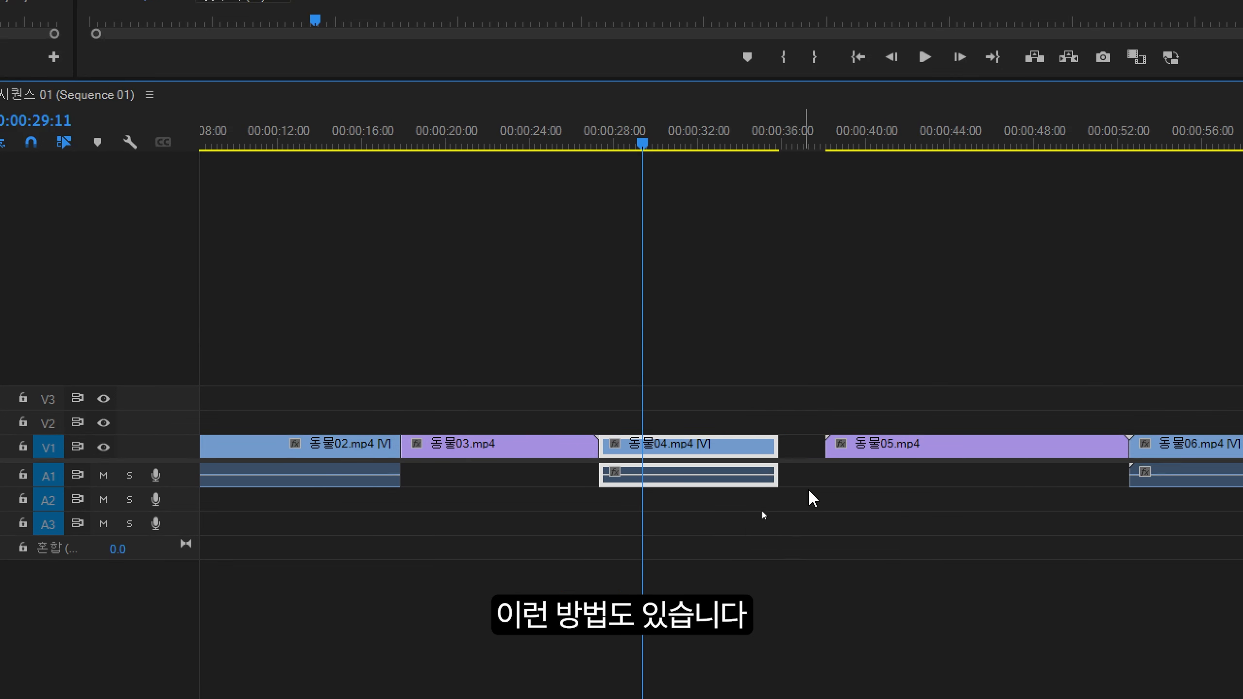
click(814, 448)
key(Delete)
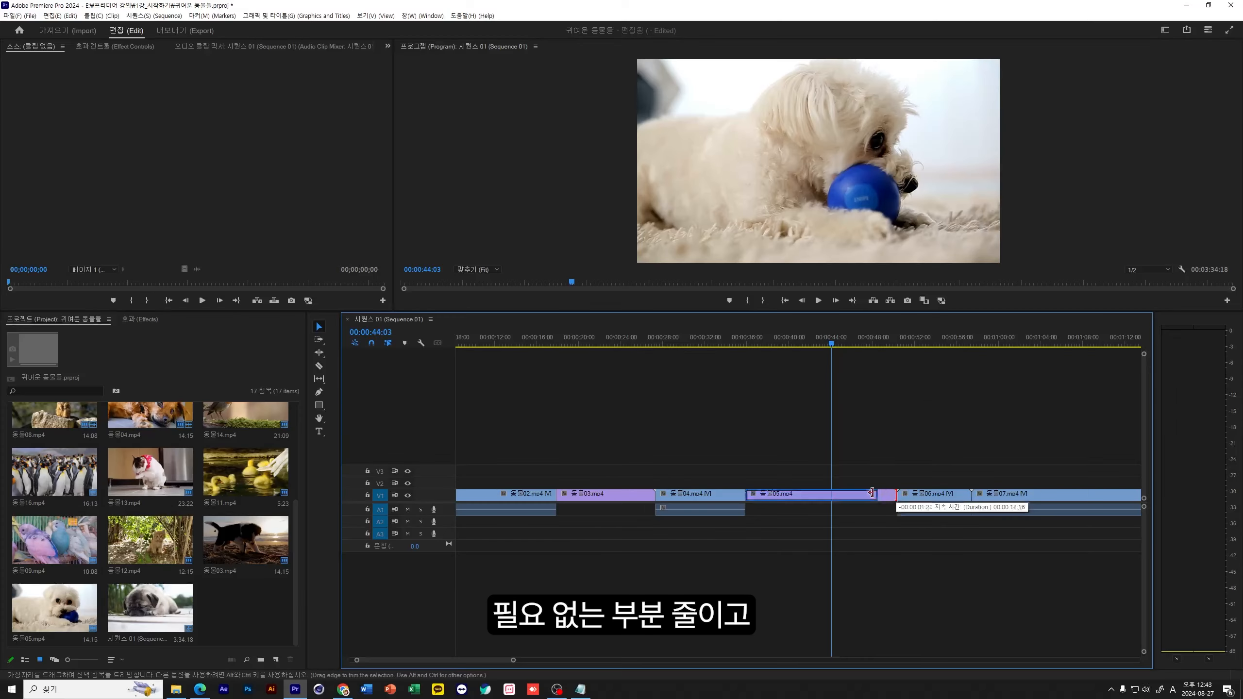
- Trim the end of 동물05.mp4 back to 00:00:44:03 and ripple delete the gap before 동물06.mp4
drag(859, 493, 831, 493)
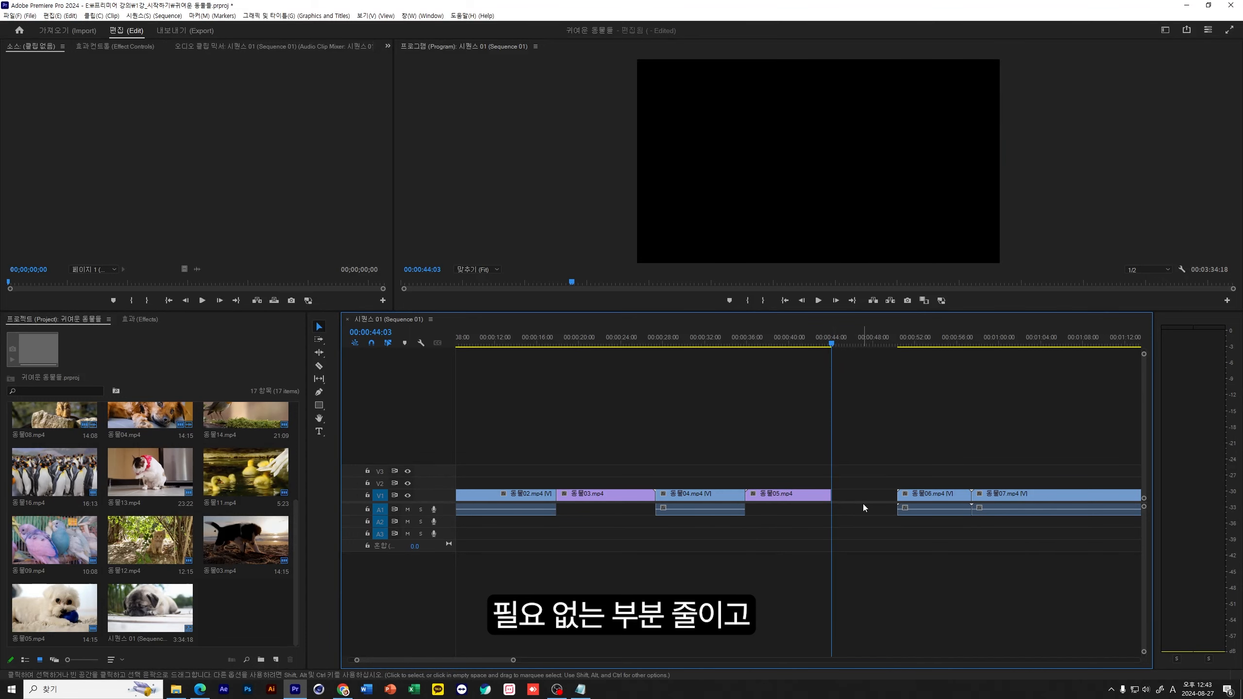
click(863, 496)
key(Delete)
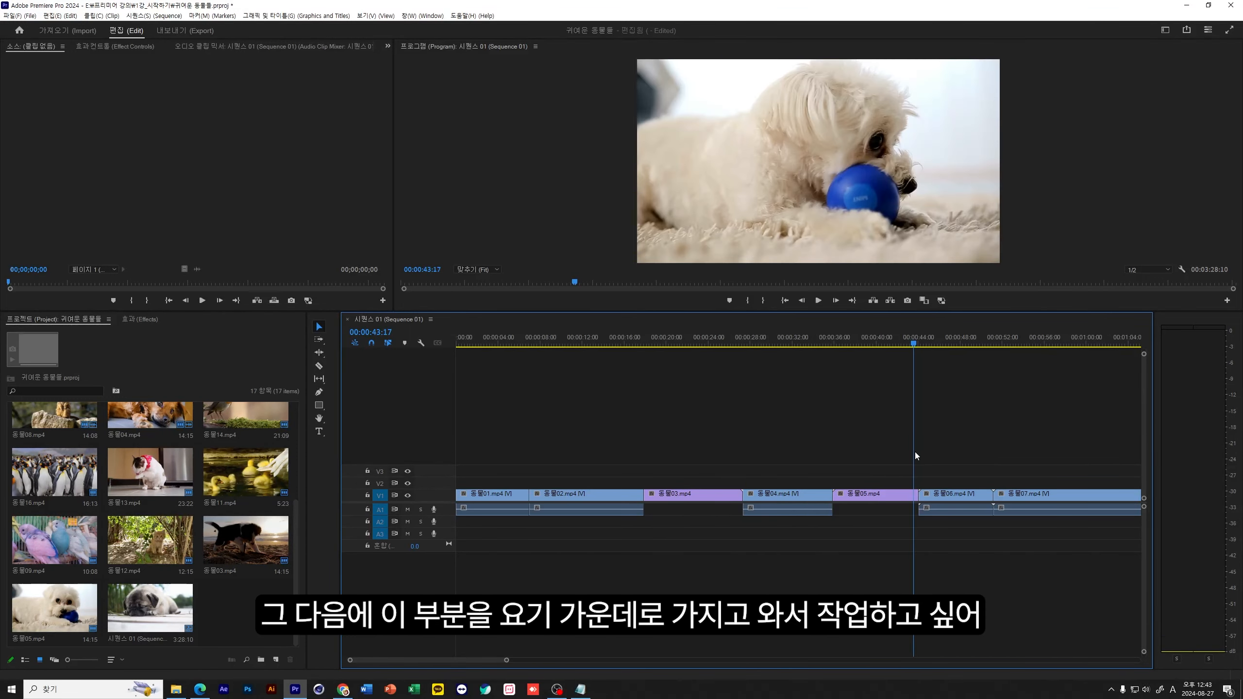
drag(914, 452, 960, 453)
mouse_move(982, 525)
mouse_down()
mouse_move(918, 512)
mouse_move(1011, 499)
mouse_move(969, 531)
mouse_up()
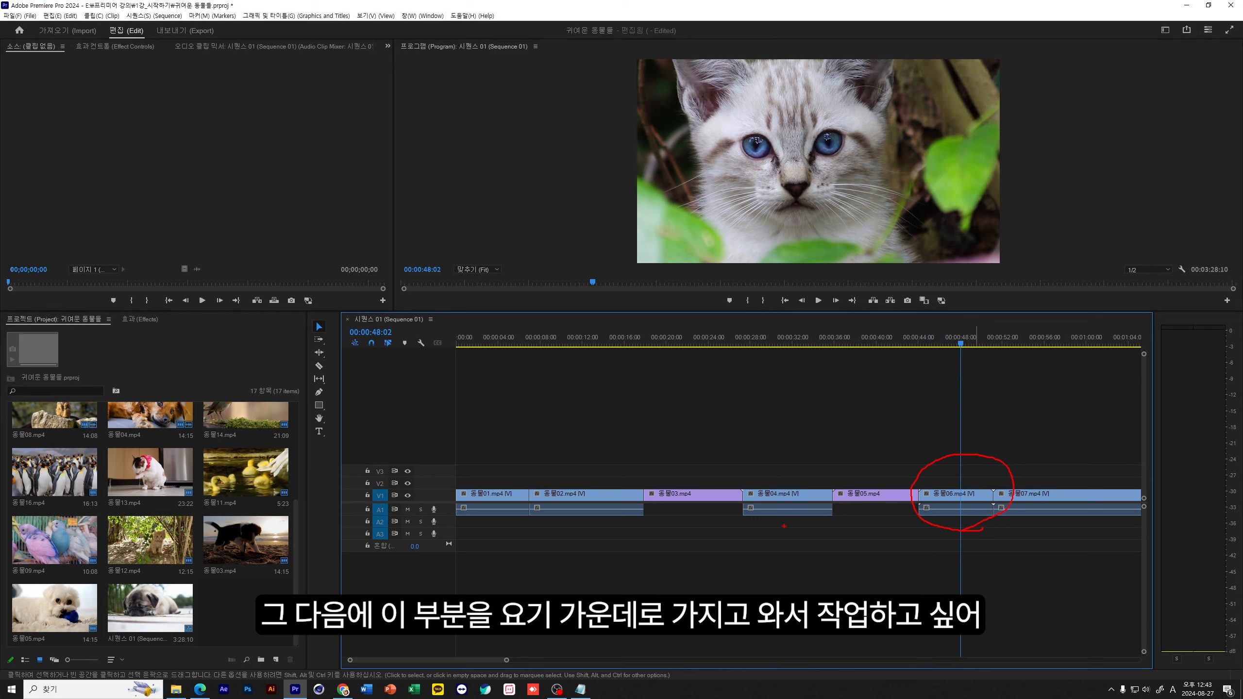
mouse_move(947, 456)
mouse_down()
mouse_move(855, 440)
mouse_move(757, 477)
mouse_move(856, 487)
mouse_up()
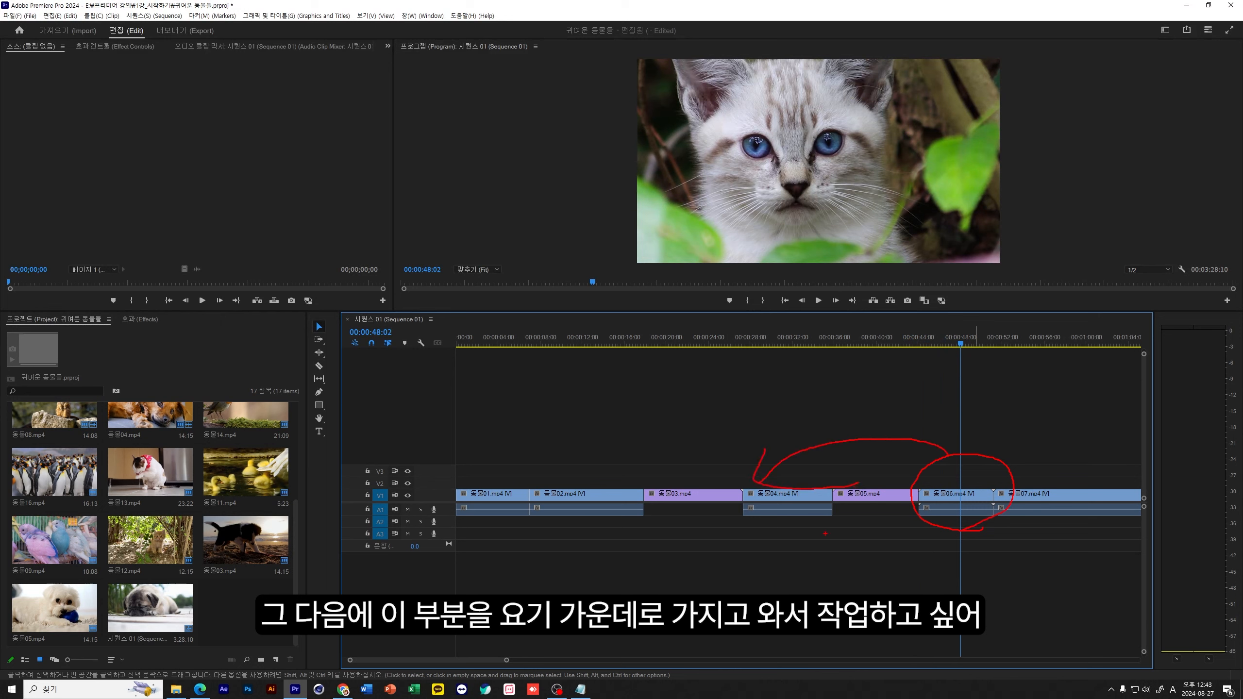
key(Escape)
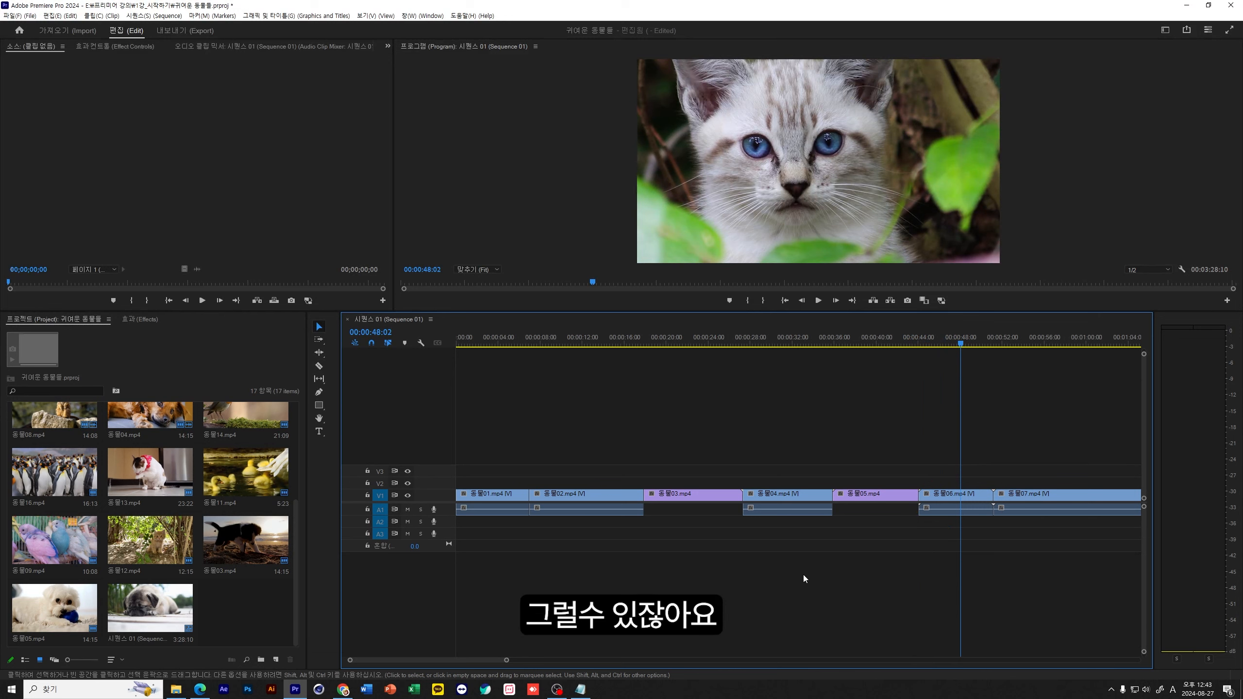
- Pan the timeline with the Hand tool, return to the Selection tool and look through the clips from 동물03.mp4 to 동물12.mp4
click(318, 418)
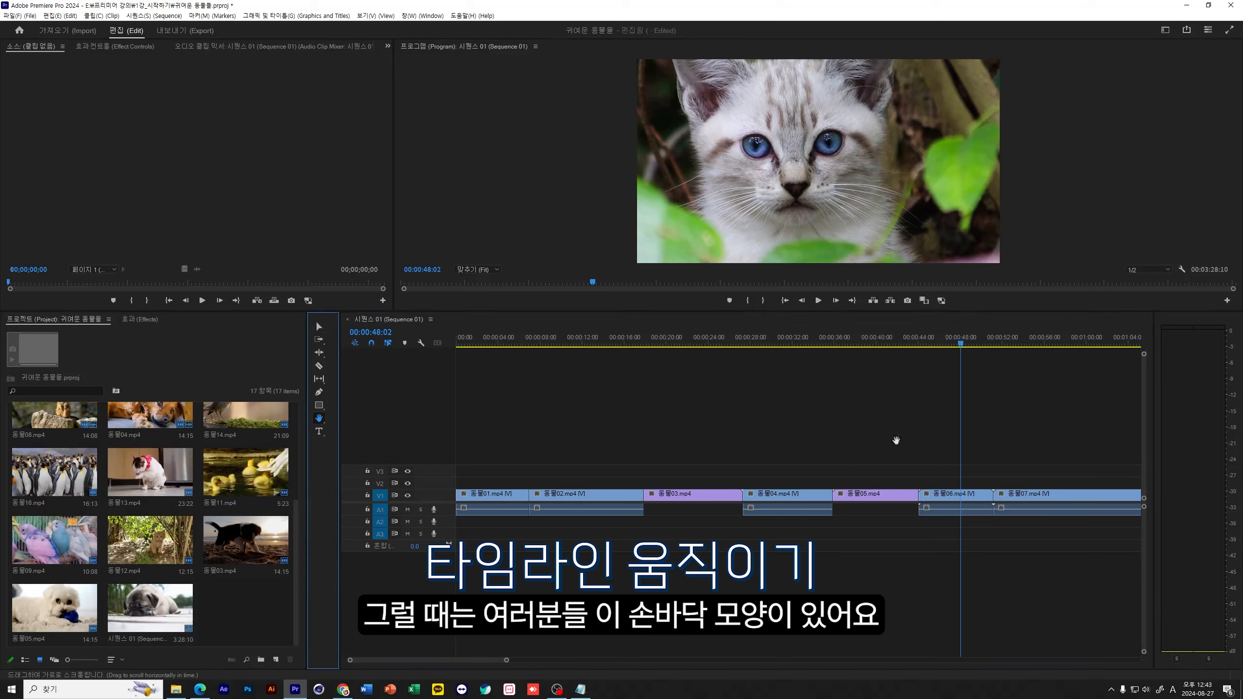
drag(934, 436, 710, 455)
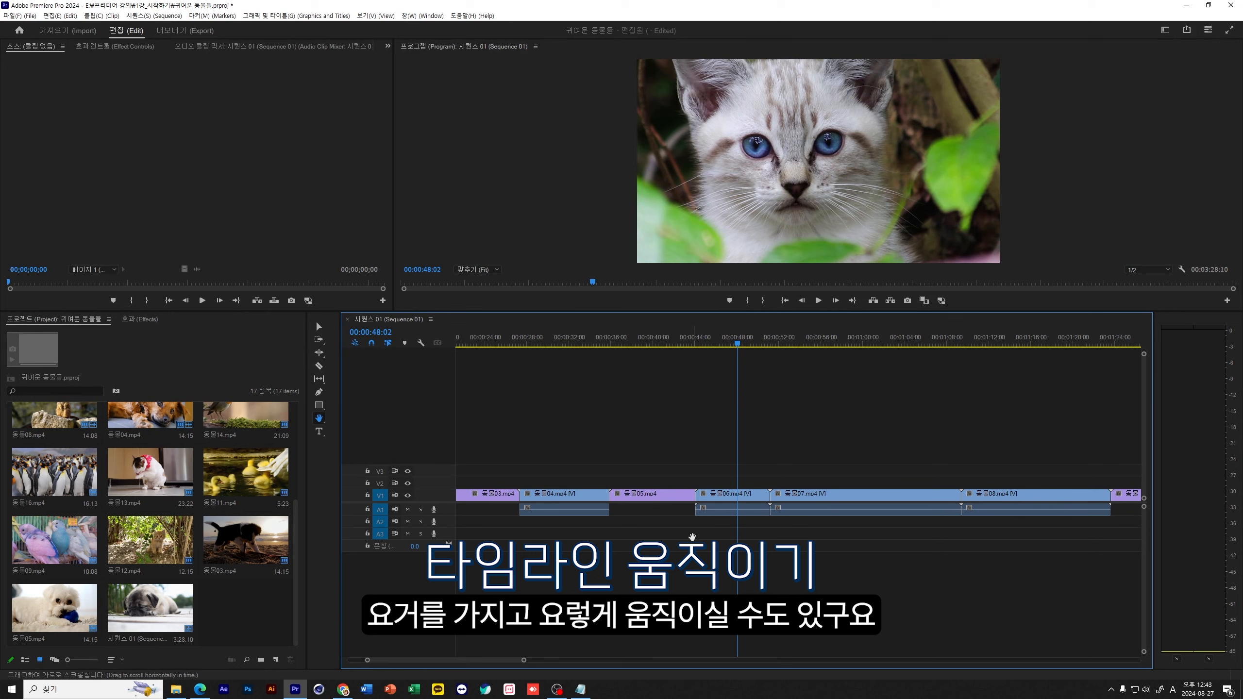
click(318, 326)
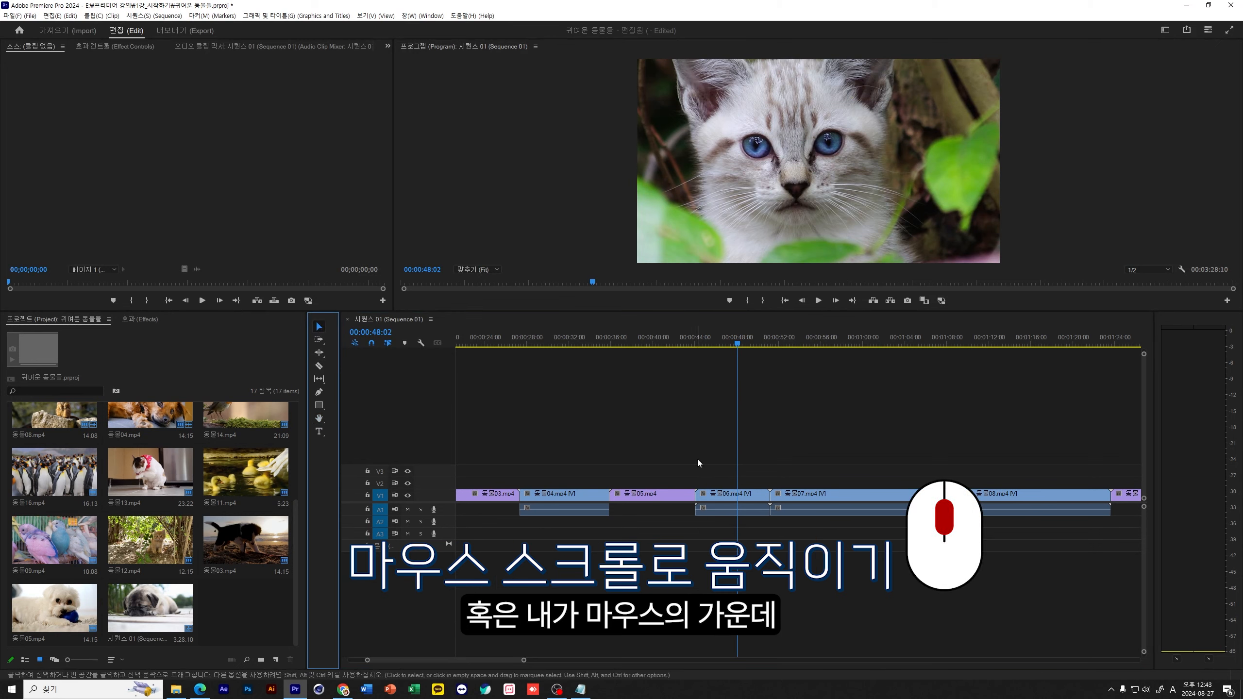
scroll(697, 458, down, 10)
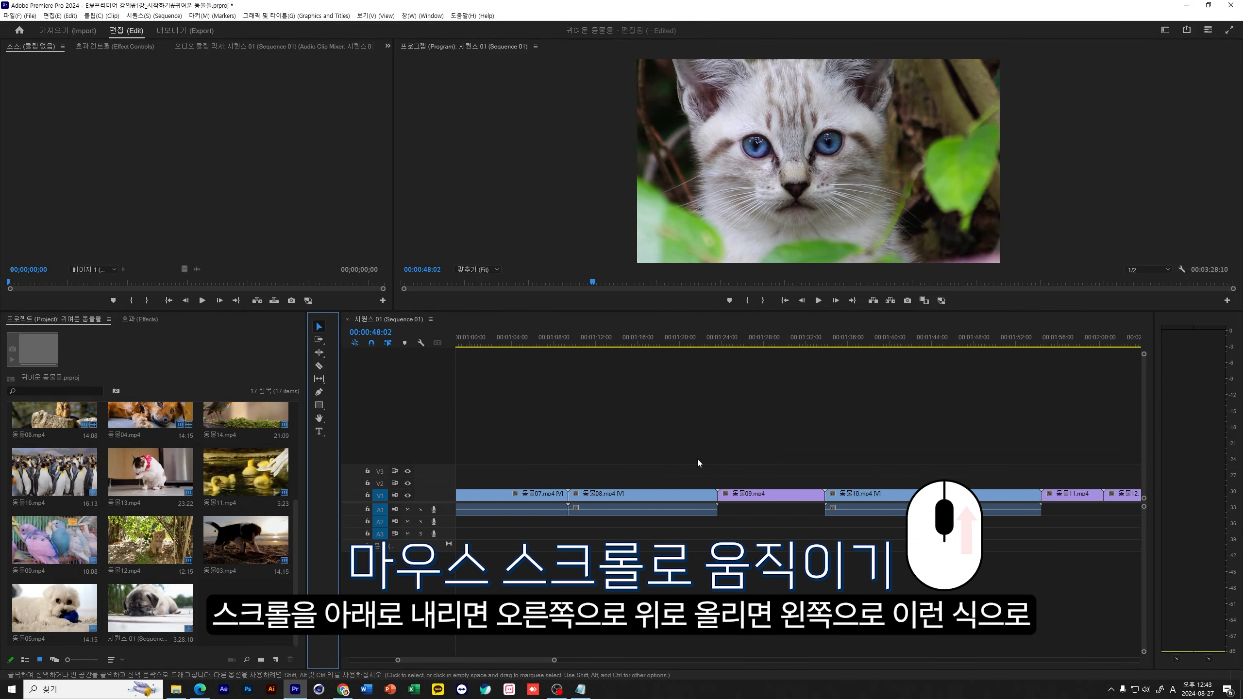
scroll(698, 463, up, 7)
scroll(698, 463, up, 3)
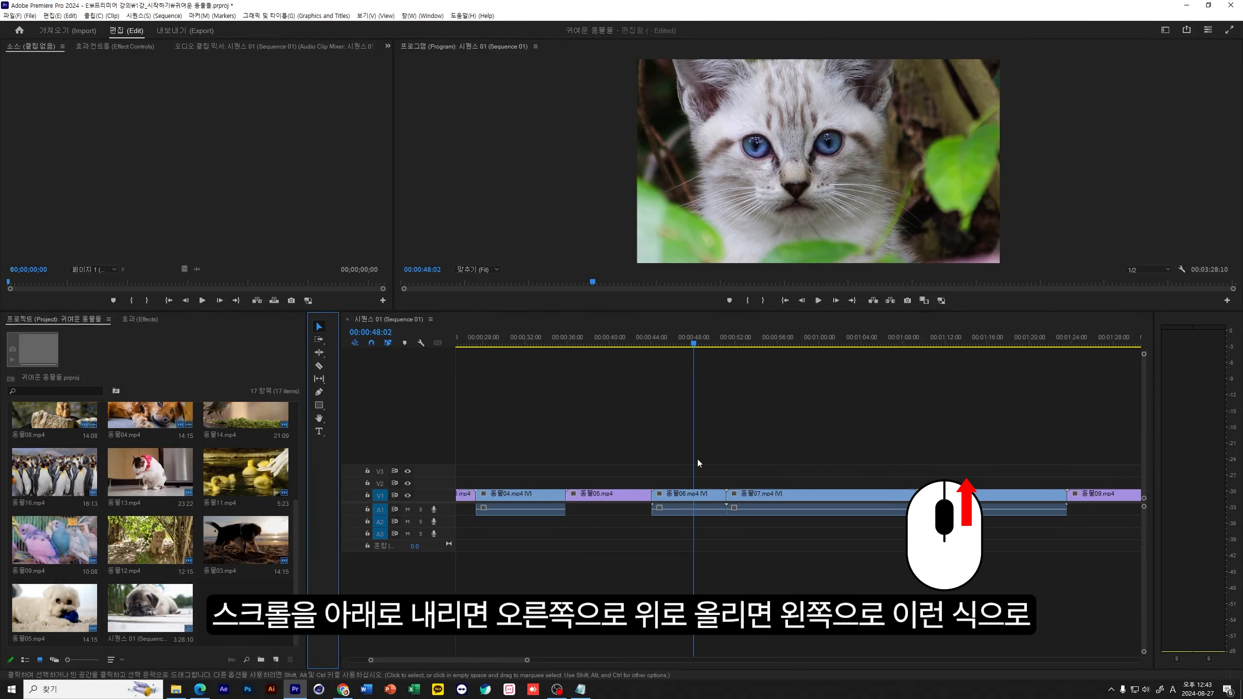
scroll(697, 463, down, 1)
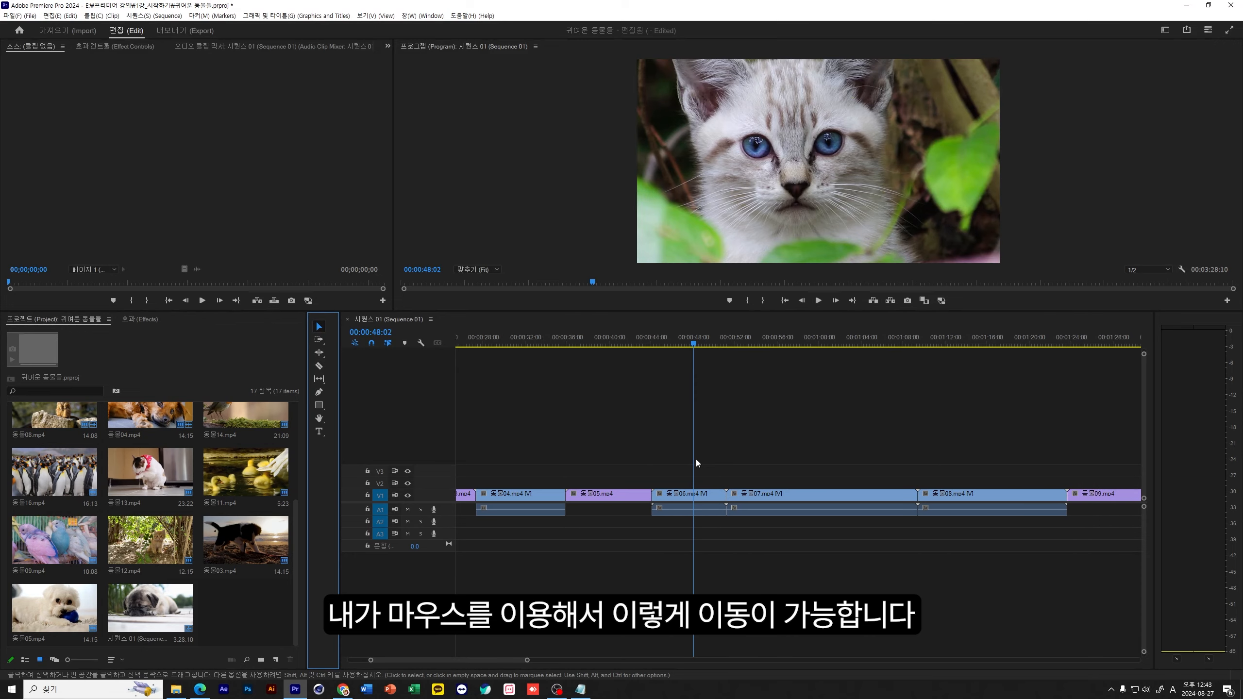
scroll(697, 463, up, 1)
scroll(697, 462, down, 2)
scroll(697, 463, up, 2)
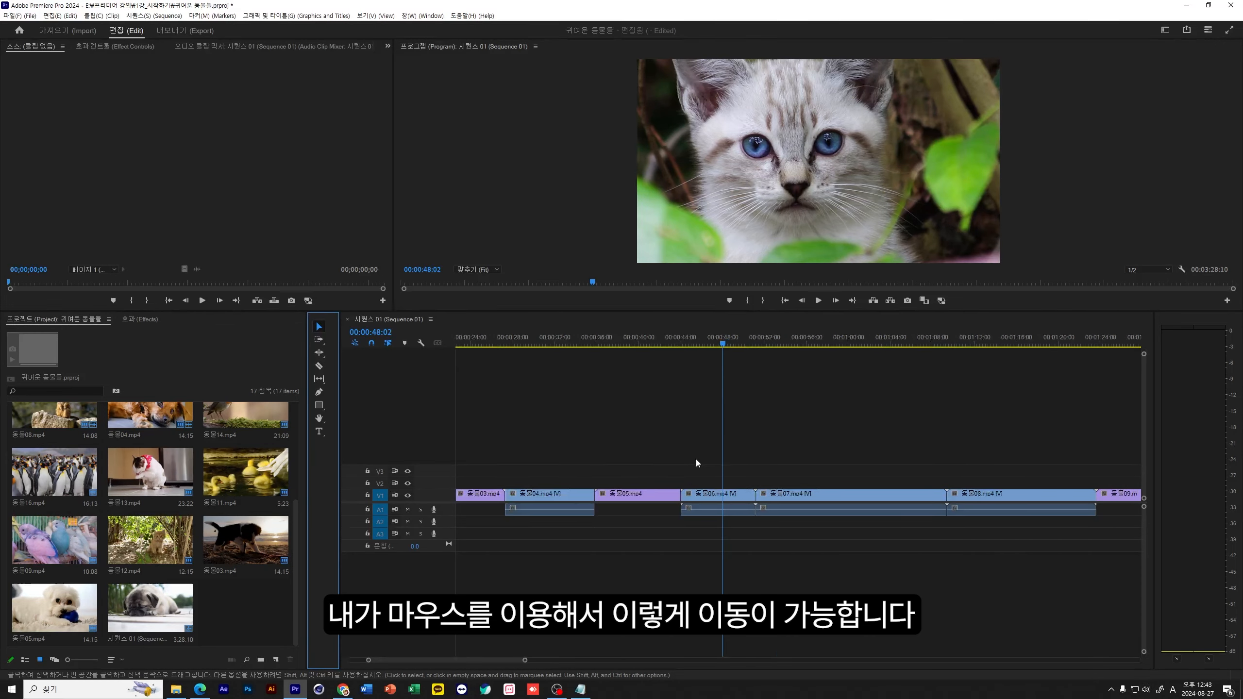
scroll(697, 462, up, 1)
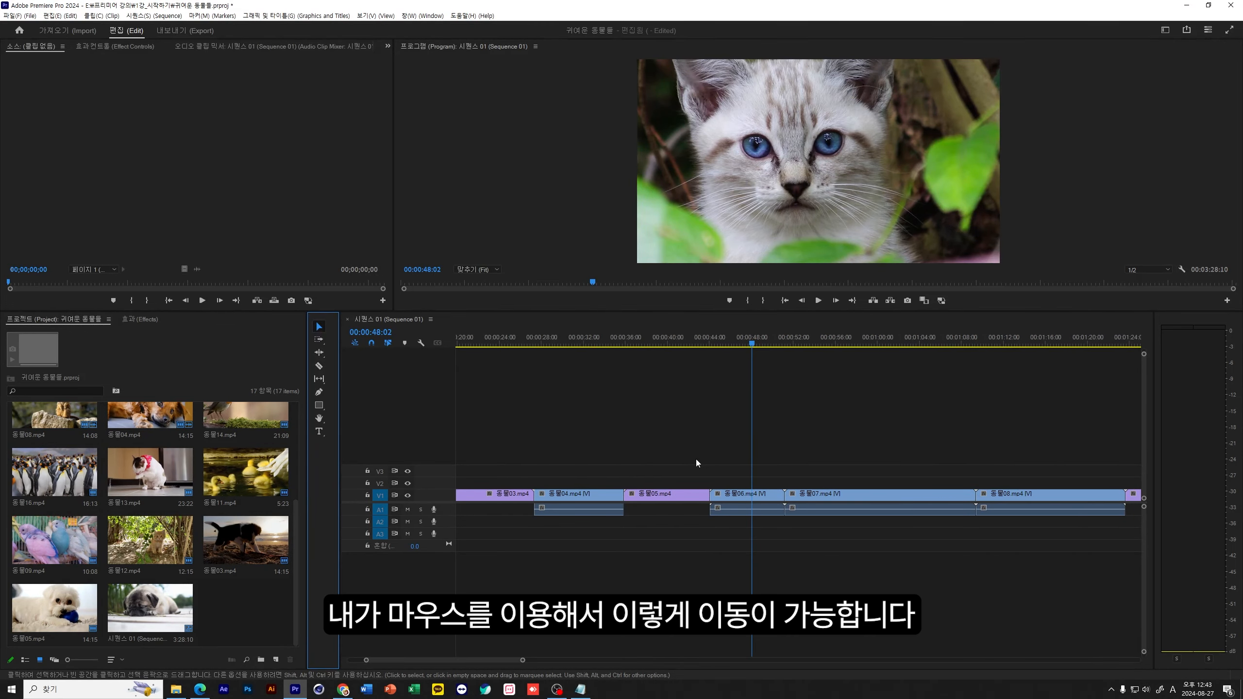
- Trim the end of 동물06.mp4 to 00:00:49:27 and ripple delete the gap behind it
drag(783, 508, 780, 509)
click(778, 497)
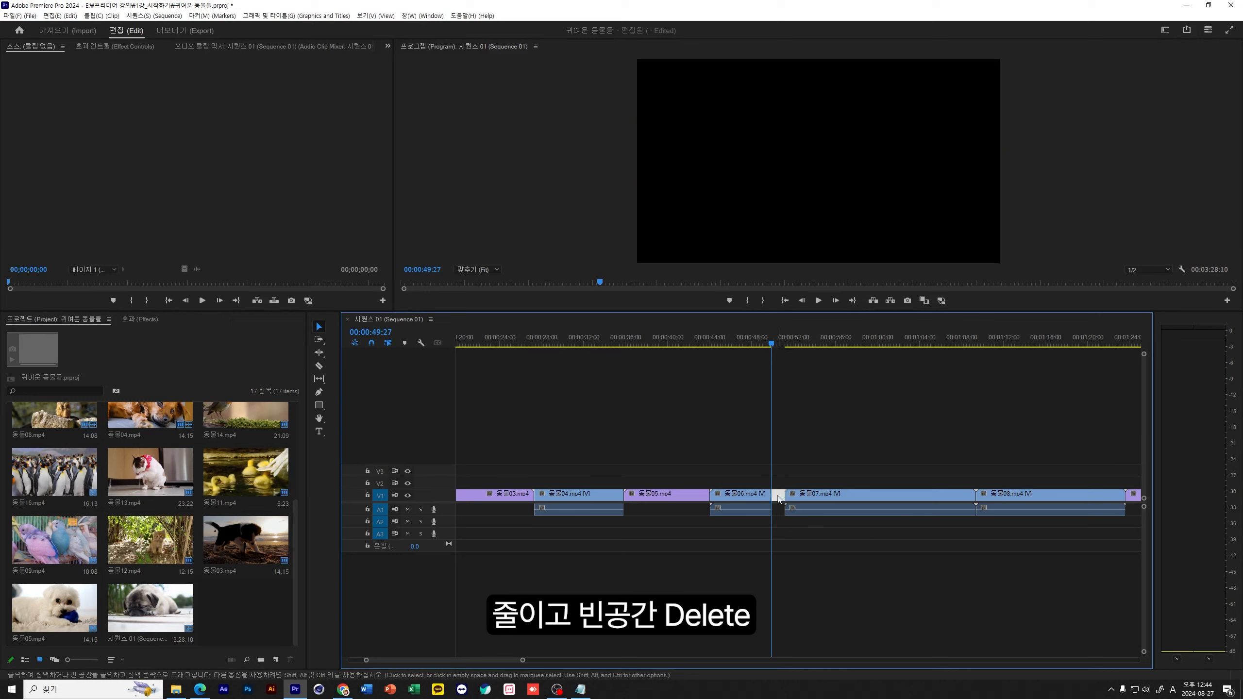
key(Delete)
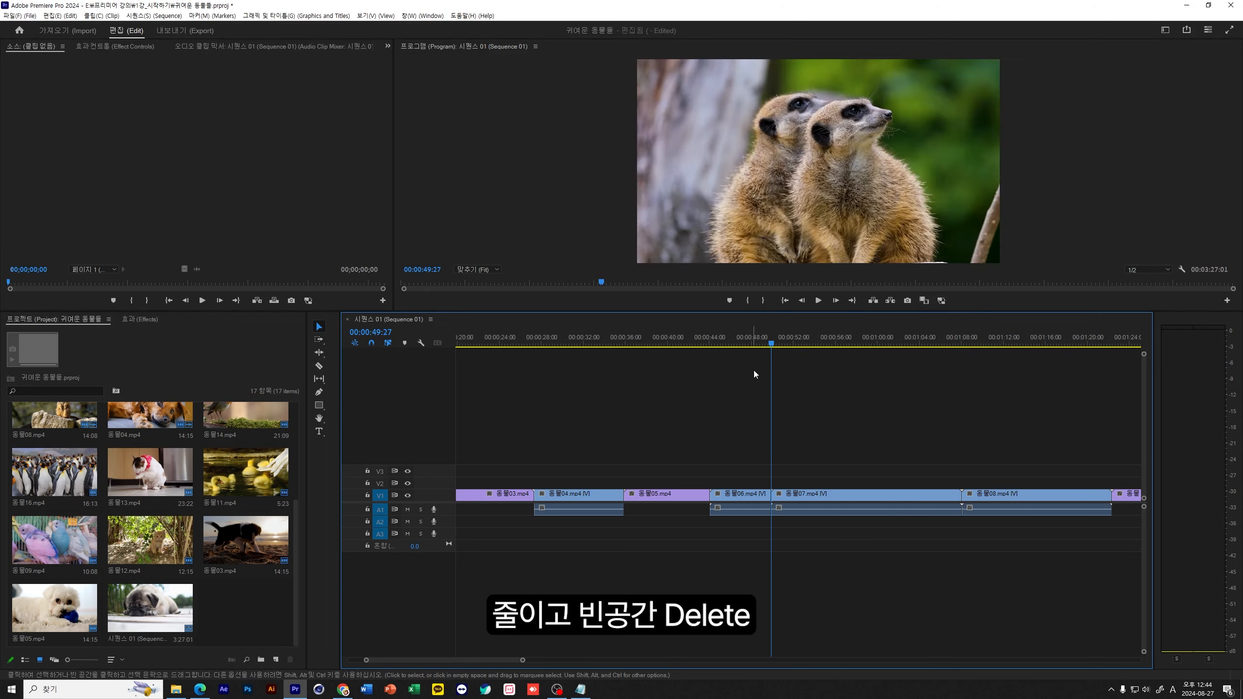
- Trim the end of the meerkat clip after 동물06.mp4 to 00:00:53:27 and ripple delete the gap before 동물08.mp4
click(813, 339)
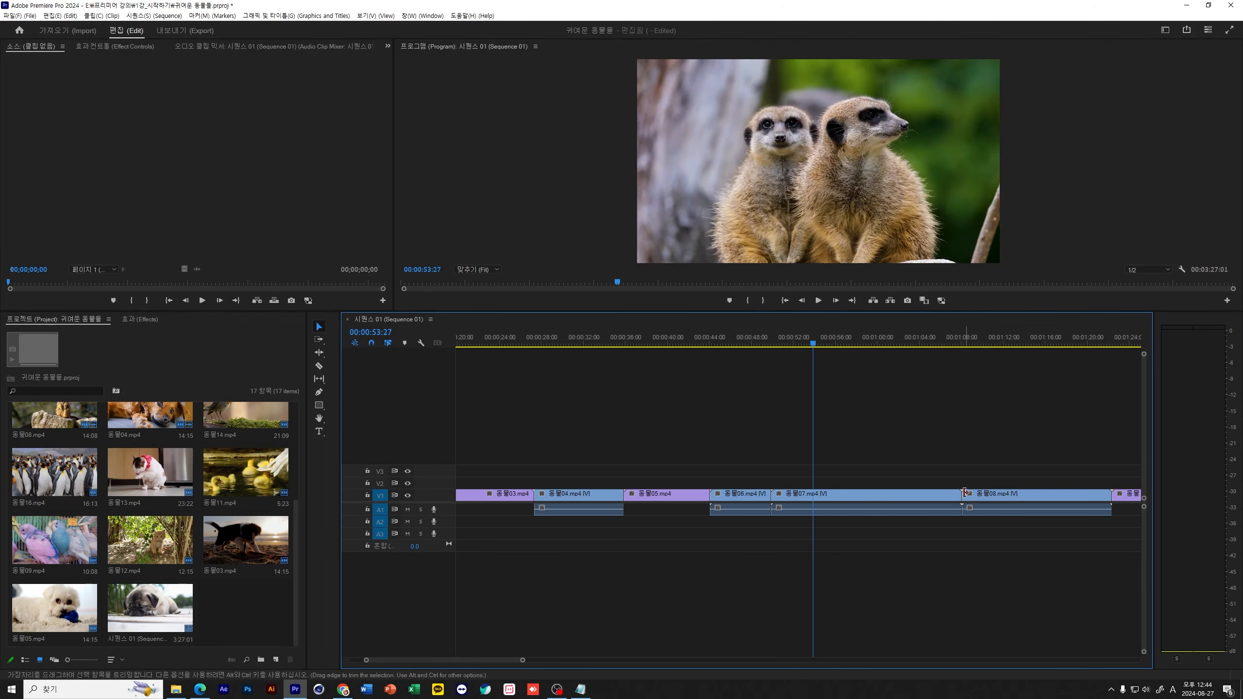
drag(960, 494, 813, 493)
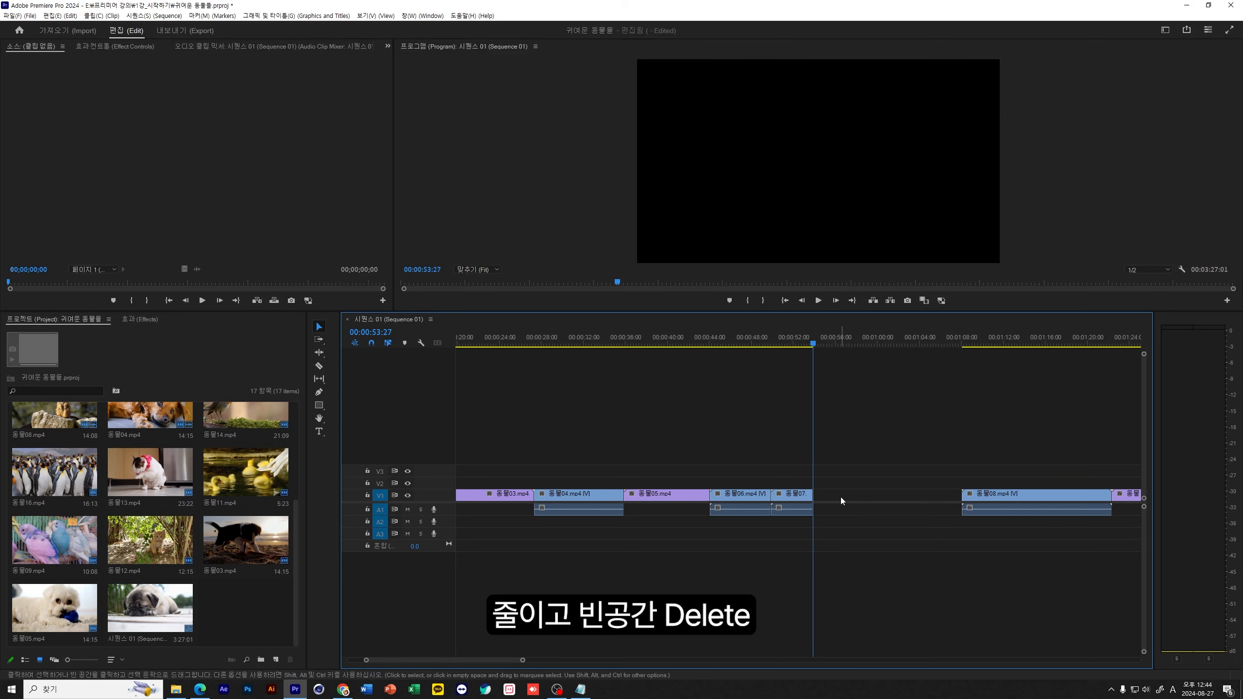
click(841, 498)
key(Delete)
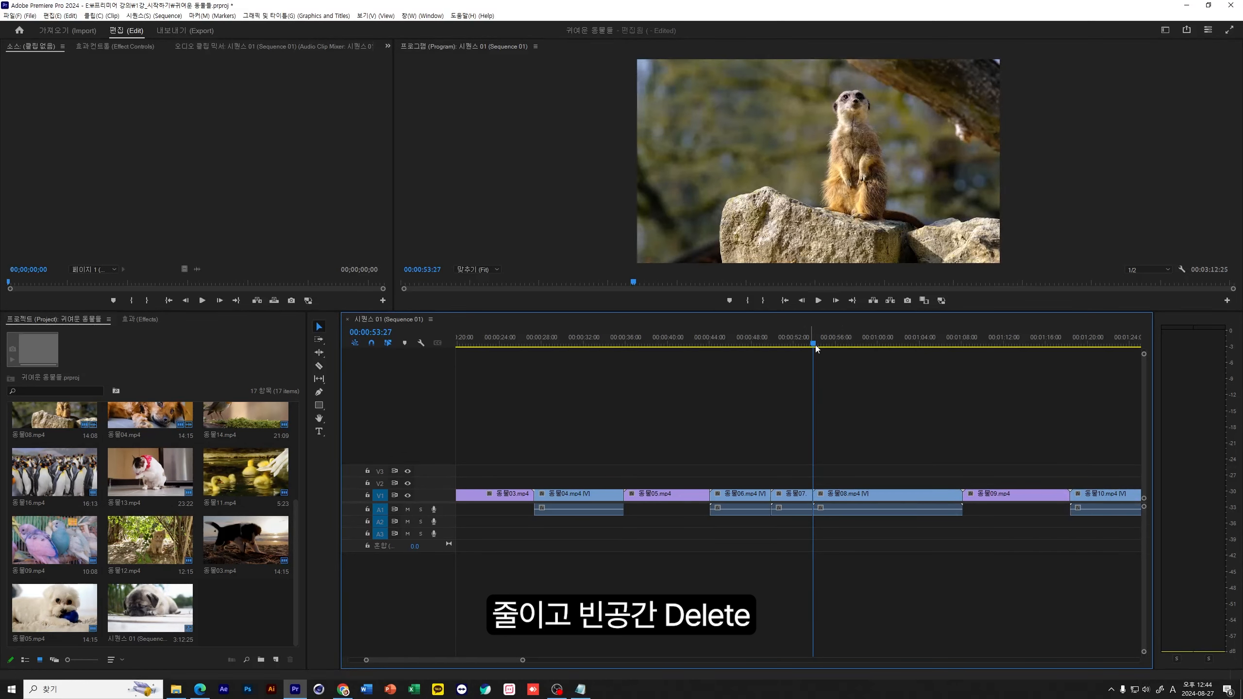
- Trim the start of 동물08.mp4 at 00:00:57:29 and its end at 00:01:01:21, ripple deleting the gap after each trim
click(854, 341)
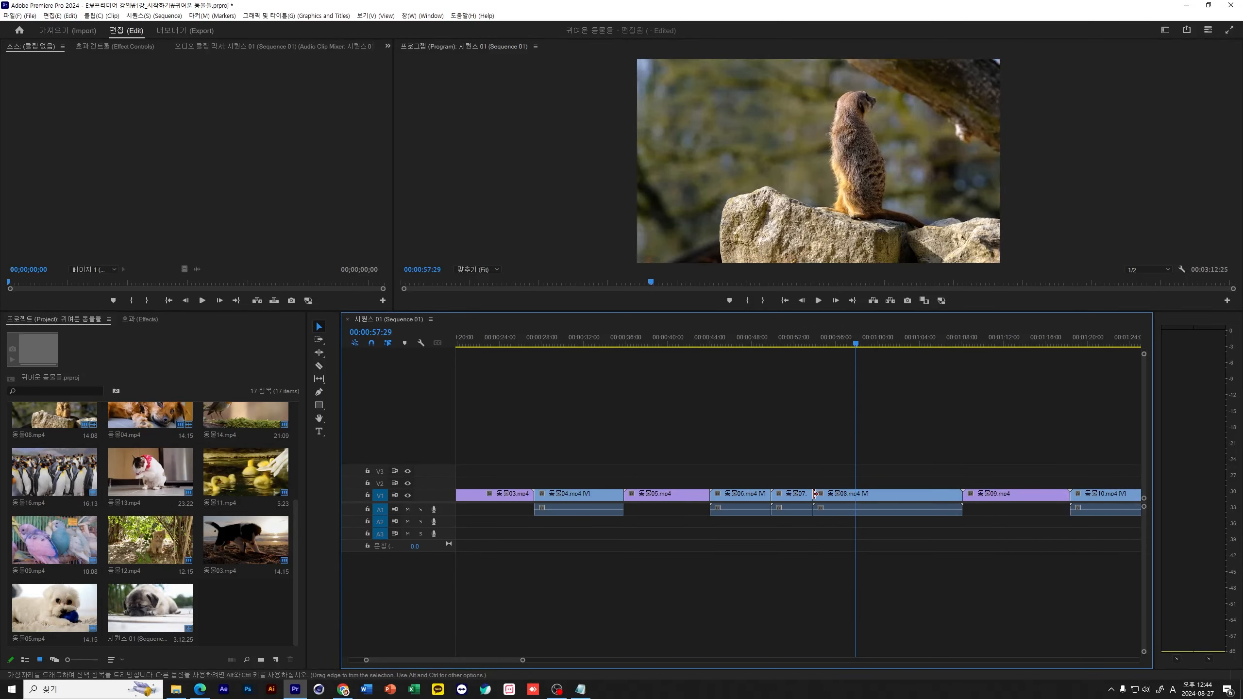
drag(814, 494, 855, 498)
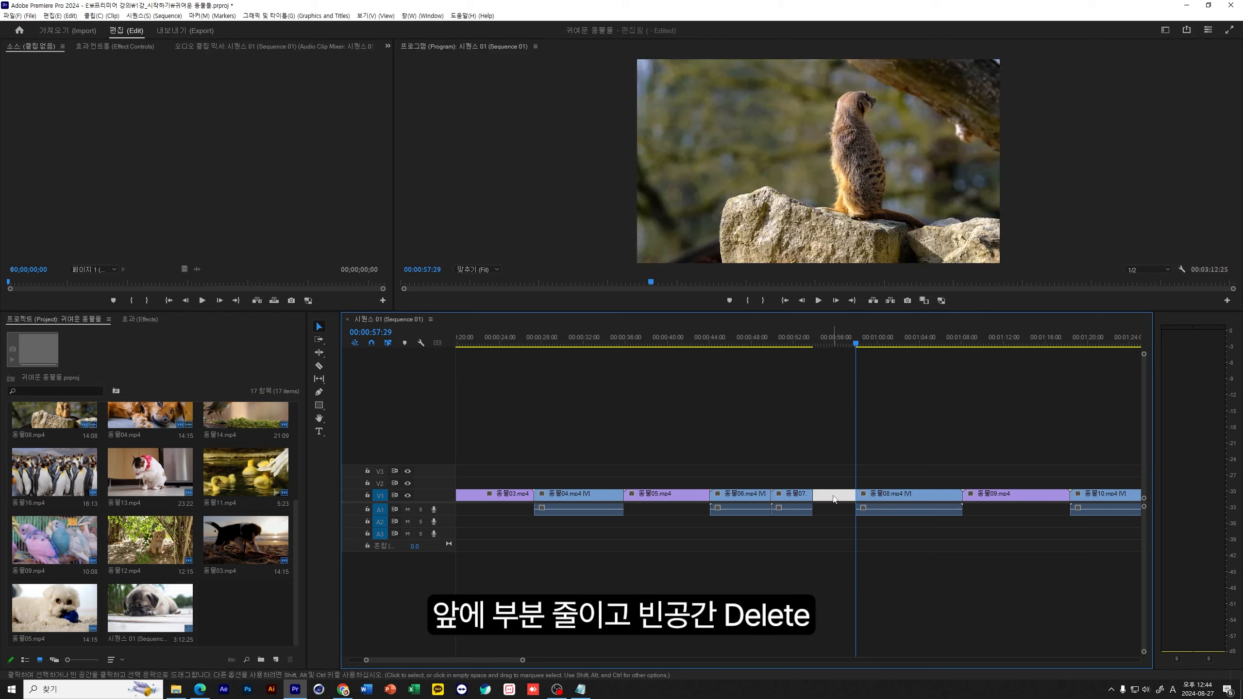
key(Delete)
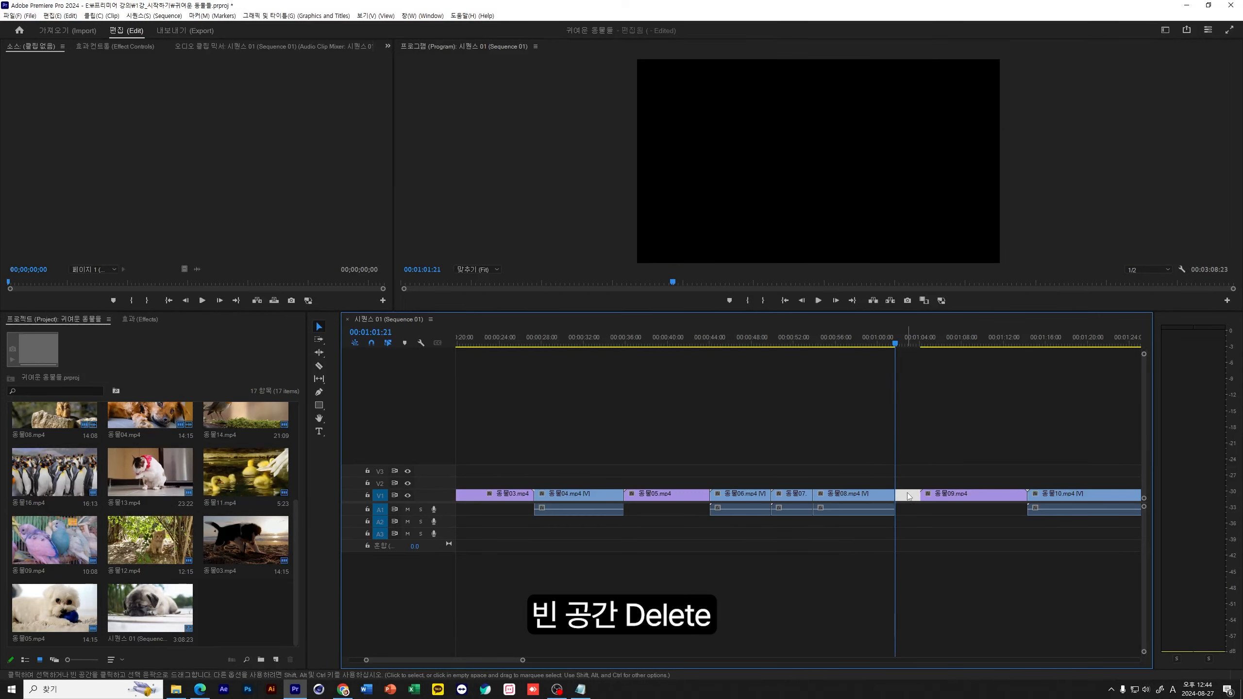
key(Delete)
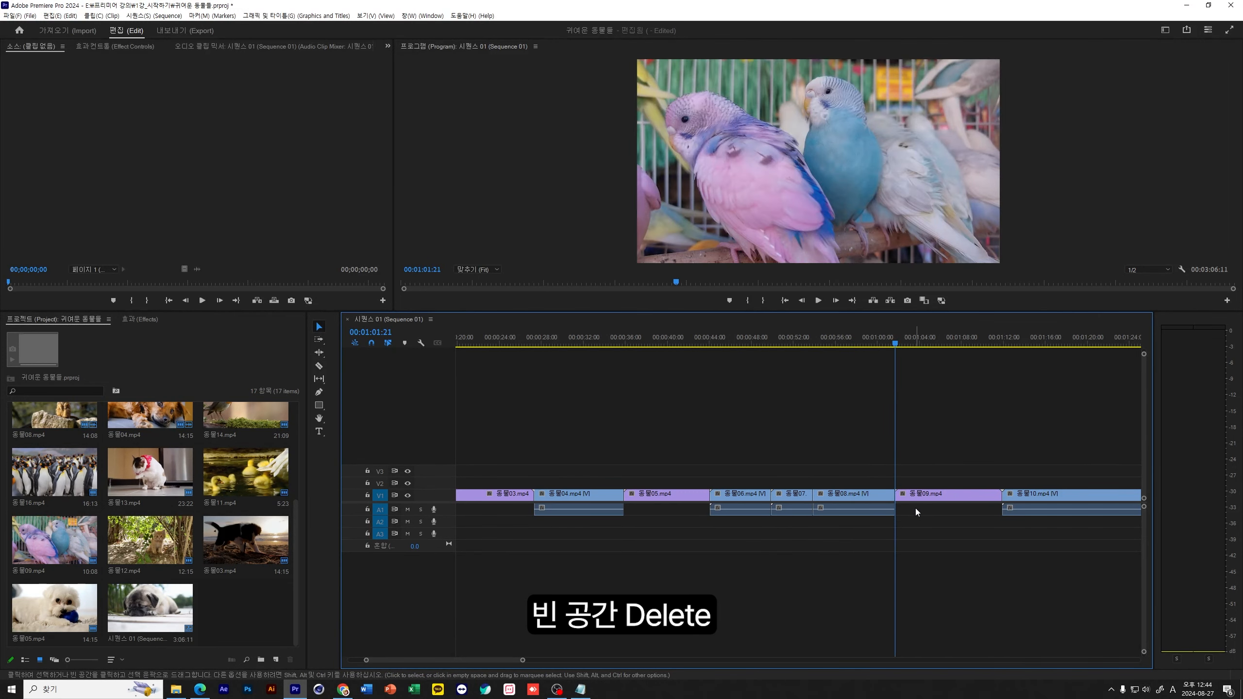
- Ripple trim the start of 동물10.mp4 to the playhead and its end at 00:01:22:24, and play on to 00:01:33:00
scroll(915, 504, down, 3)
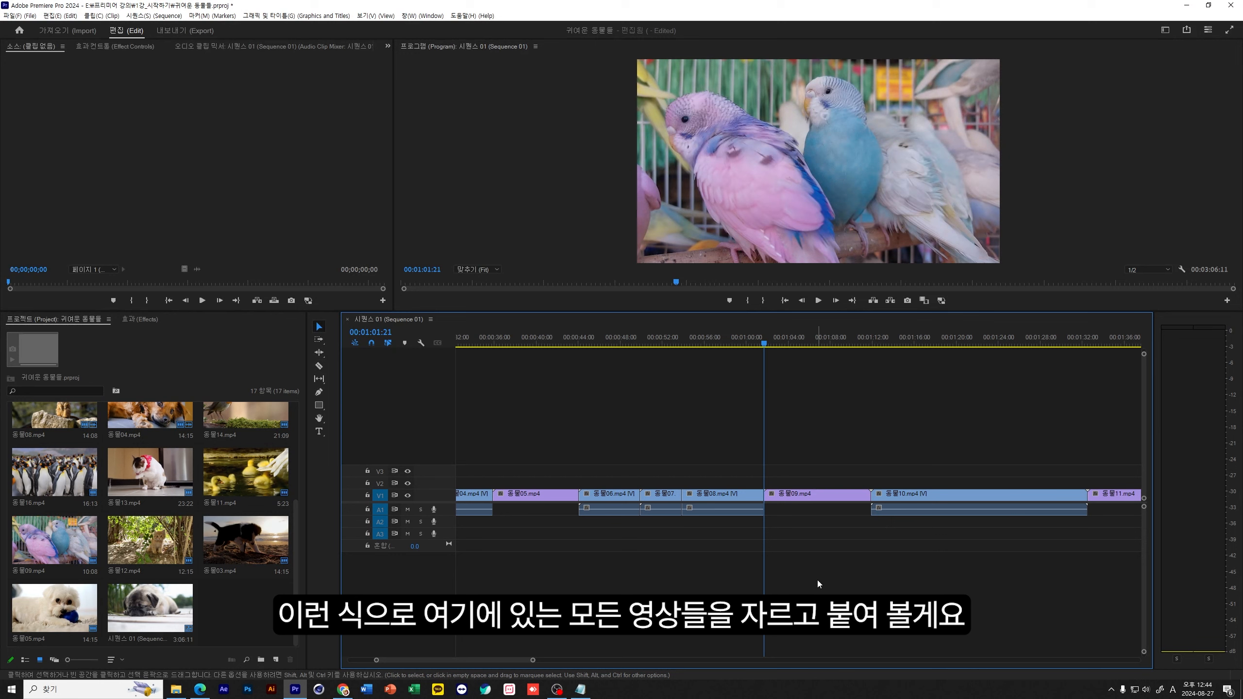
drag(533, 659, 663, 659)
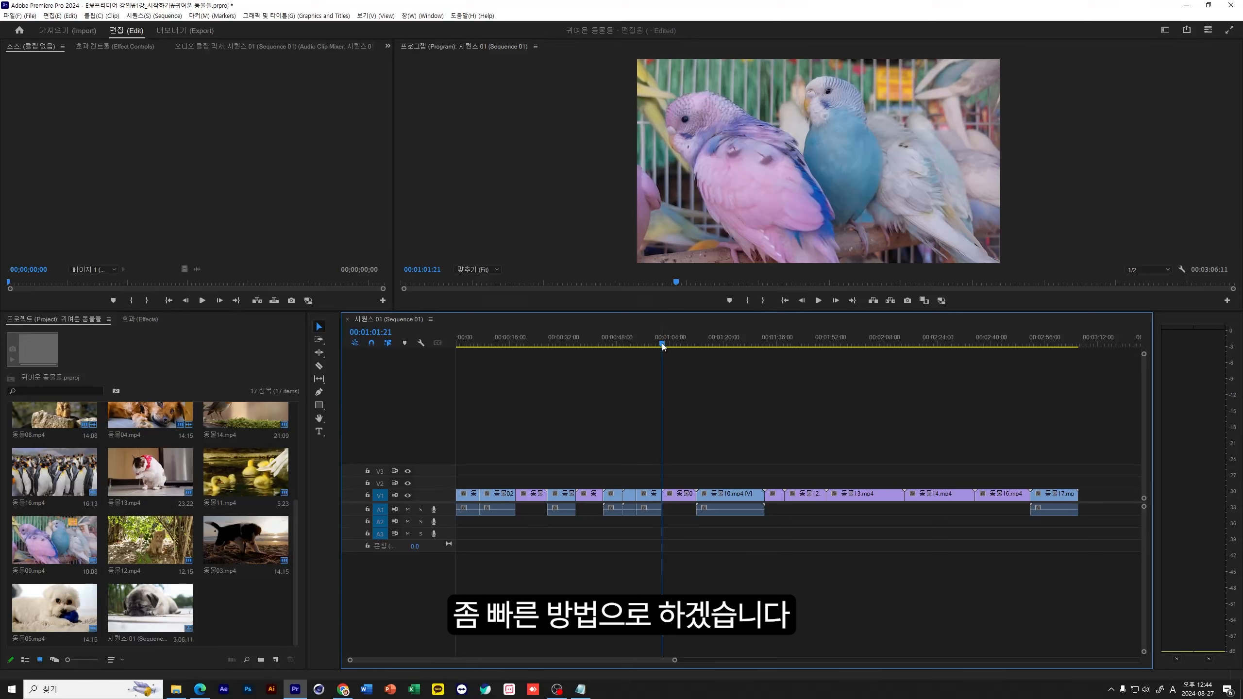
drag(663, 346, 732, 348)
key(q)
key(space)
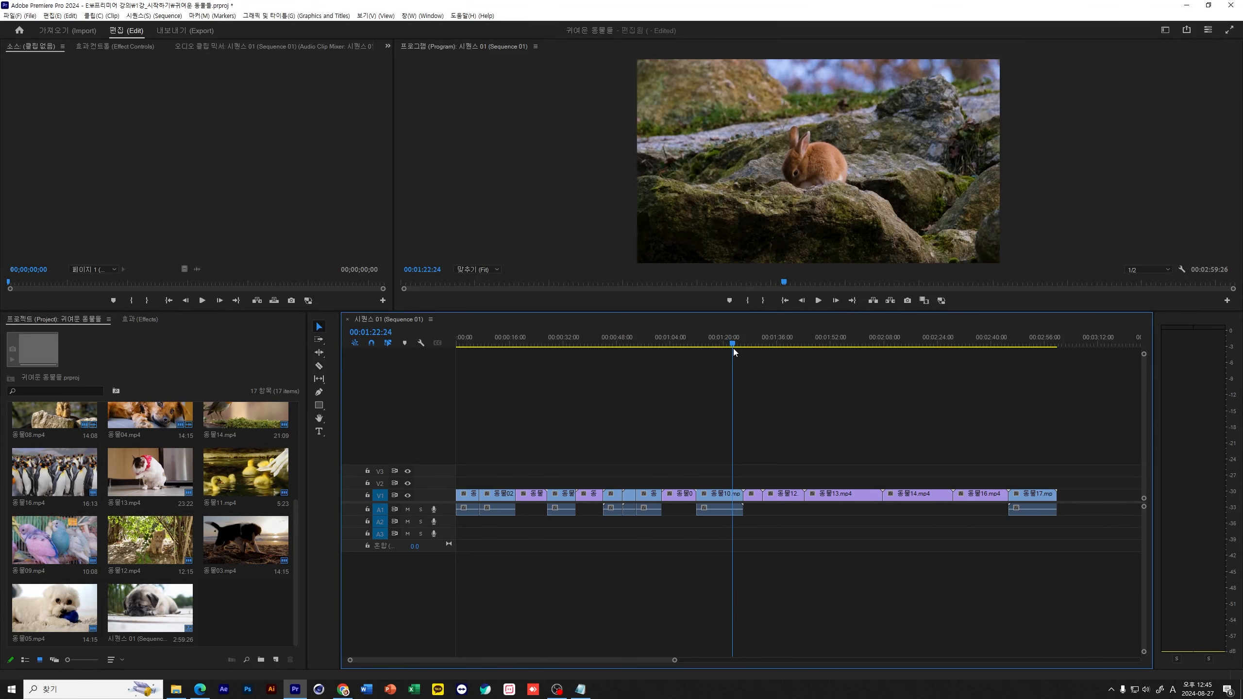
key(w)
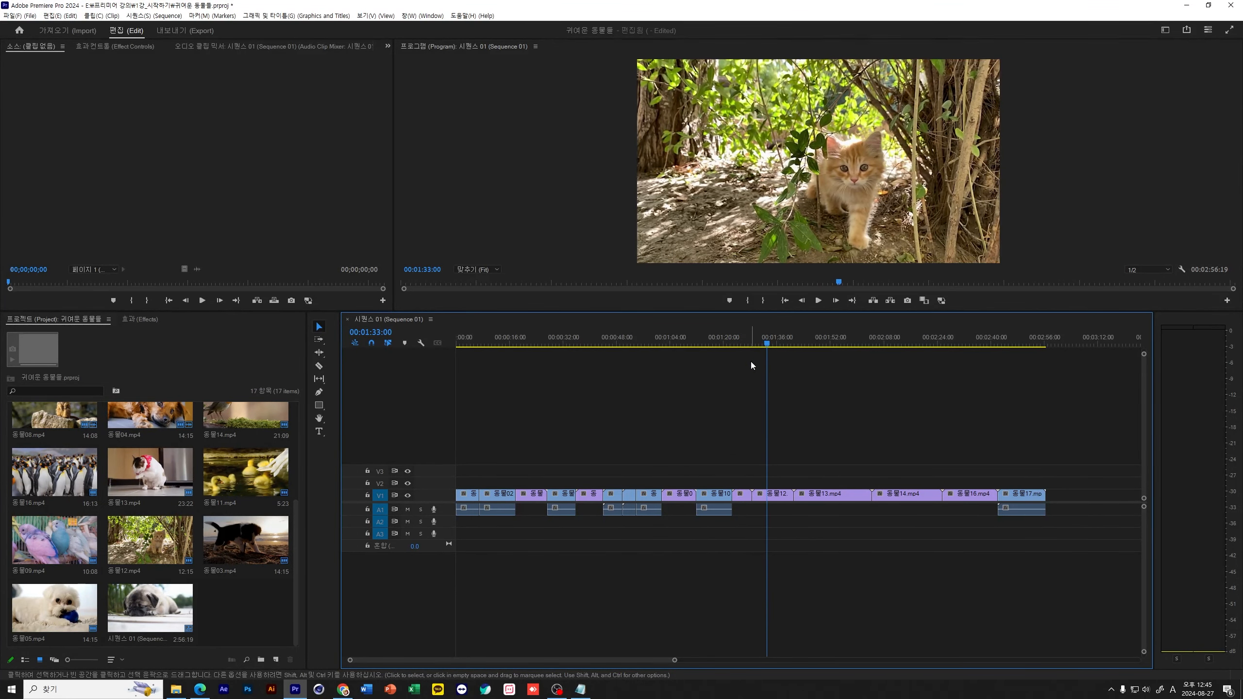
key(space)
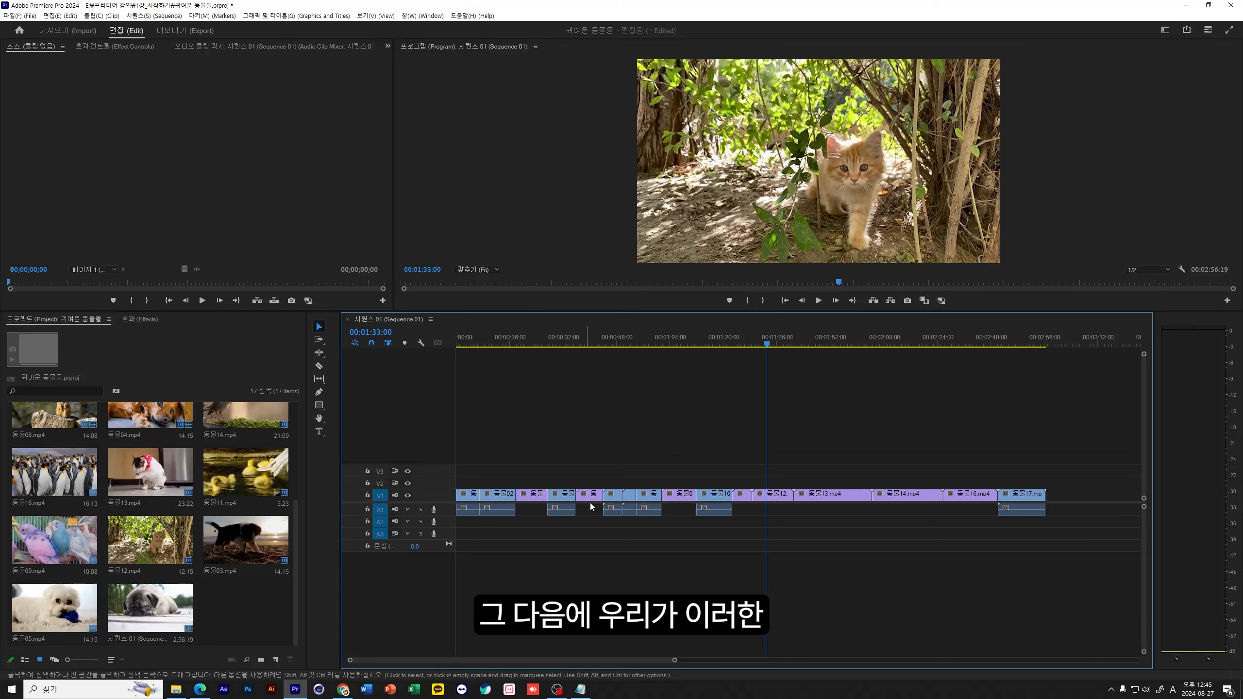
- Scrub through the edited sequence and place the playhead at 00:01:18:13 within 동물10.mp4
drag(580, 345, 720, 343)
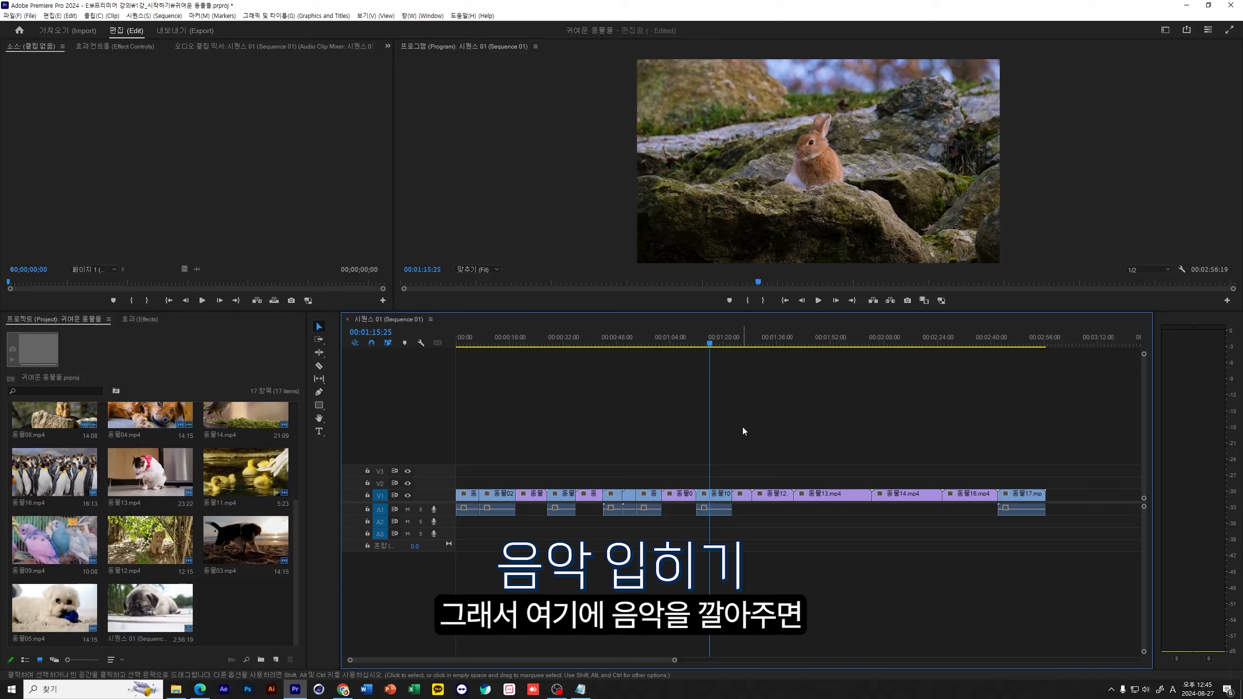
click(719, 344)
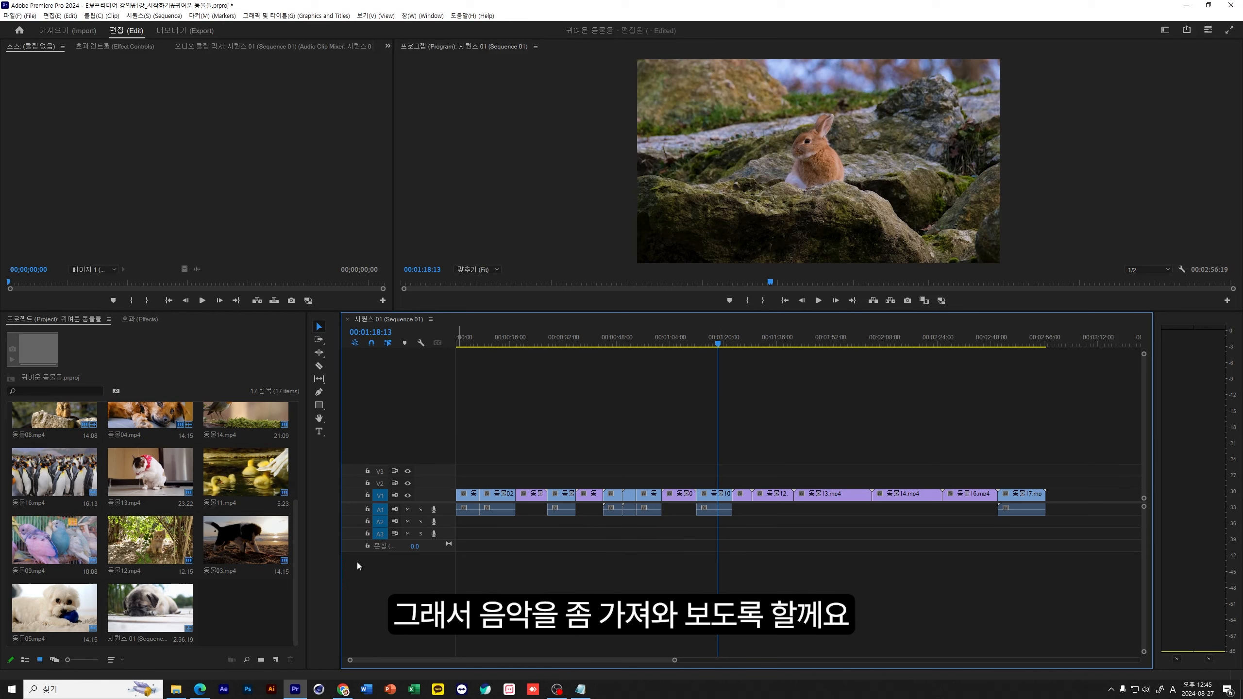
- Import the cat-song .m4a music file from the 1강_시작하기 folder into the project
click(258, 625)
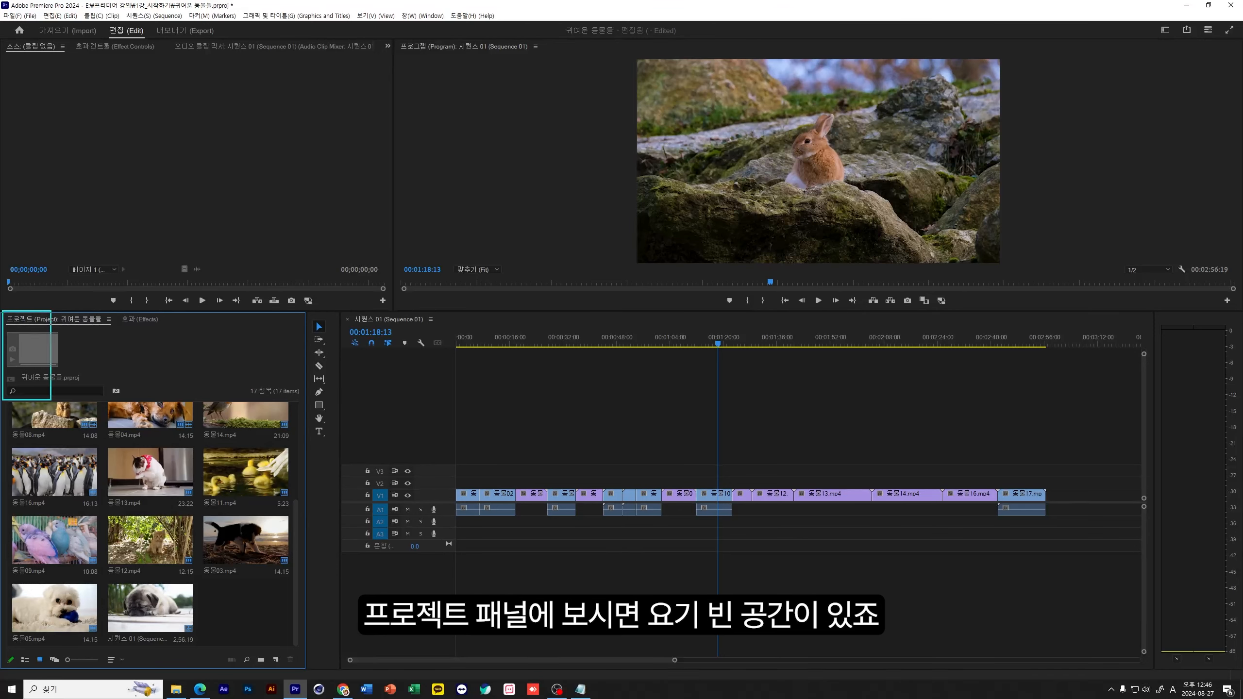
mouse_move(259, 621)
mouse_down()
mouse_move(227, 606)
mouse_move(265, 621)
mouse_up()
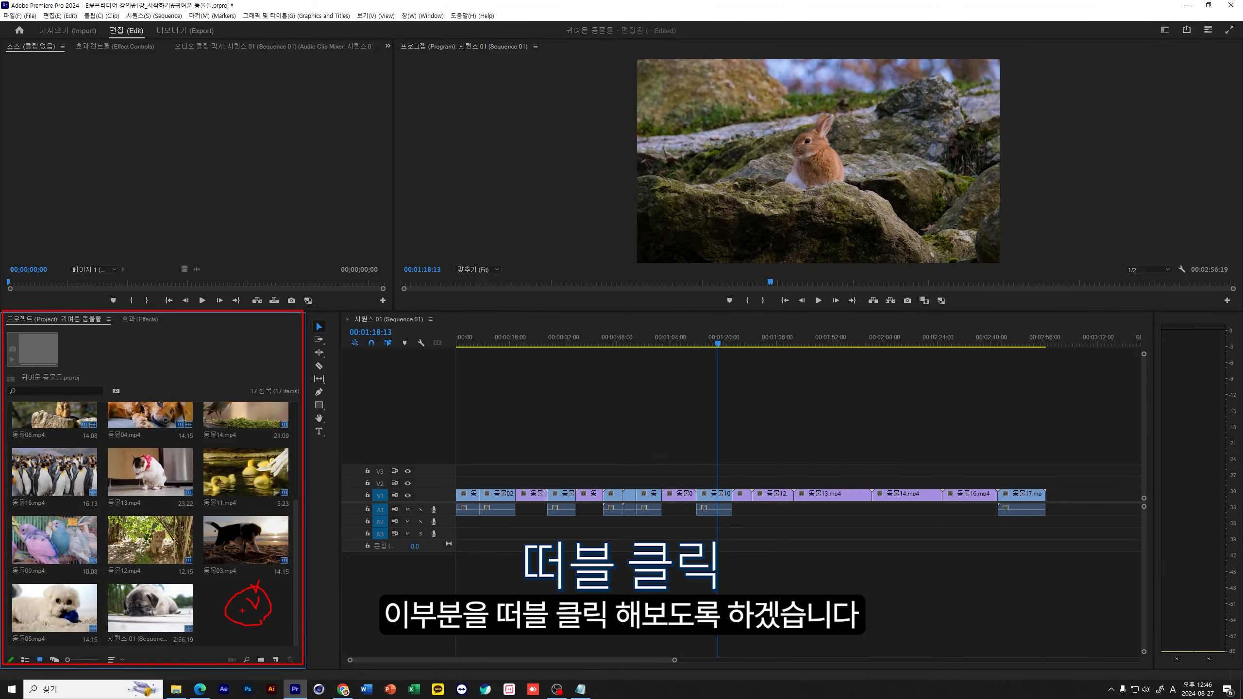
double_click(231, 607)
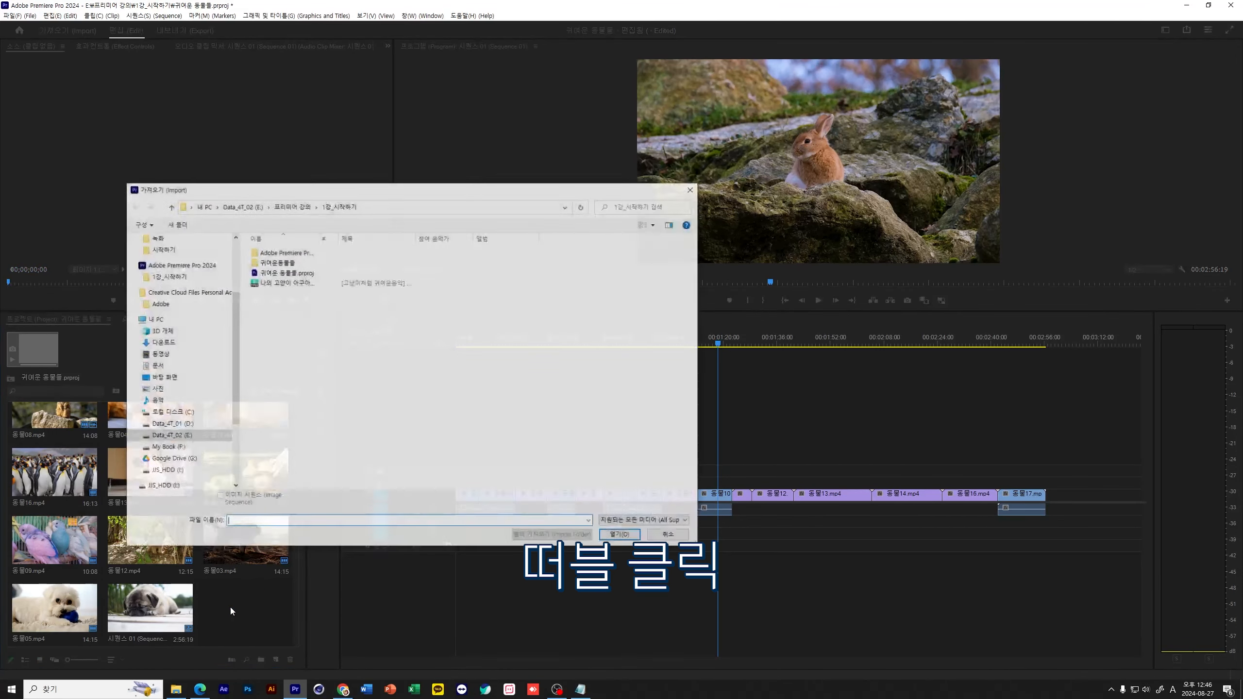
click(286, 283)
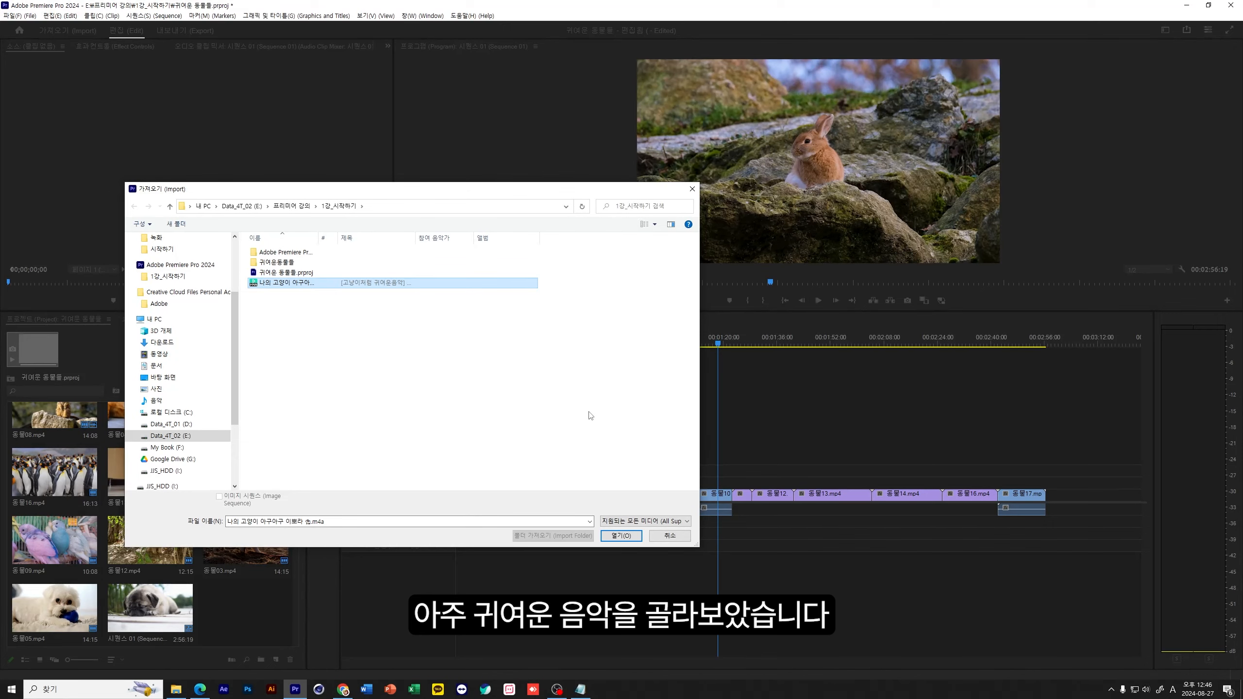
click(620, 535)
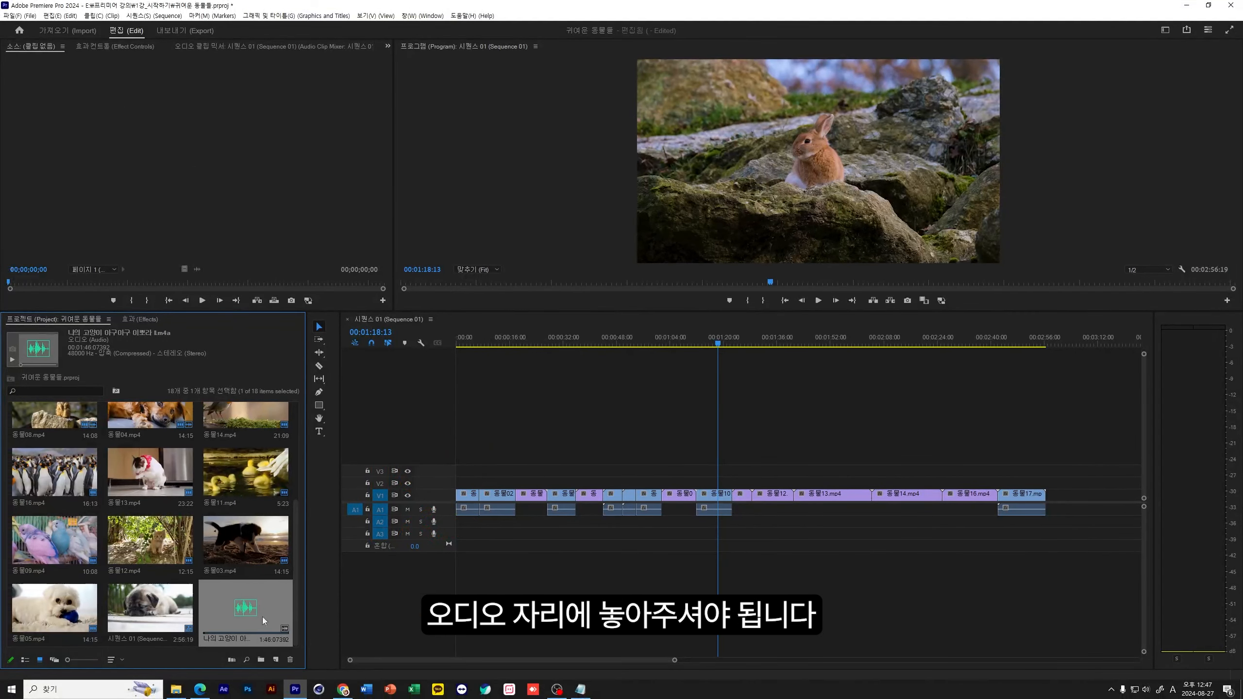
- Place the imported music clip on audio track A3 at the start of the sequence and play it
drag(250, 609, 449, 534)
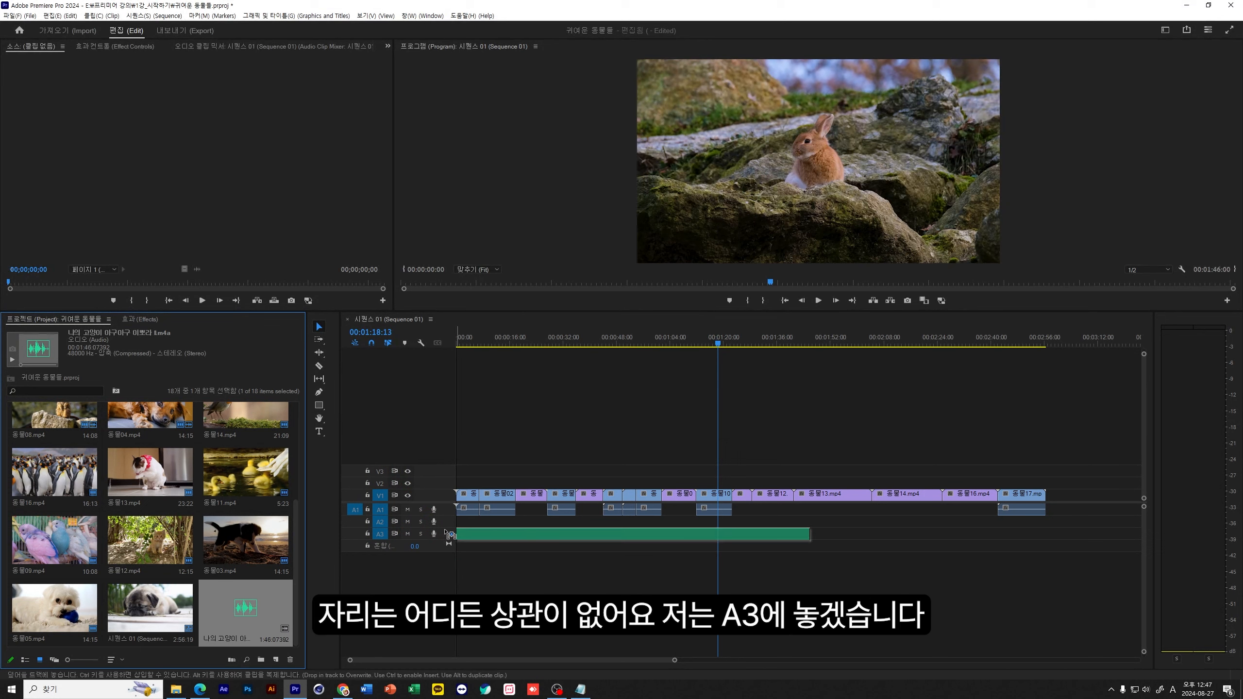
drag(449, 534, 449, 533)
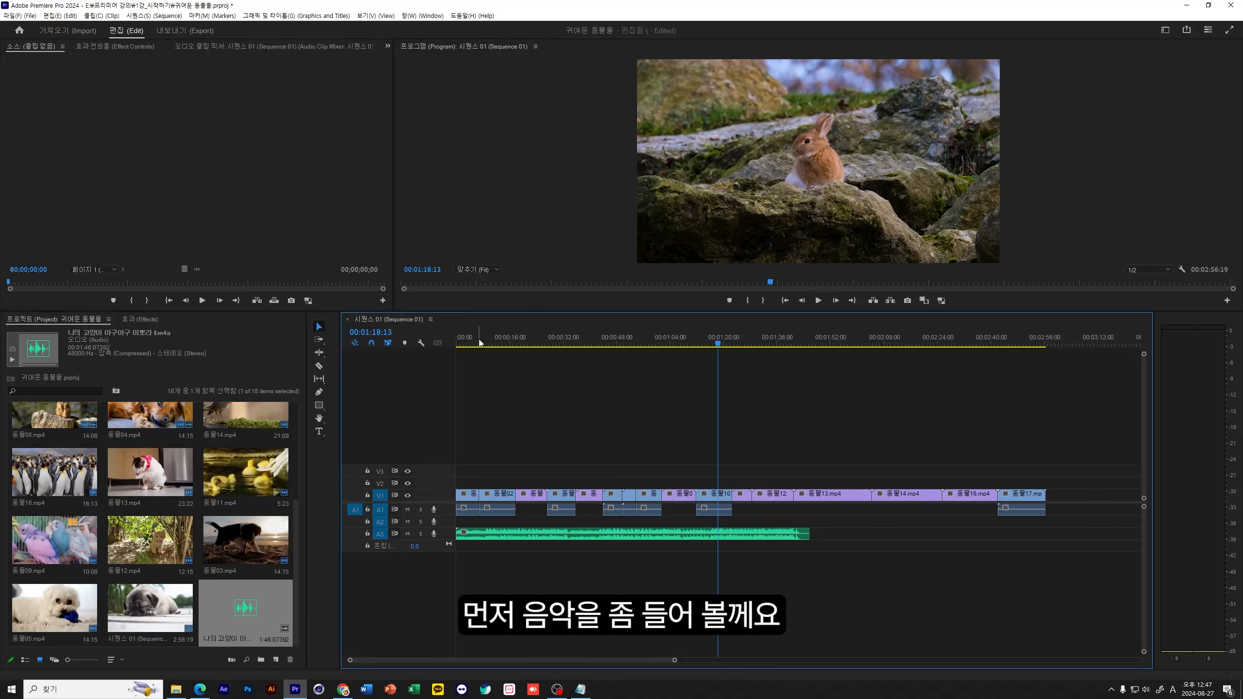
key(space)
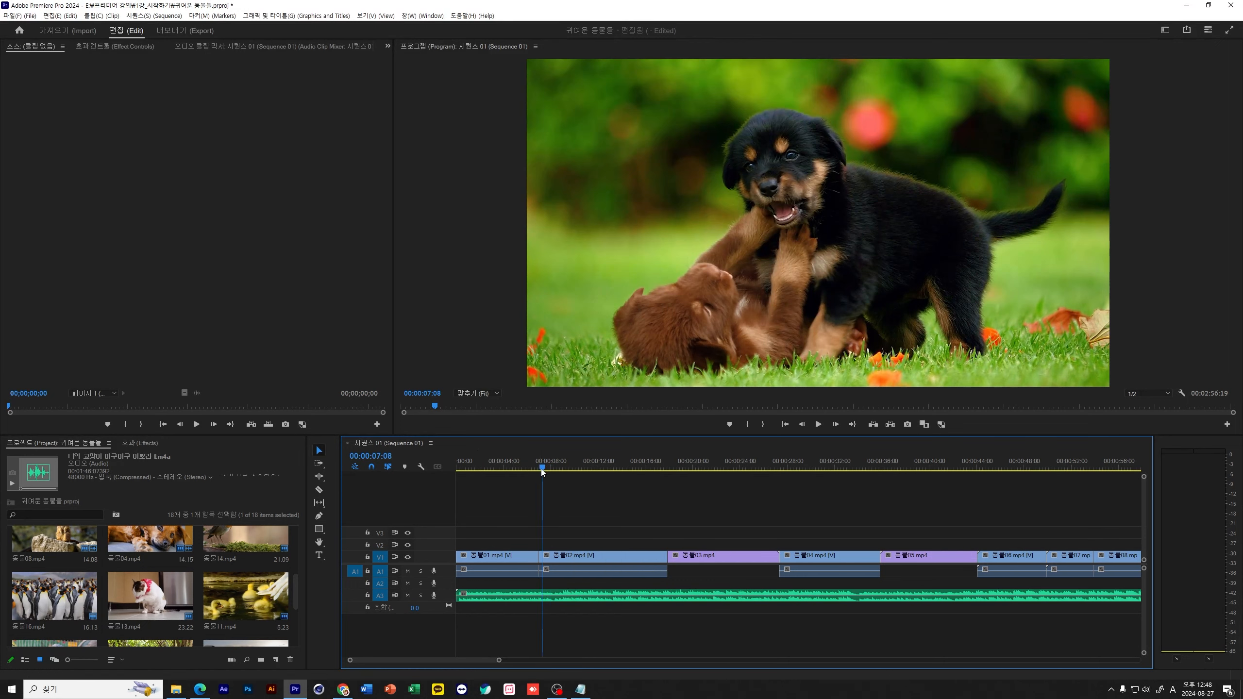
- Move the cut between 동물01.mp4 and 동물02.mp4 to 00:00:09:02 and play across it to check the timing
drag(542, 470, 563, 470)
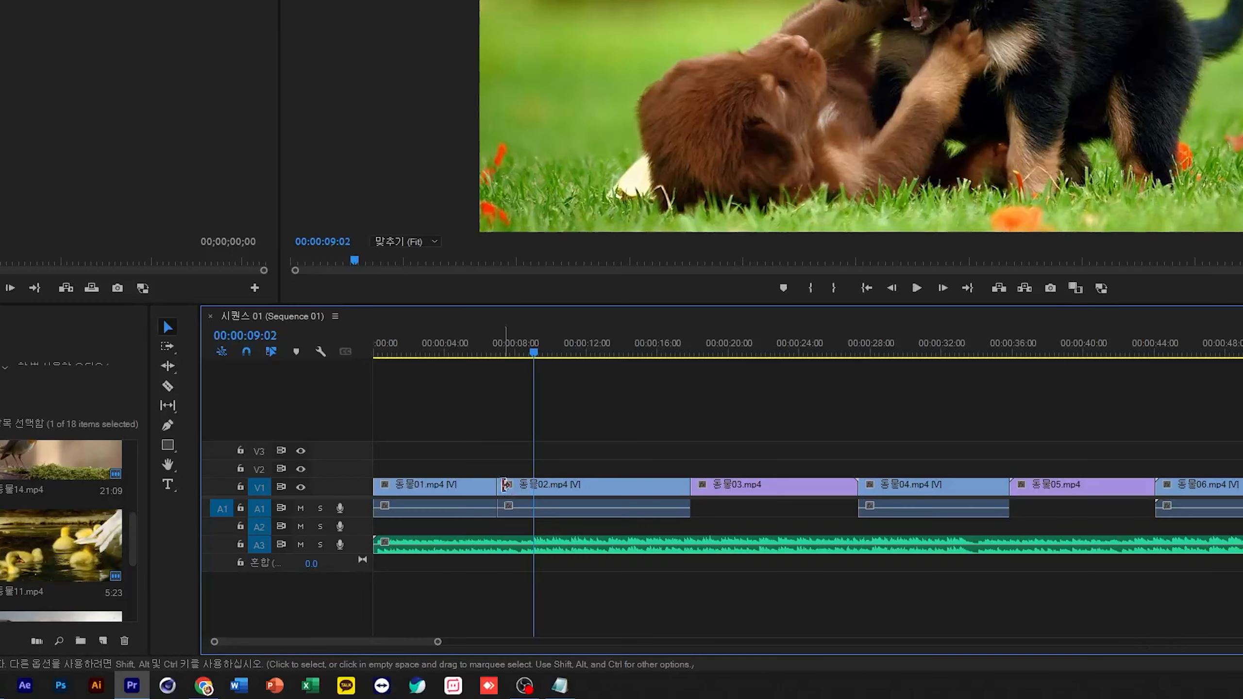
drag(539, 555, 559, 561)
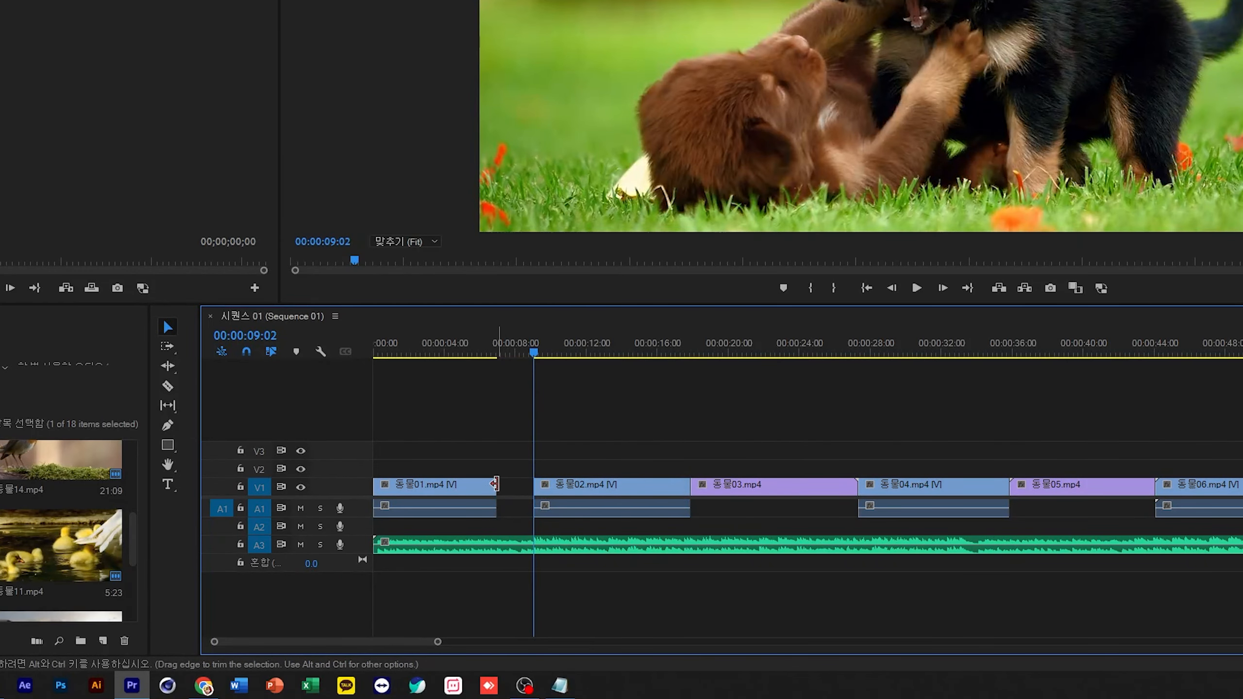
drag(494, 484, 532, 490)
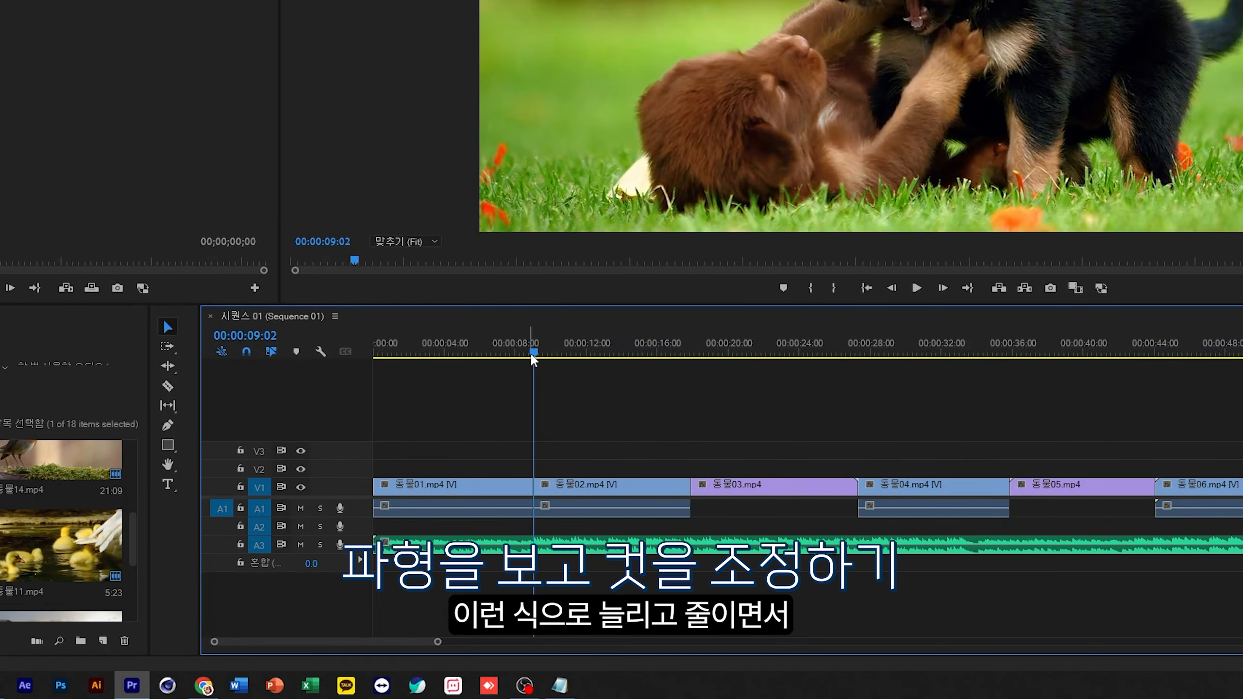
drag(536, 347, 486, 347)
key(space)
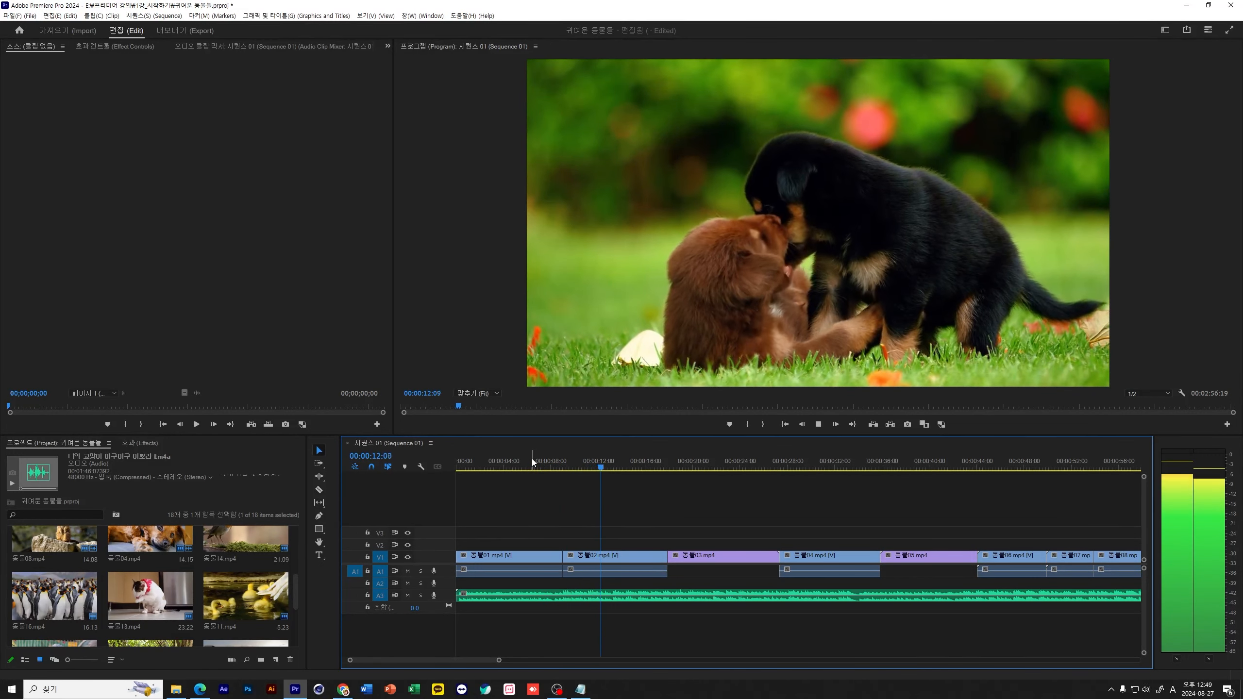
key(space)
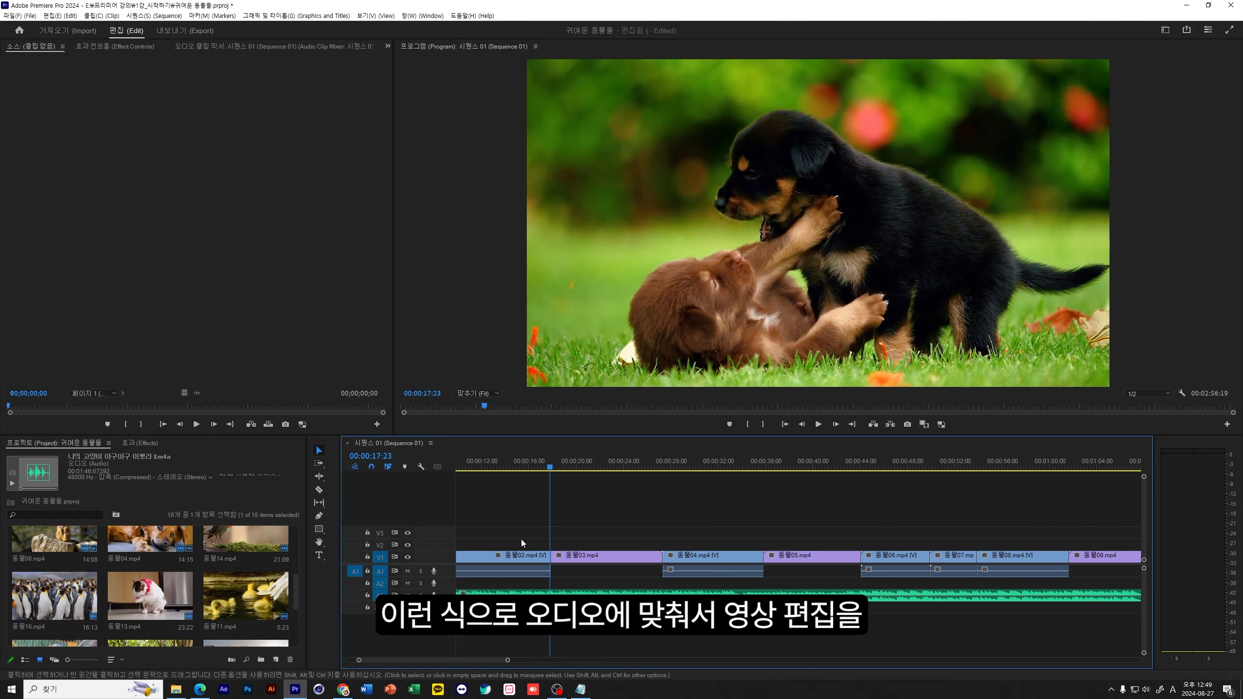
- Trim the end of 동물03.mp4 to 00:00:25:25 and ripple delete the gap before 동물04.mp4
scroll(520, 539, up, 1)
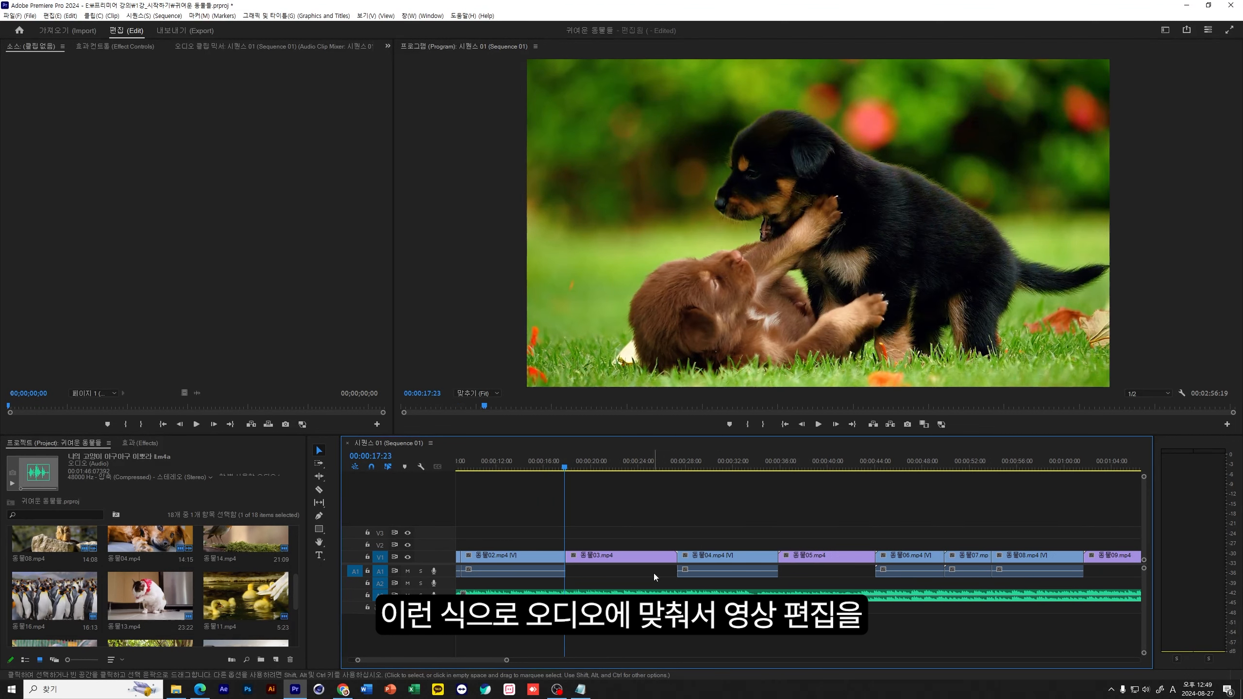
scroll(655, 574, down, 8)
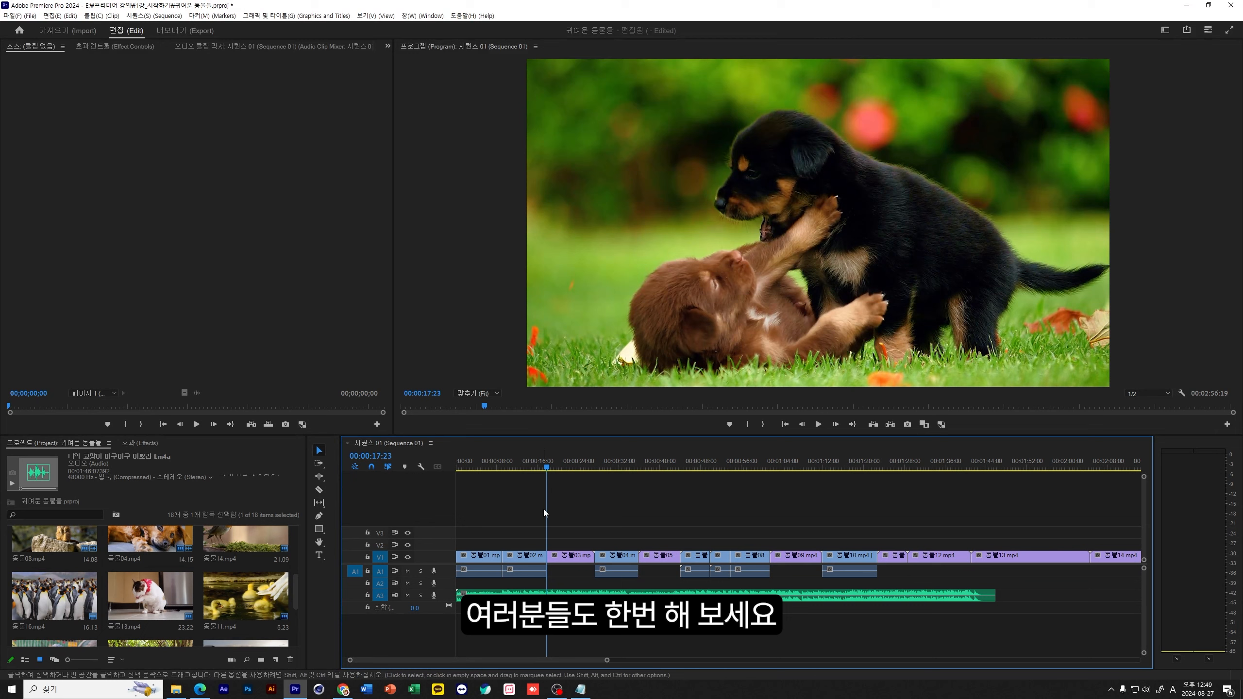
mouse_move(549, 467)
mouse_down()
mouse_move(531, 470)
mouse_move(550, 472)
mouse_up()
scroll(544, 468, up, 3)
drag(551, 552, 647, 557)
key(space)
key(space)
click(657, 558)
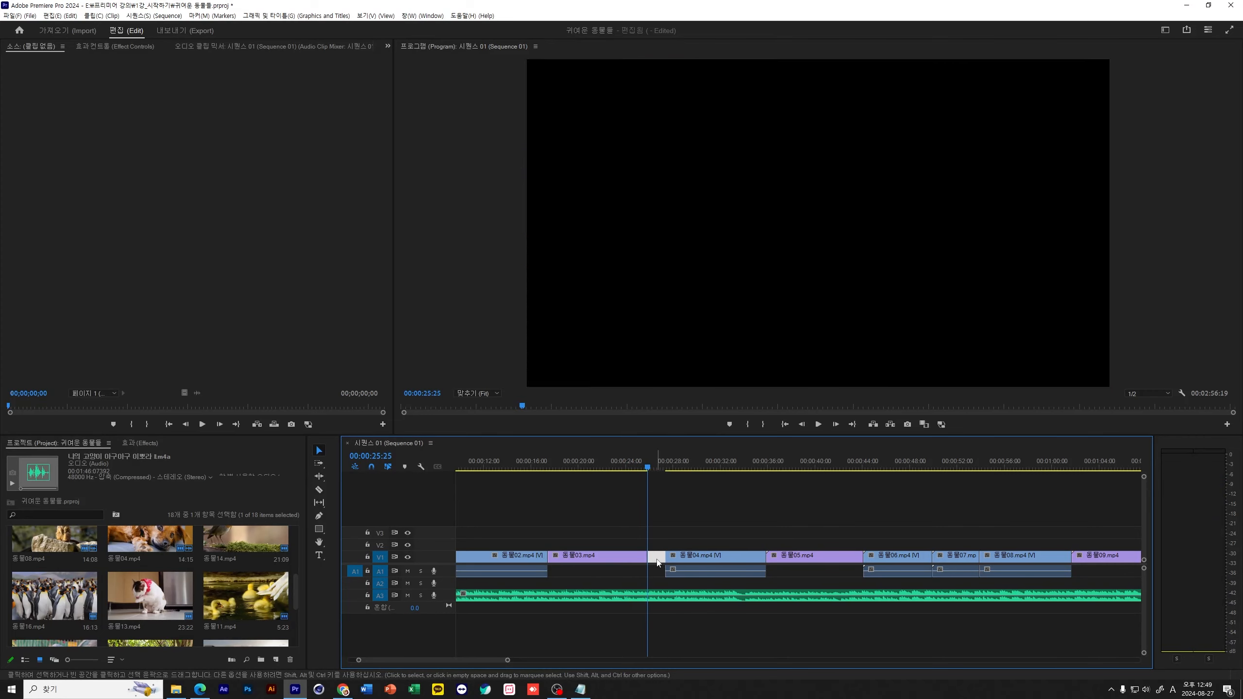
key(Delete)
- Shift 동물05.mp4 slightly earlier so it overlaps the very end of 동물04.mp4, and play from there
key(space)
click(746, 460)
drag(748, 556, 779, 557)
key(space)
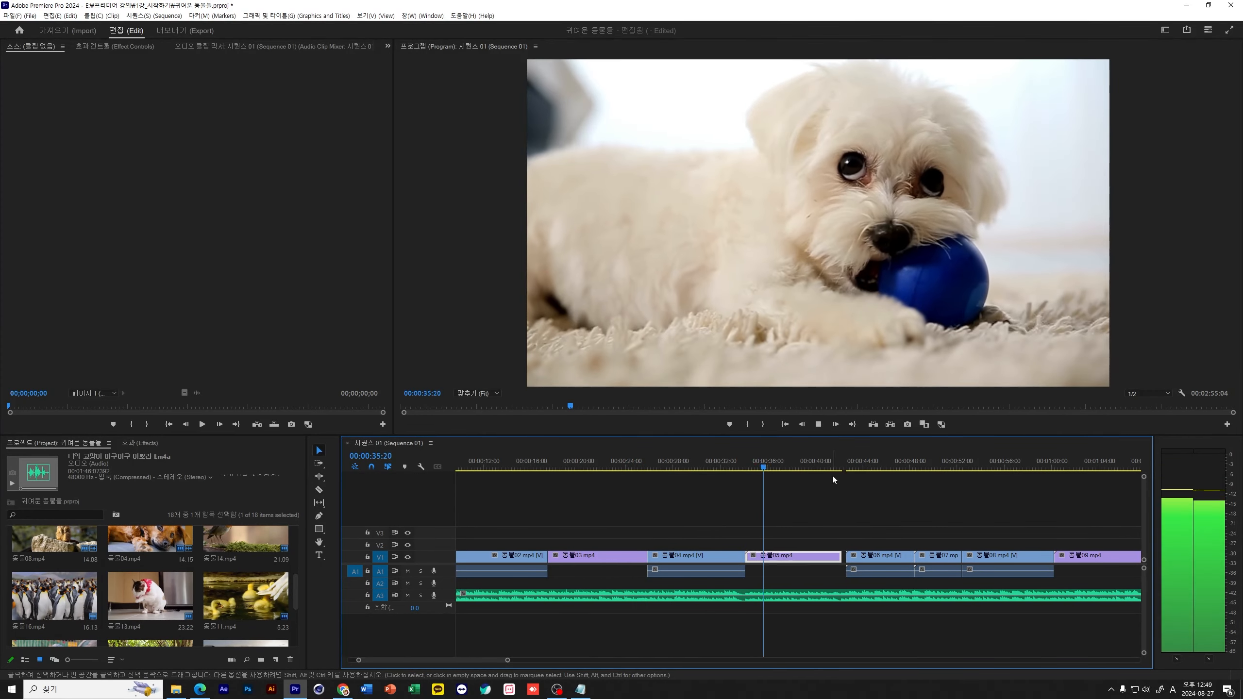
- Move the cut between 동물05.mp4 and 동물06.mp4 to 00:00:42:27, leaving no gap between the two clips
drag(843, 467, 850, 469)
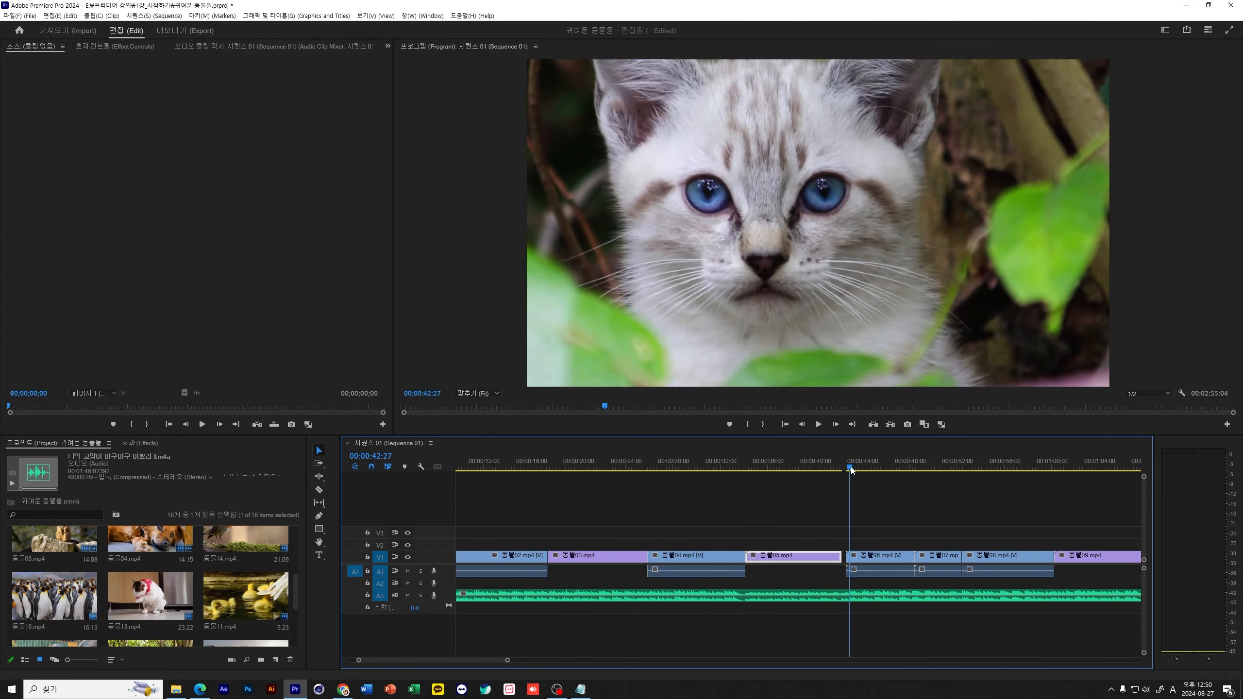
drag(847, 557, 850, 557)
drag(841, 557, 849, 557)
- Move the cut between 동물06.mp4 and 동물07.mp4 to 00:00:47:04 and the cut before 동물08.mp4 to about 00:00:51
key(space)
scroll(913, 563, down, 3)
scroll(913, 563, down, 3)
click(609, 462)
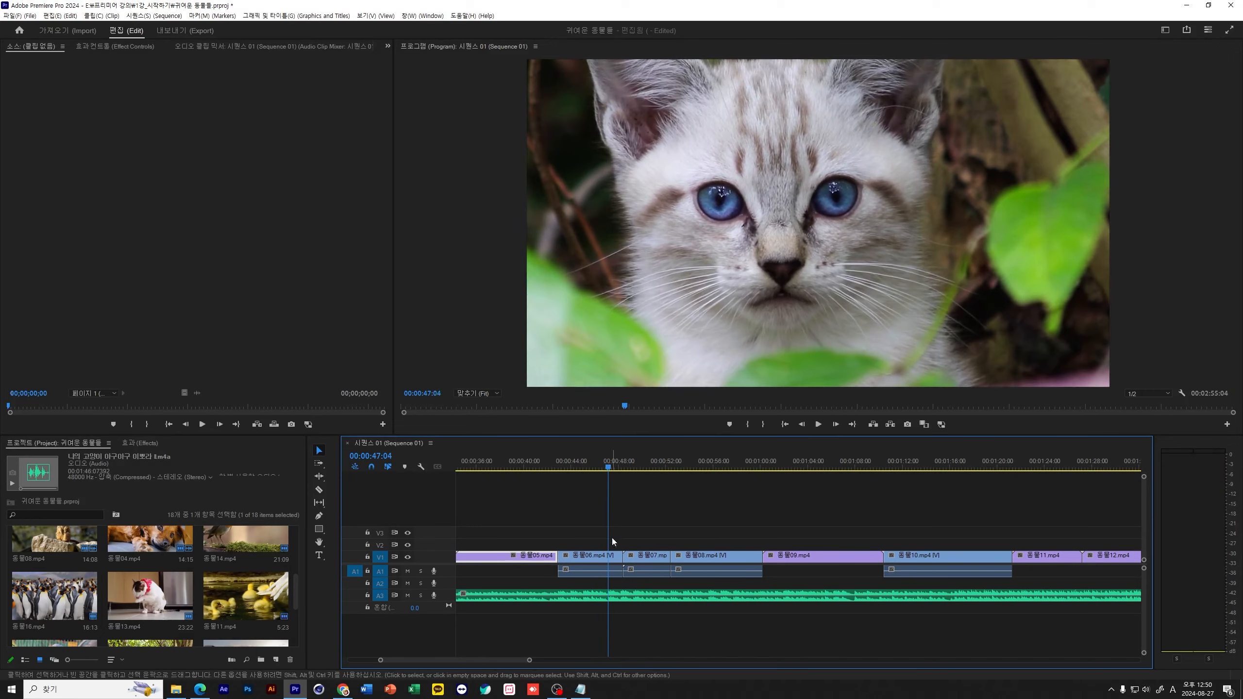
drag(622, 557, 607, 557)
mouse_move(647, 557)
mouse_down()
mouse_move(632, 557)
mouse_move(659, 556)
mouse_up()
key(space)
click(658, 462)
drag(685, 557, 672, 557)
- Trim the end of 동물08.mp4 to about 00:00:55, shift 동물09.mp4 earlier and ripple delete the gap between them
key(space)
key(space)
drag(749, 557, 708, 557)
drag(773, 556, 745, 557)
click(719, 558)
key(Delete)
- Trim the end of 동물09.mp4 to about 00:01:03 and ripple delete the gap before 동물10.mp4
key(space)
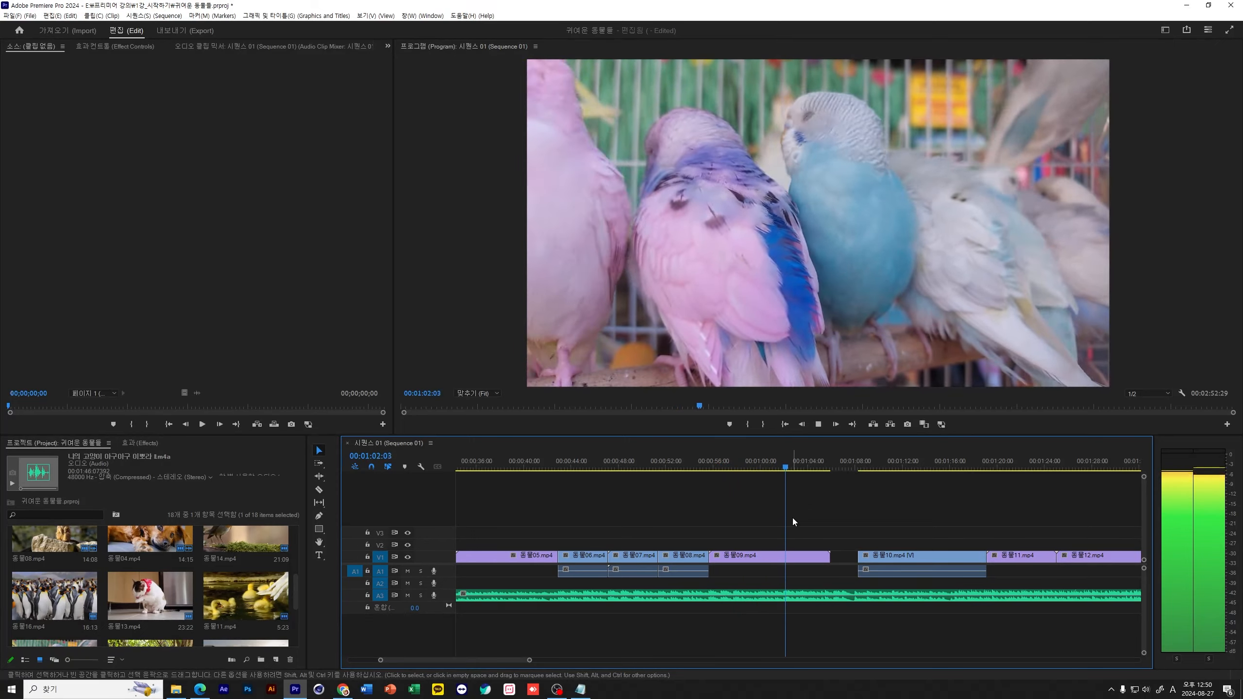
key(space)
drag(829, 556, 804, 558)
click(827, 557)
key(Delete)
- Shorten the end of 동물10.mp4 to match the music and ripple delete the gap after it
key(space)
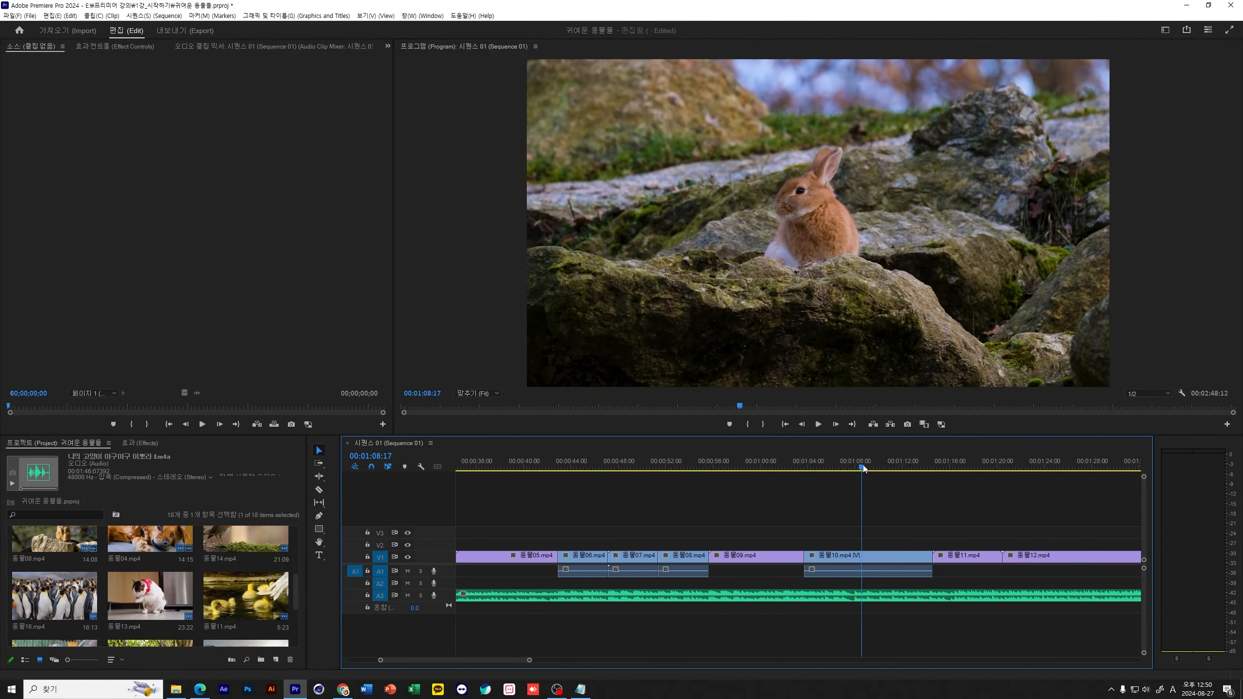
key(space)
drag(931, 557, 1004, 532)
click(899, 560)
key(Delete)
- Move 동물12.mp4 between 동물10.mp4 and 동물11.mp4, and close the gap so 동물13.mp4 starts at 00:01:20:18
key(space)
drag(988, 560, 897, 559)
drag(1016, 533, 1004, 557)
click(930, 465)
key(space)
key(space)
click(1039, 557)
key(Delete)
- Trim 동물13.mp4's end to 00:01:24:20, close the gap, and ripple trim the ends of 동물14.mp4 and 동물16.mp4 to the music
scroll(1039, 557, down, 5)
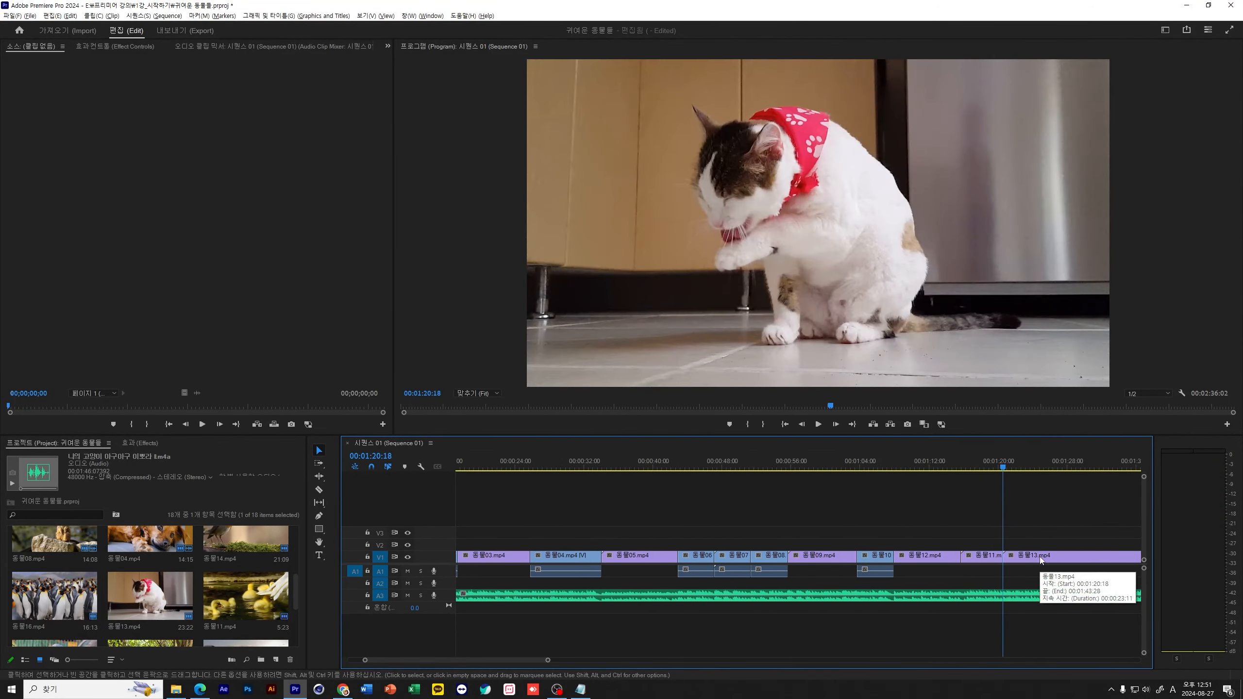
key(alt+space)
click(954, 527)
key(space)
key(w)
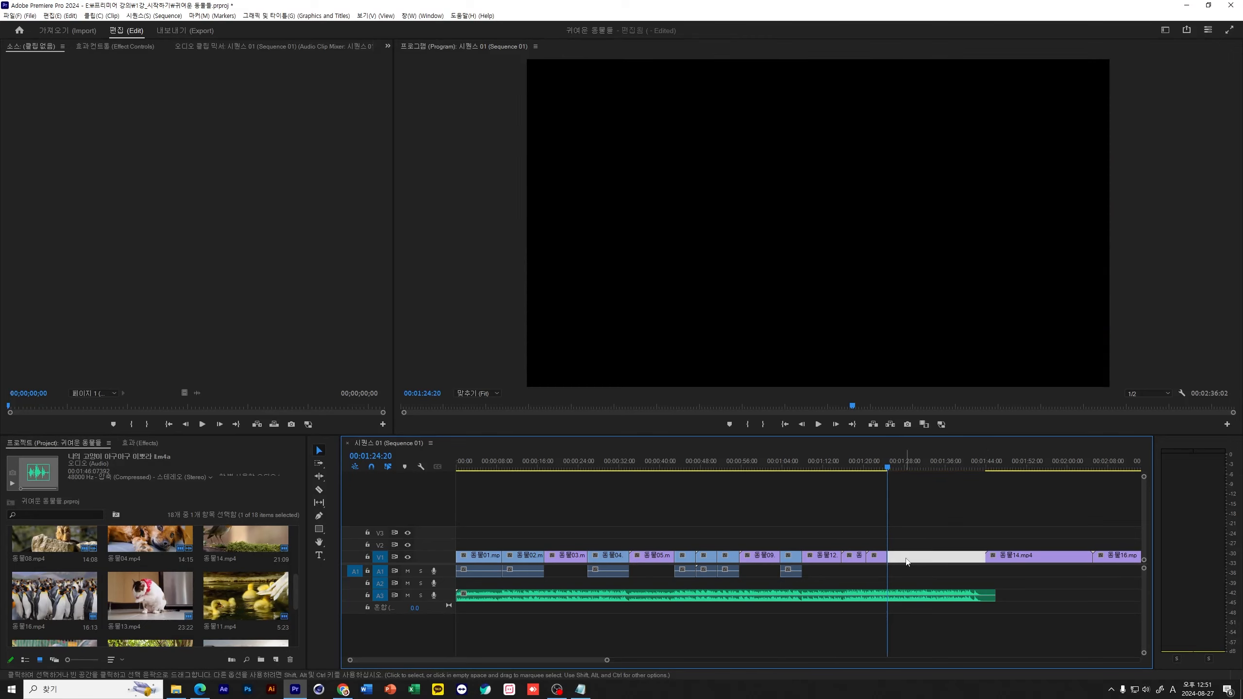
key(w)
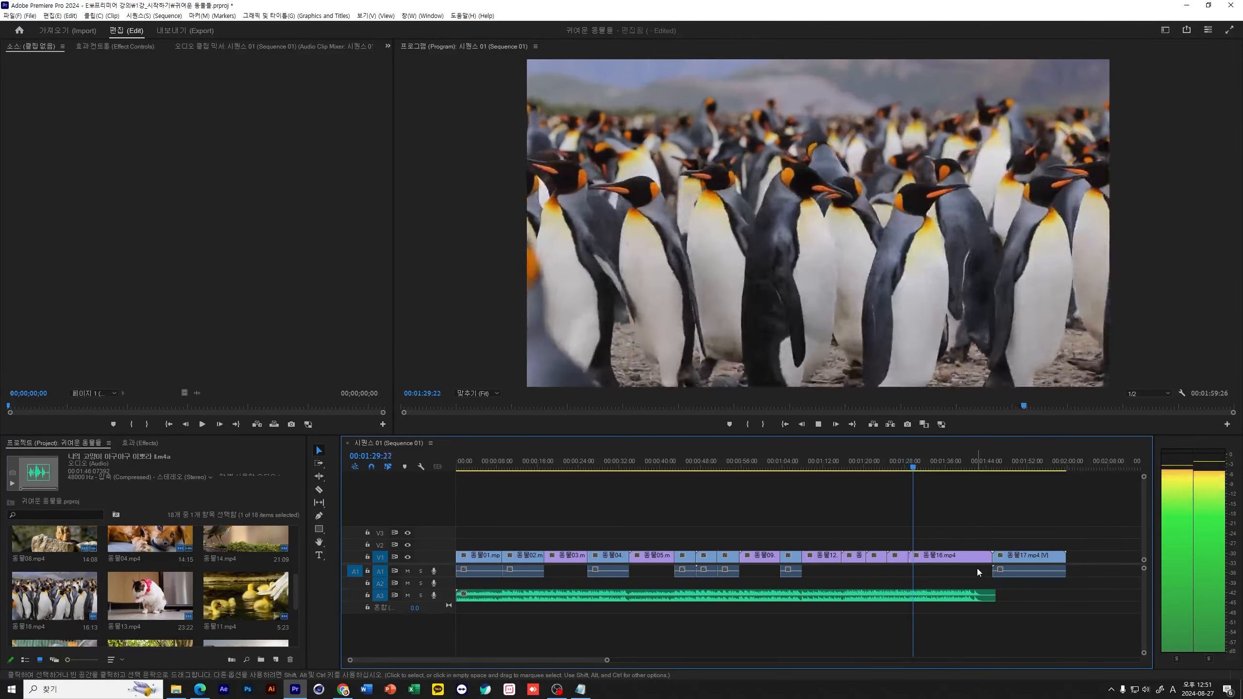
key(w)
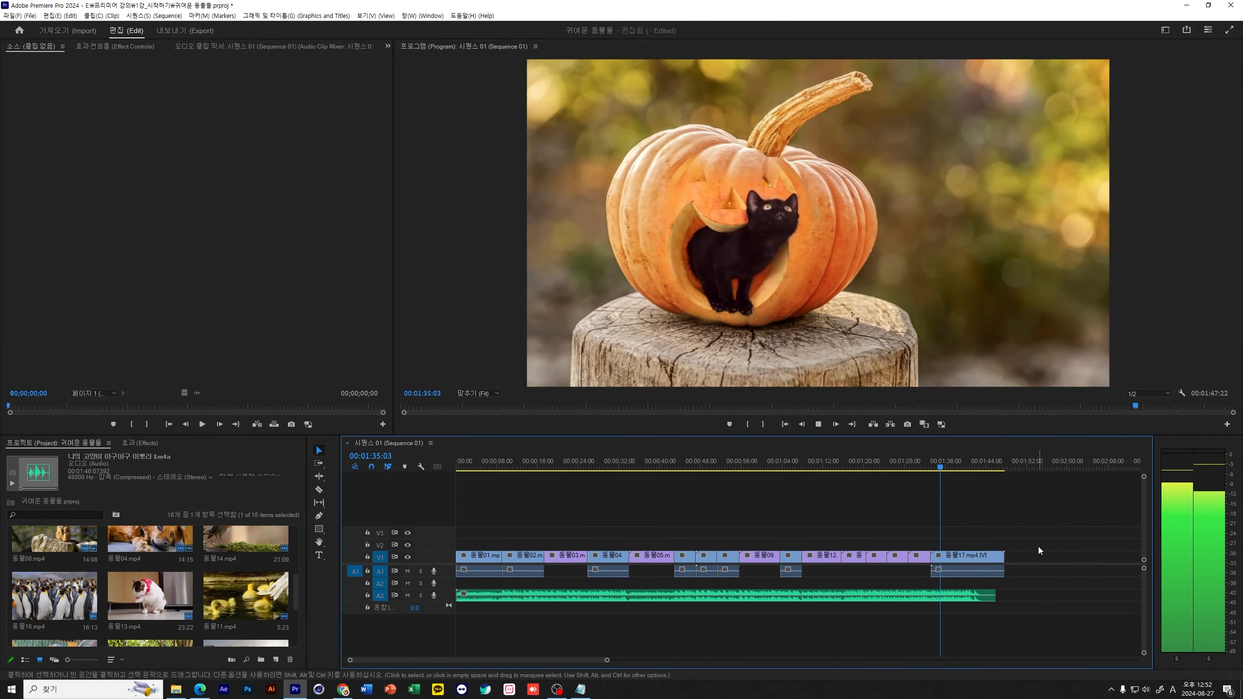
- Ripple trim the end of the last clip, 동물17.mp4, to 00:01:41:24
key(space)
key(w)
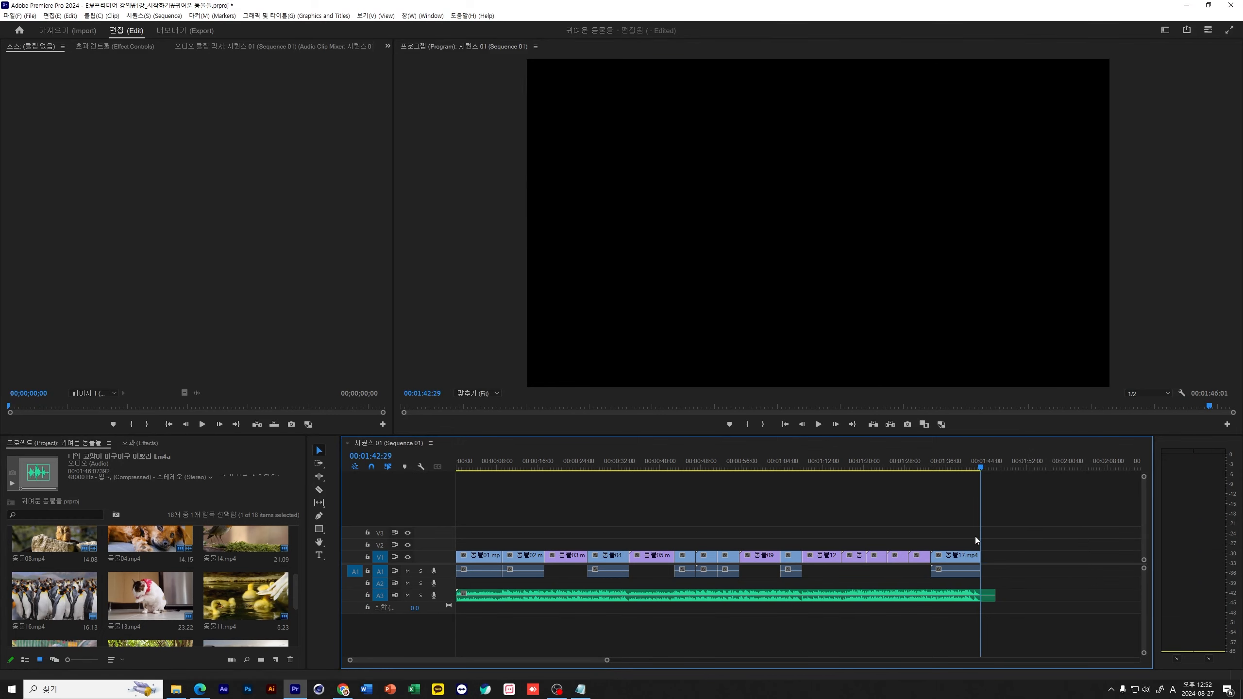
click(966, 466)
key(space)
key(space)
scroll(985, 600, up, 1)
scroll(985, 601, up, 4)
click(952, 467)
key(w)
- Play past the last clip and trim the end of the music on A3 to 00:01:43:23
scroll(947, 468, down, 5)
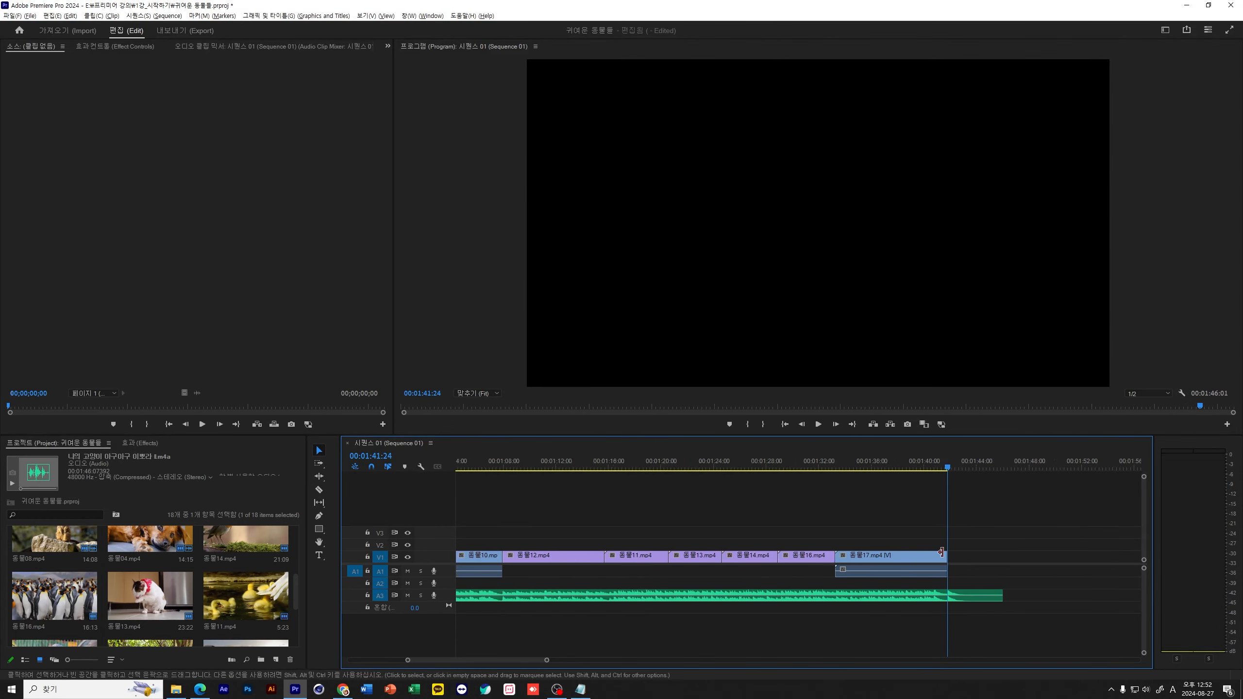
click(937, 467)
key(space)
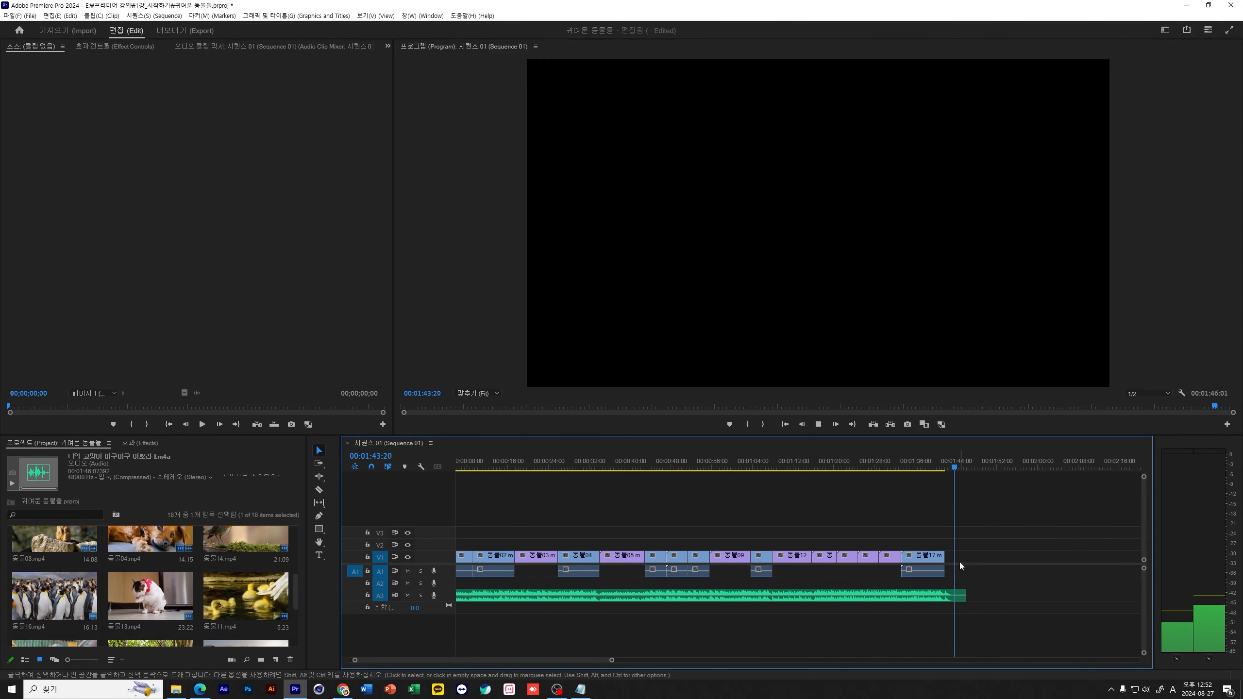
click(953, 468)
key(w)
- Play the edited sequence from the beginning, and mute the music track A3
drag(954, 463, 362, 523)
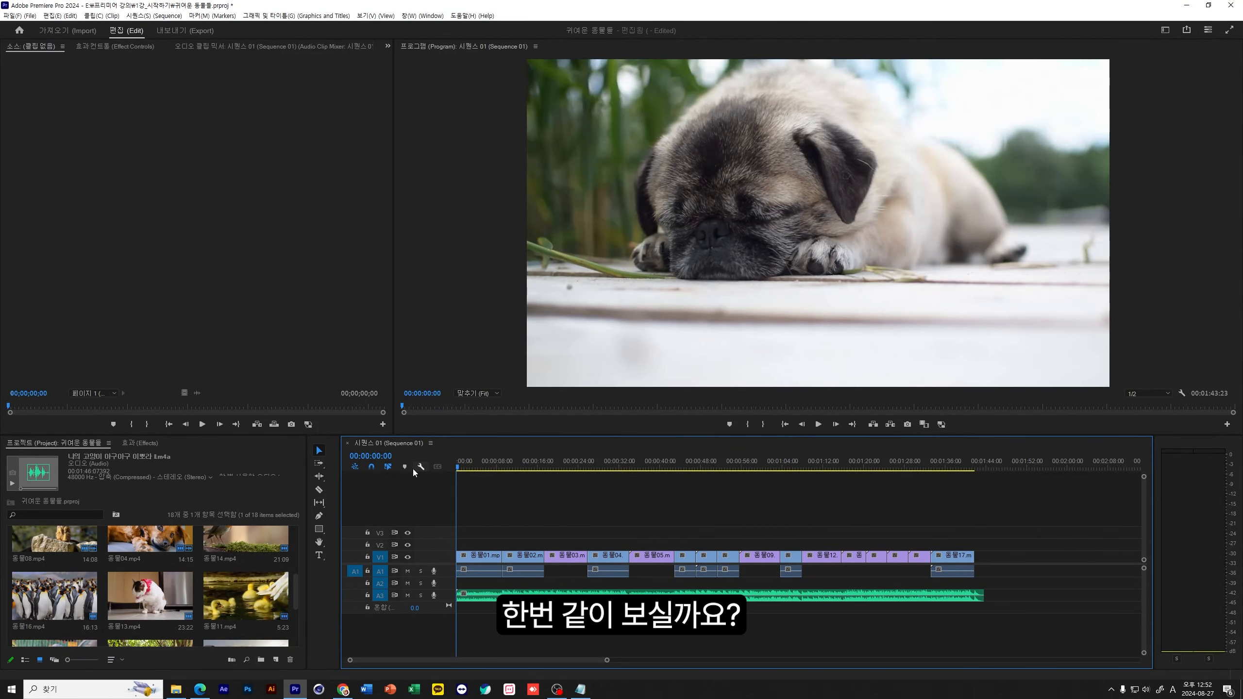
key(space)
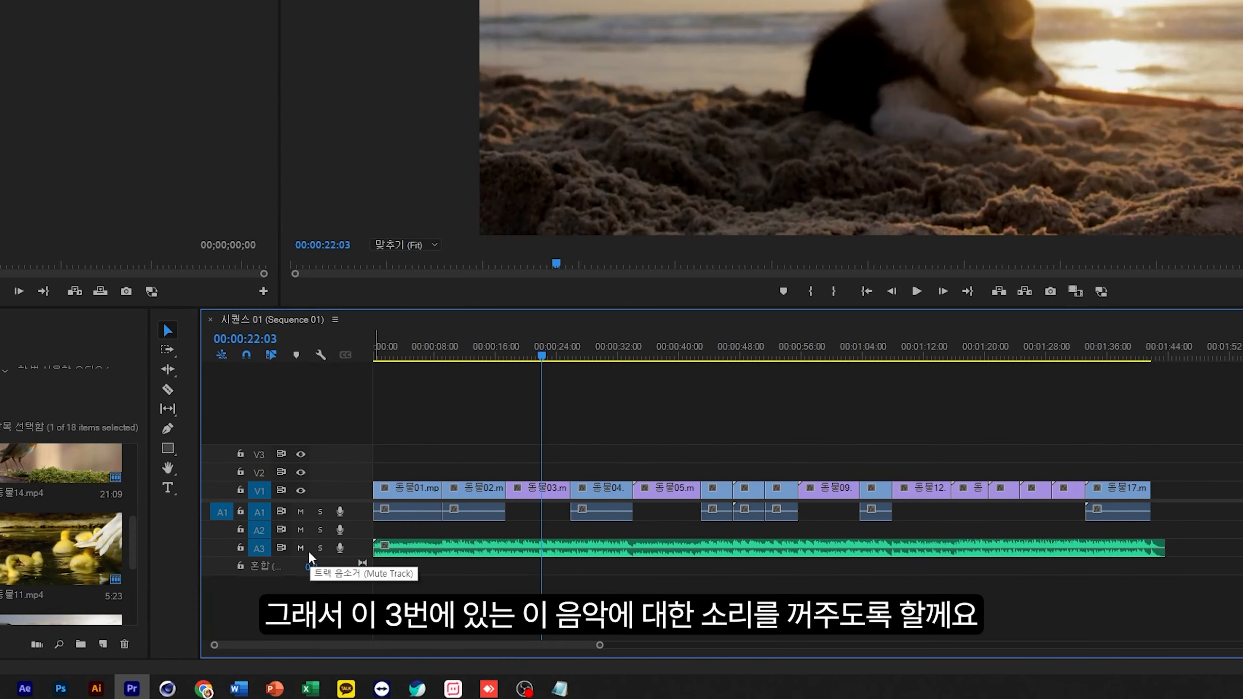
click(300, 548)
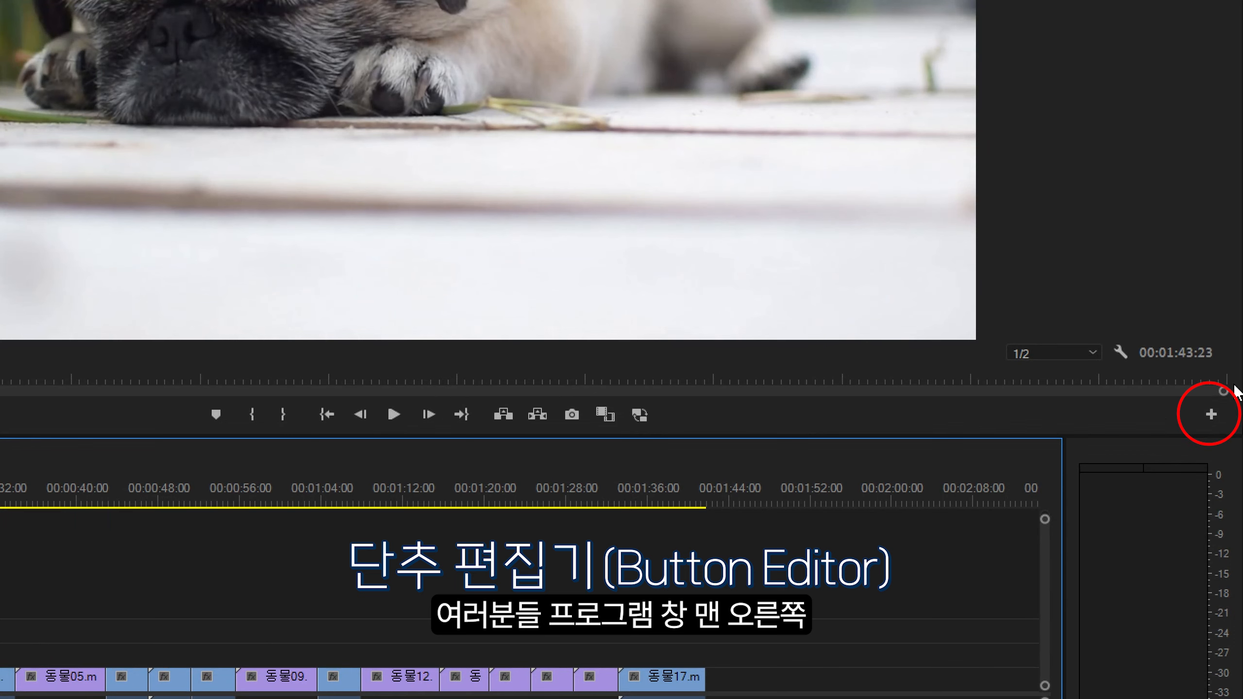
- Add the Safe Margins button to the Program monitor's controls with the Button Editor and turn on the safe margins
click(1209, 416)
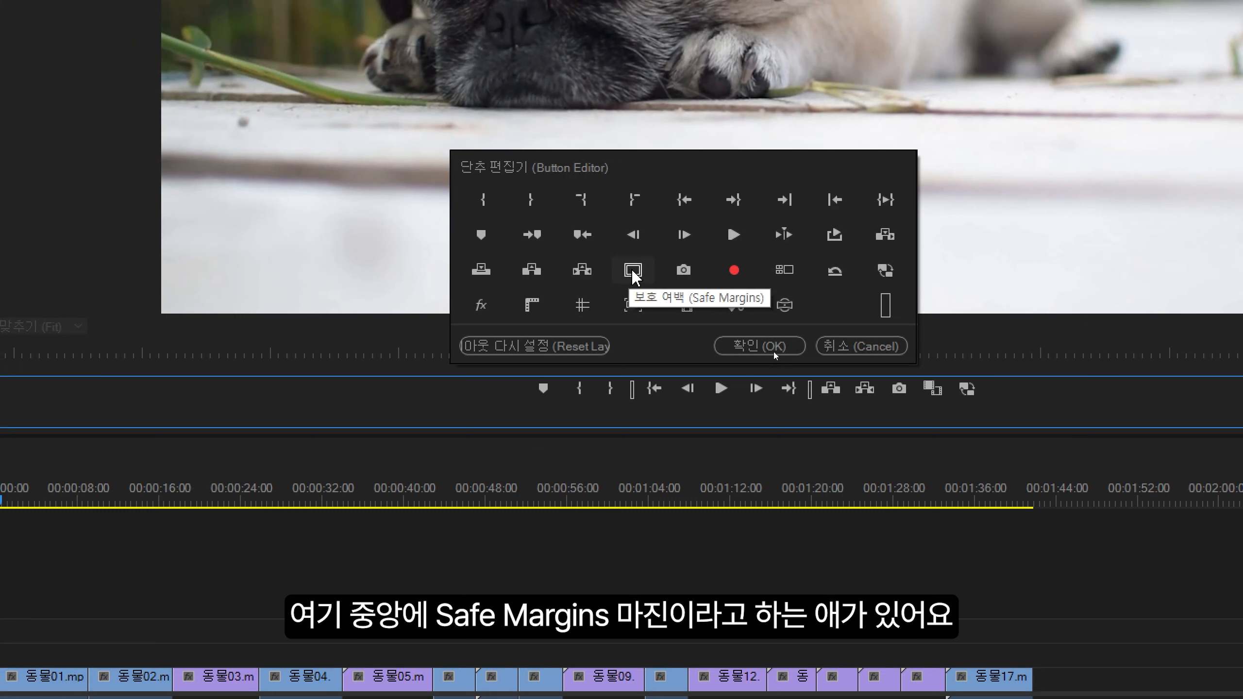
drag(633, 275, 678, 420)
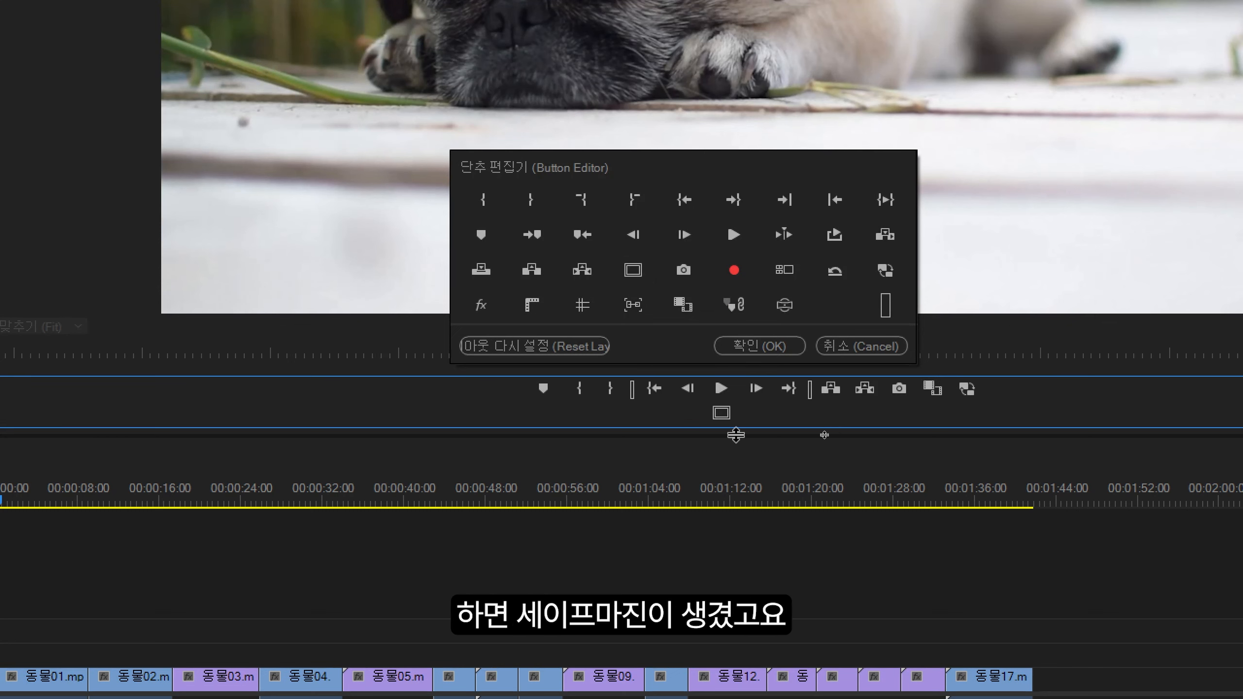
click(772, 347)
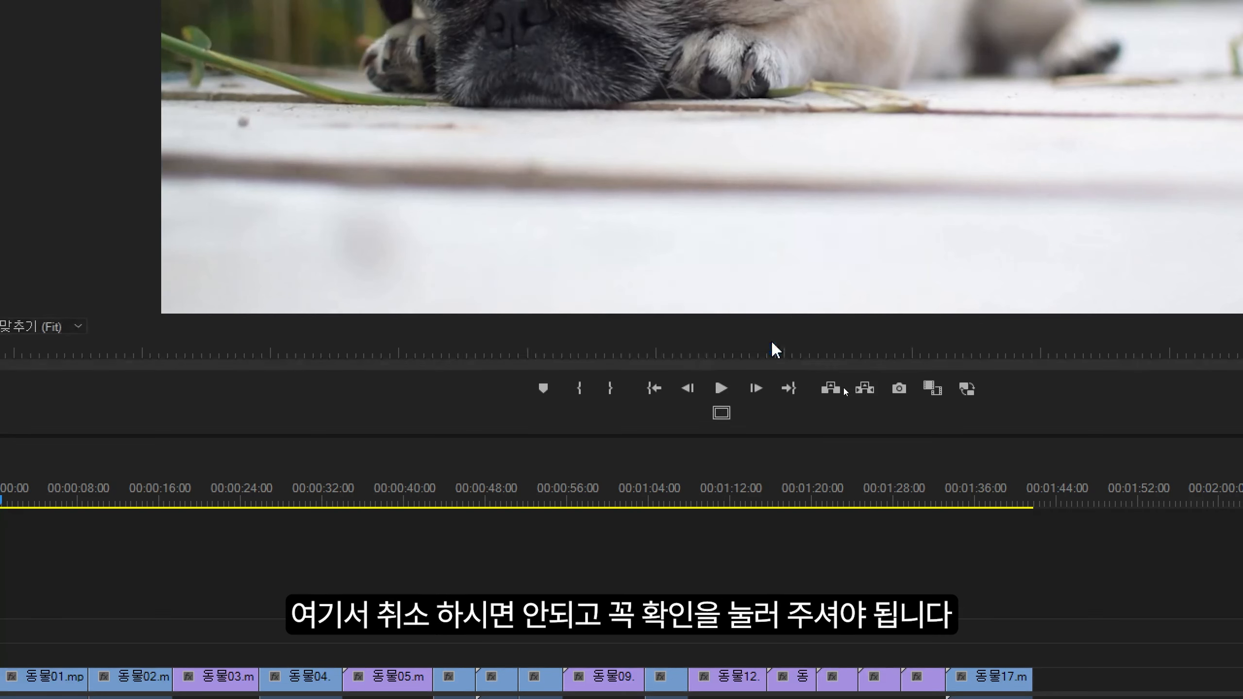
click(722, 415)
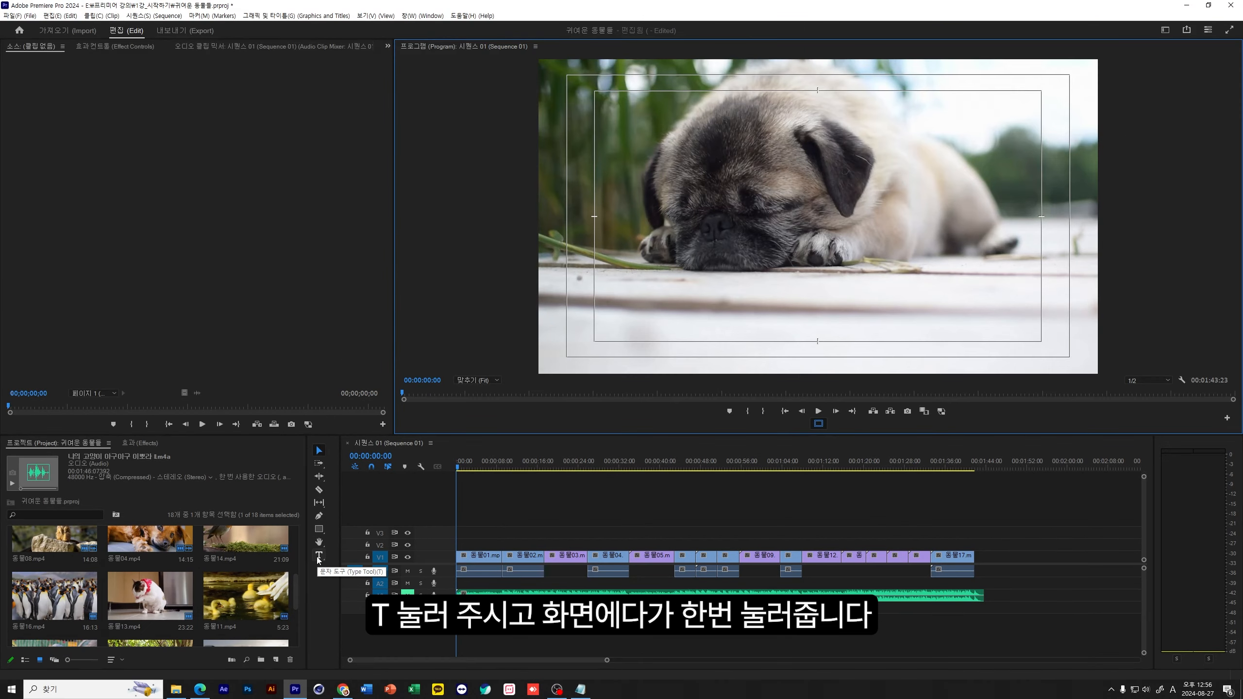
- Add the title text "강아지" over the first dog shot with the Type tool and place it near the lower center
click(318, 557)
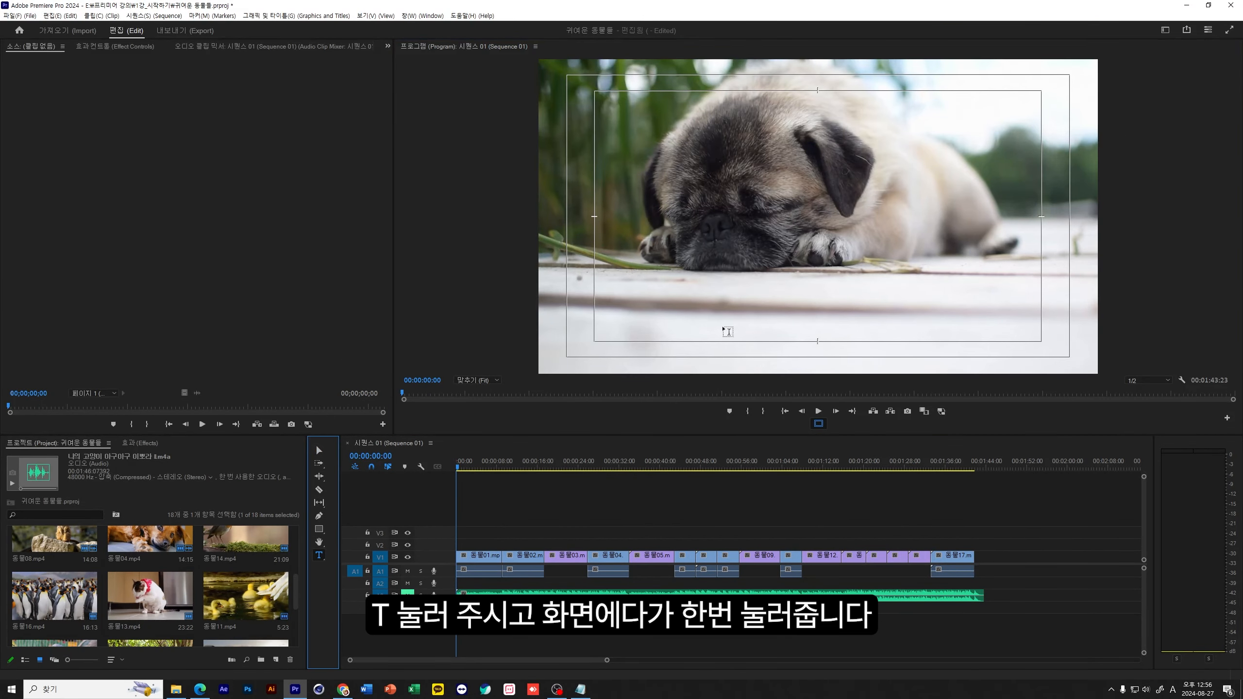
click(812, 313)
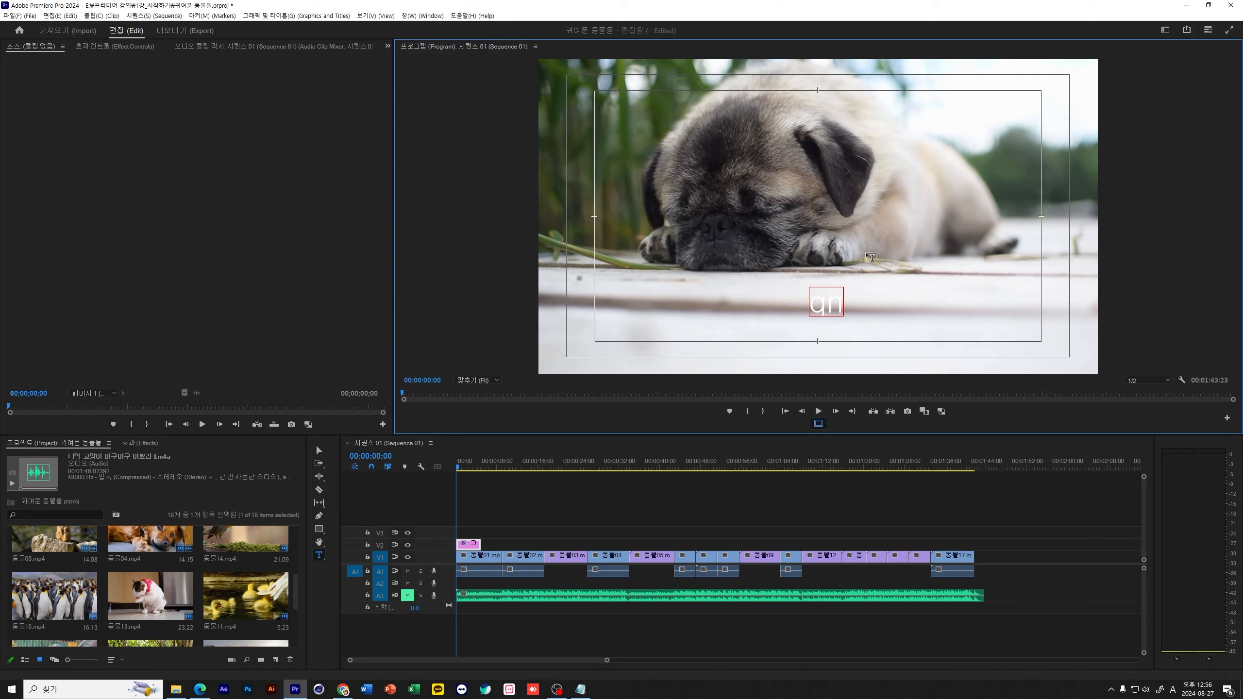
key(Hangul)
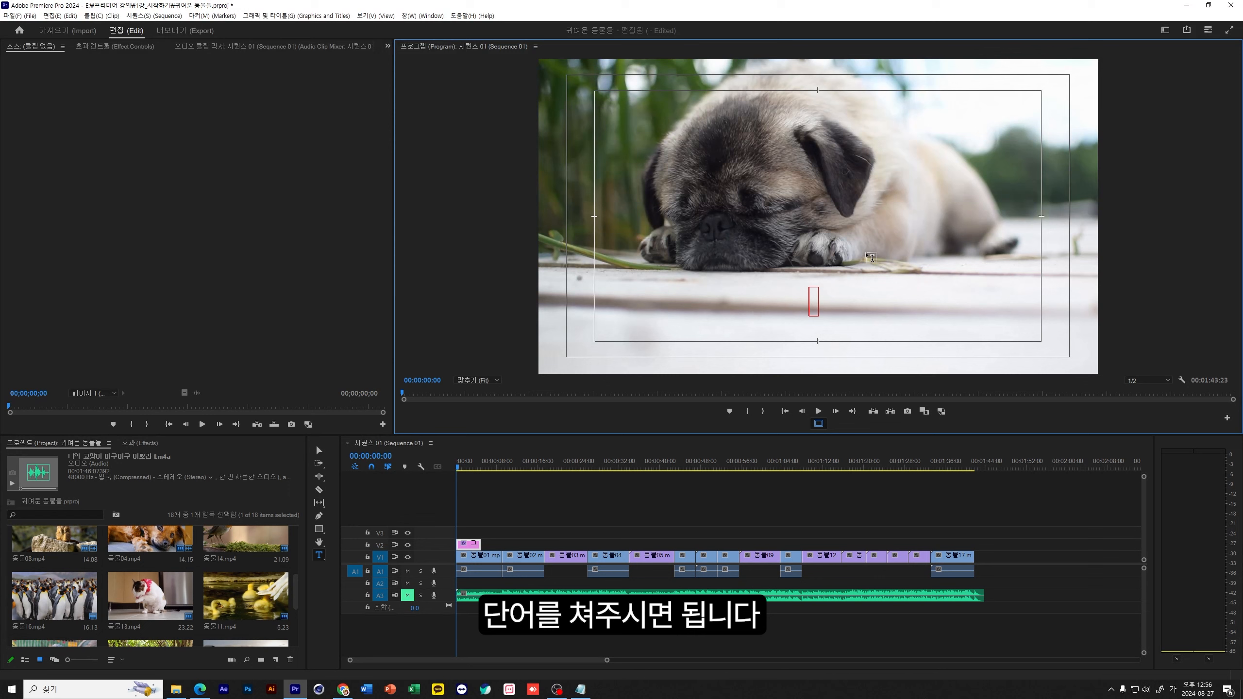
text(강아지)
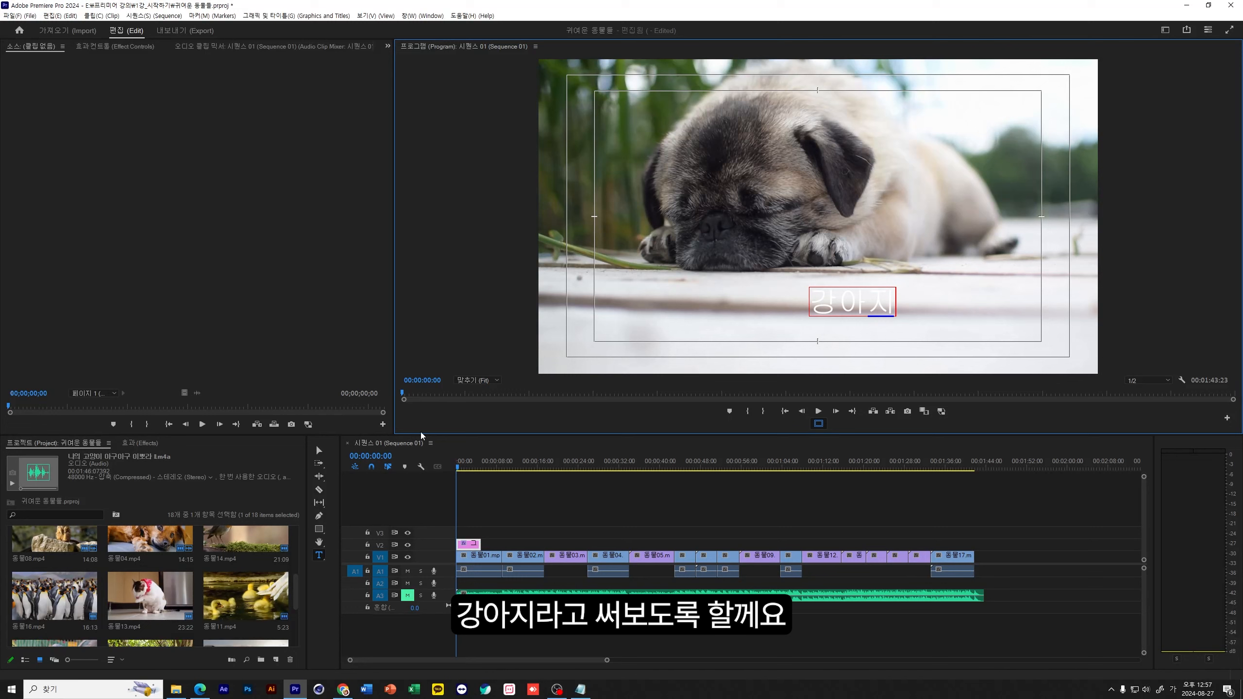
click(319, 450)
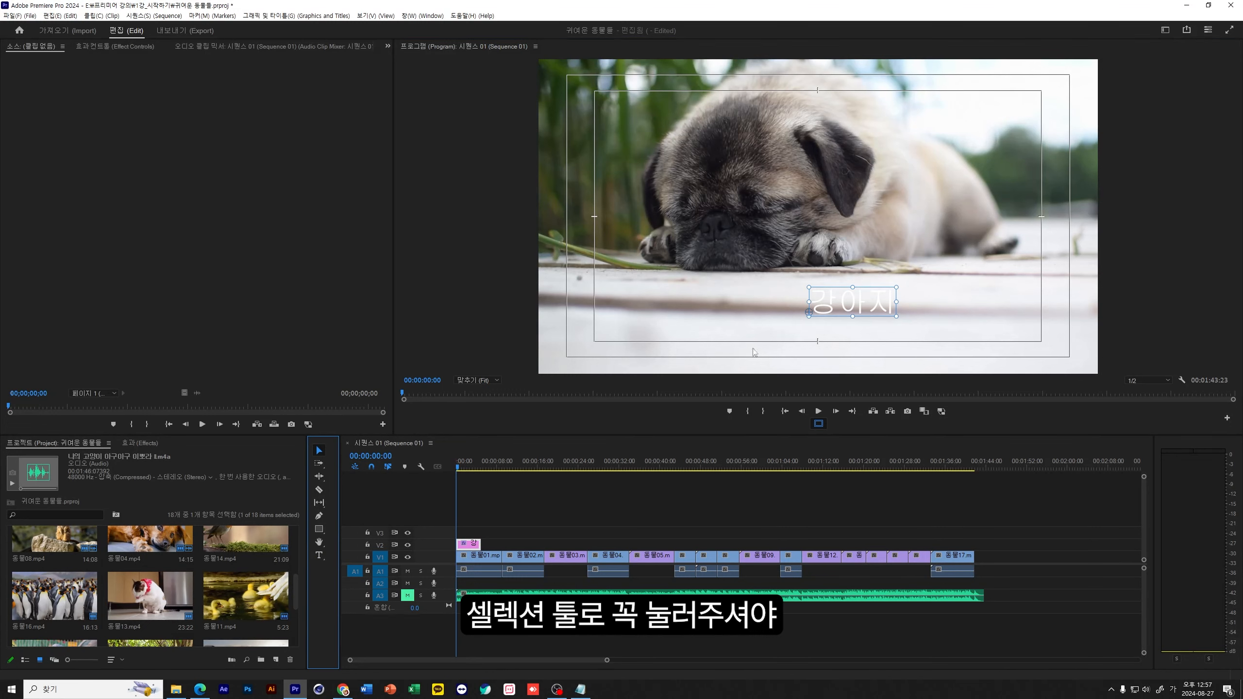
mouse_move(841, 307)
mouse_down()
mouse_move(846, 293)
mouse_move(832, 358)
mouse_move(756, 291)
mouse_move(821, 309)
mouse_move(813, 324)
mouse_move(834, 316)
mouse_up()
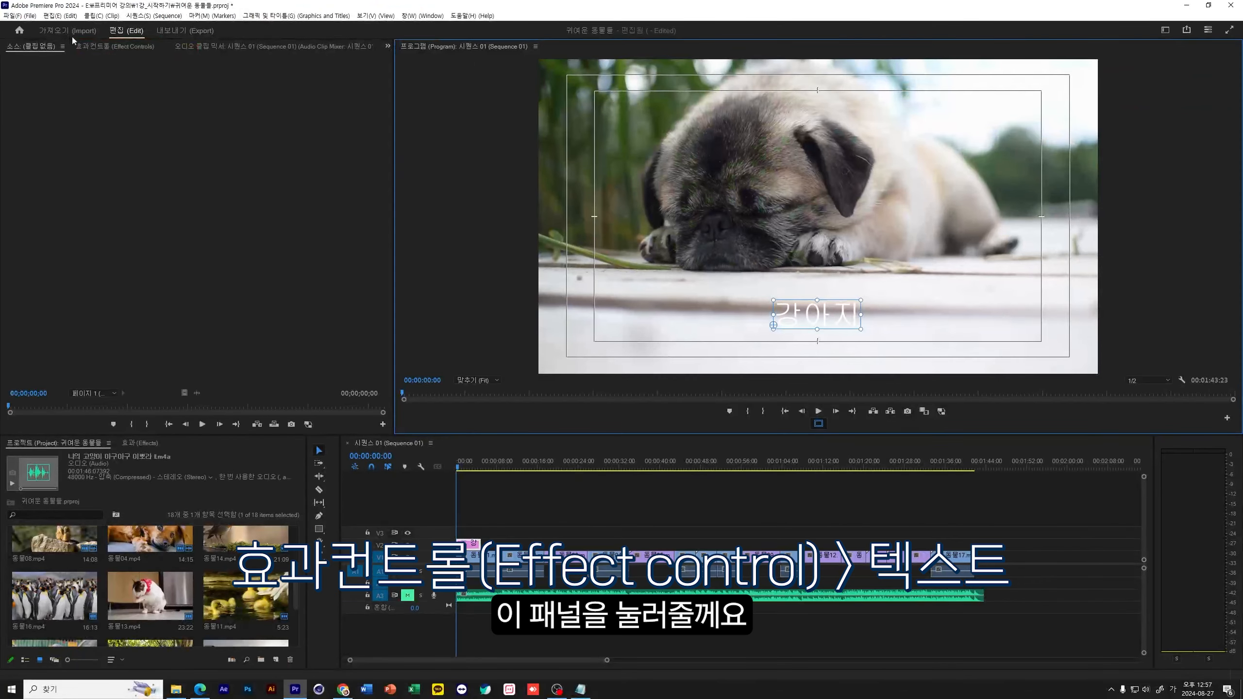
- Set the title's font to 배달의민족 주아 and its size to 122 in its source text properties
click(109, 48)
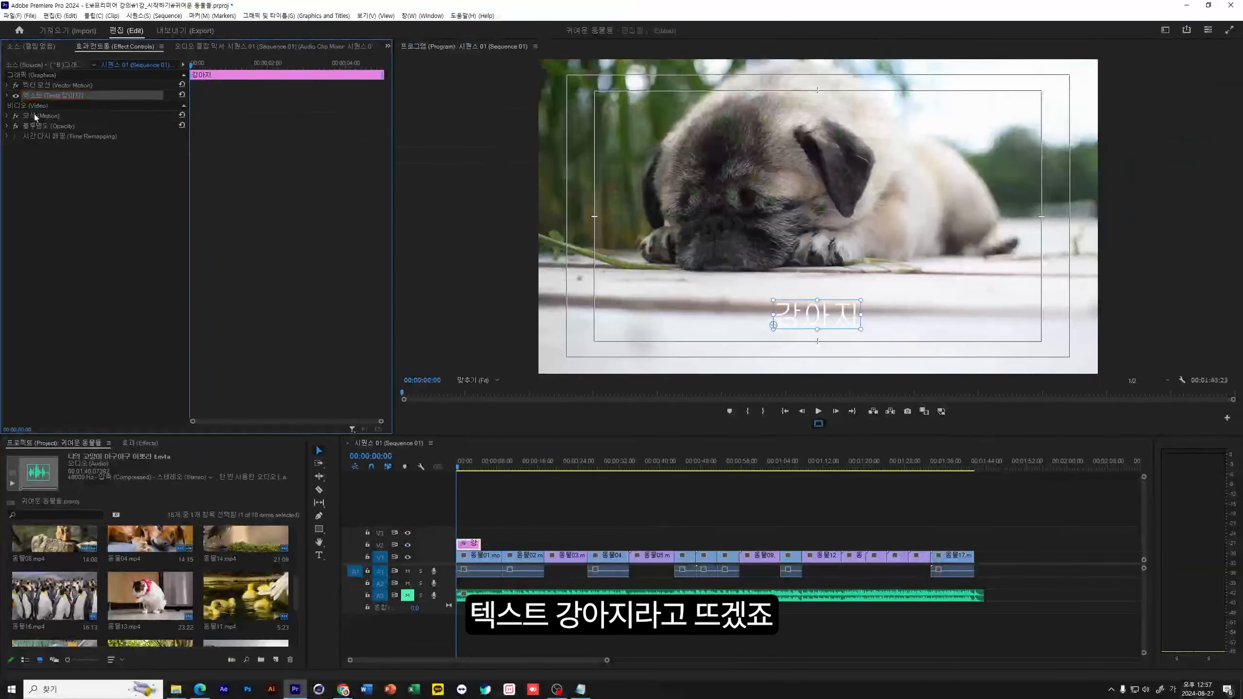
click(13, 113)
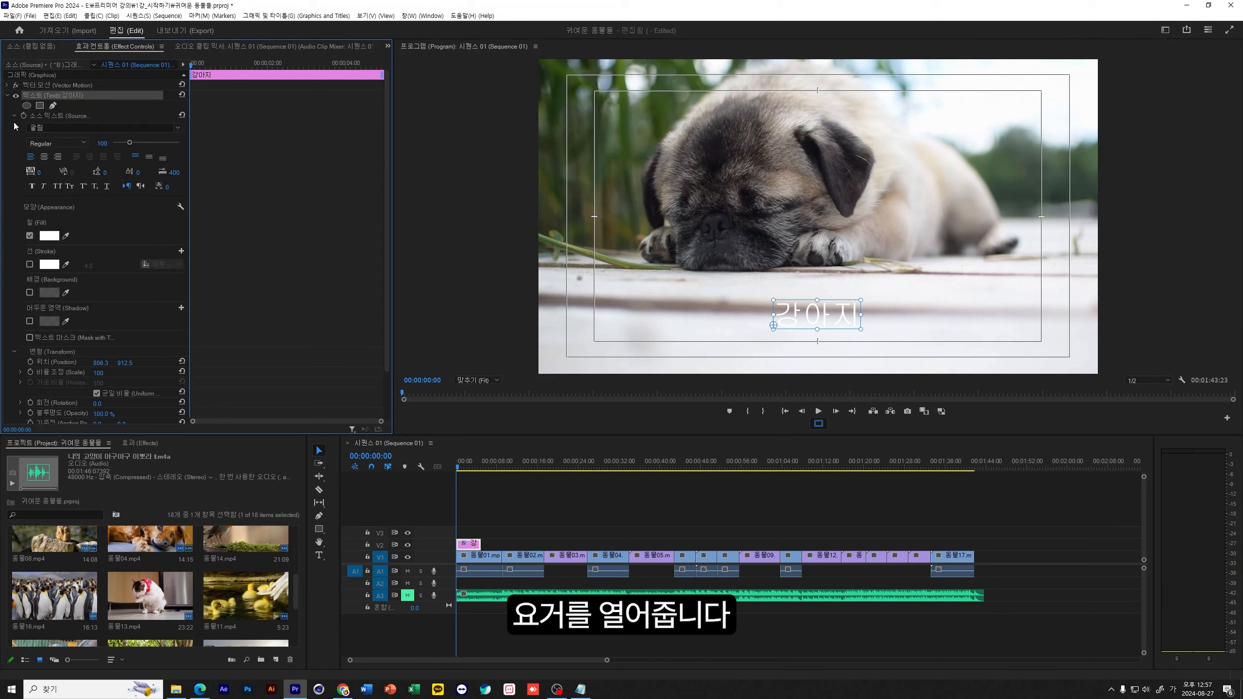
click(62, 118)
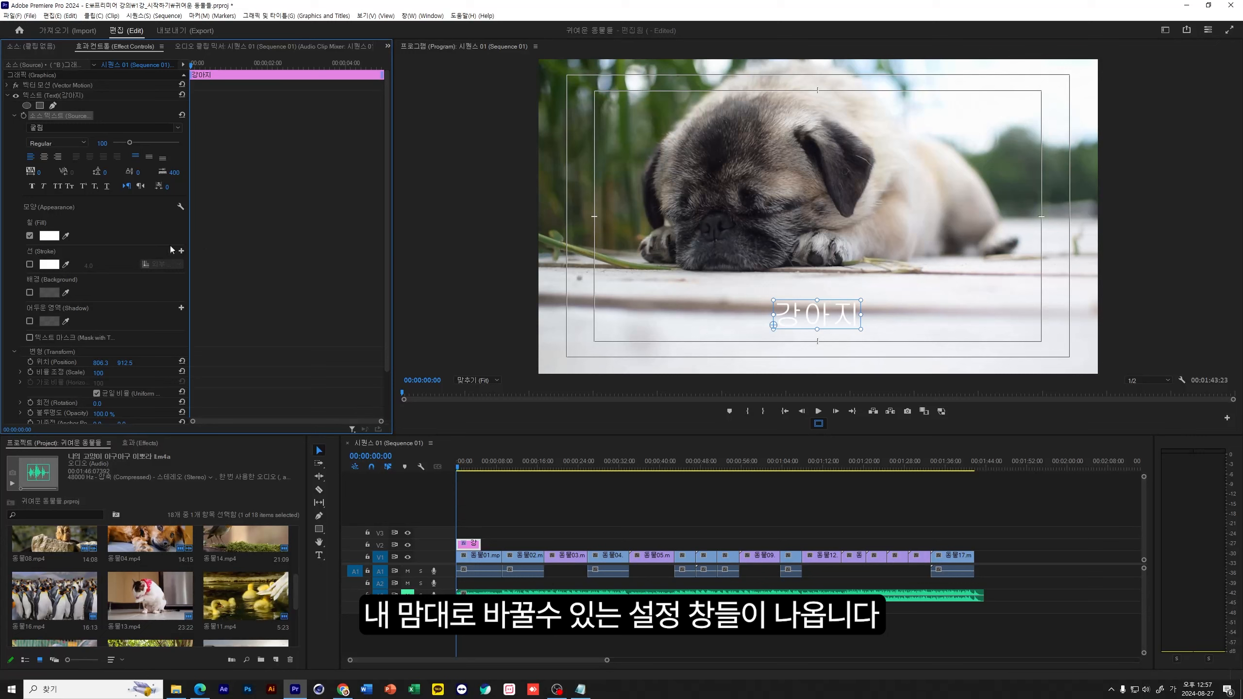
click(178, 128)
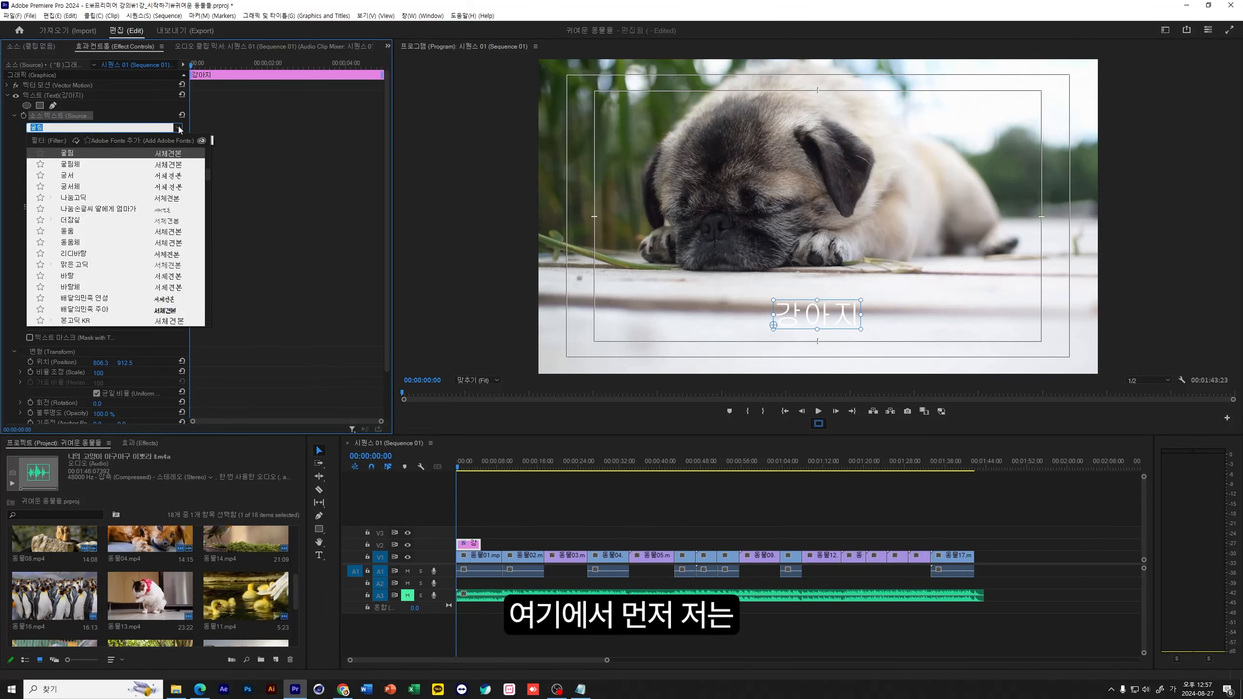
scroll(93, 269, down, 1)
click(86, 267)
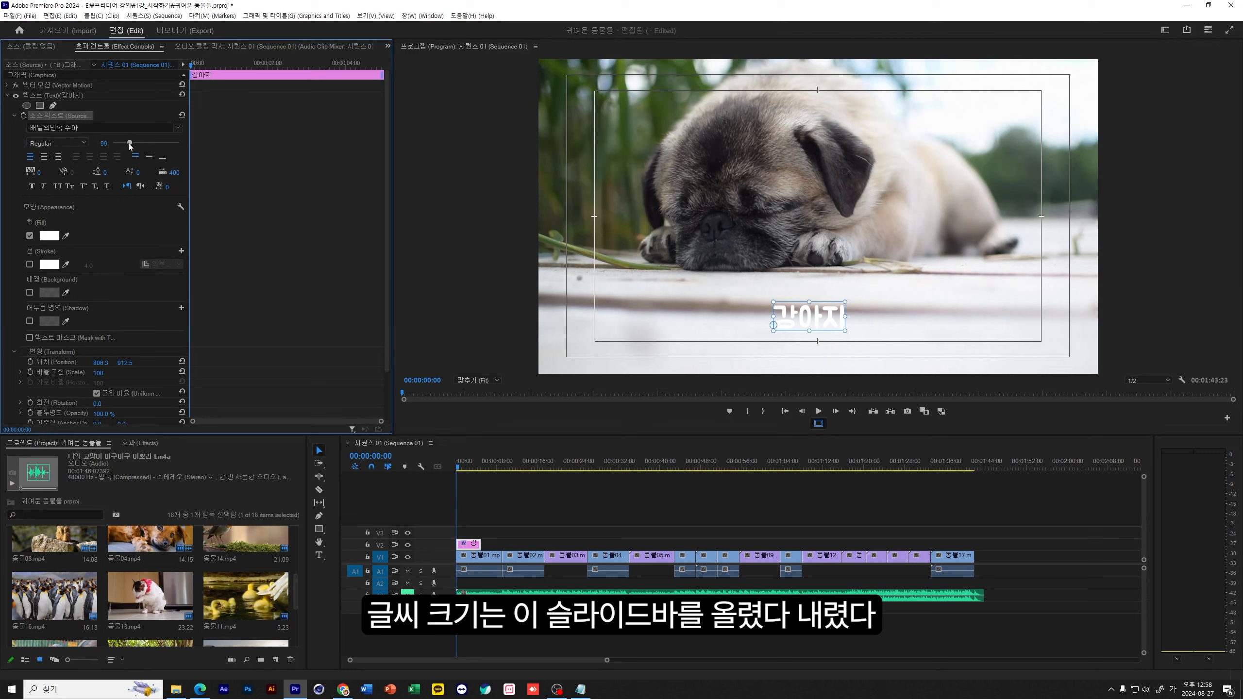
drag(131, 145, 133, 147)
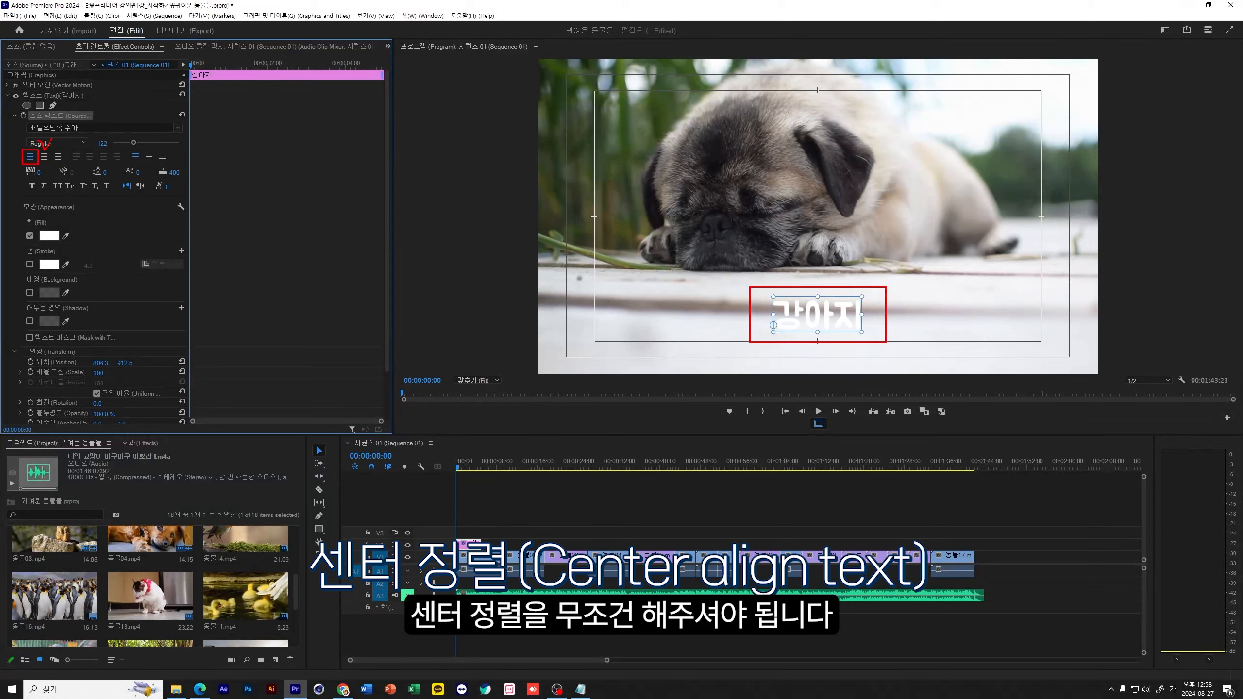
- Center-align the title text and reposition it at the bottom center mark of the inner safe margin
click(44, 158)
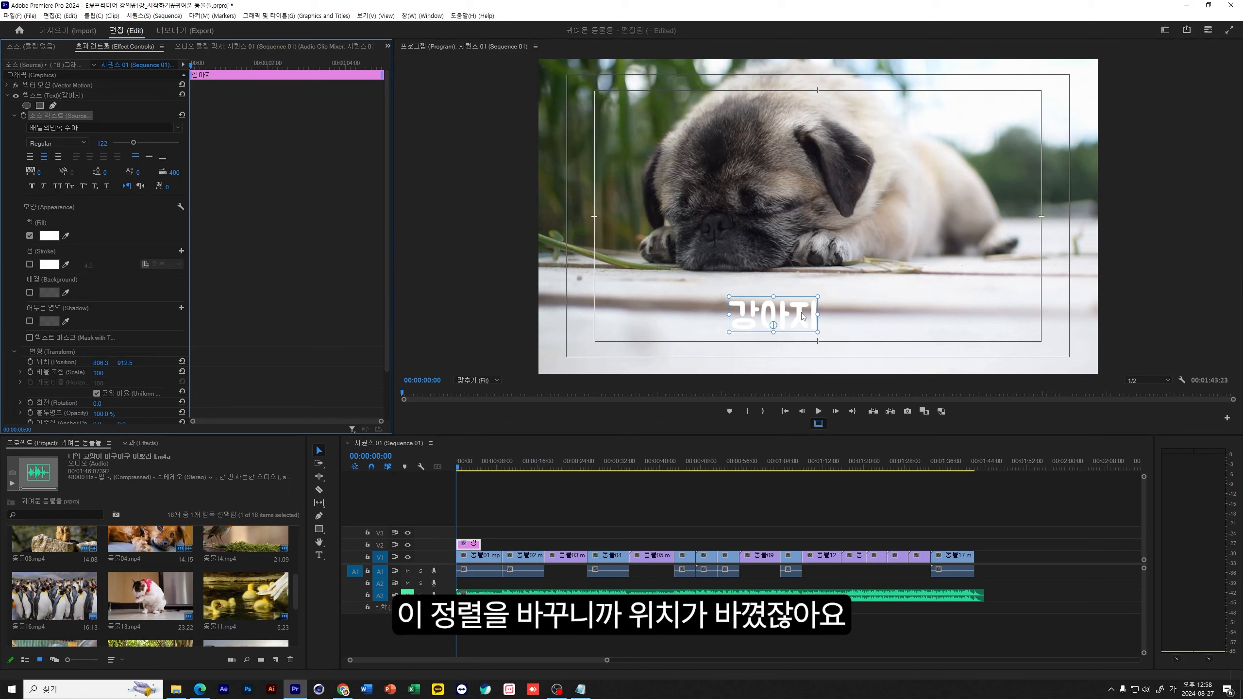
drag(803, 315, 833, 331)
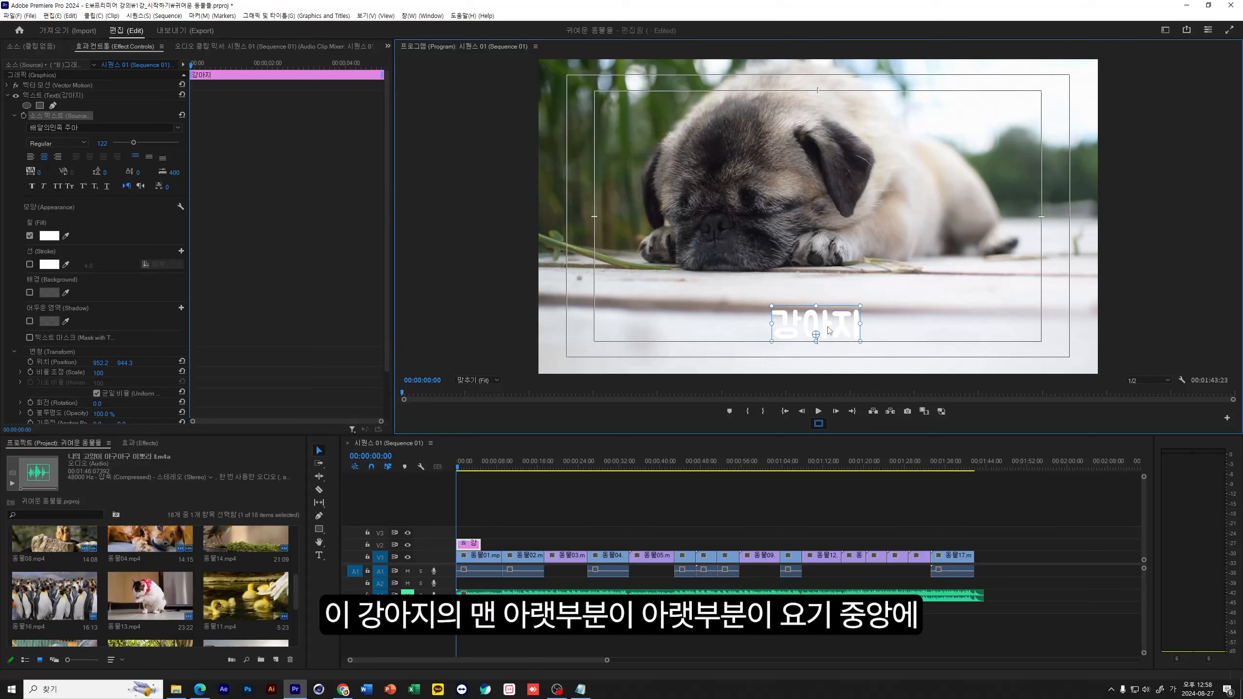
drag(830, 331, 831, 331)
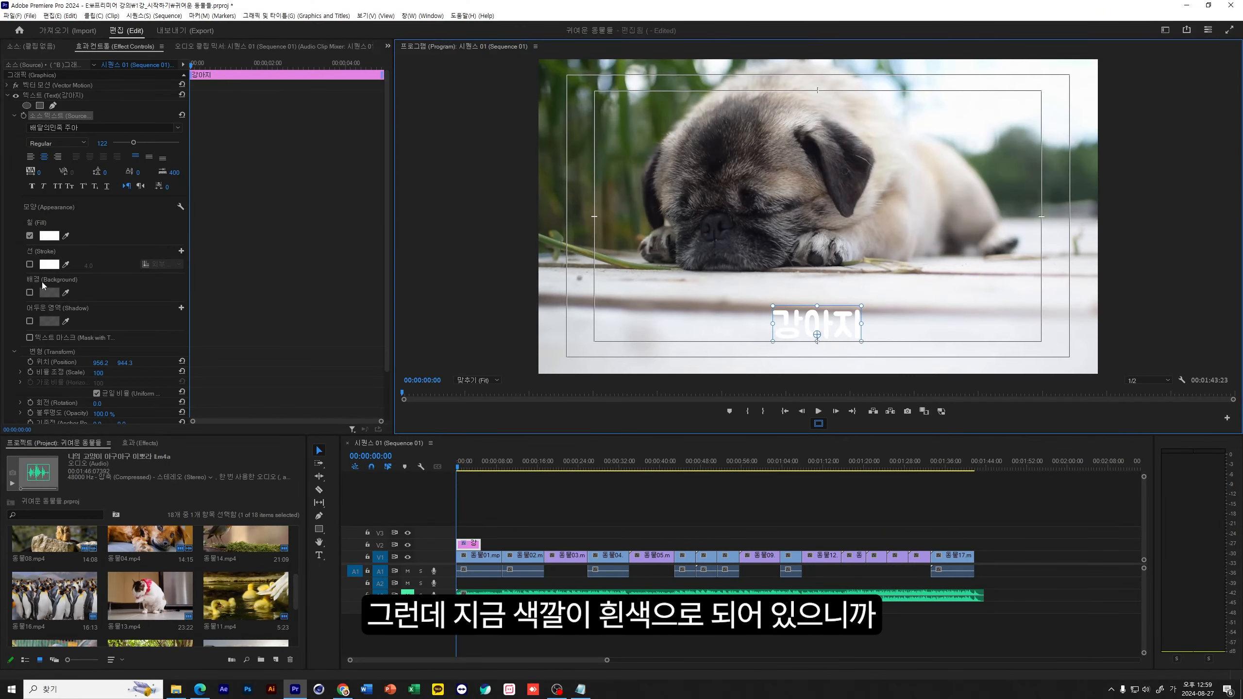
- Change the title's fill color to a fully saturated orange-yellow
click(29, 237)
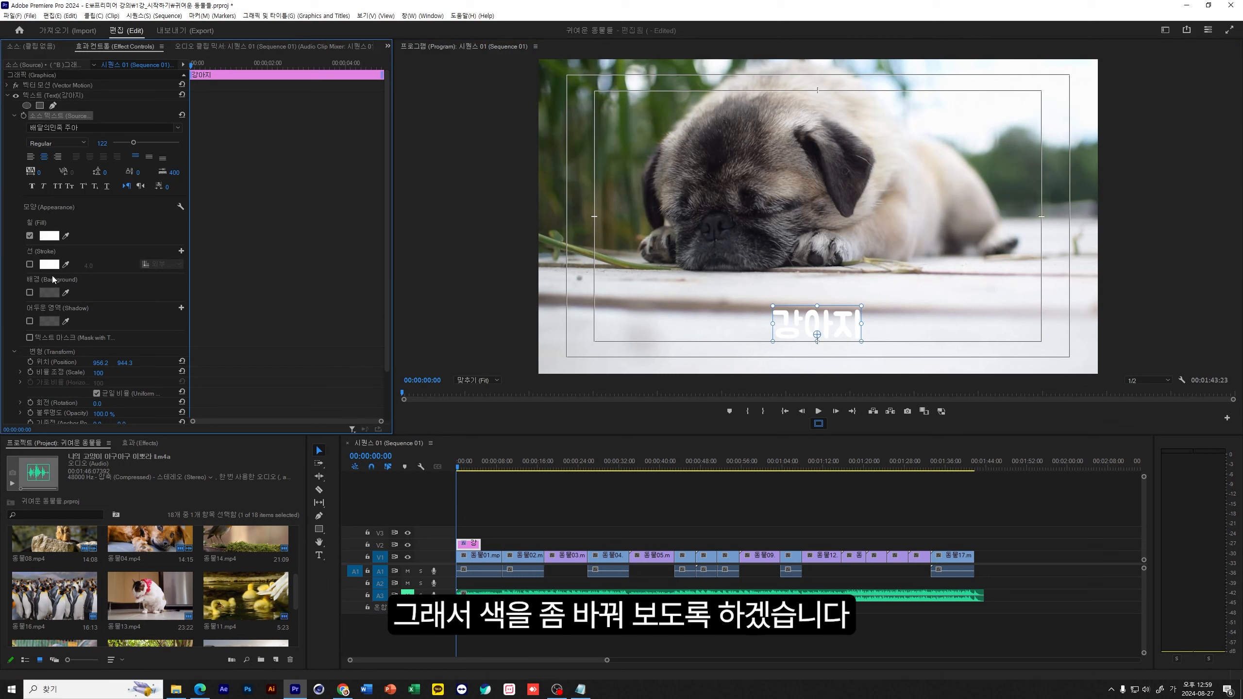
click(49, 236)
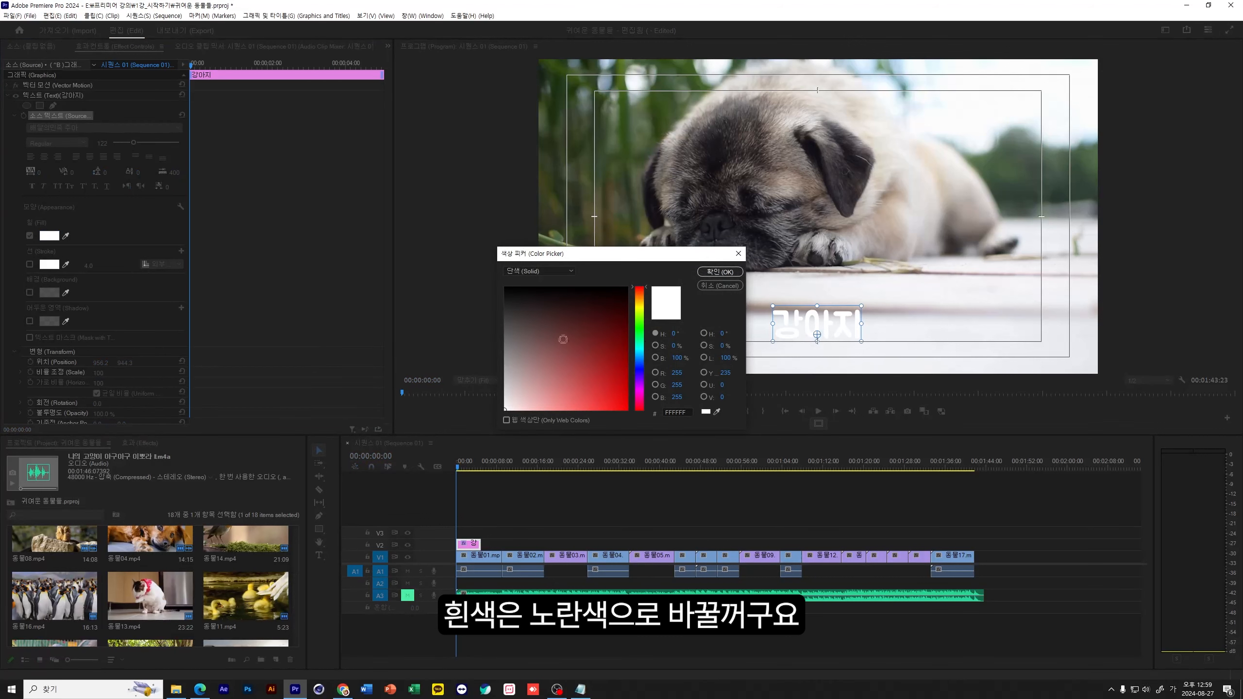
click(638, 306)
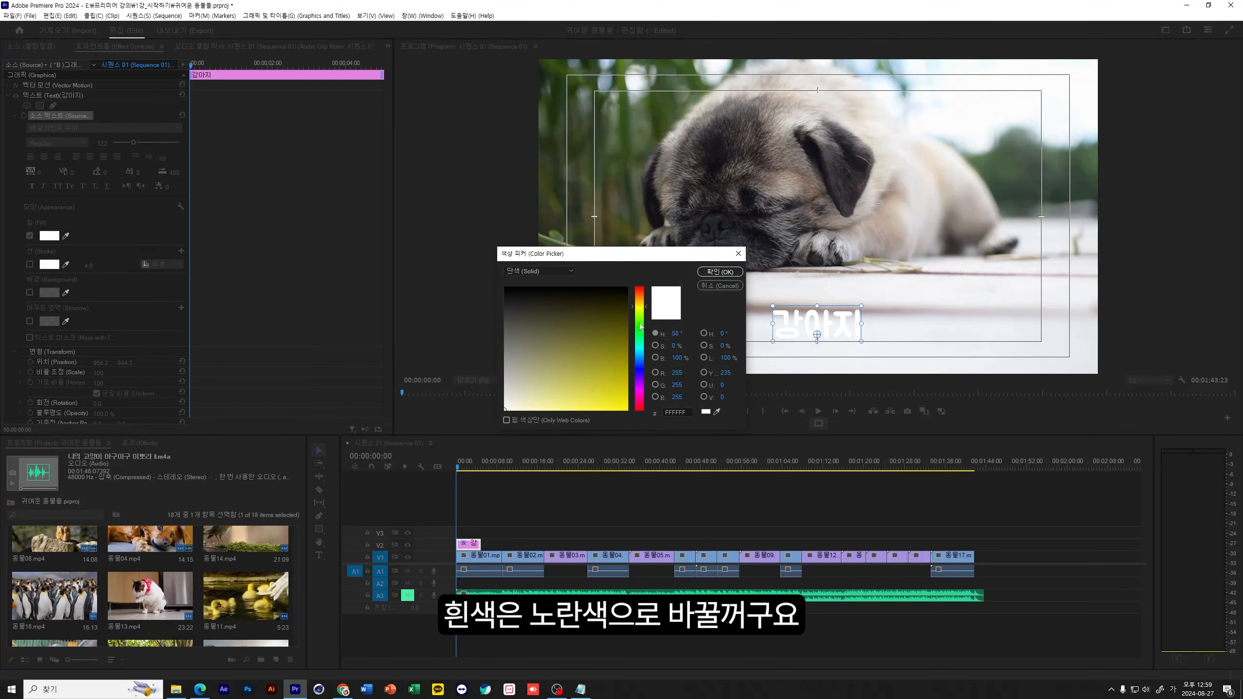
drag(618, 384, 637, 431)
drag(639, 307, 639, 303)
click(720, 272)
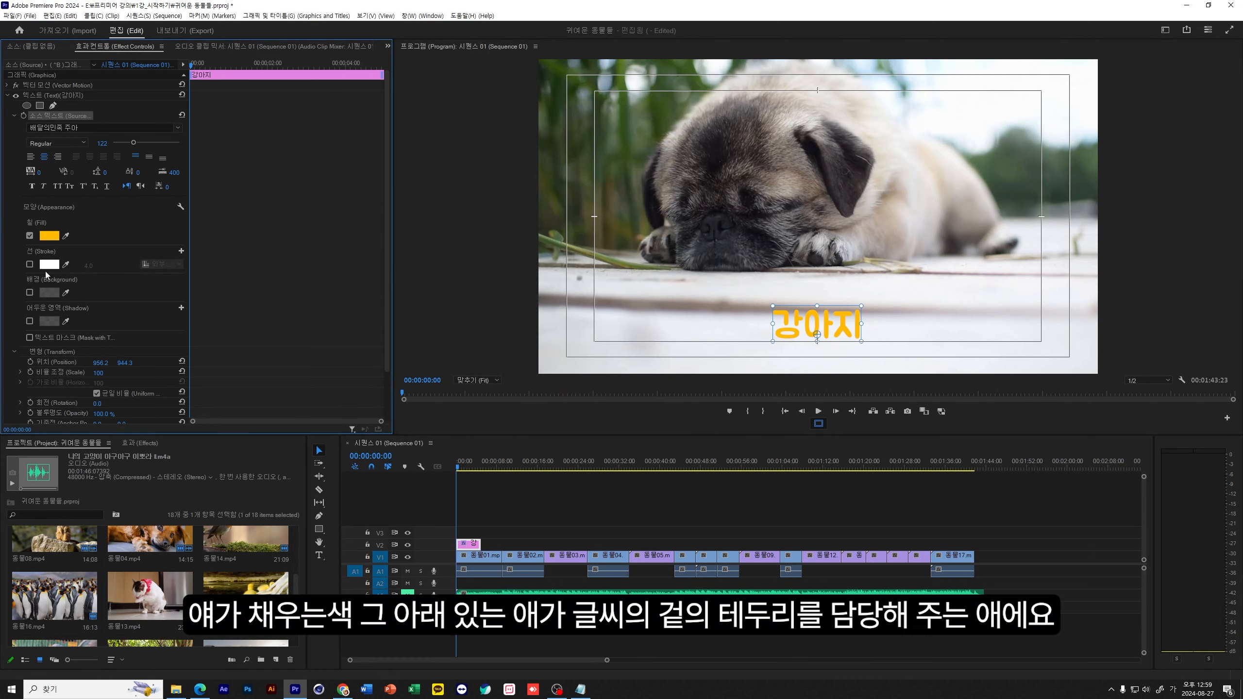
- Turn on the white stroke around the title text with a width of 4.0
click(30, 264)
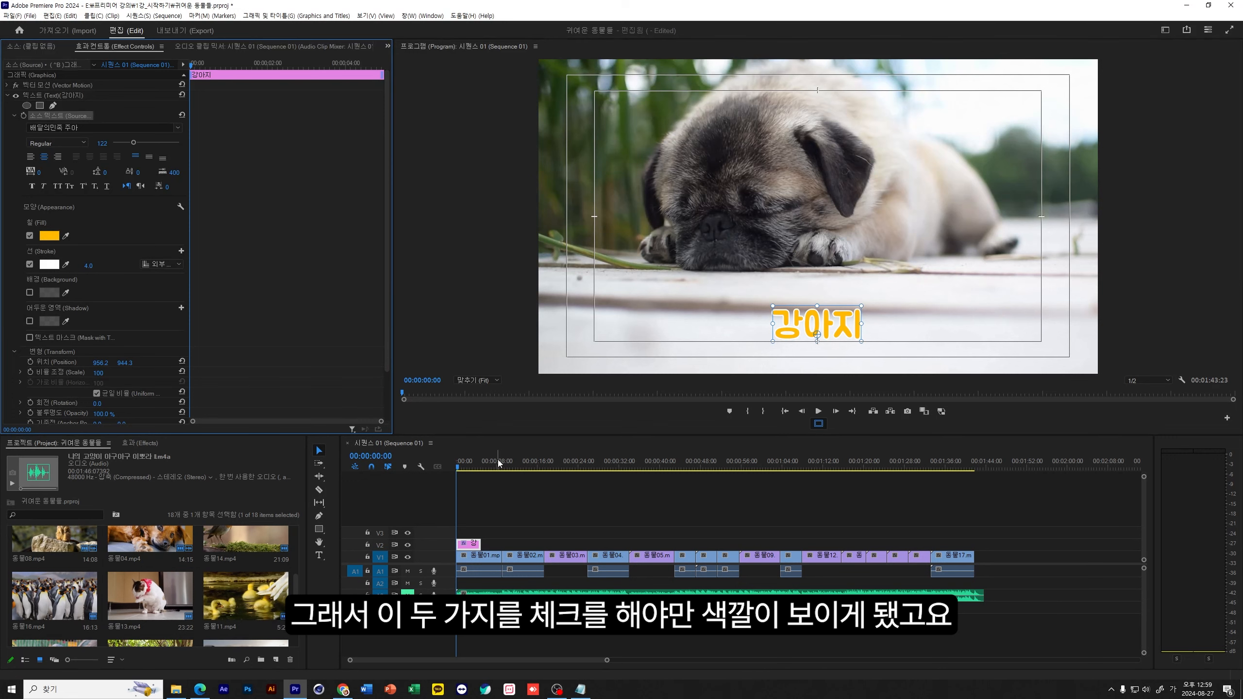
click(30, 264)
click(30, 264)
- Scrub and play the sequence past the end of the title clip to check how long the title stays on screen
click(474, 468)
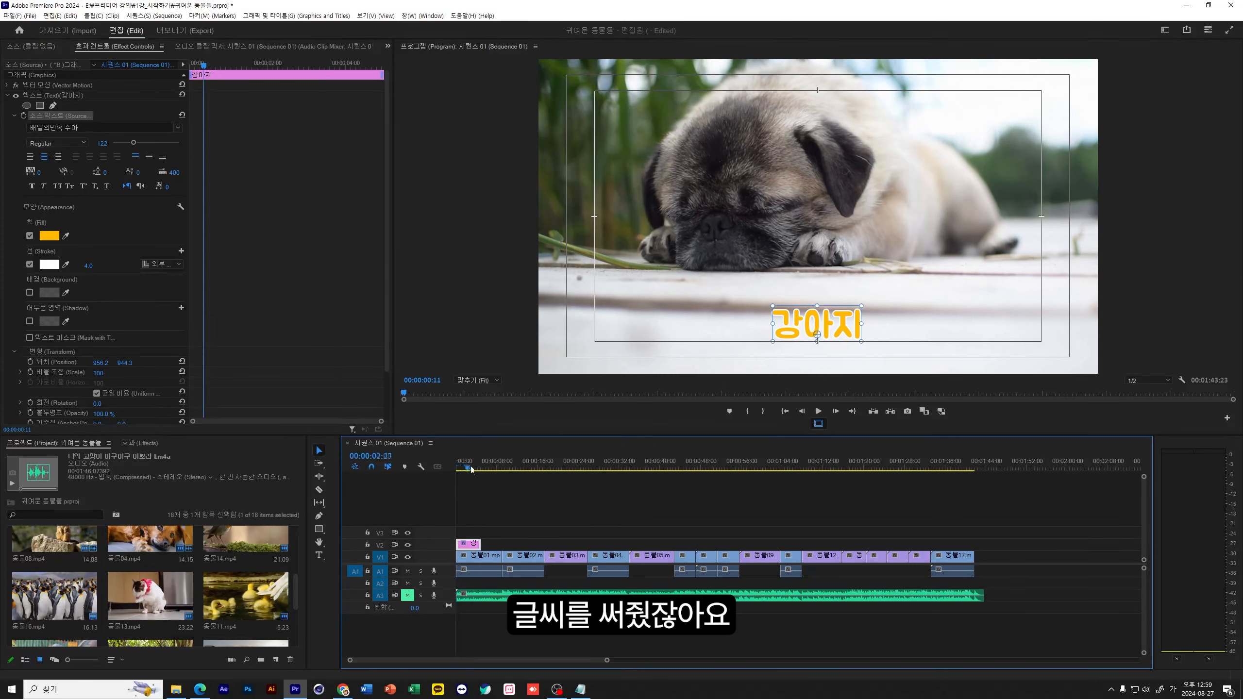
key(Home)
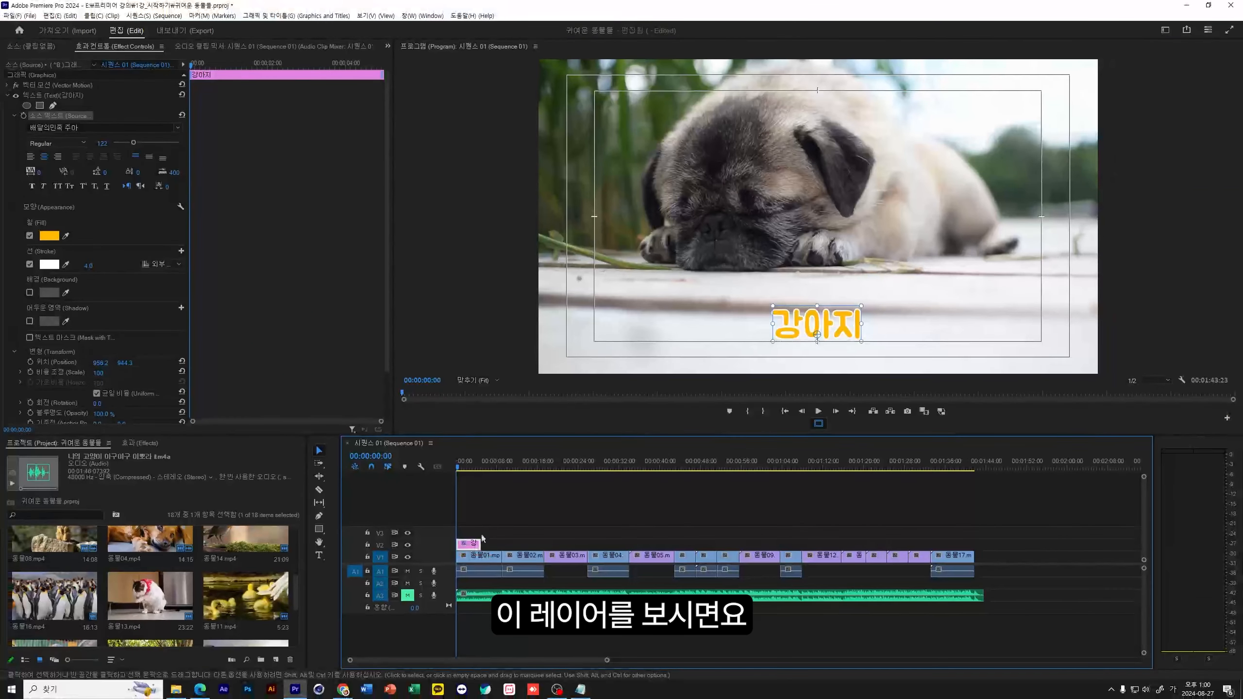
drag(459, 469, 478, 469)
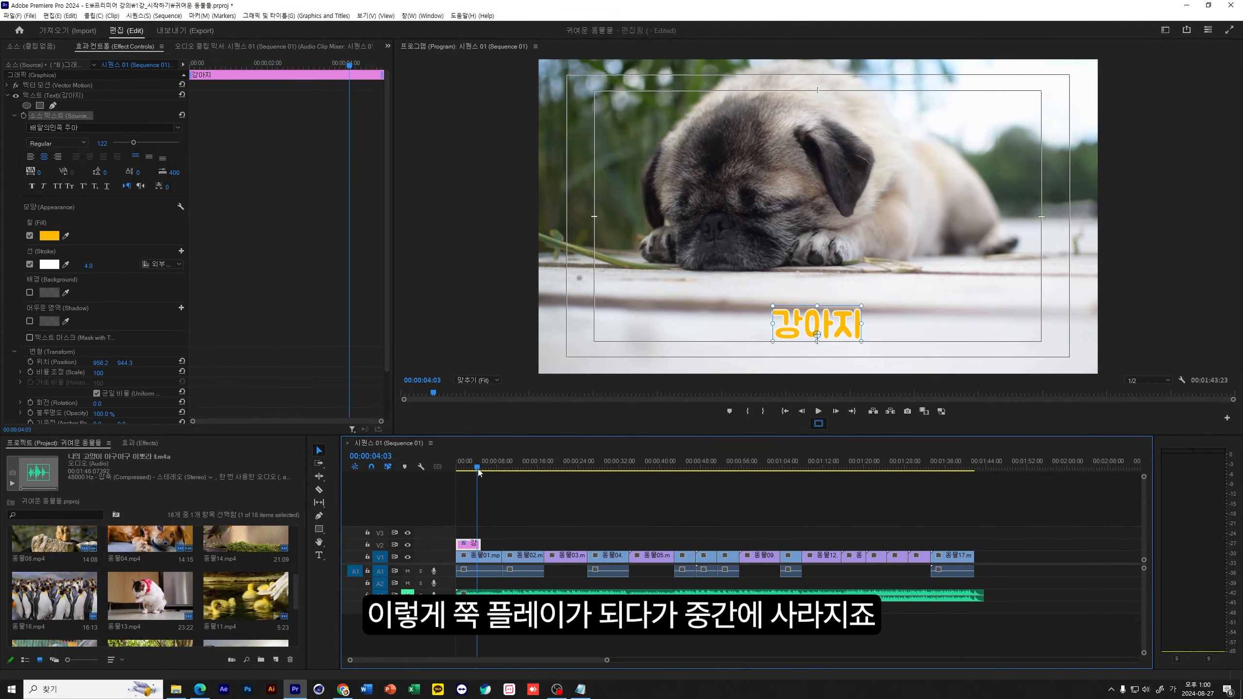
key(space)
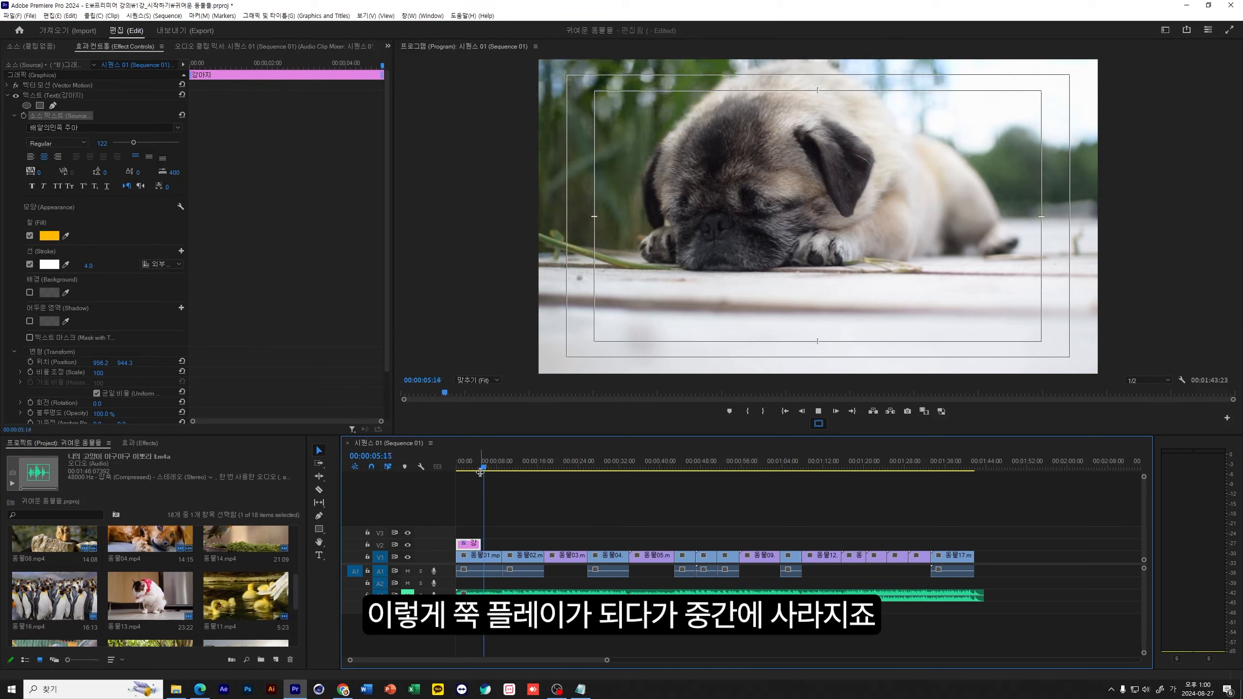
key(space)
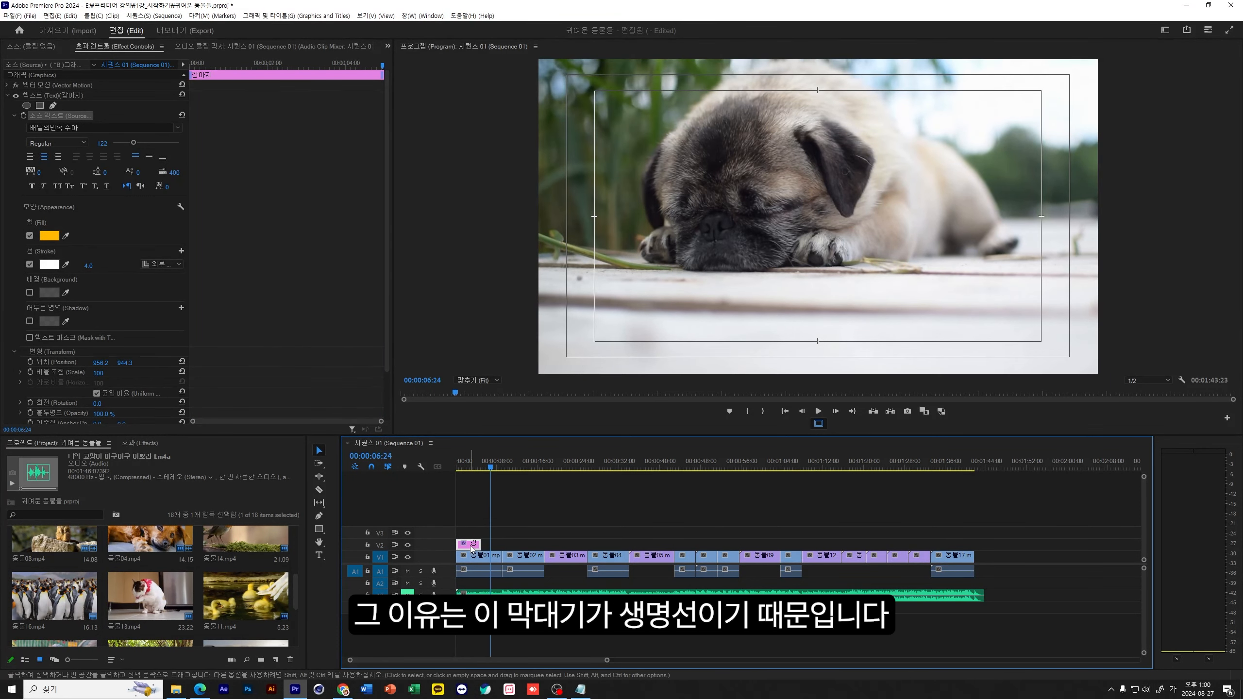
drag(489, 469, 482, 469)
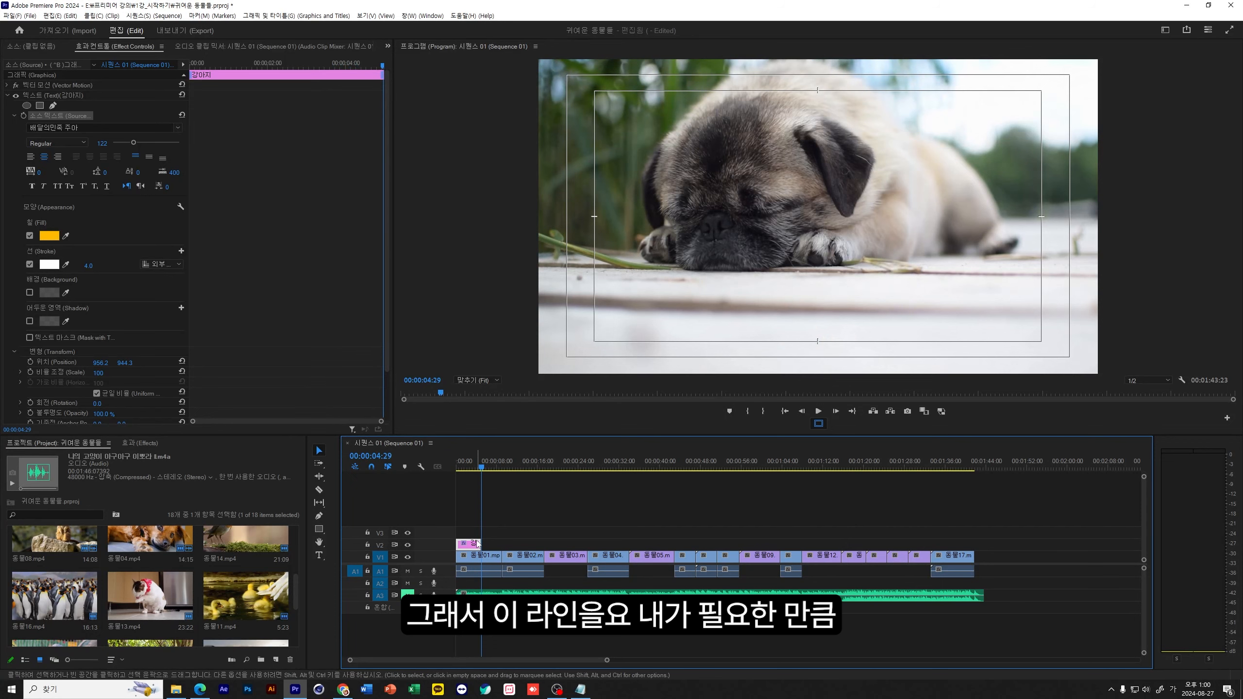
- Extend the end of the 강아지 title clip on V2 to 00:00:42:27, where the first cat clip begins, and check the cut
drag(475, 544, 501, 543)
drag(483, 467, 674, 468)
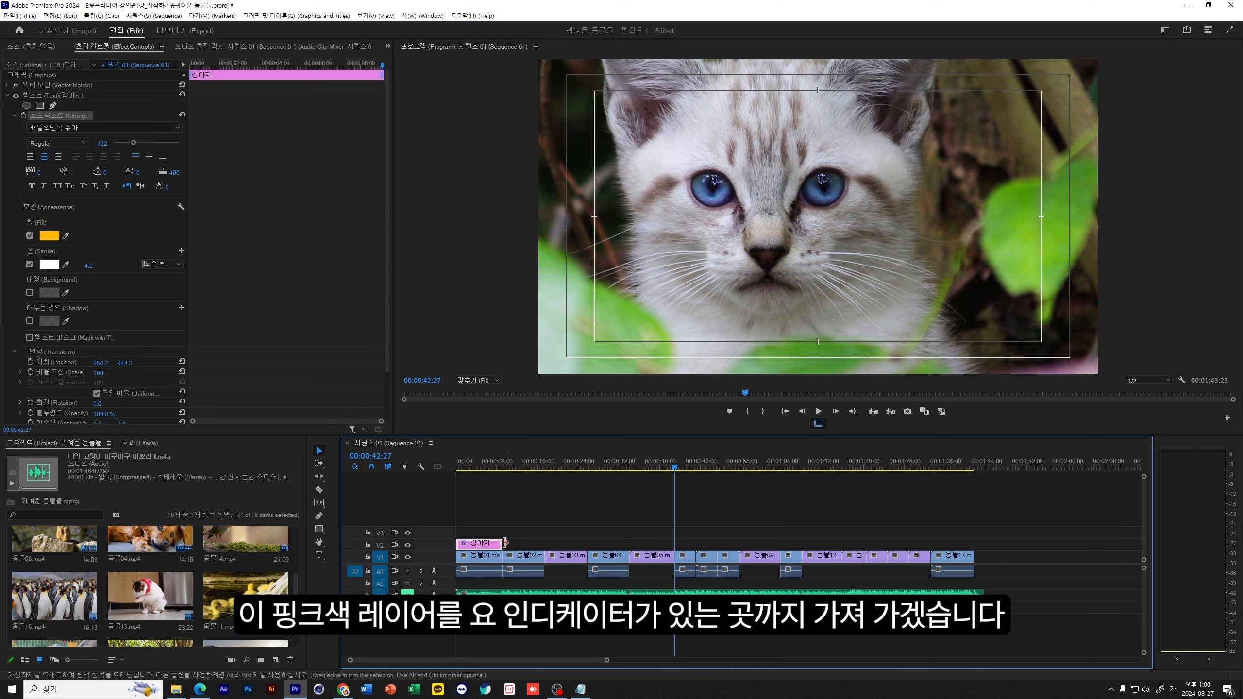
drag(505, 543, 674, 543)
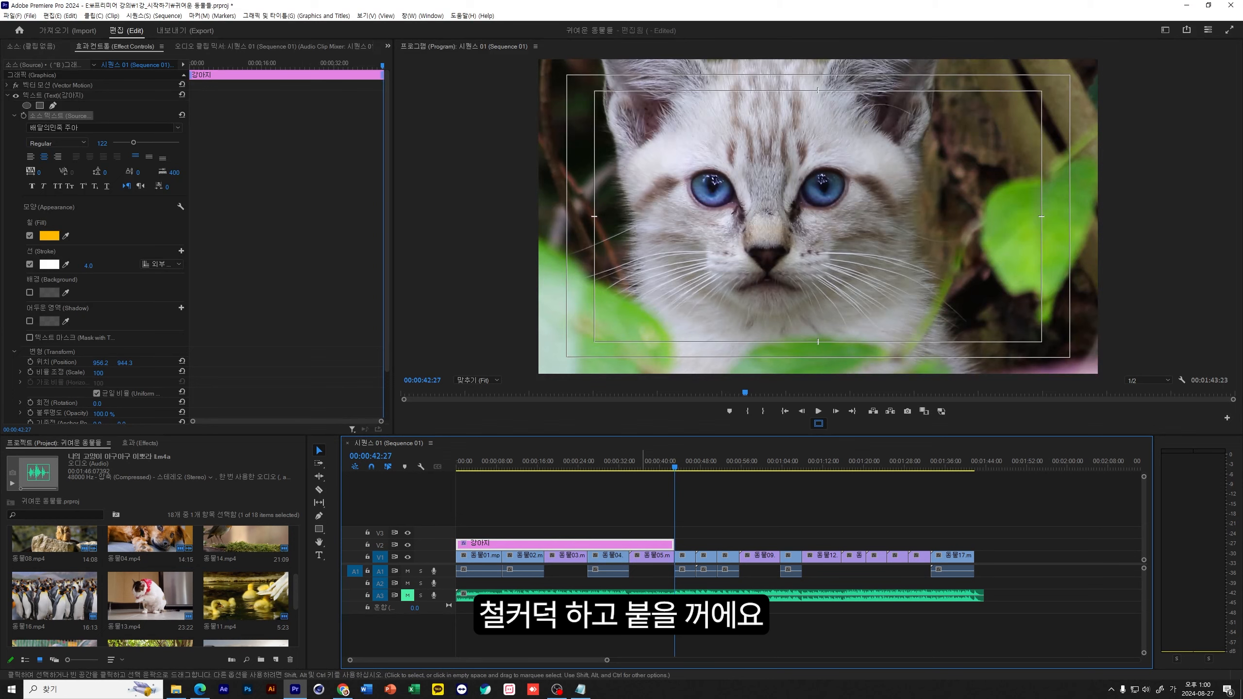
click(662, 465)
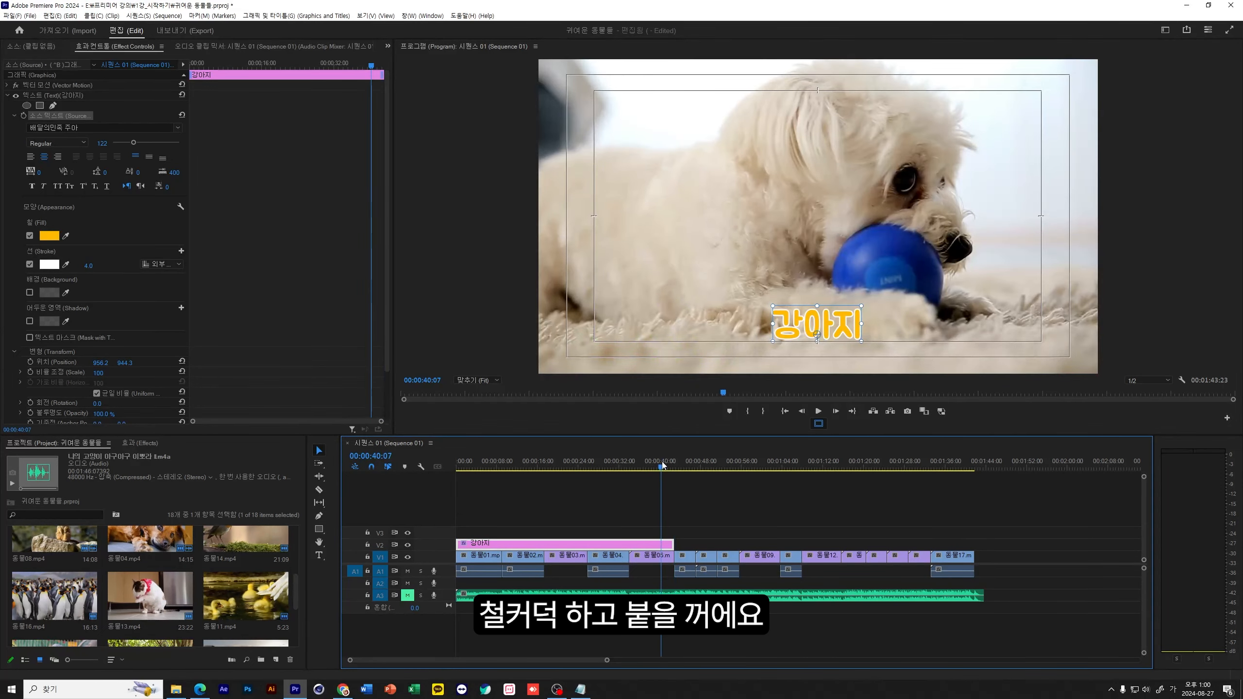
mouse_move(661, 465)
mouse_down()
mouse_move(702, 468)
mouse_move(675, 469)
mouse_up()
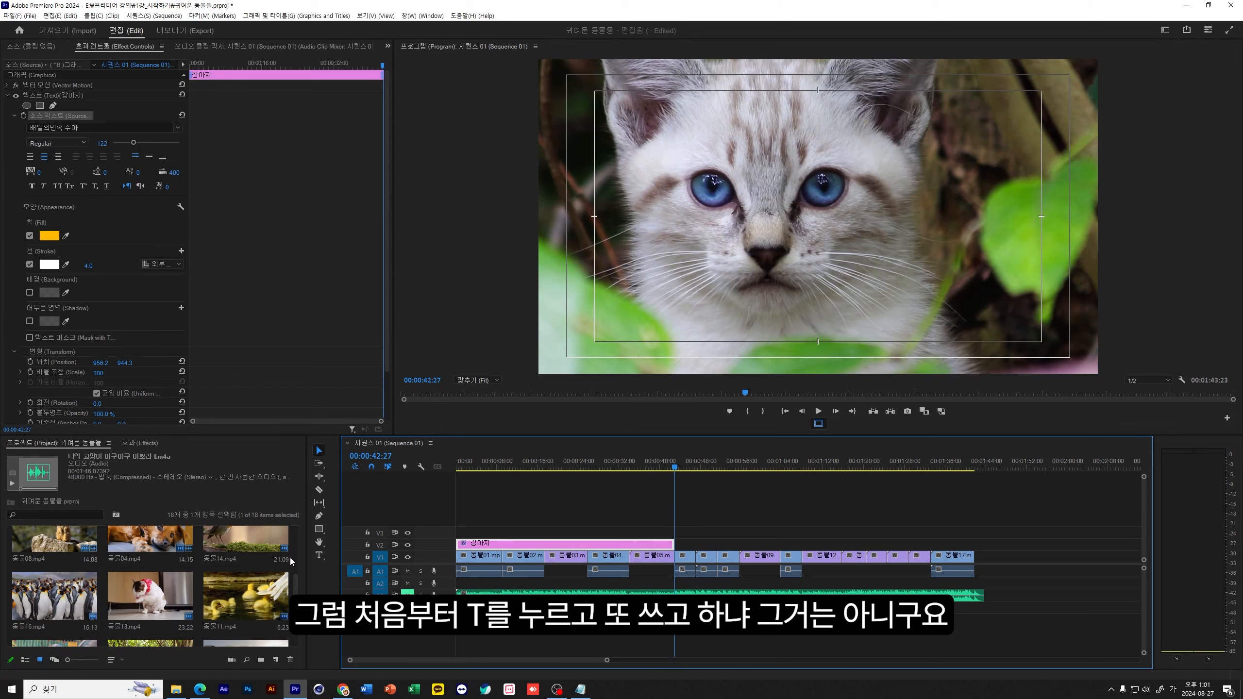
- Duplicate the 강아지 title clip on V2 directly after the original and move the playhead to 00:00:46:13 within the copy
click(319, 555)
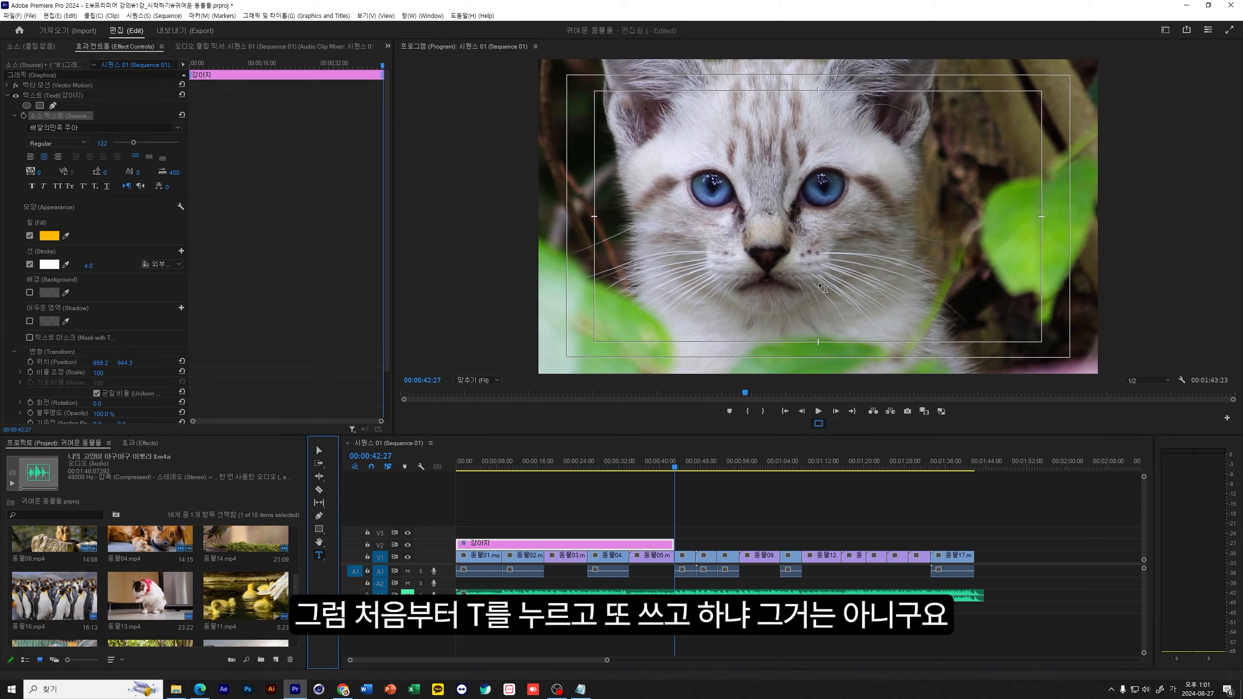
click(320, 453)
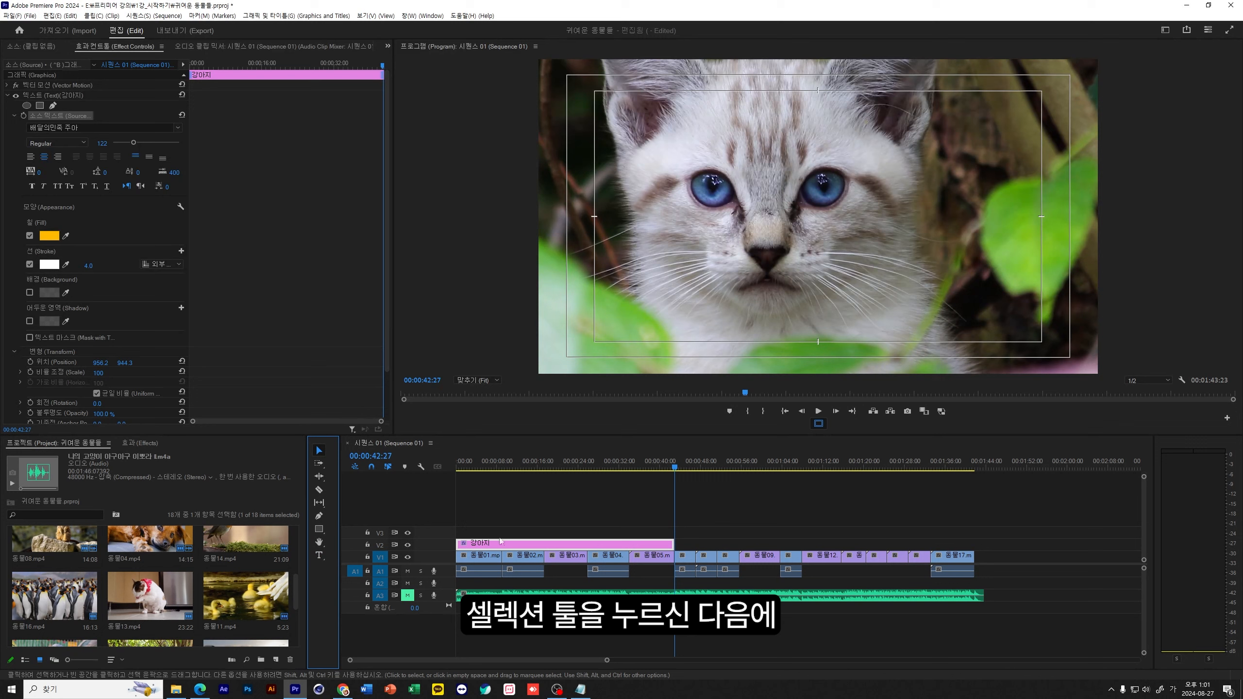
click(525, 545)
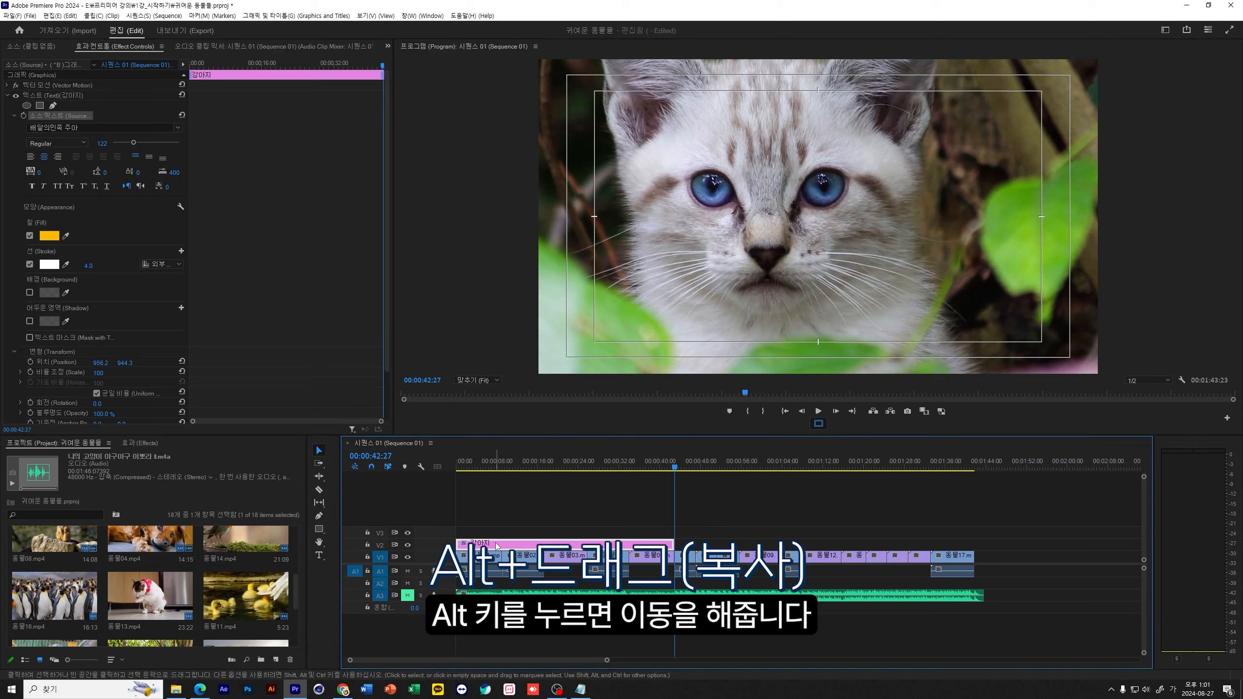
drag(489, 546, 712, 544)
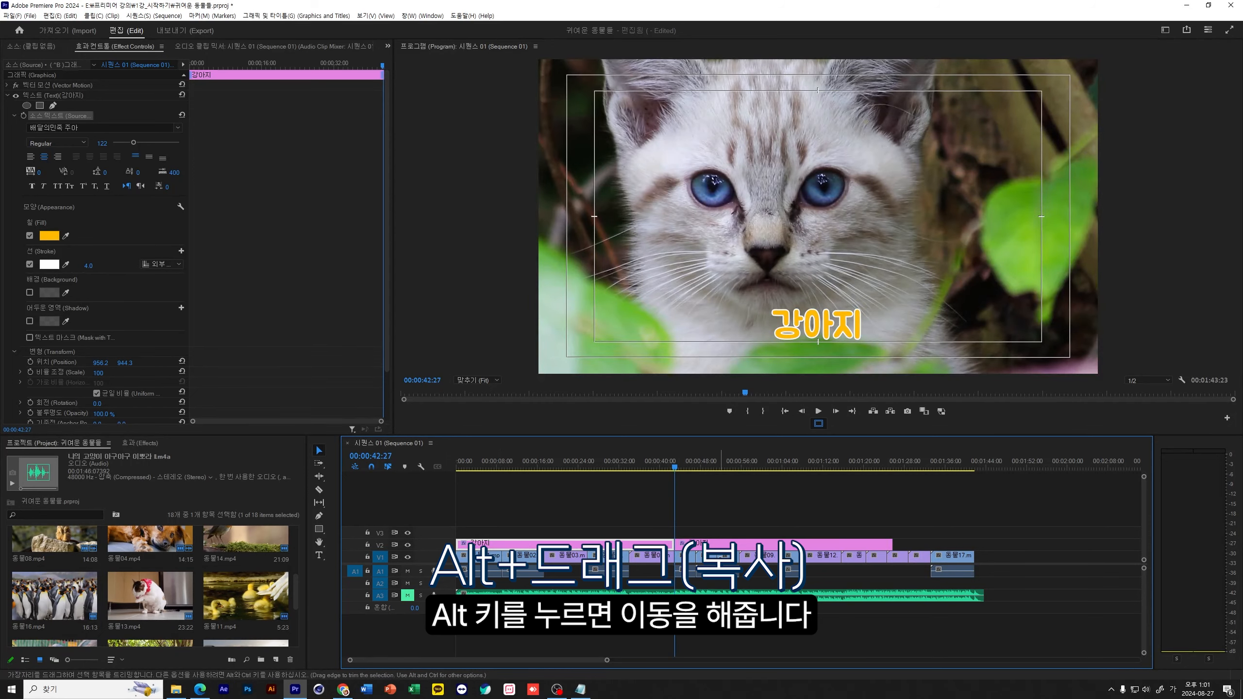
click(693, 469)
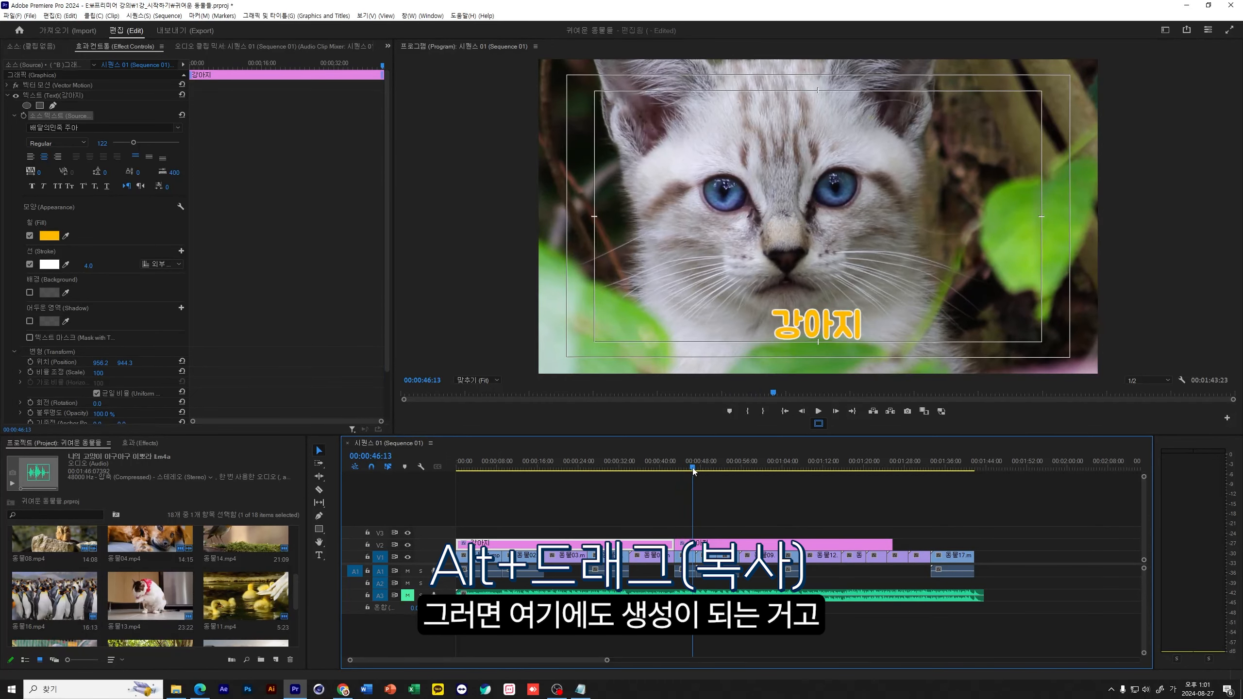
- Shorten the duplicated 강아지 title clip on V2 so it ends shortly after the start of the 동물12 clip
mouse_move(693, 471)
mouse_down()
mouse_move(705, 471)
mouse_move(682, 471)
mouse_move(702, 472)
mouse_up()
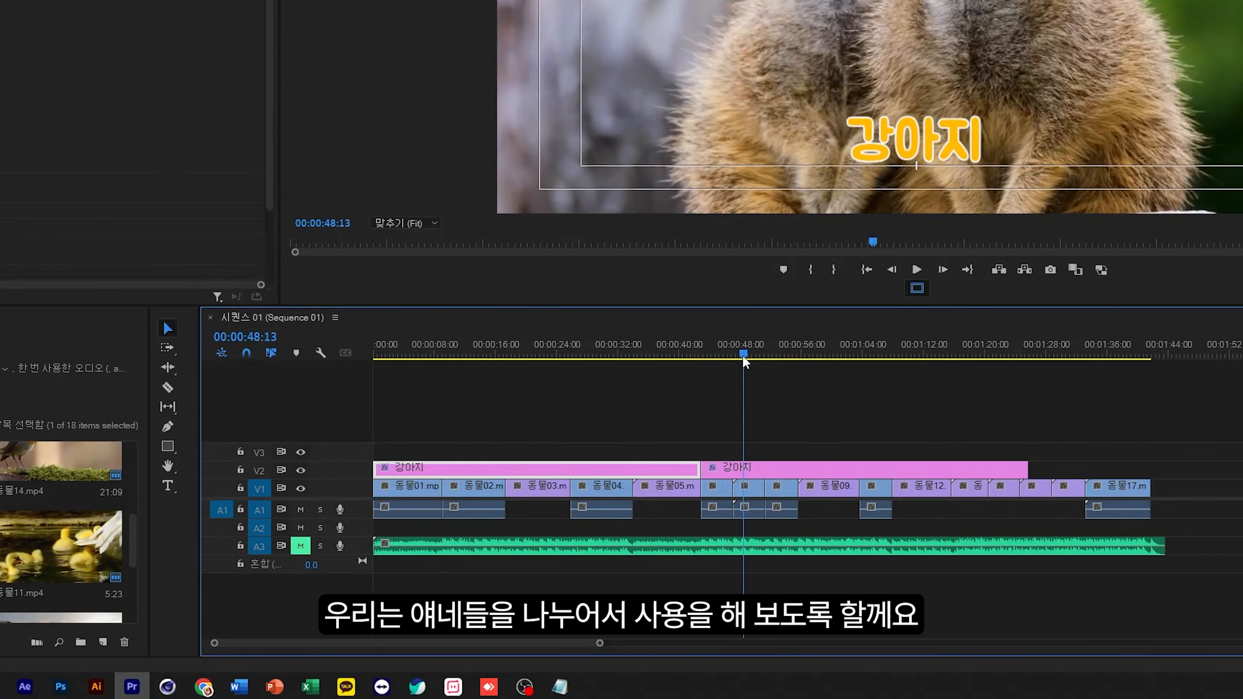
mouse_move(744, 361)
mouse_down()
mouse_move(733, 361)
mouse_move(778, 351)
mouse_move(740, 349)
mouse_up()
click(752, 471)
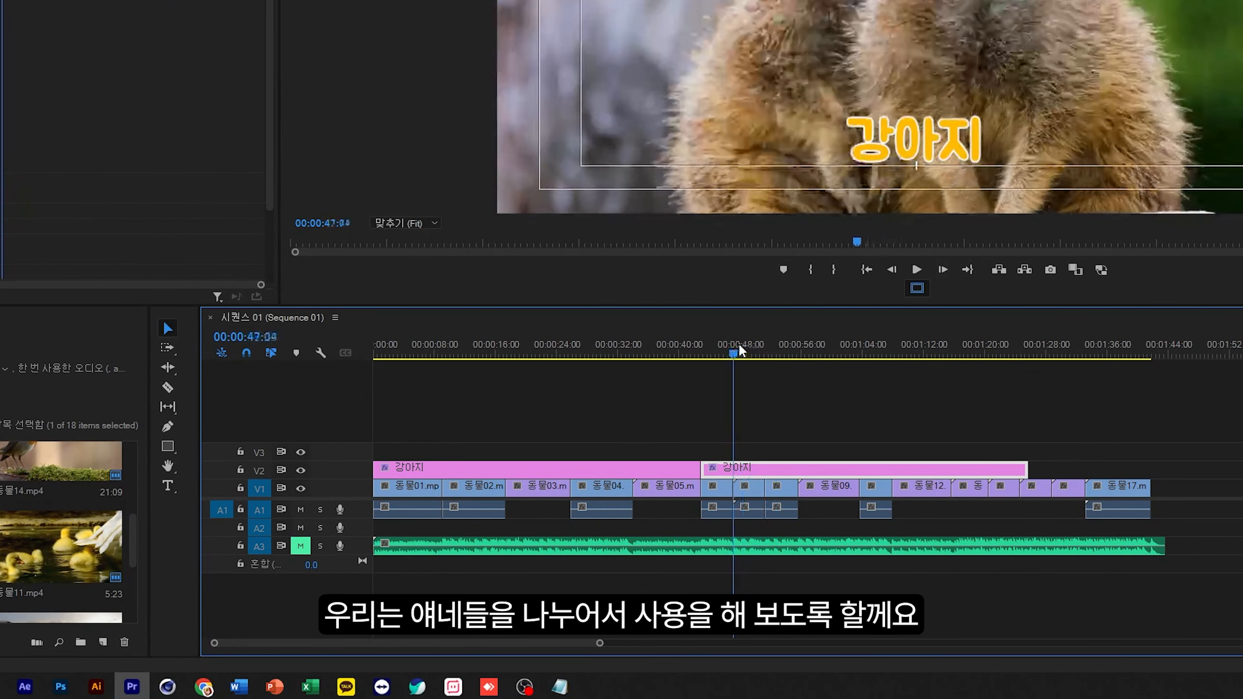
drag(1026, 467, 898, 469)
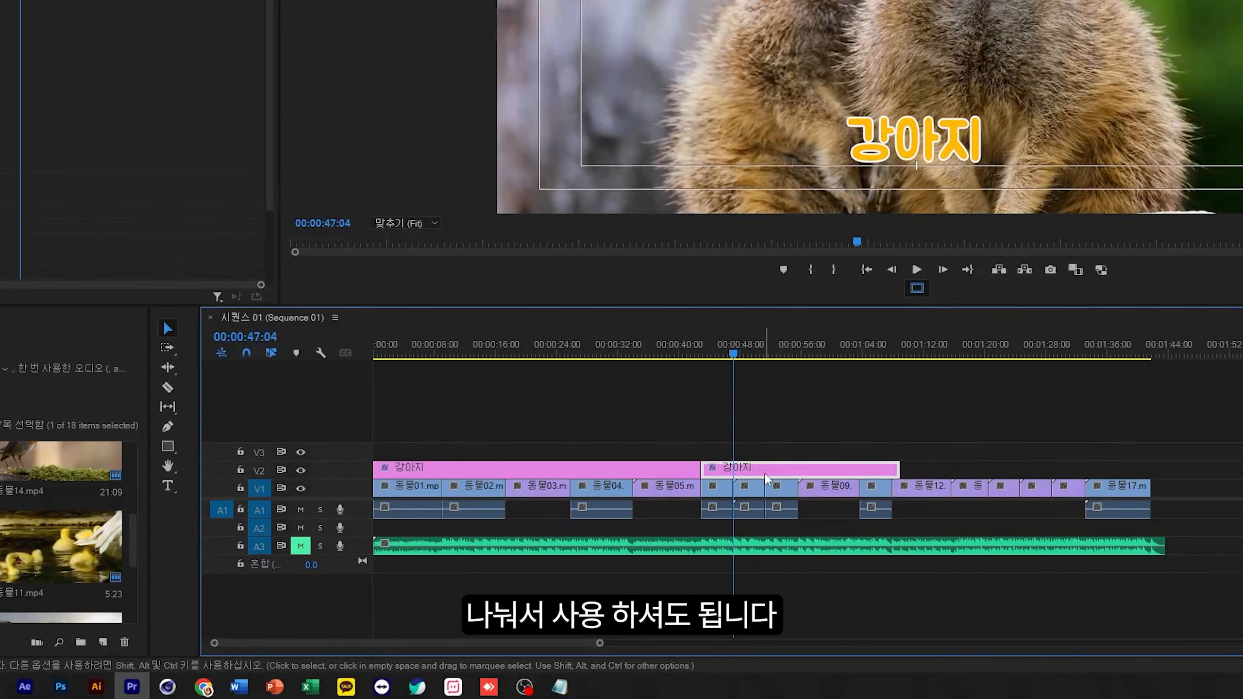
- Split the duplicated title clip on V2 with the Razor tool at each underlying V1 cut up to the rabbit clip
click(168, 389)
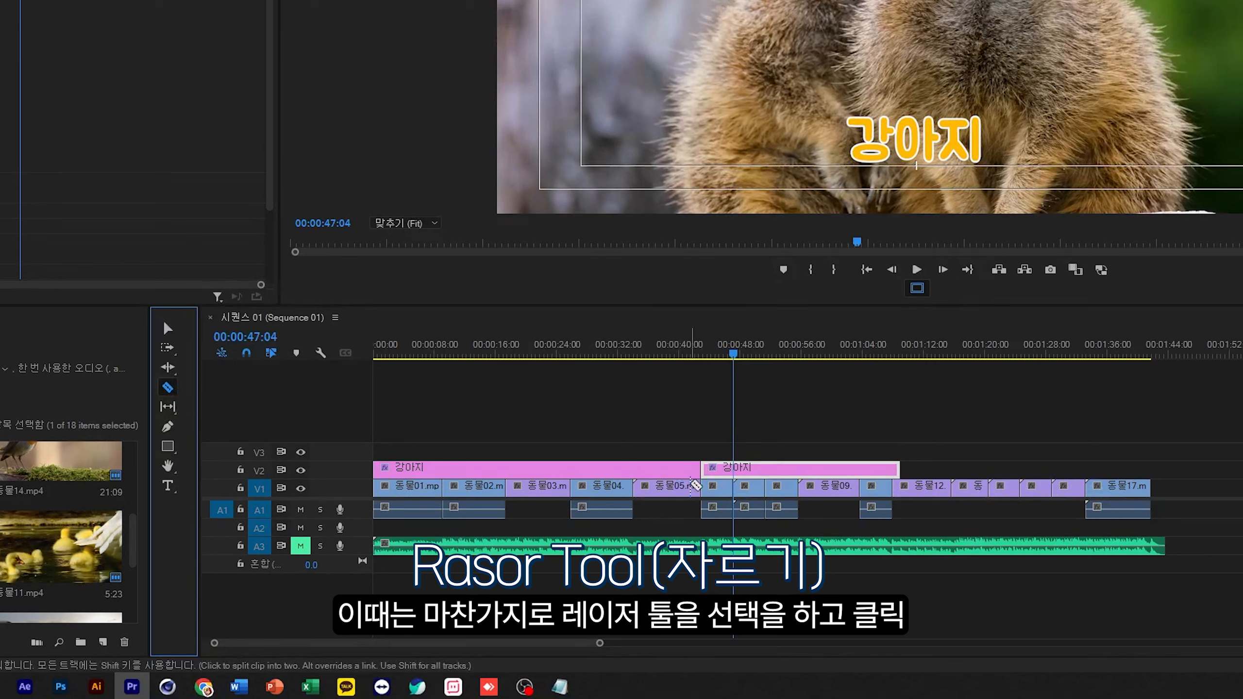
click(732, 469)
click(764, 469)
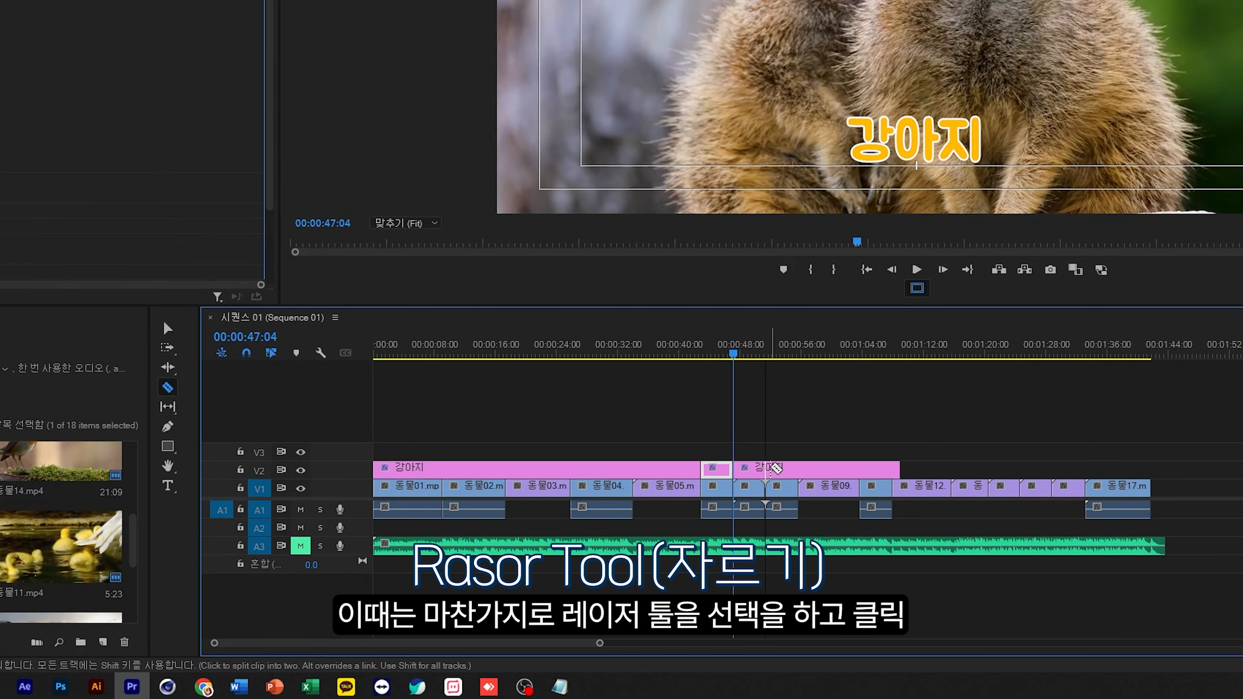
click(798, 469)
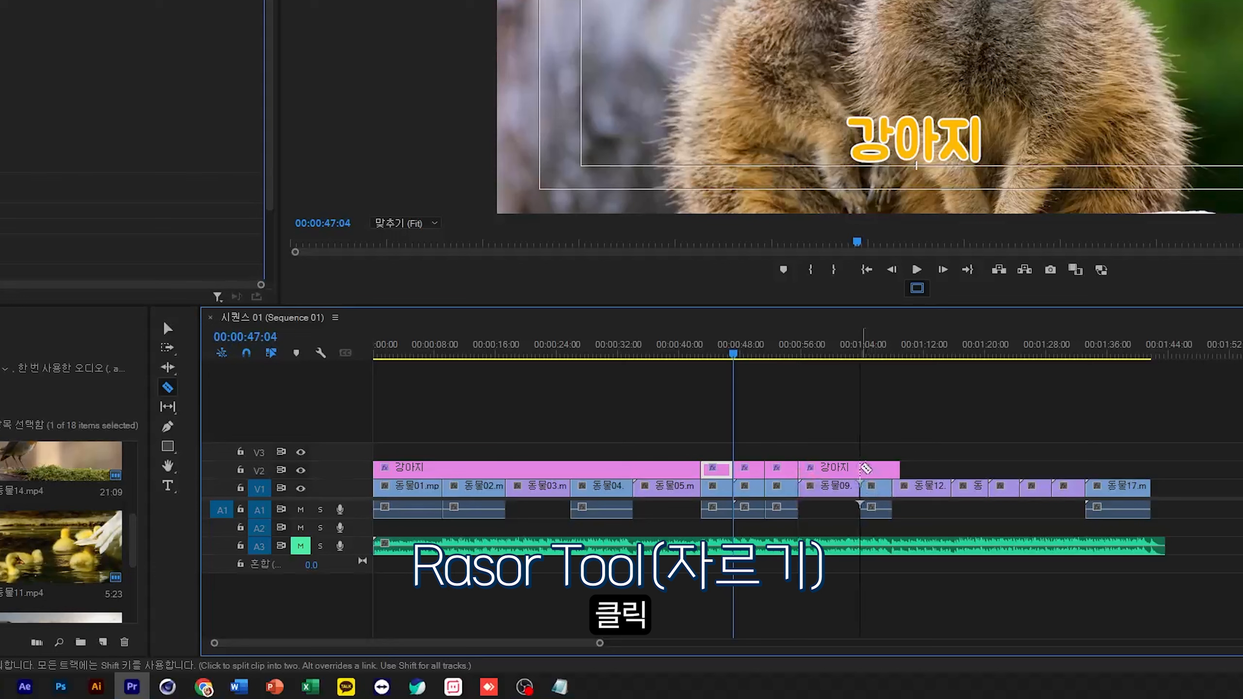
click(859, 469)
- Change the text of the title piece above the white cat clip to 고양이
drag(717, 353, 713, 409)
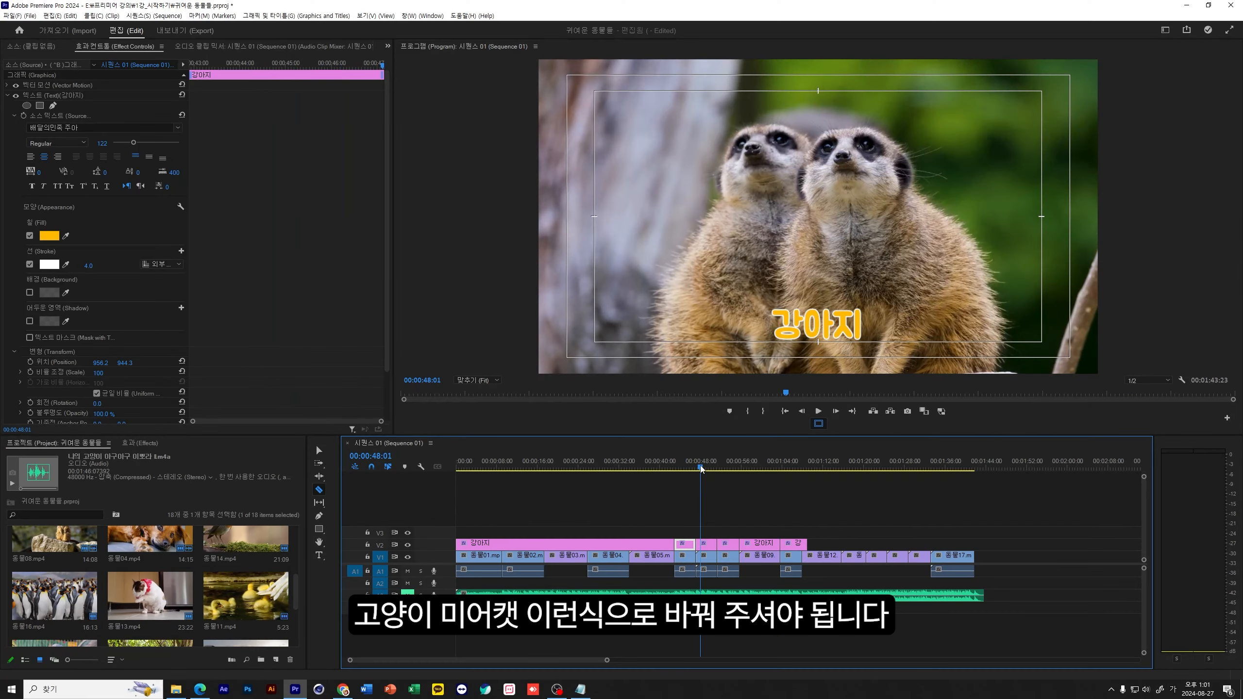
mouse_move(700, 467)
mouse_down()
mouse_move(723, 466)
mouse_move(685, 469)
mouse_up()
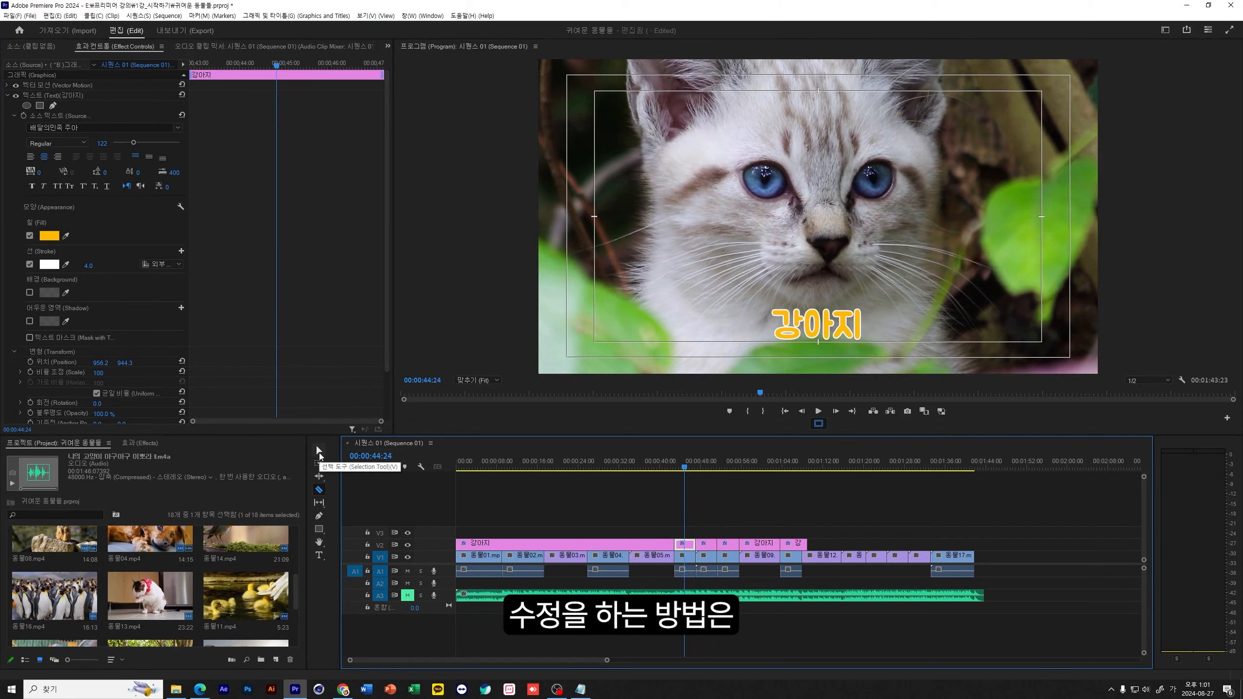
click(318, 451)
click(690, 548)
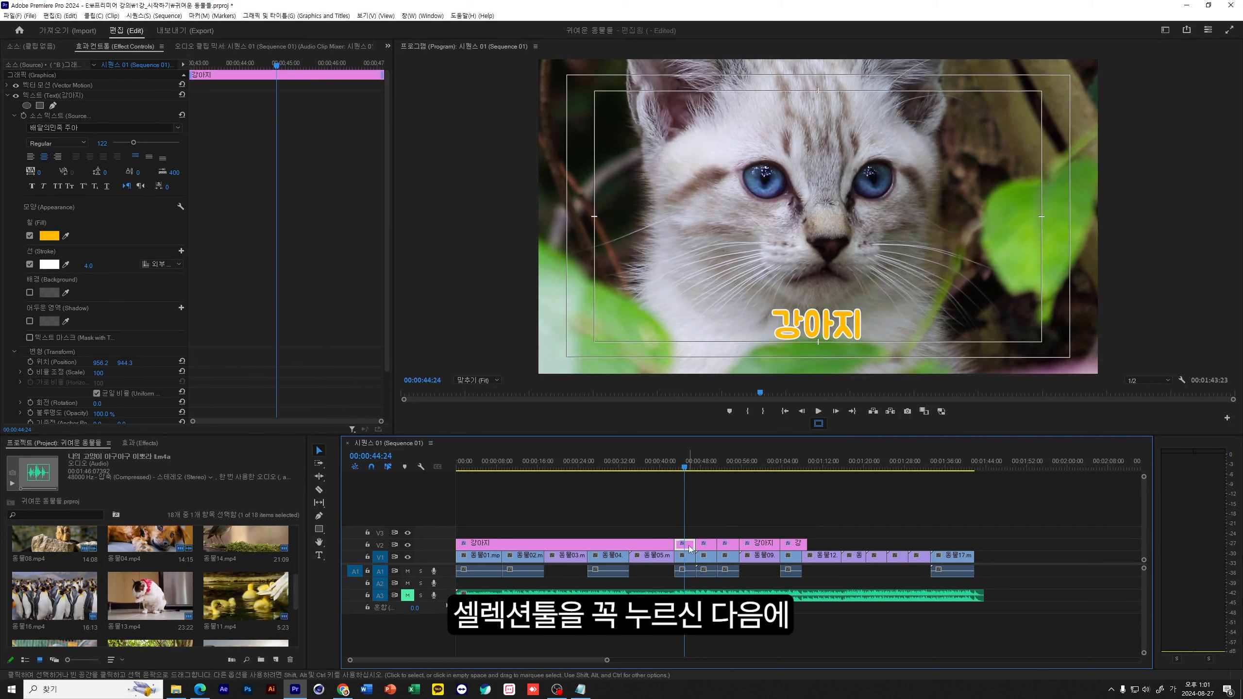
click(818, 329)
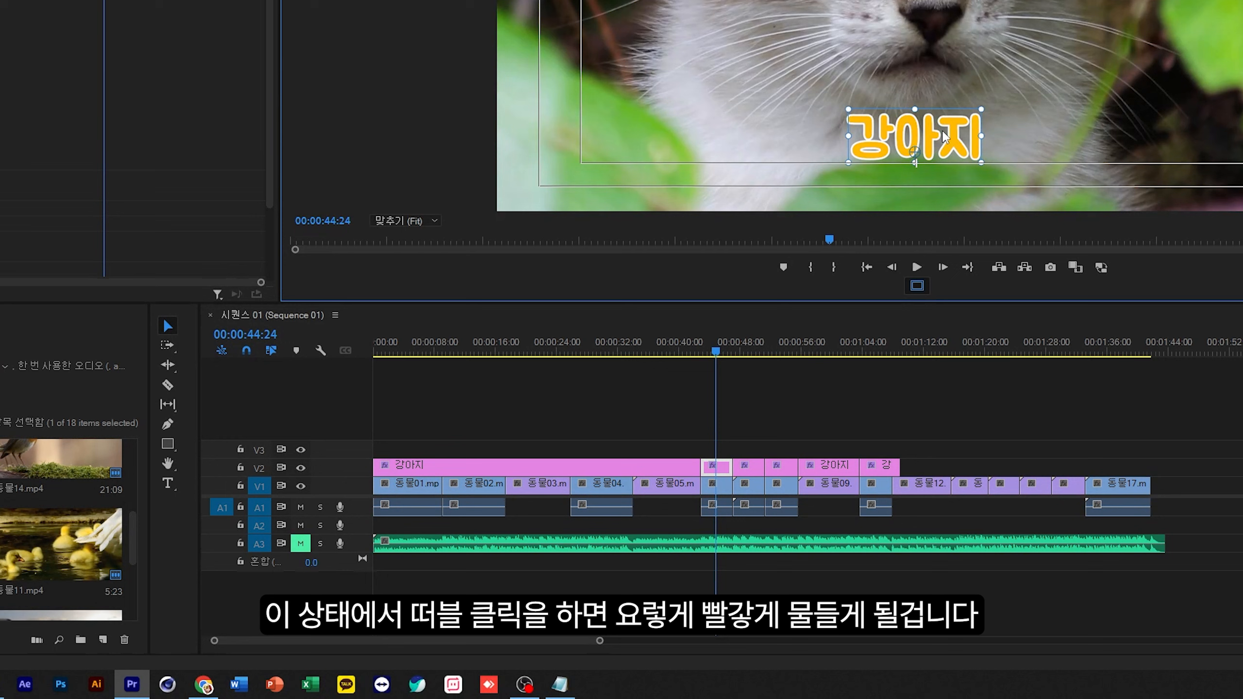
double_click(944, 135)
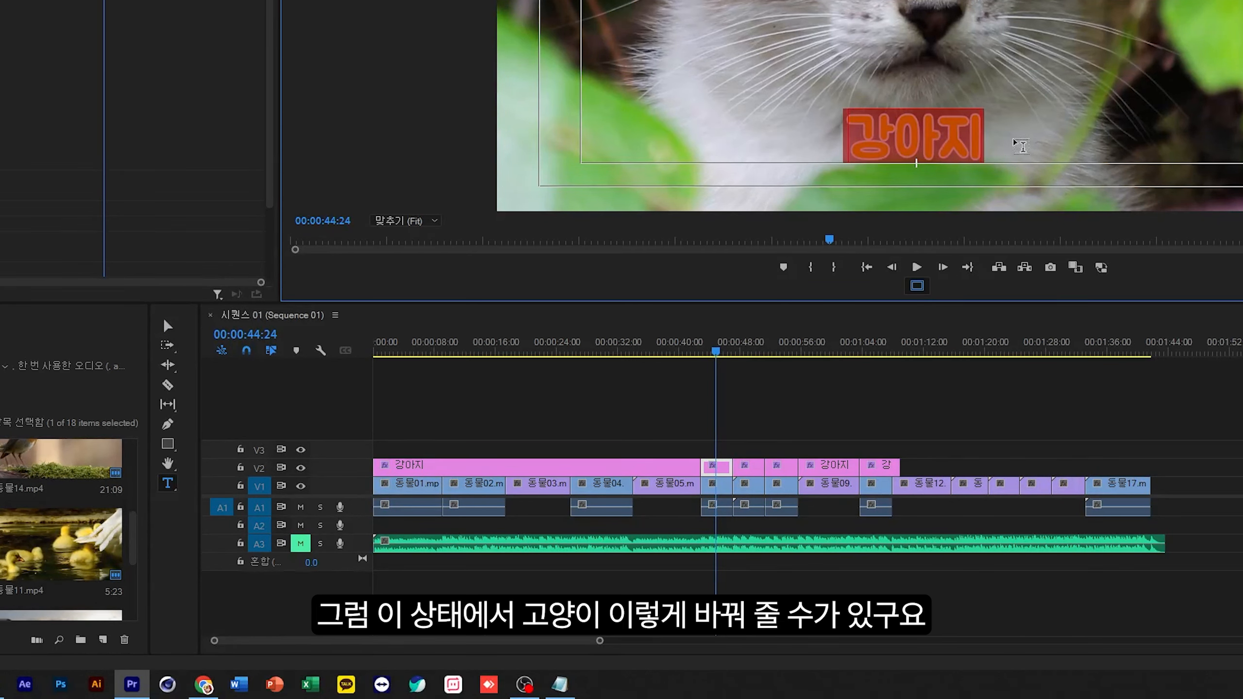
text(고양이)
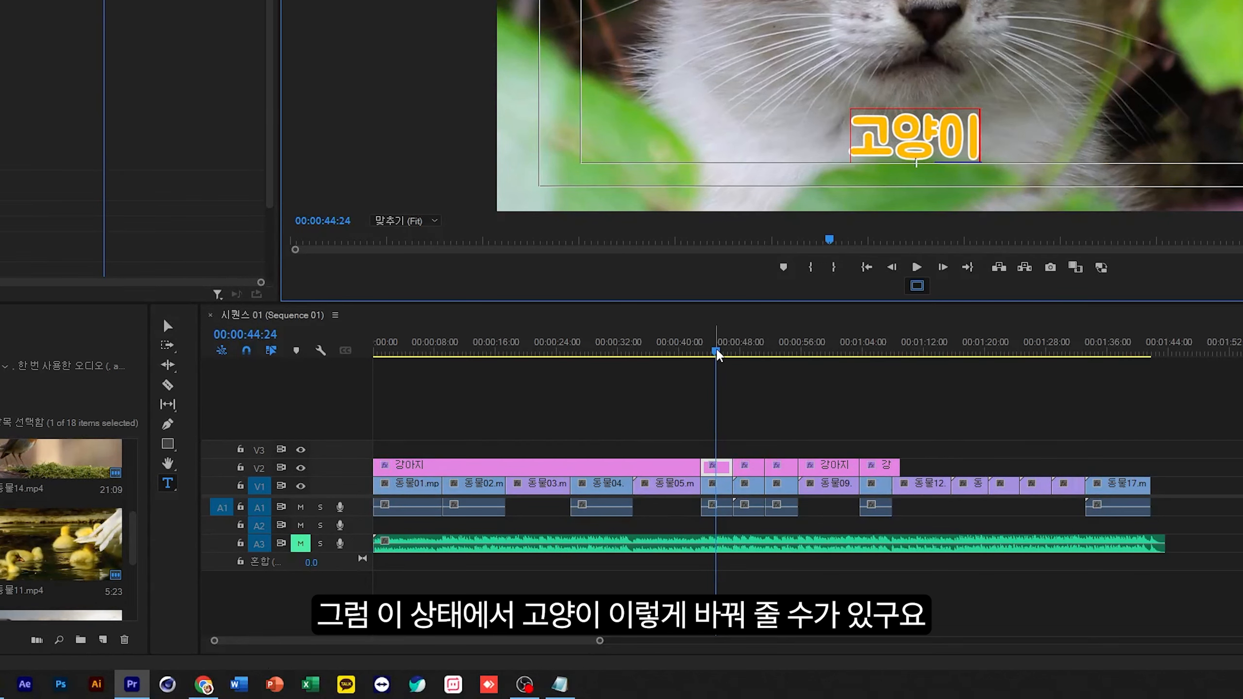
- Change the text of the title piece above the first meerkat clip to 미어캣
drag(718, 356, 752, 353)
click(747, 467)
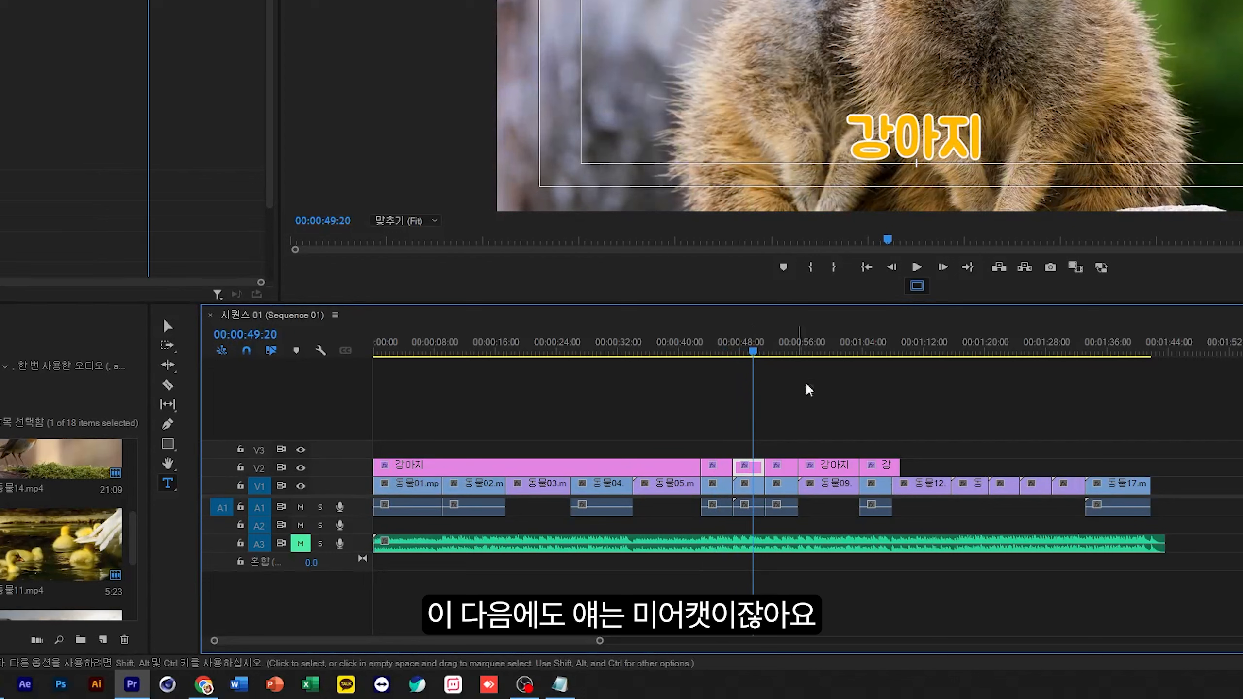
double_click(908, 136)
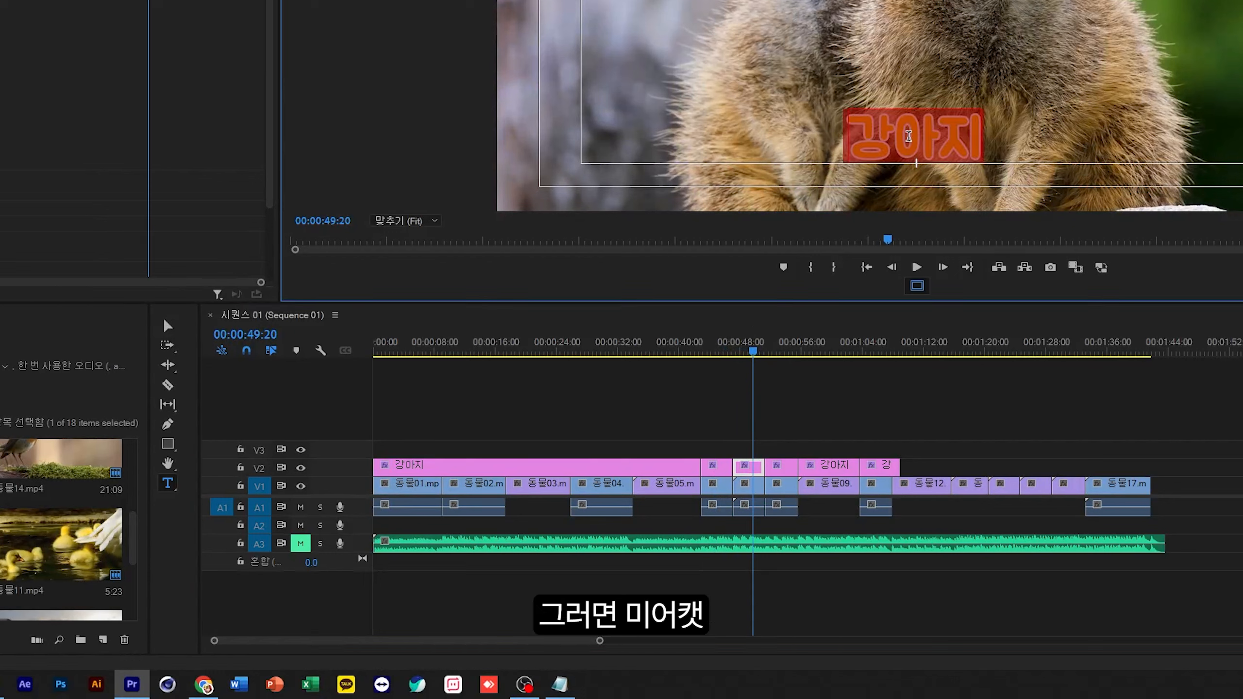
text(미어캣)
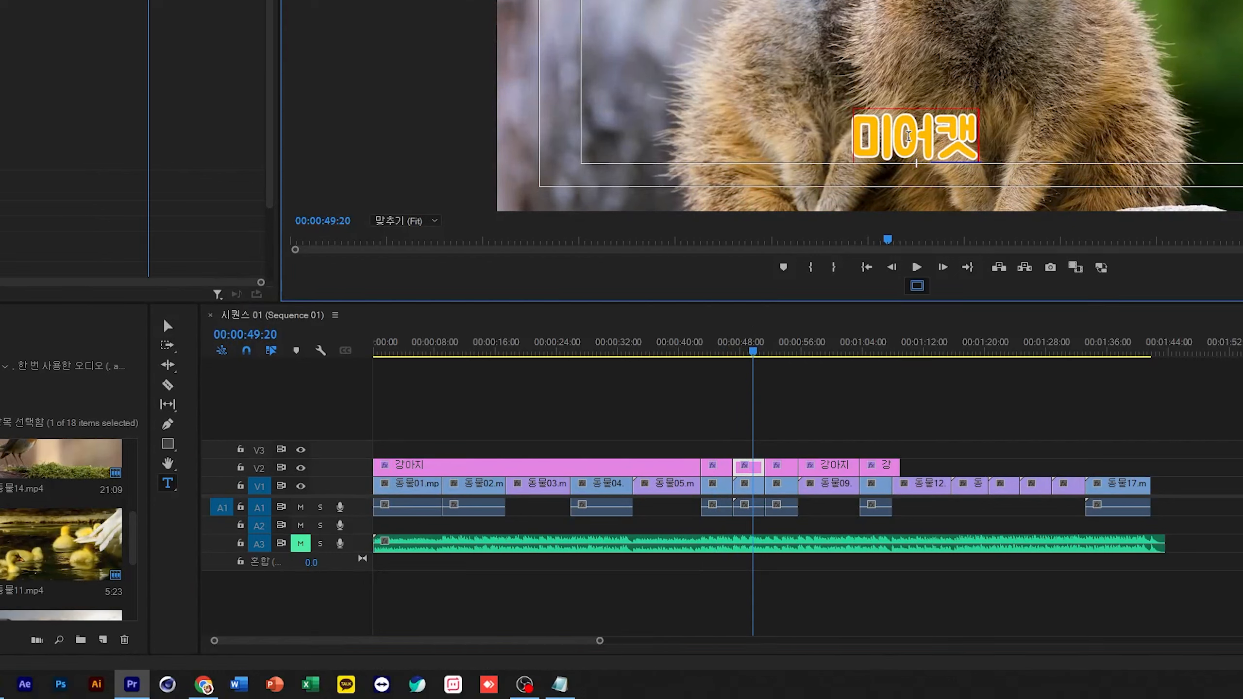
- Delete the title piece above the second meerkat clip and extend the 미어캣 title to the start of the 동물09 clip
mouse_move(755, 354)
mouse_down()
mouse_move(725, 355)
mouse_move(777, 354)
mouse_up()
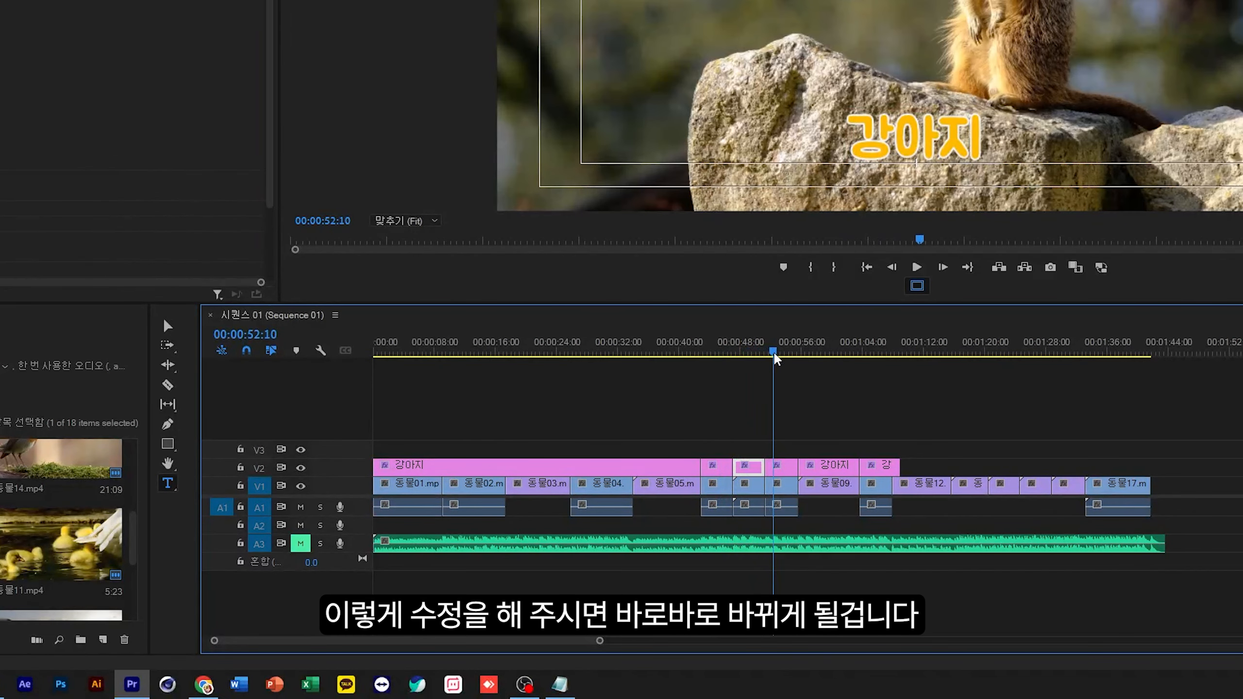
click(785, 465)
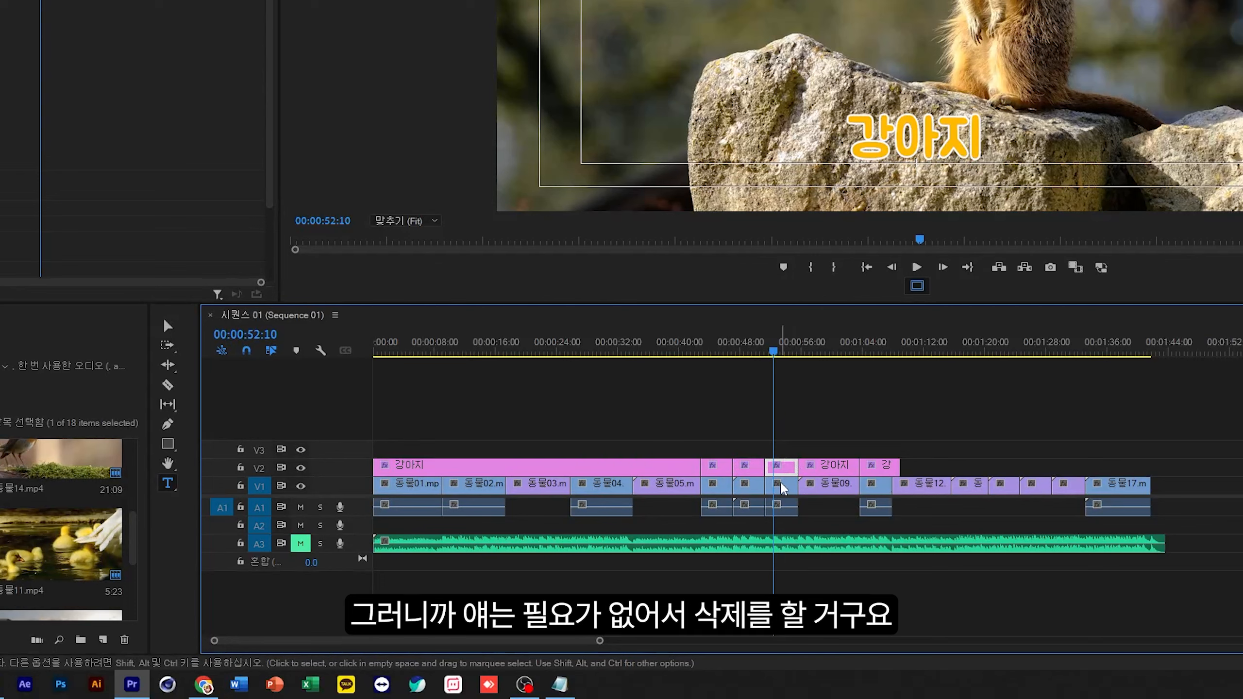
key(Delete)
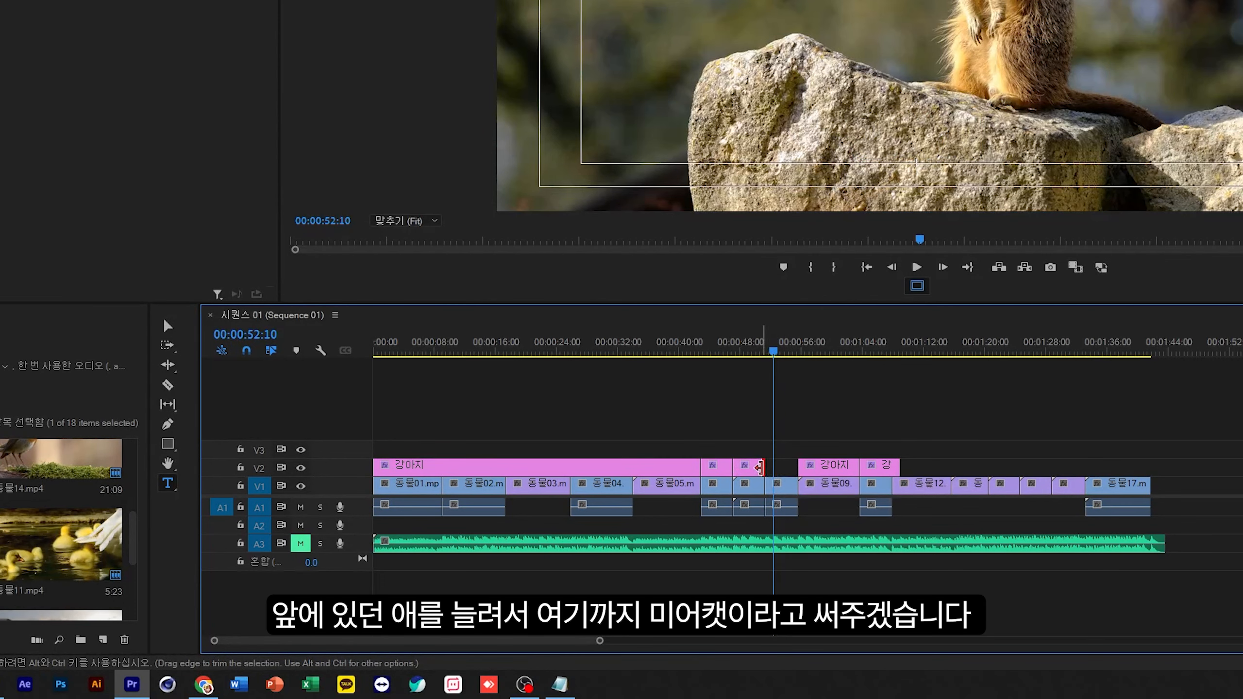
drag(759, 468, 795, 468)
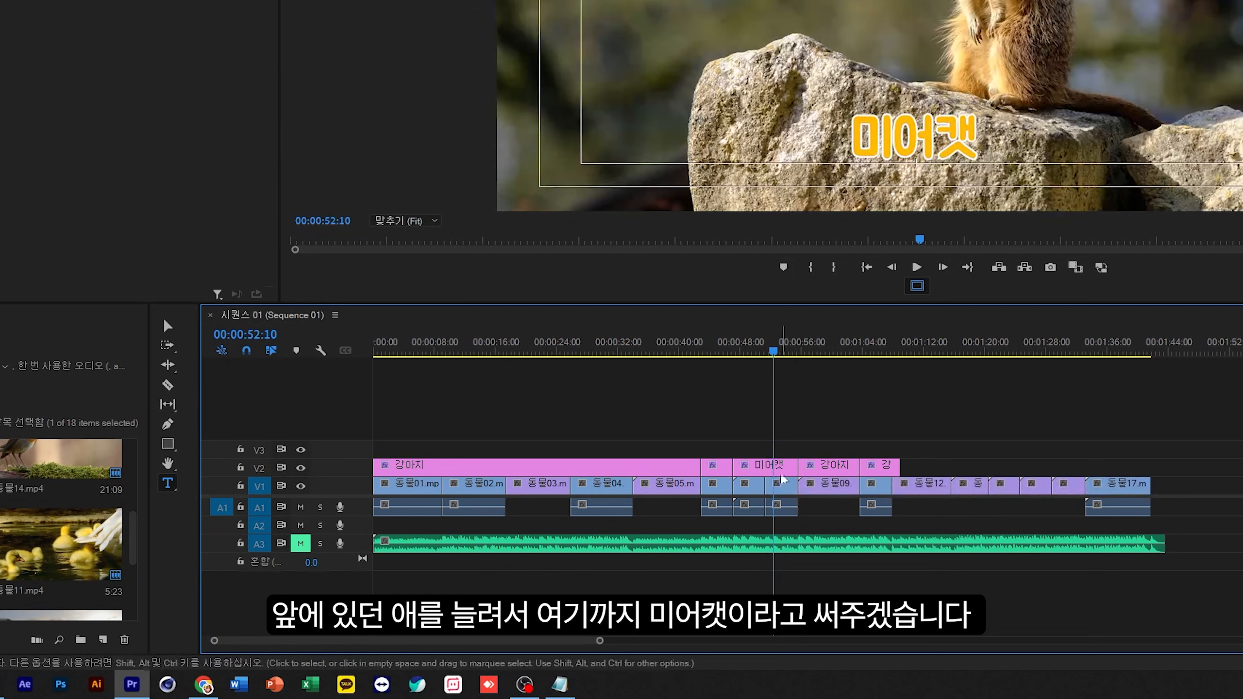
- Change the text of the title piece above the 동물09 parrot clip to 앵무새
drag(773, 351, 834, 354)
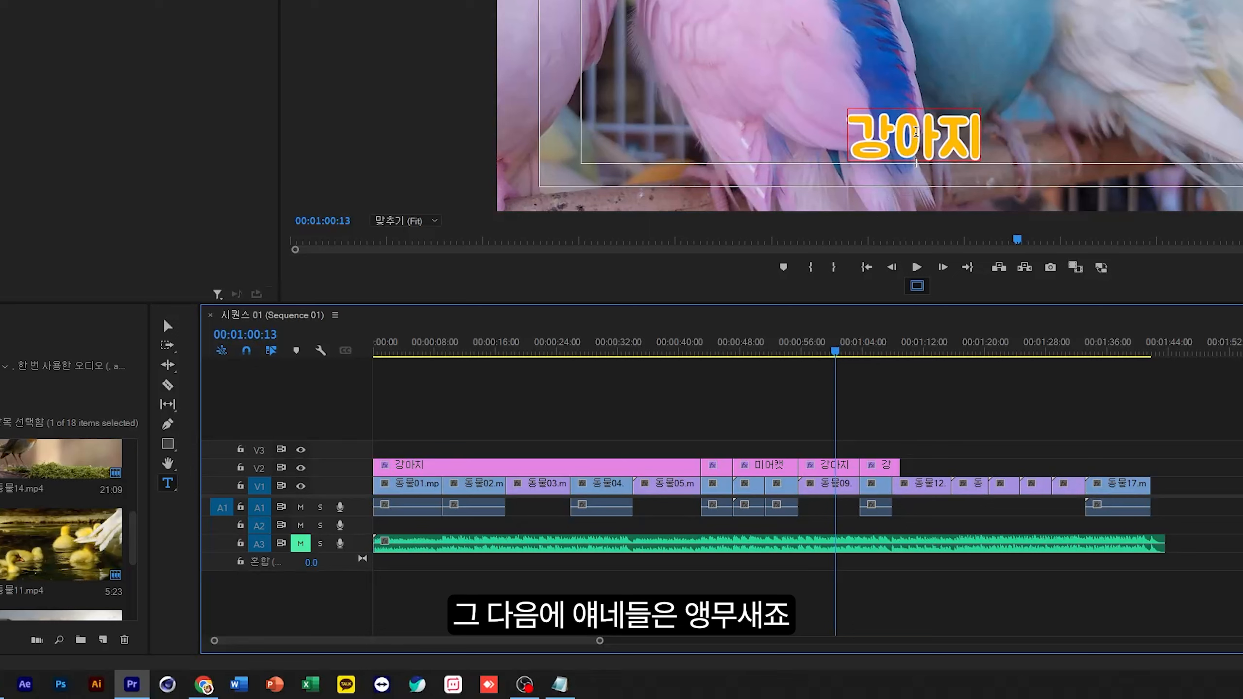
double_click(916, 132)
text(앵)
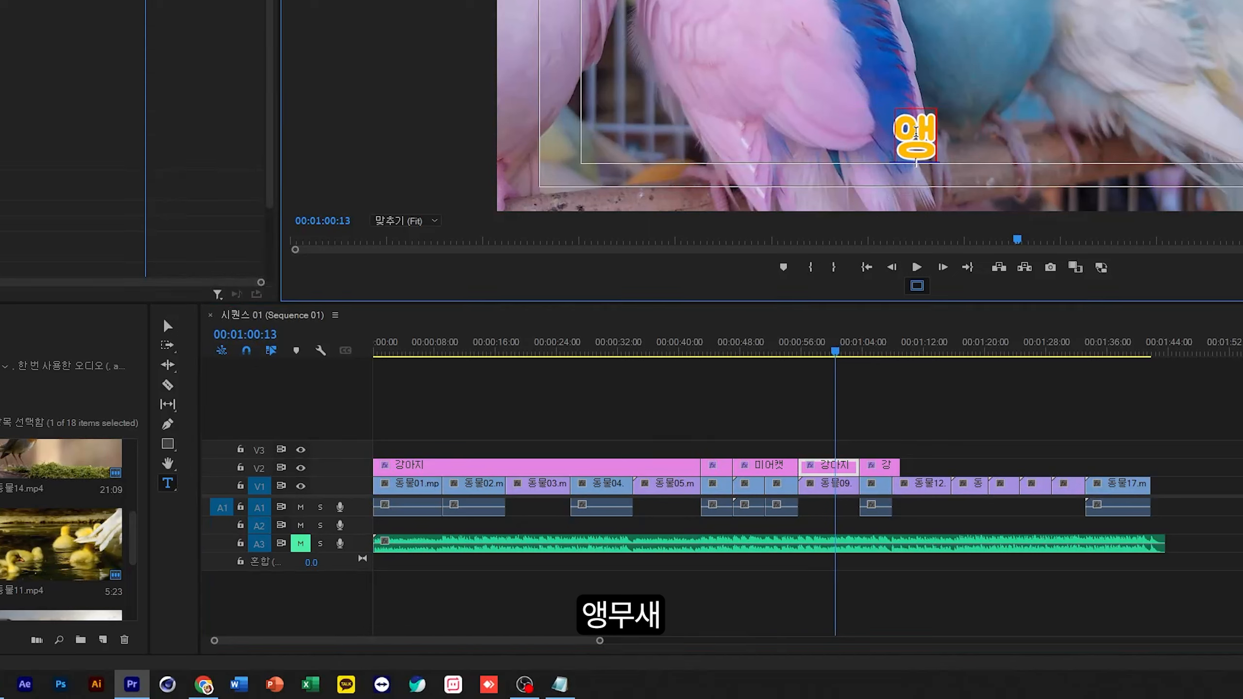
text(무새)
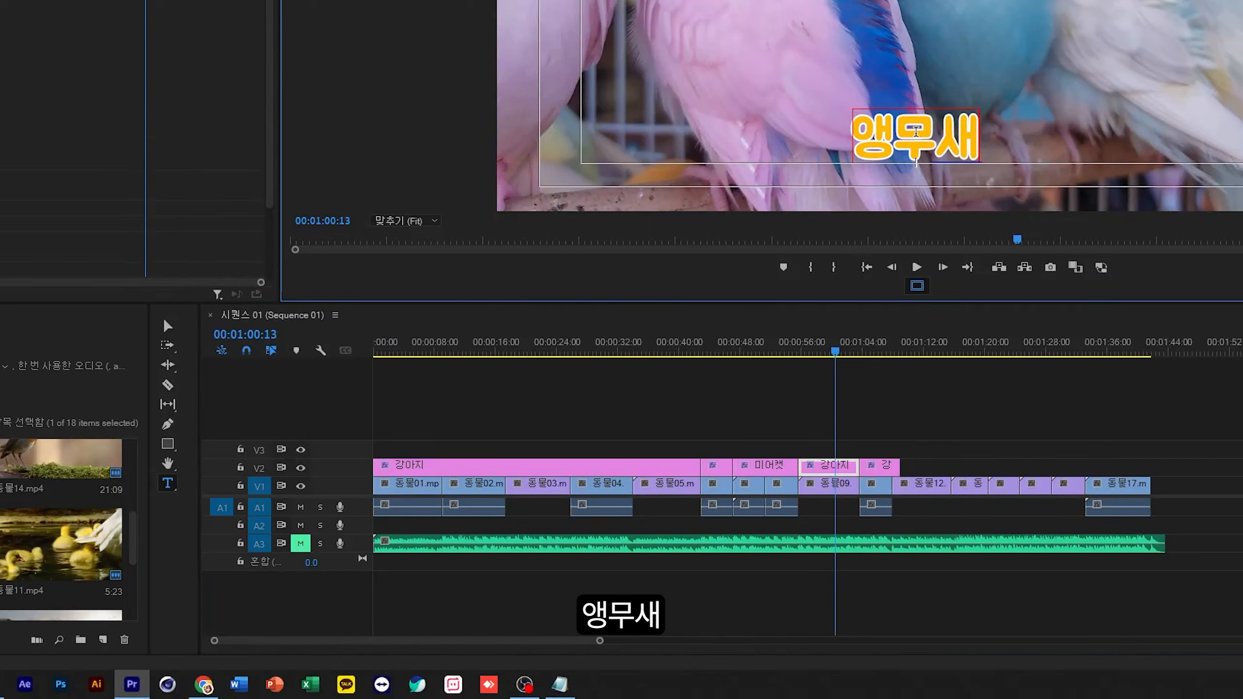
click(848, 380)
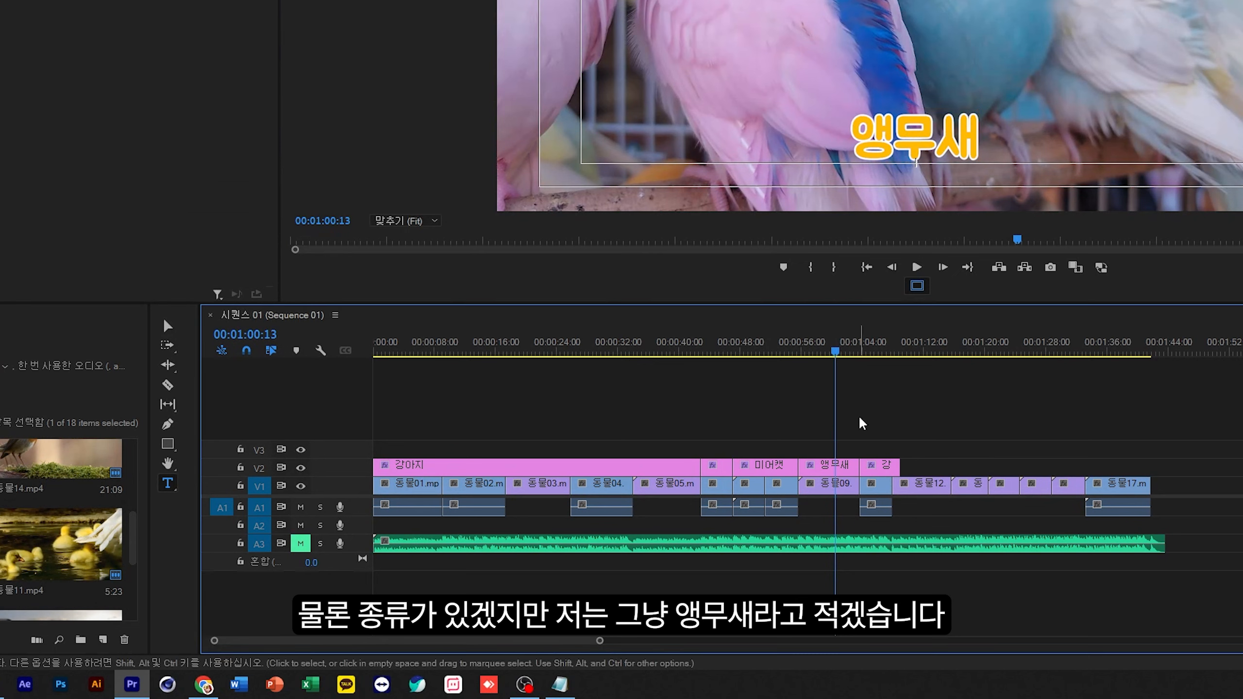
- Trim the last title piece on V2 to the end of the rabbit clip and change its text to 토끼
drag(836, 354, 882, 356)
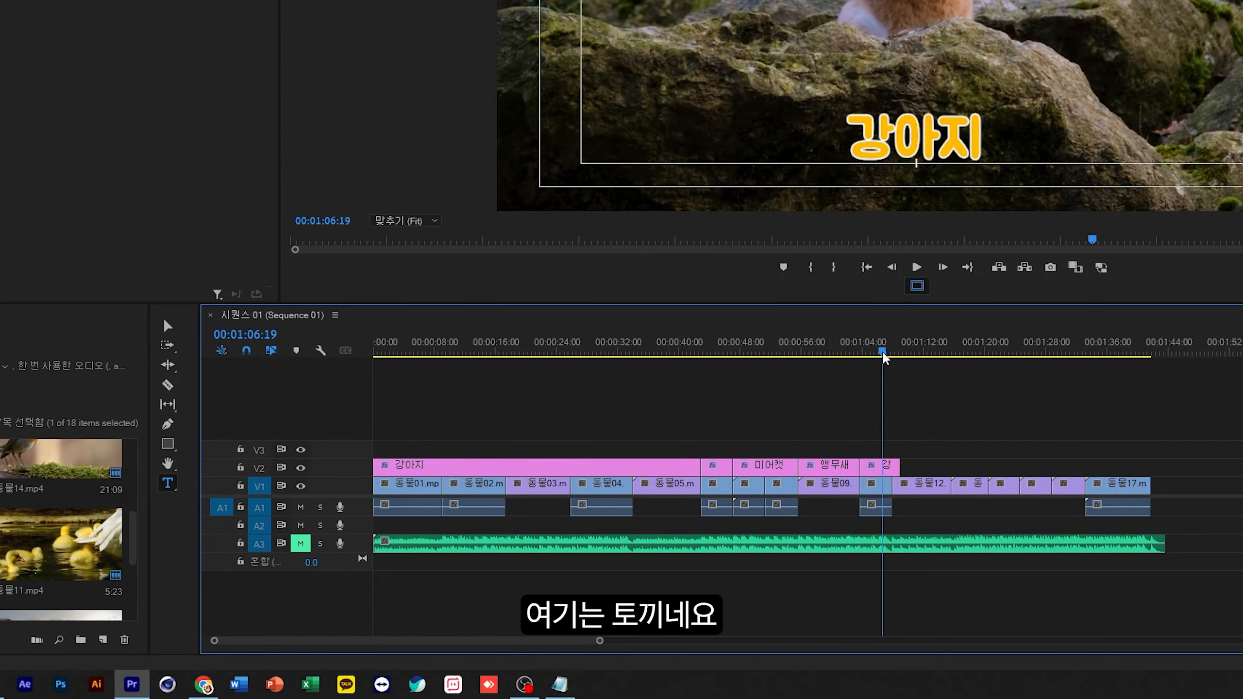
drag(893, 464, 891, 464)
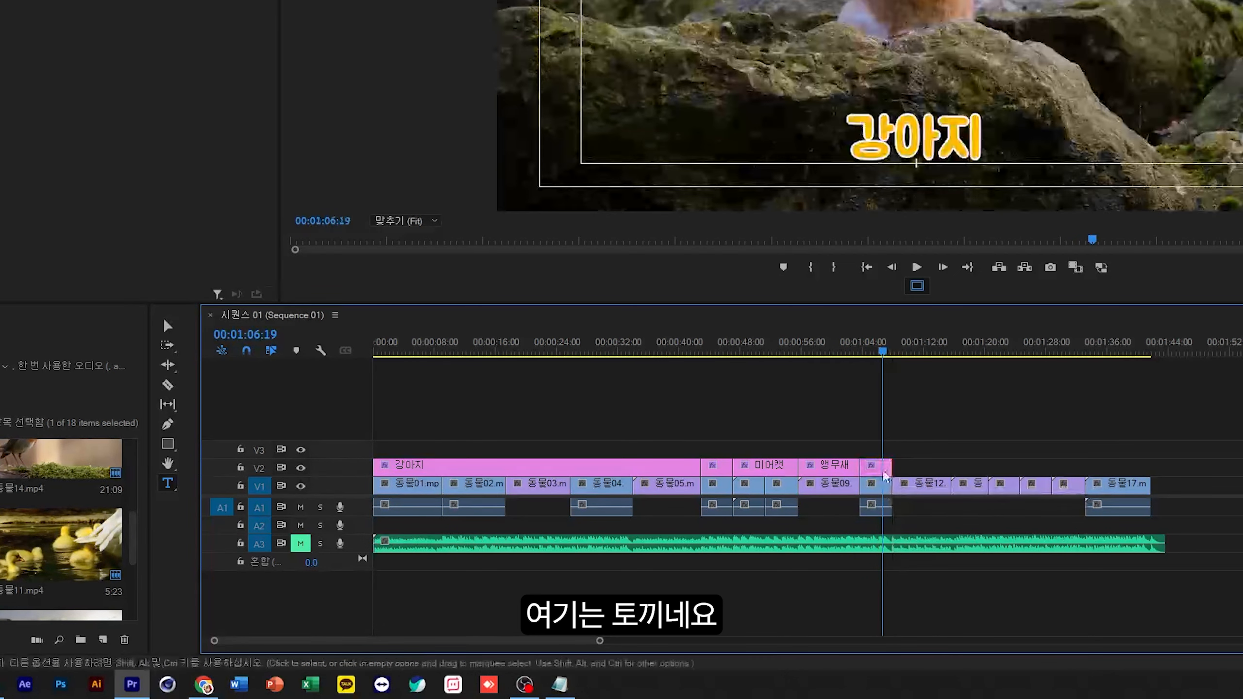
double_click(920, 137)
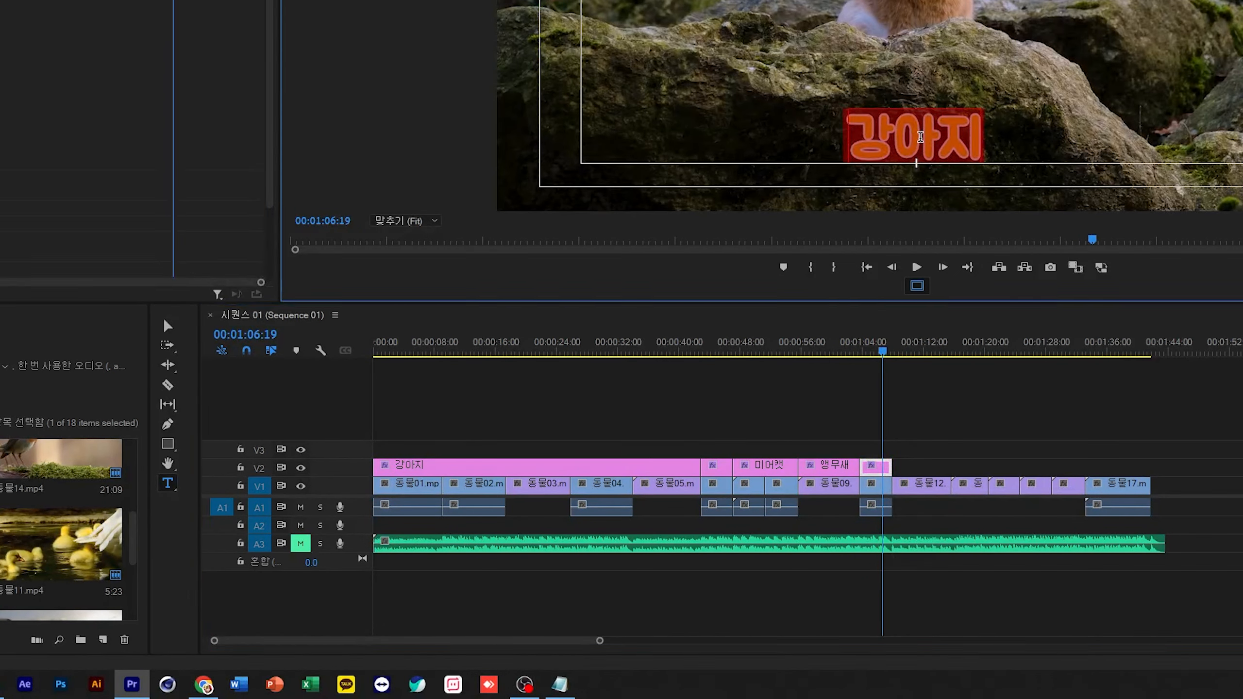
text(ㅓ)
key(BackSpace)
text(토끼)
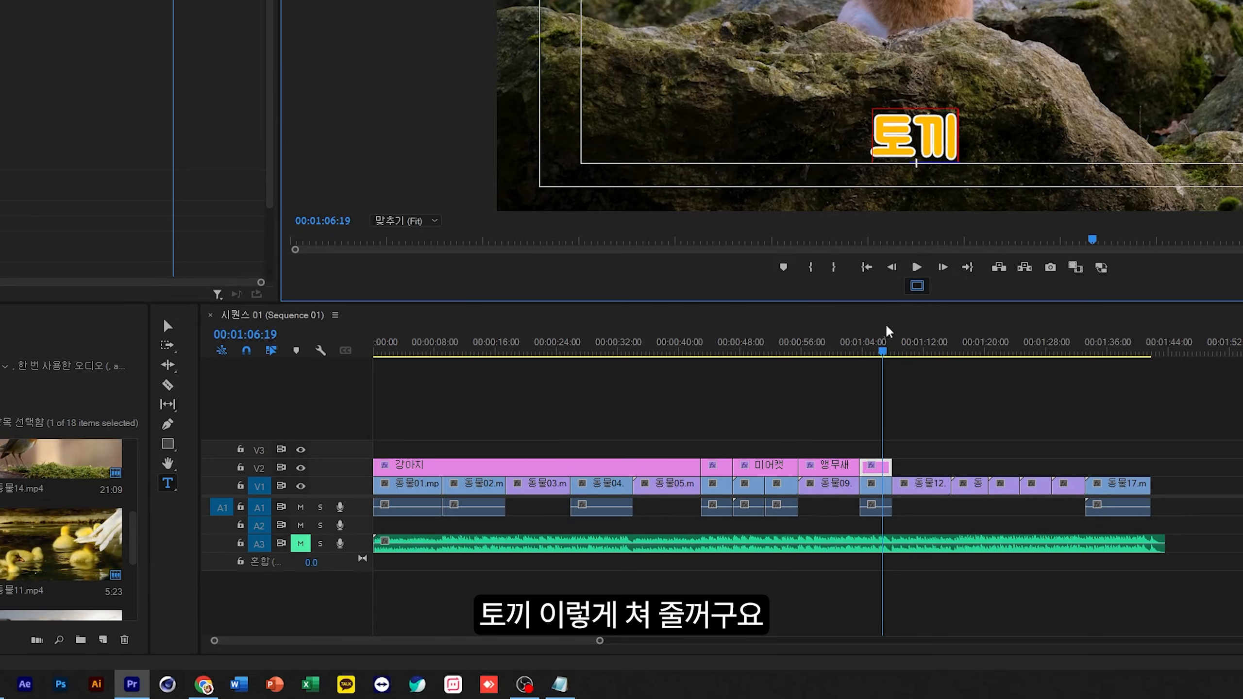
- Duplicate the 고양이 title directly after the 토끼 title on V2 and extend the copy to the end of the 동물12 clip
mouse_move(892, 351)
mouse_down()
mouse_move(999, 354)
mouse_move(719, 335)
mouse_move(927, 339)
mouse_move(892, 342)
mouse_up()
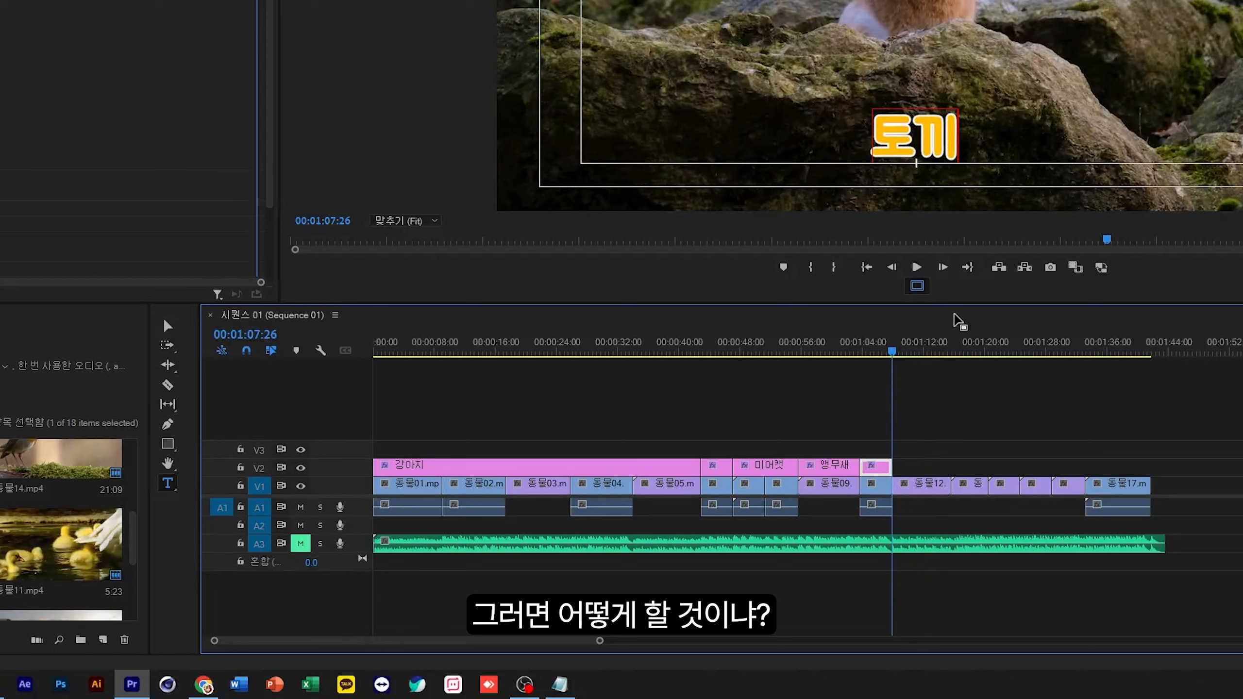
click(724, 469)
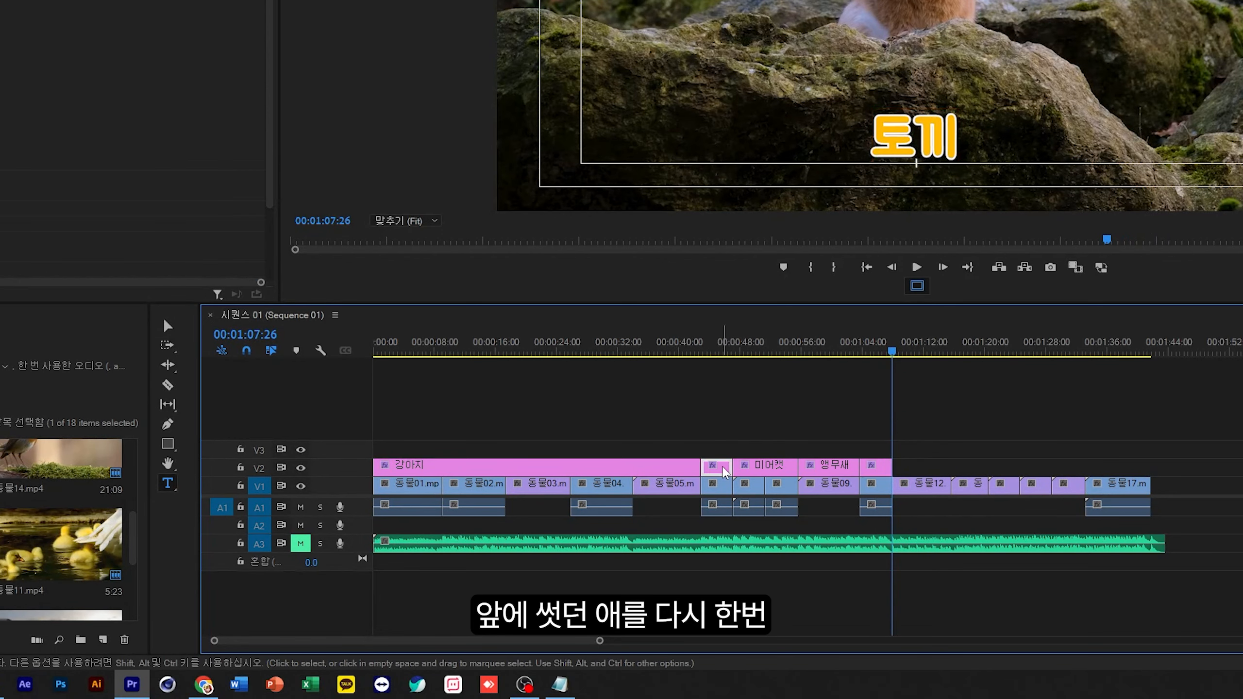
drag(724, 472, 919, 482)
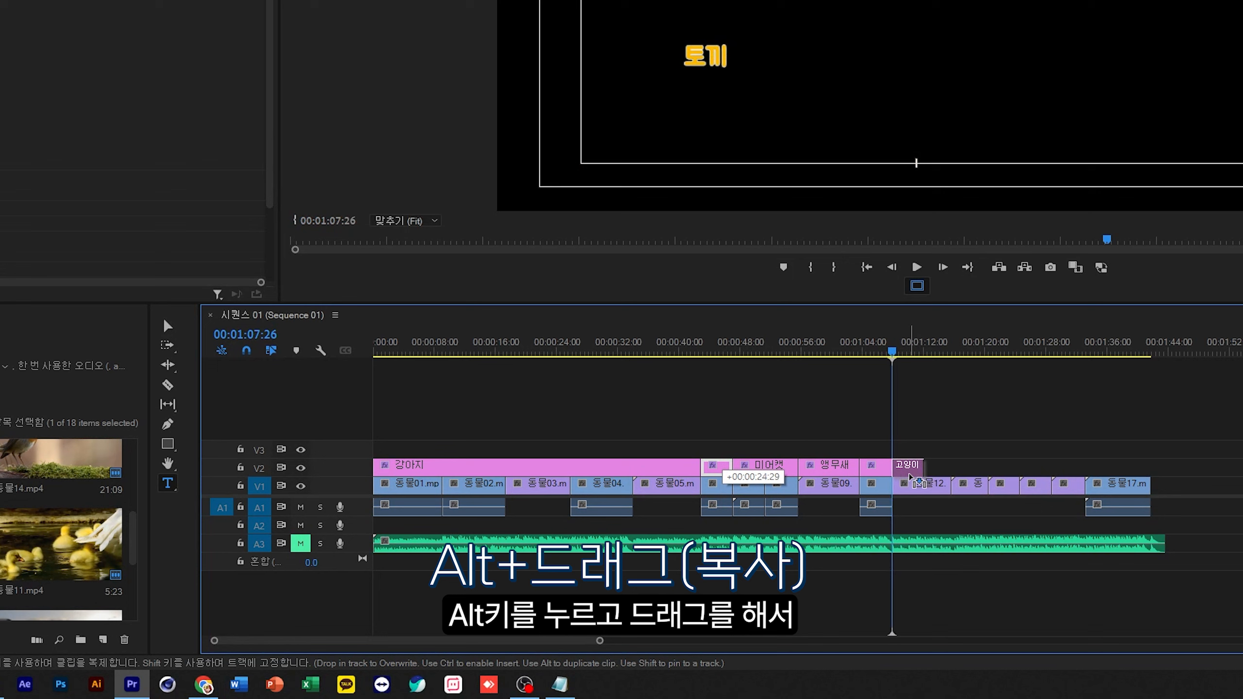
drag(716, 469, 950, 463)
click(895, 351)
drag(898, 353, 949, 362)
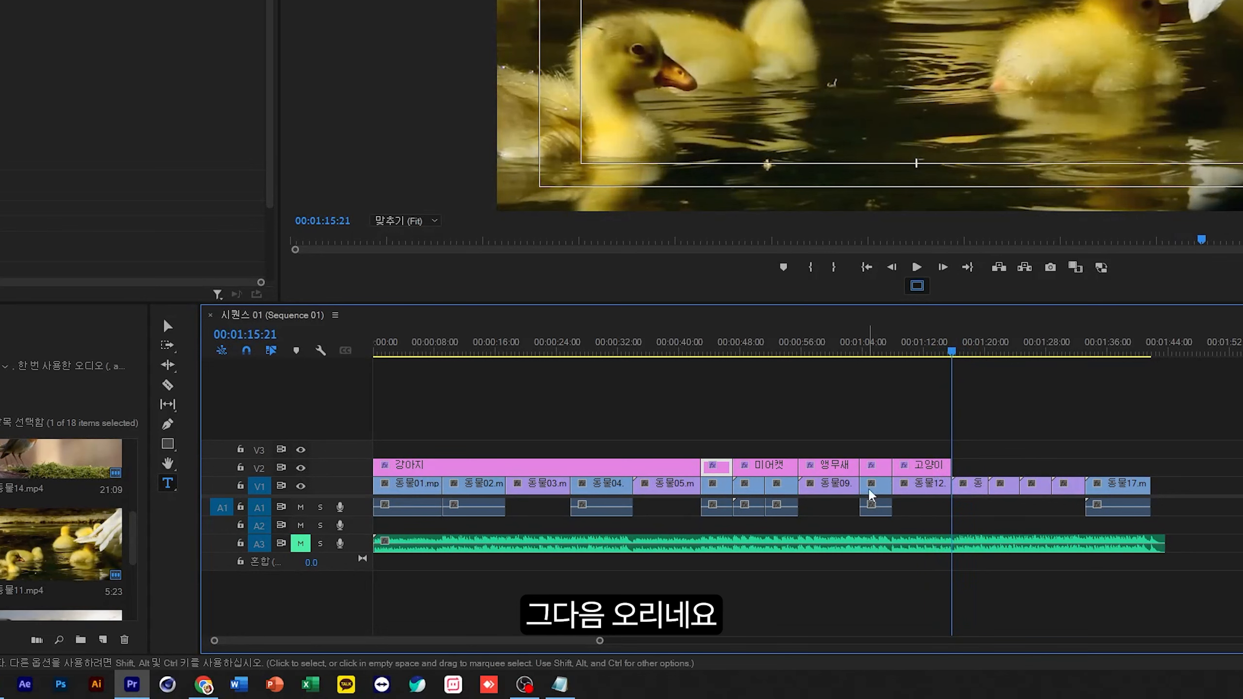
- Duplicate the 고양이 title above the duckling clip and change the copy's text to 오리
drag(915, 474, 986, 467)
double_click(916, 139)
text(오리)
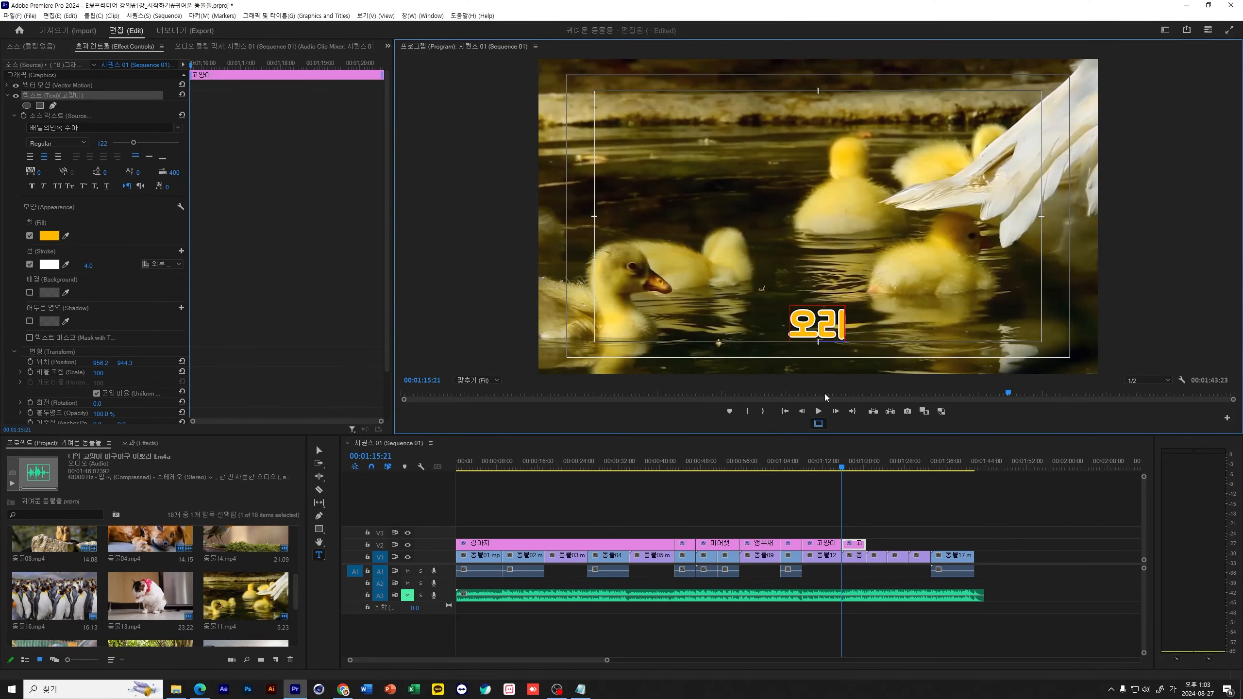
- Continue copying the 고양이 title along V2 up to the robin clip and change the text of the copy there to 새
drag(875, 465, 867, 465)
drag(825, 546, 891, 544)
key(space)
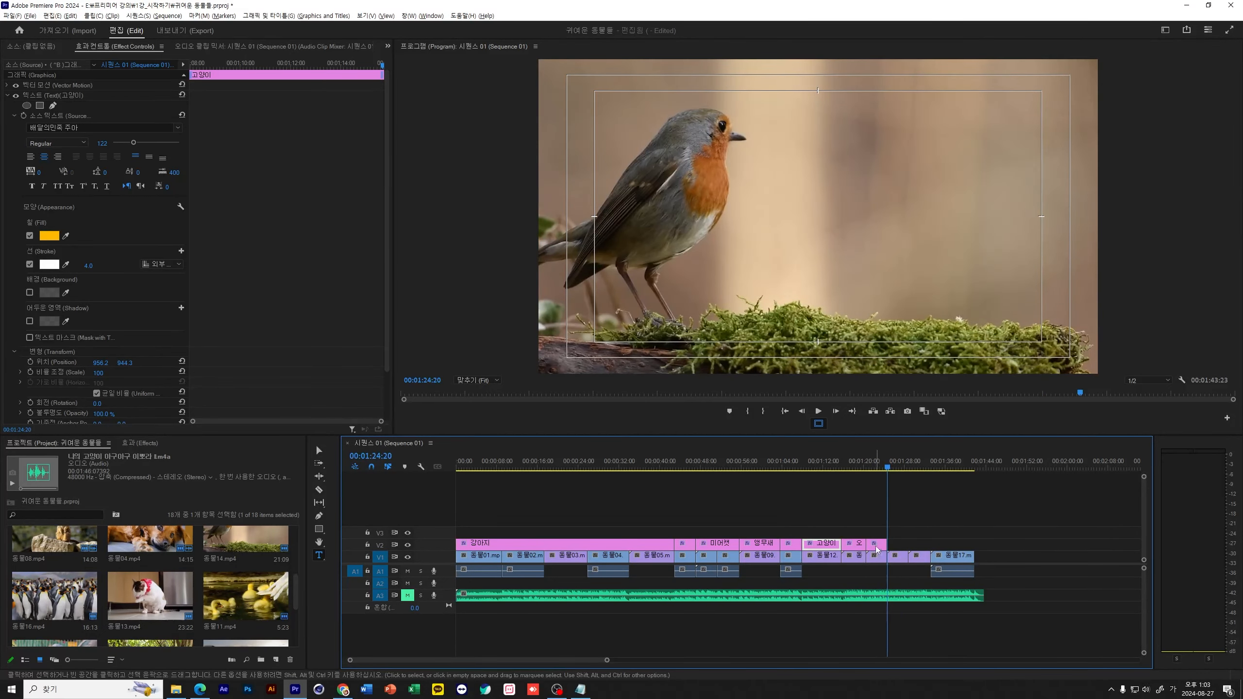
click(898, 545)
click(890, 467)
double_click(816, 324)
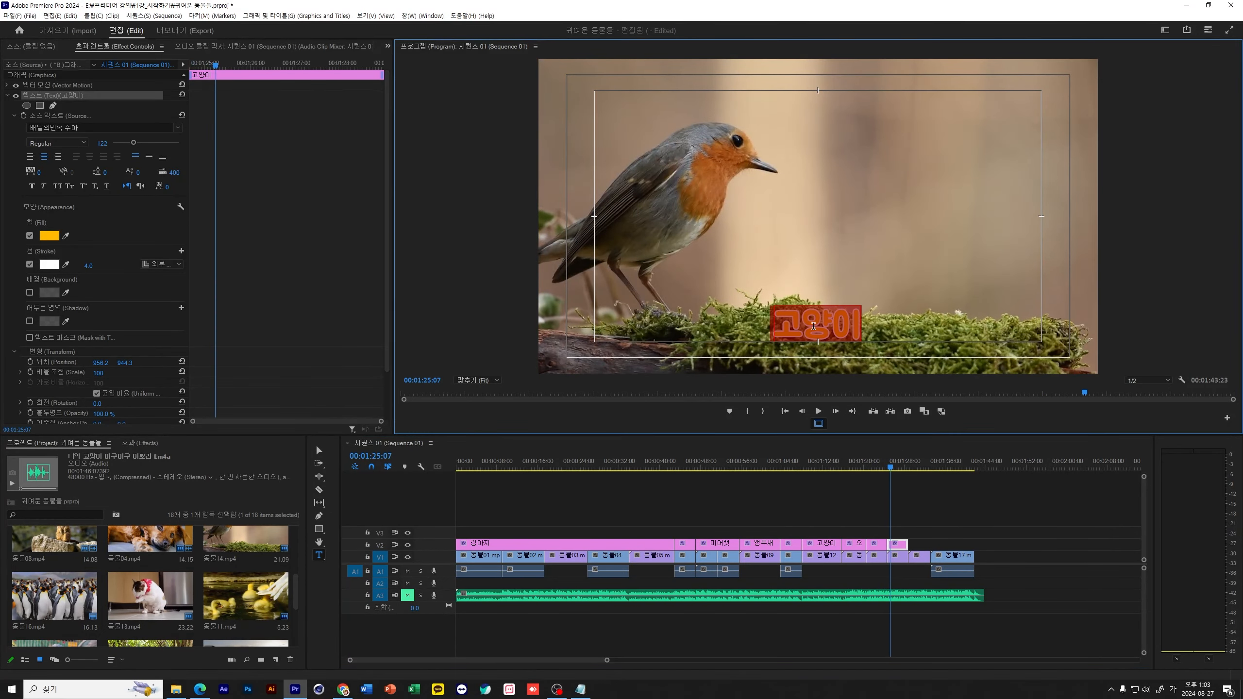
text(새)
- Duplicate the 새 title above the penguin clip on V2 and change the copy's text to 펭귄
drag(890, 468, 911, 469)
drag(902, 544, 930, 542)
key(space)
double_click(820, 320)
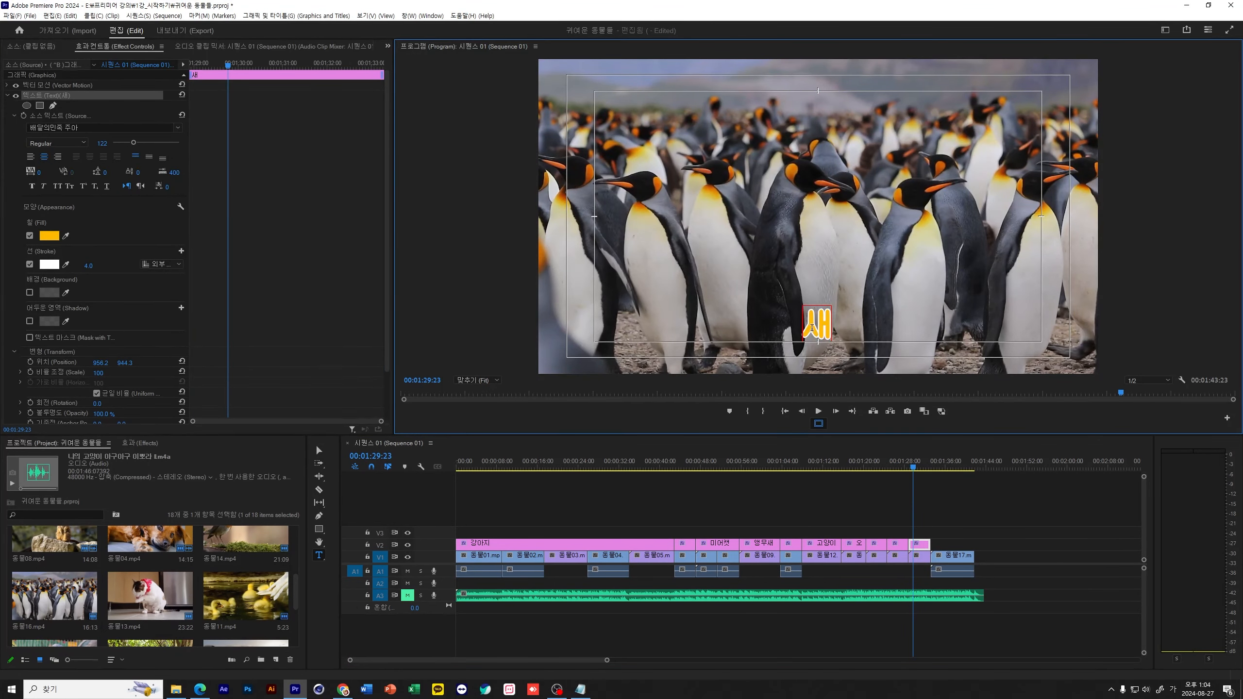
text(펭)
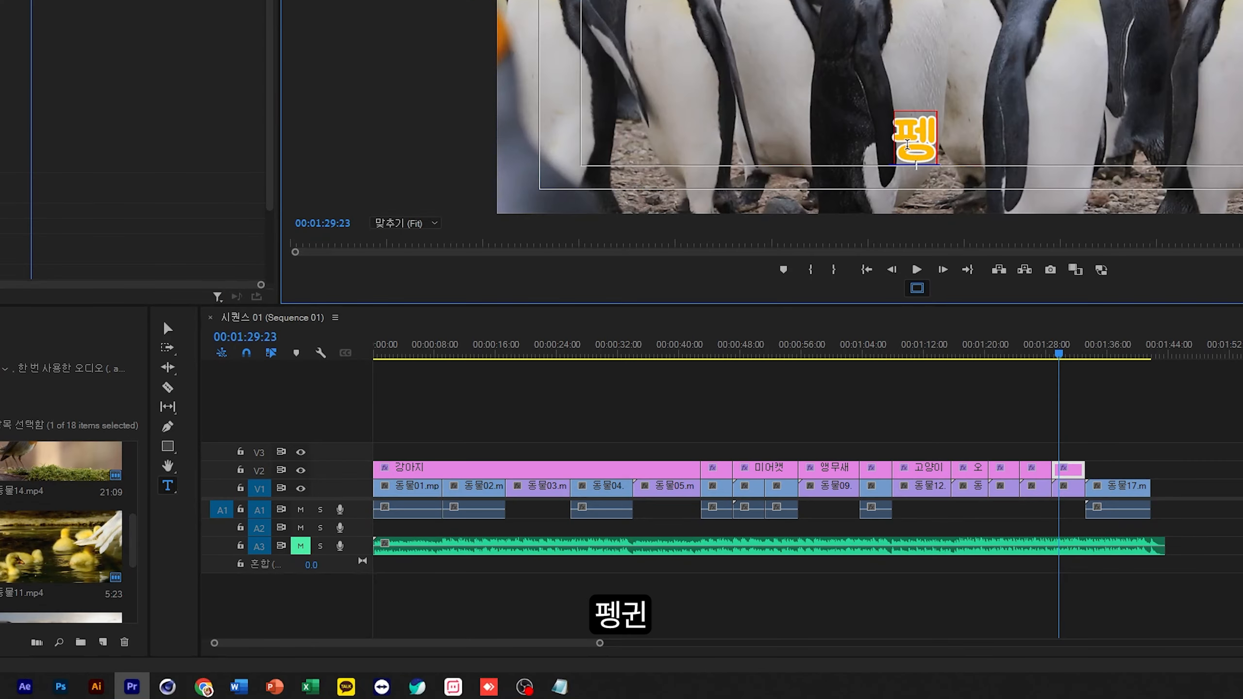
text(귄)
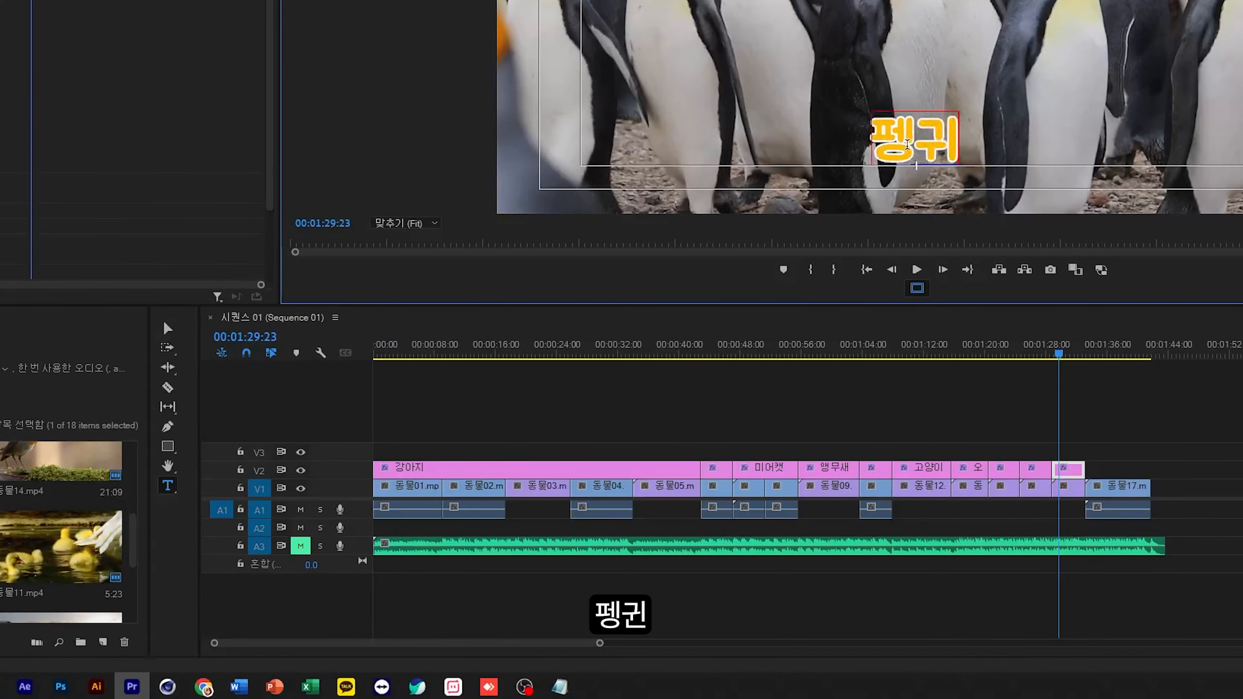
click(1110, 394)
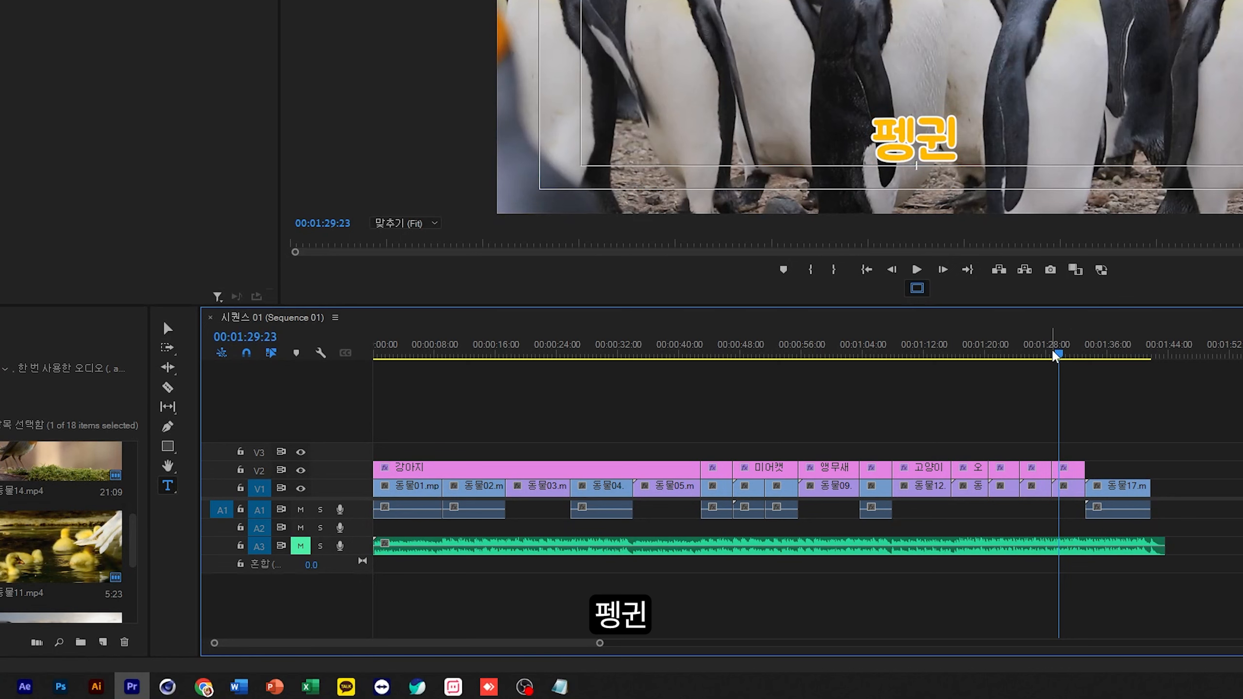
- Duplicate the 고양이 title directly after the 펭귄 title on V2, above the 동물17 clip
drag(1058, 353, 1085, 362)
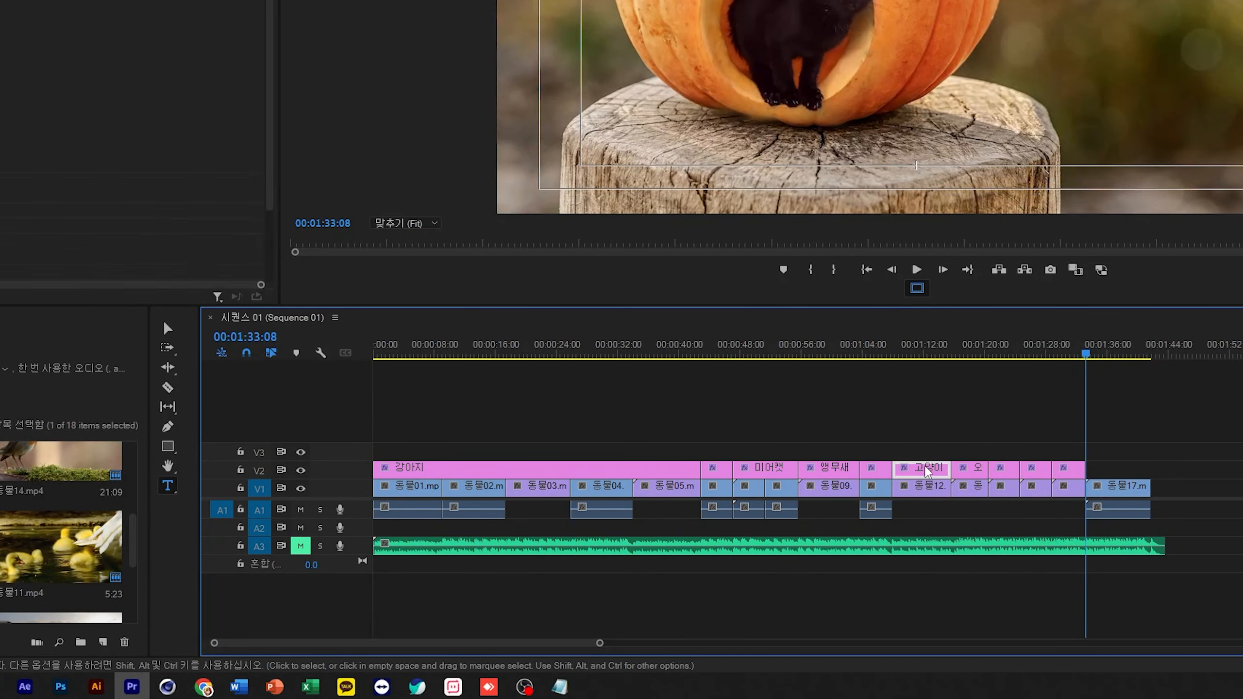
drag(935, 477, 1143, 464)
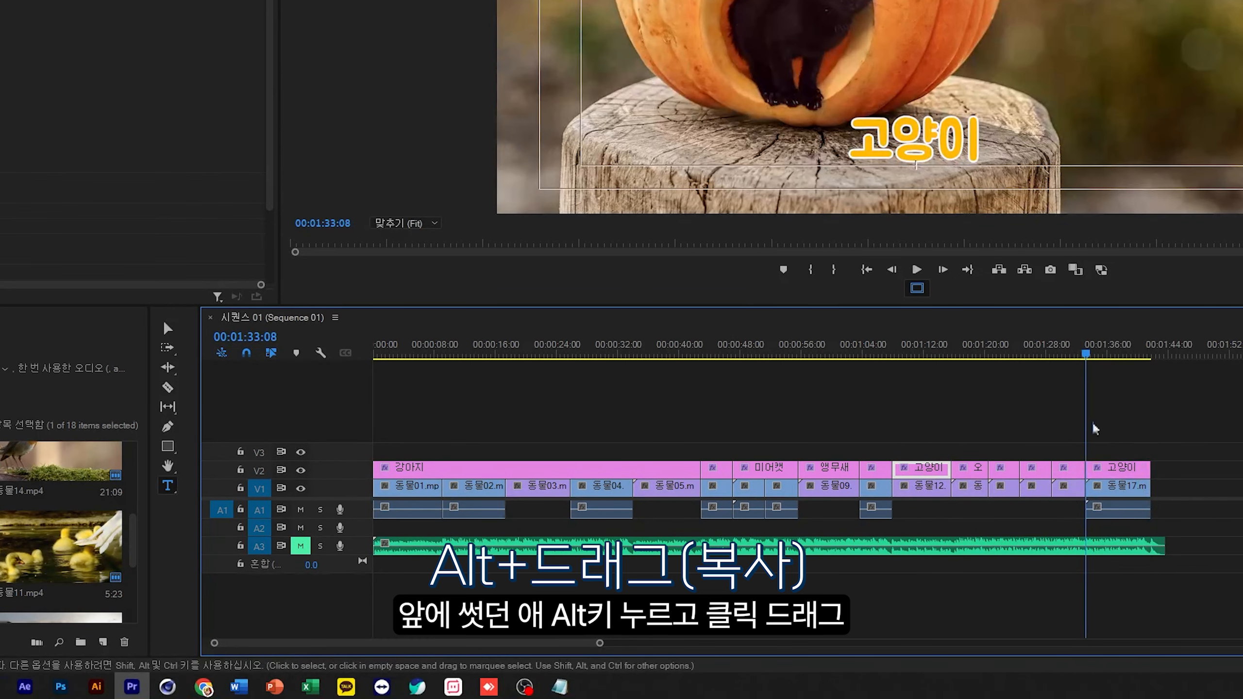
drag(1087, 355, 1120, 438)
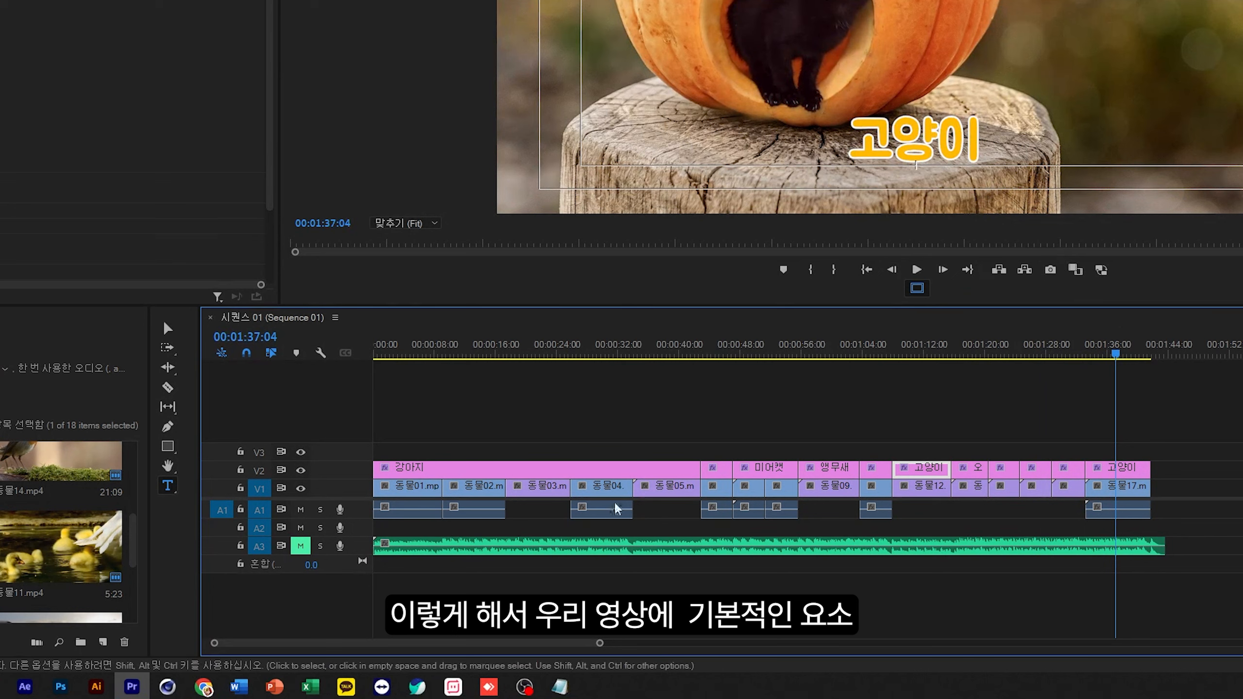
drag(1202, 431, 742, 500)
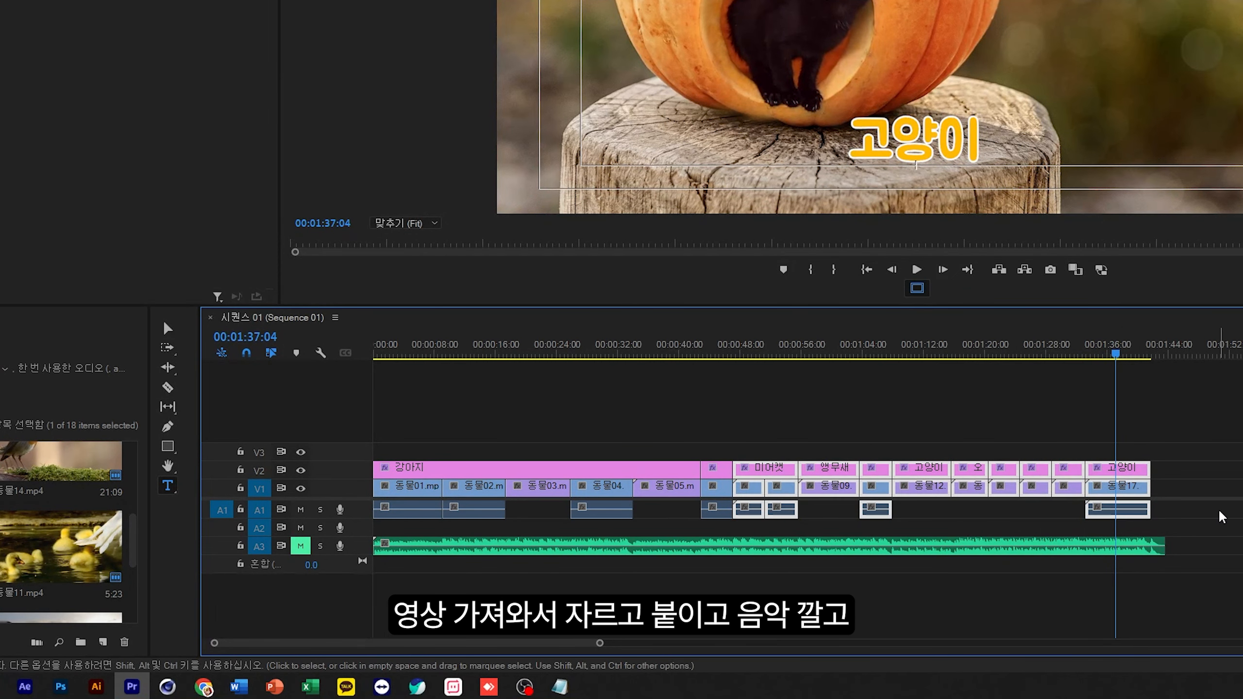
drag(1214, 547, 946, 570)
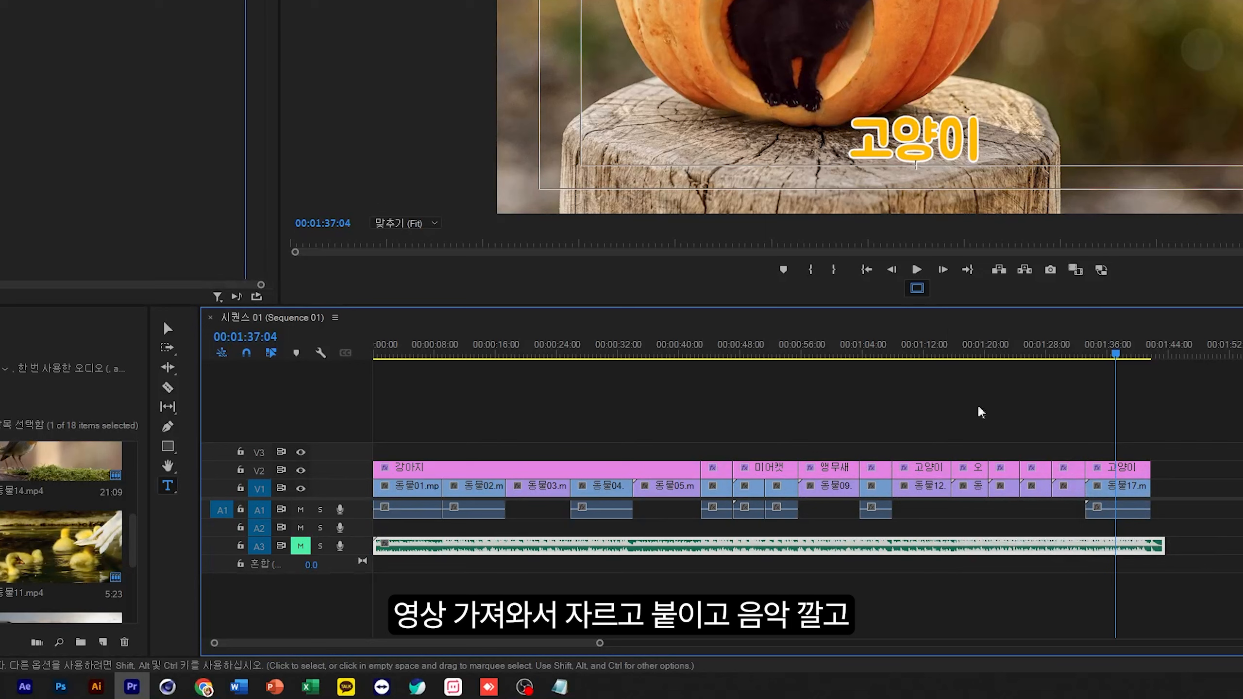
drag(1208, 454, 938, 488)
click(635, 417)
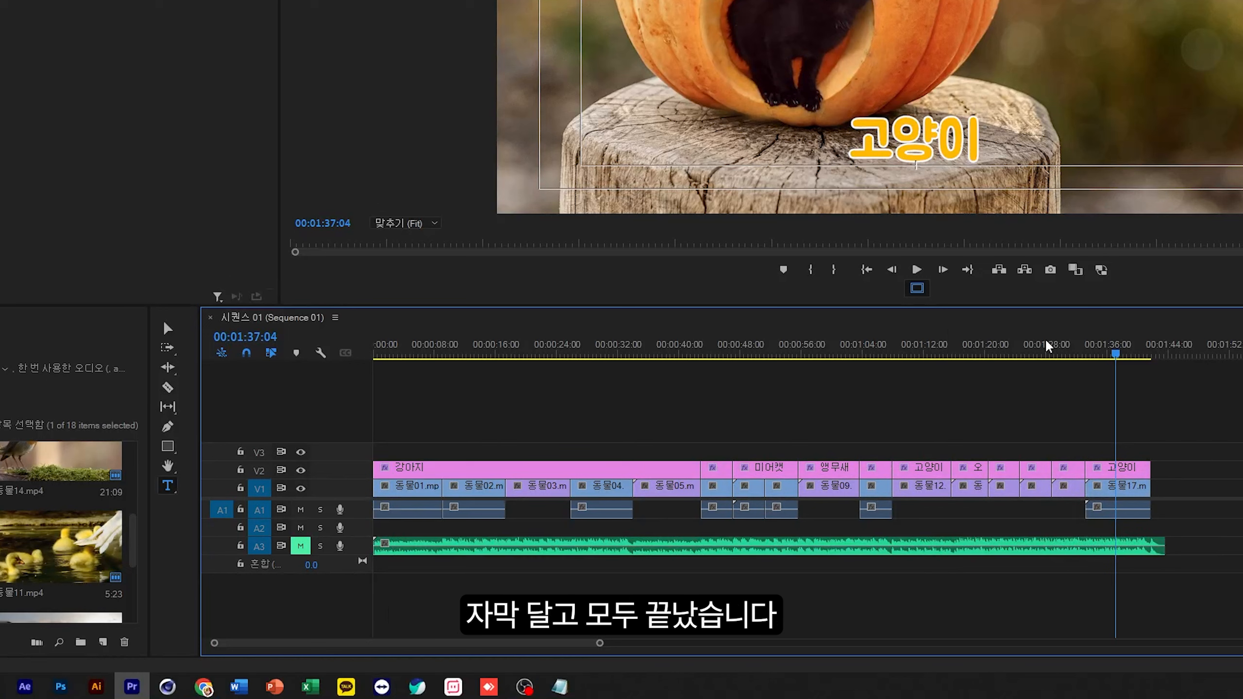
drag(1049, 357, 353, 389)
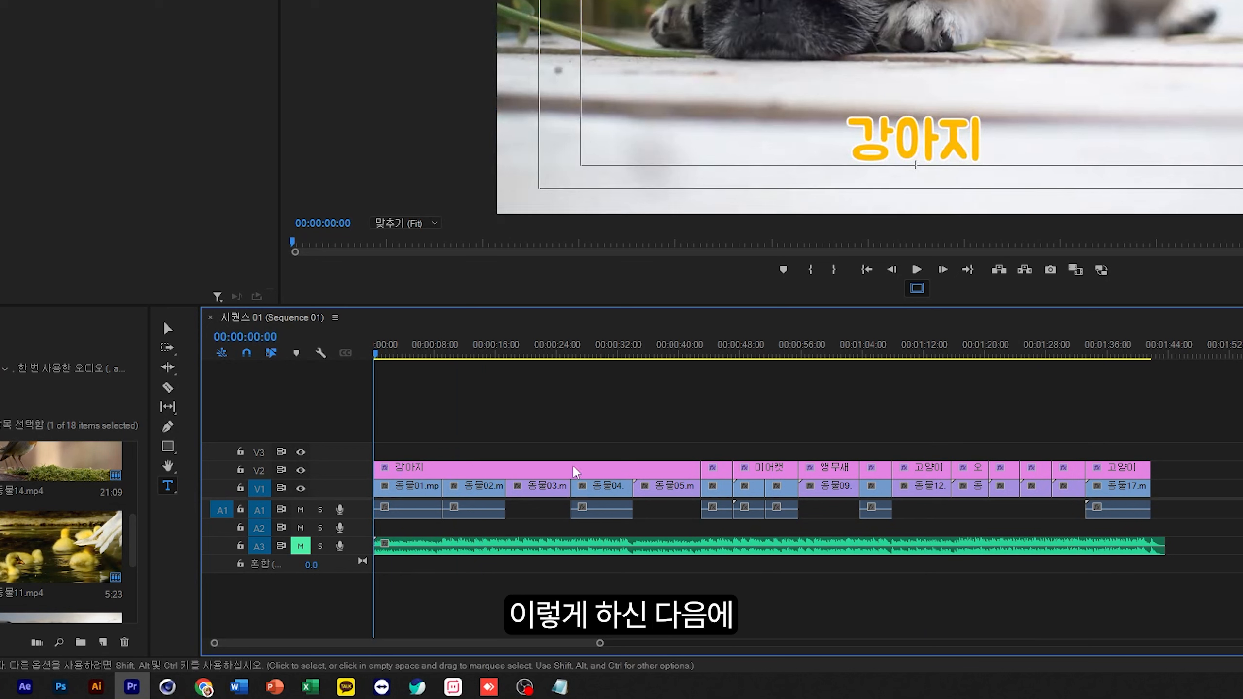
click(413, 352)
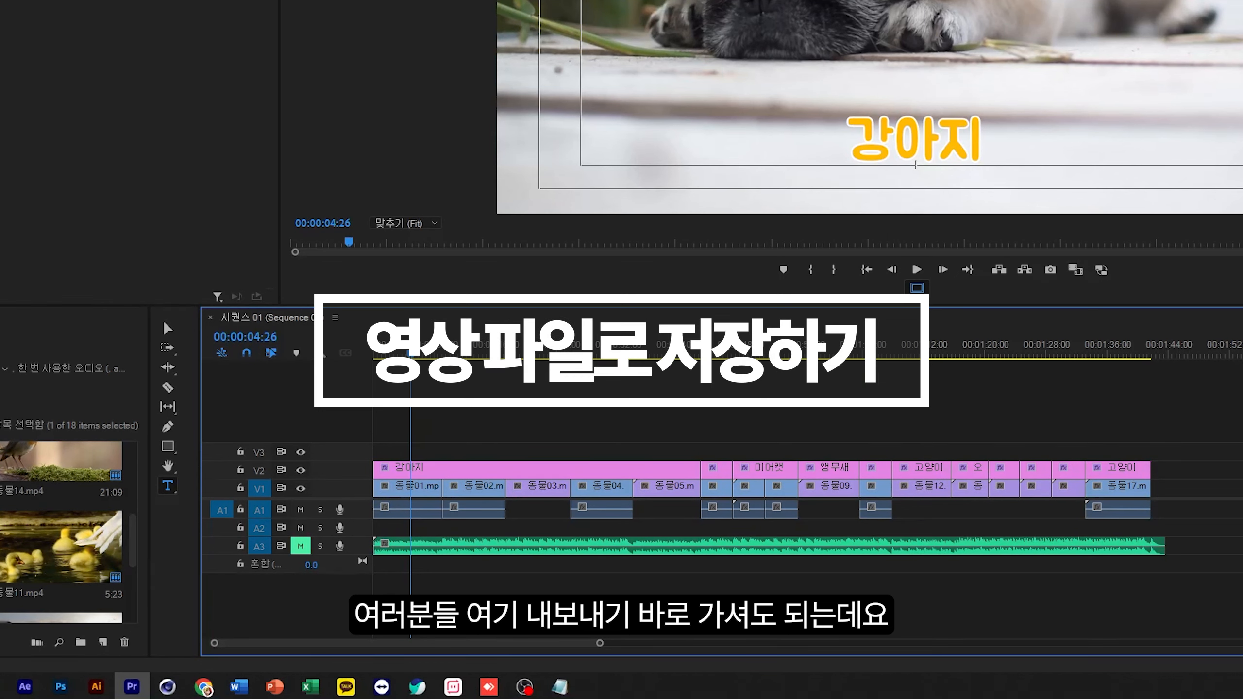
- Open the media export settings for the sequence and scrub through the export preview to check the video
click(17, 15)
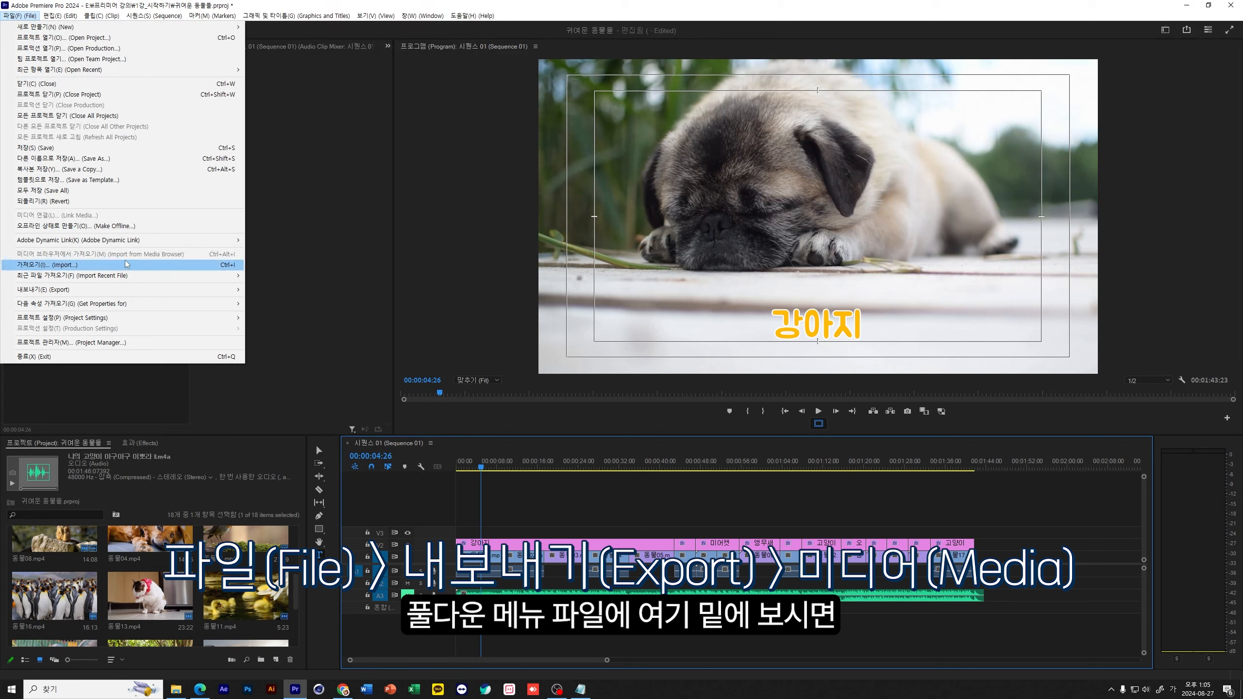
mouse_move(165, 287)
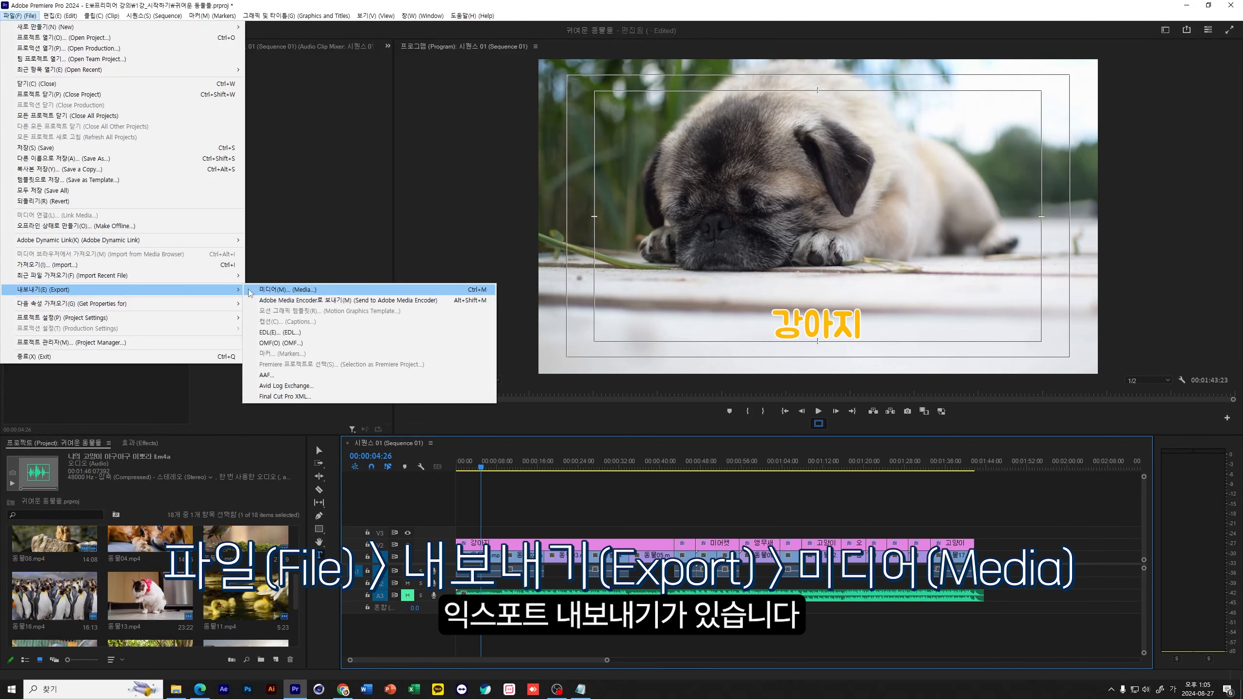
click(286, 290)
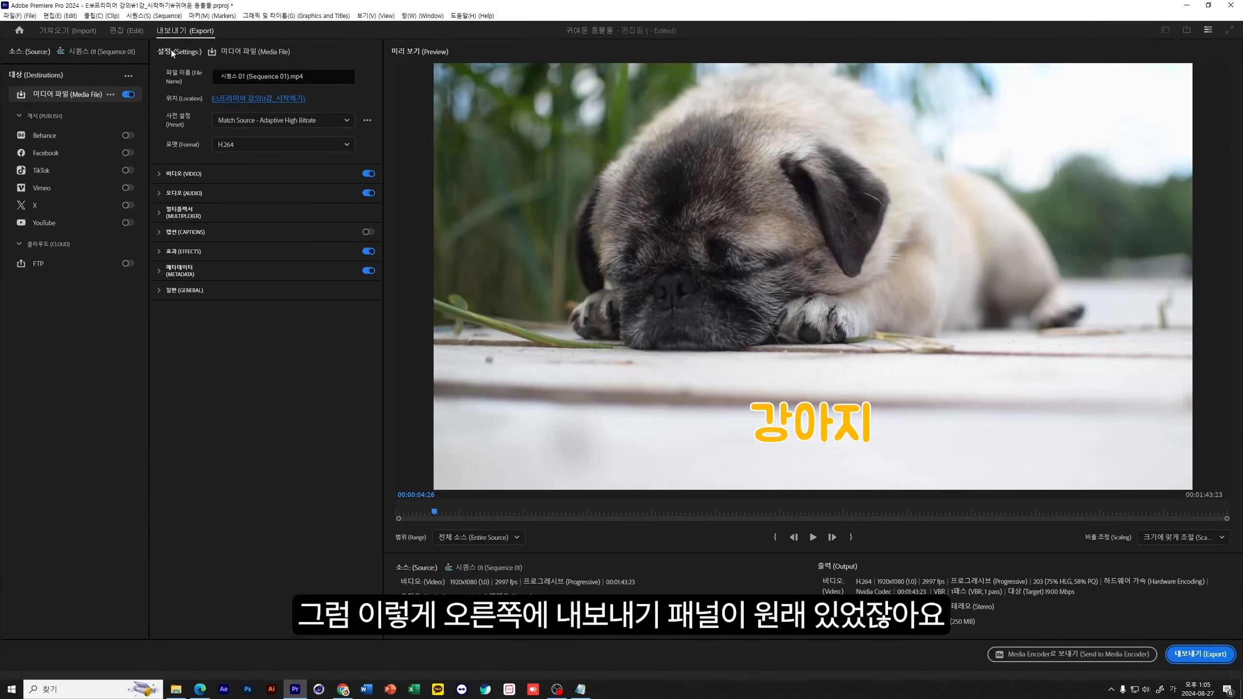
click(106, 30)
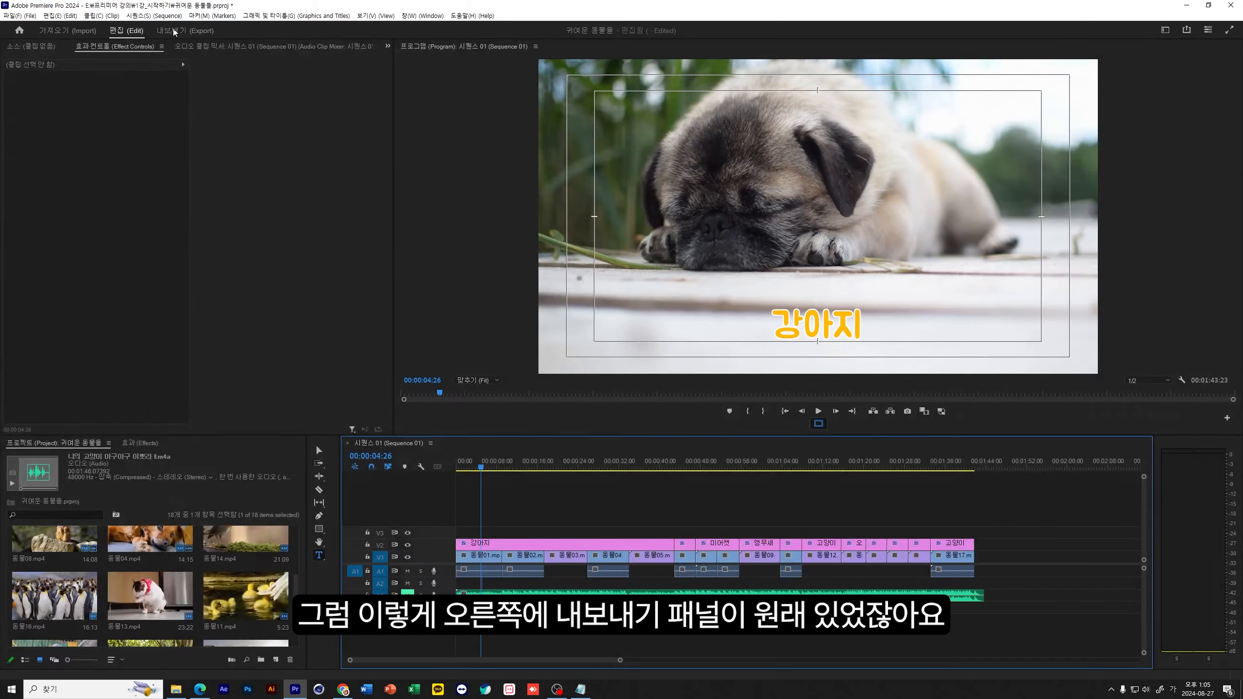
click(181, 29)
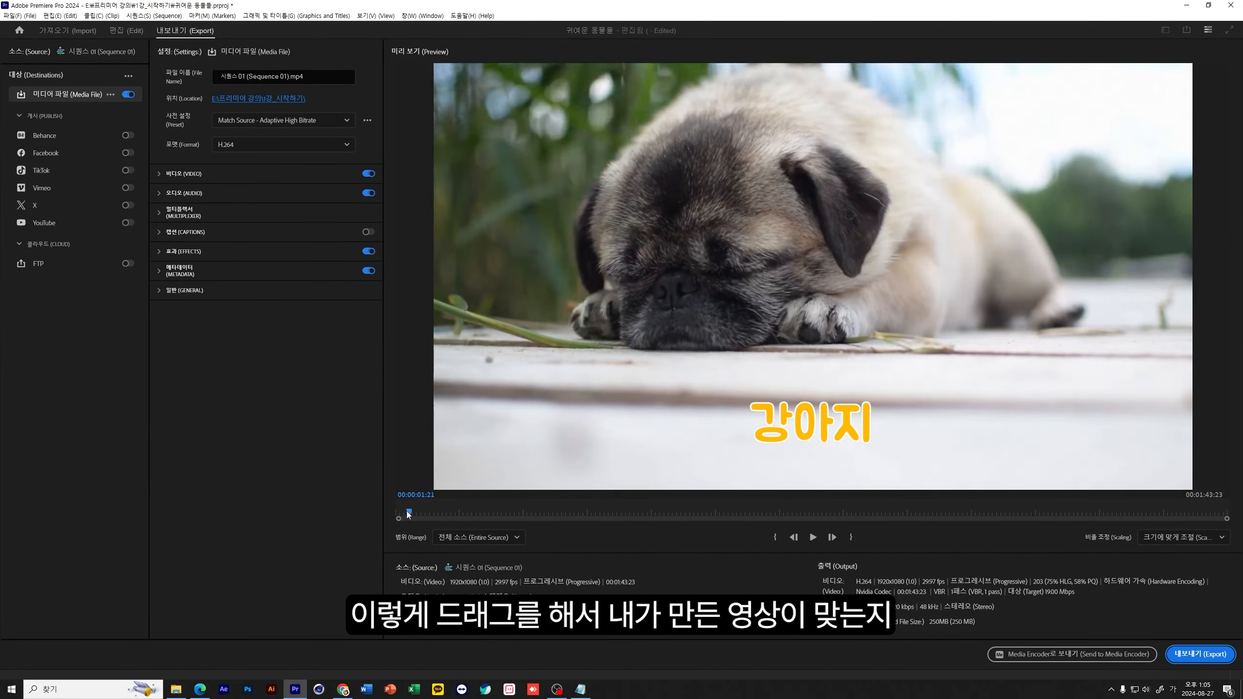
drag(434, 512, 591, 518)
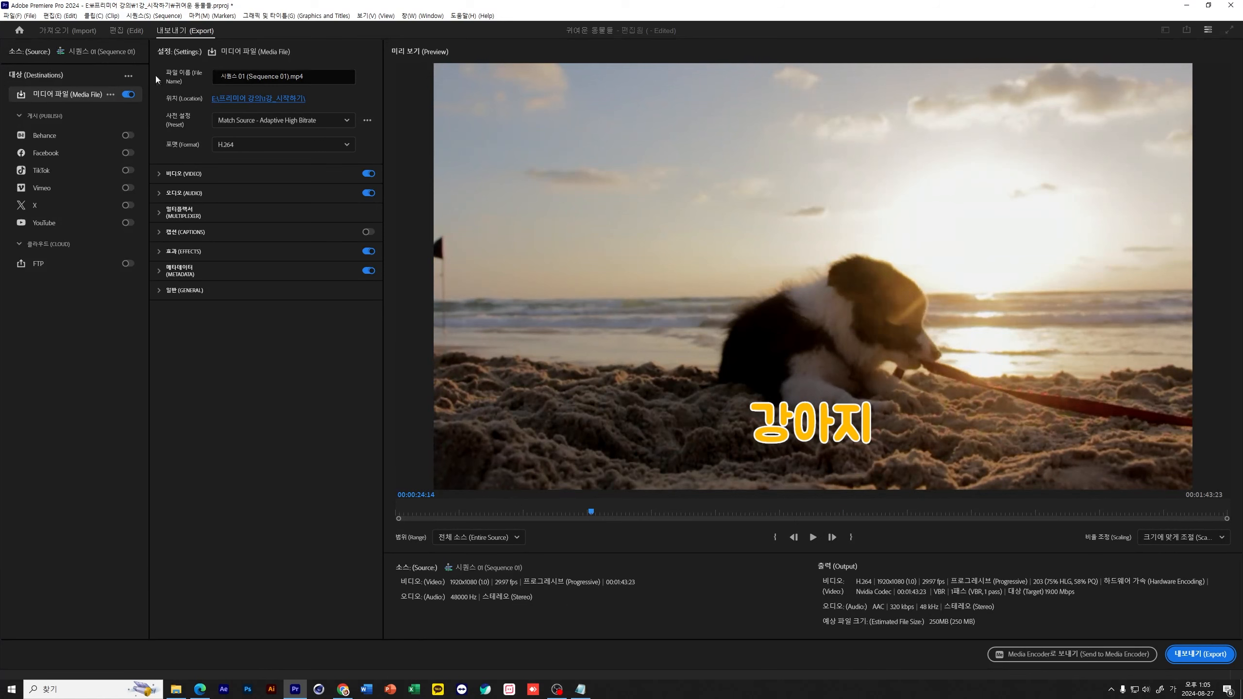
- Return to the edit workspace, unmute the music track A3, and reopen the export settings
click(126, 31)
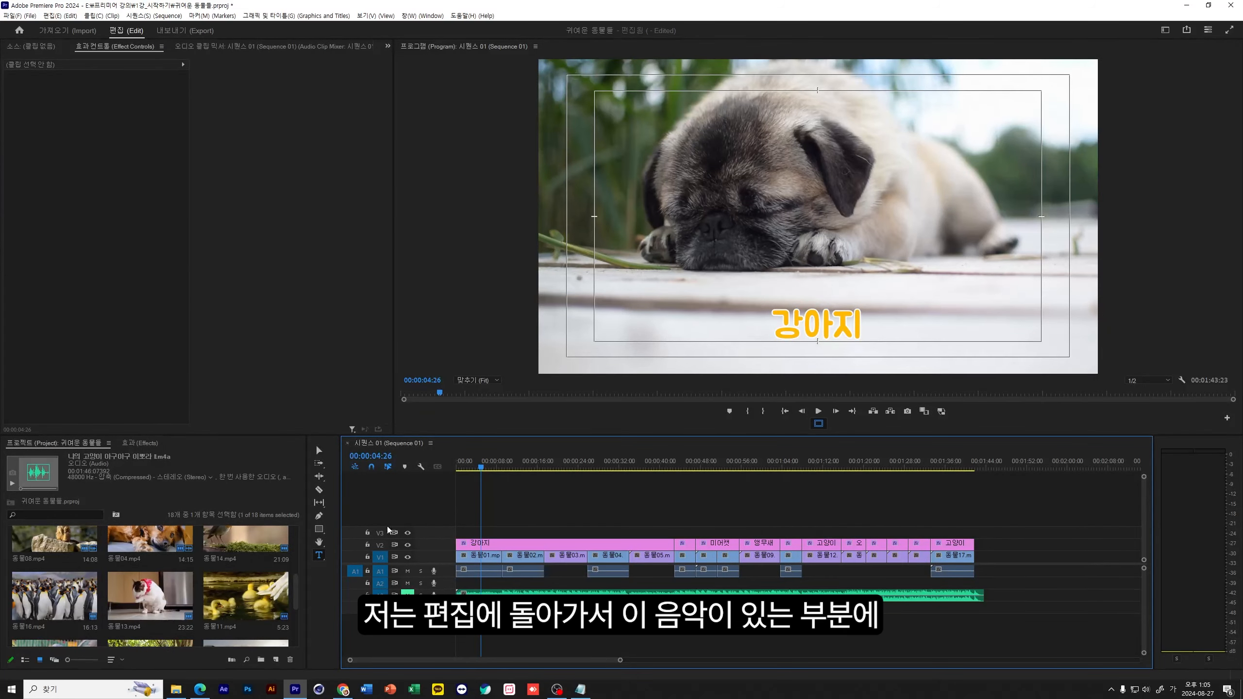
click(490, 594)
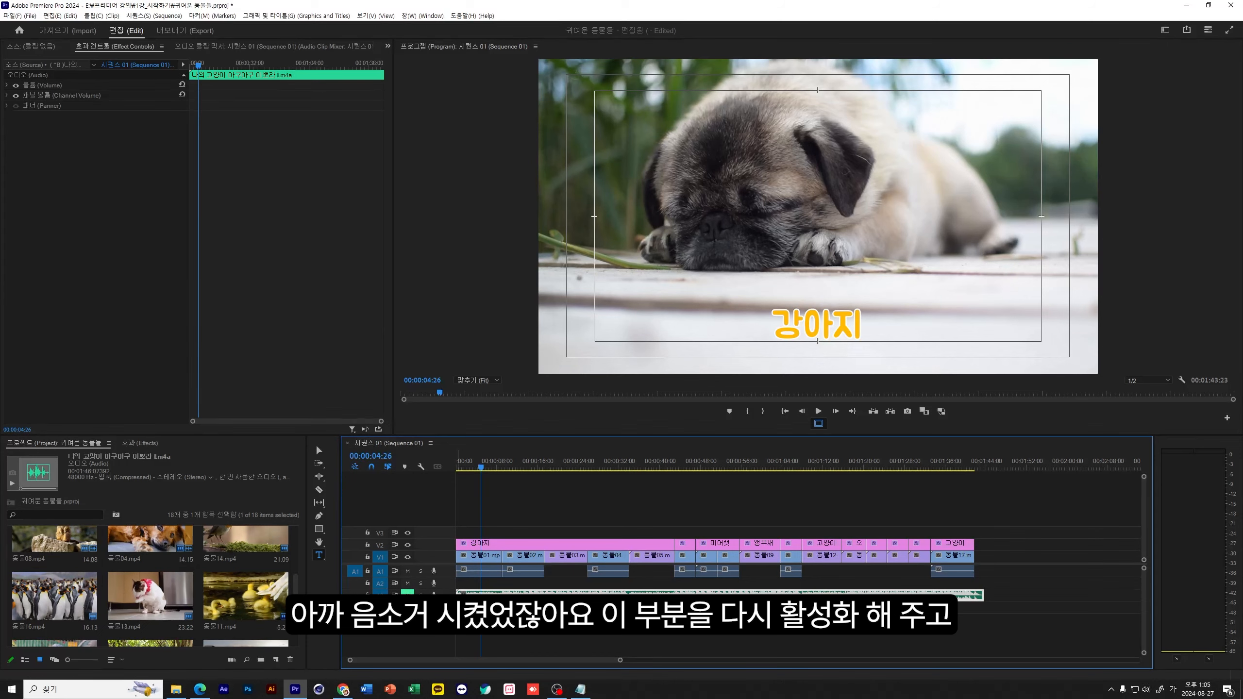
click(408, 593)
click(190, 31)
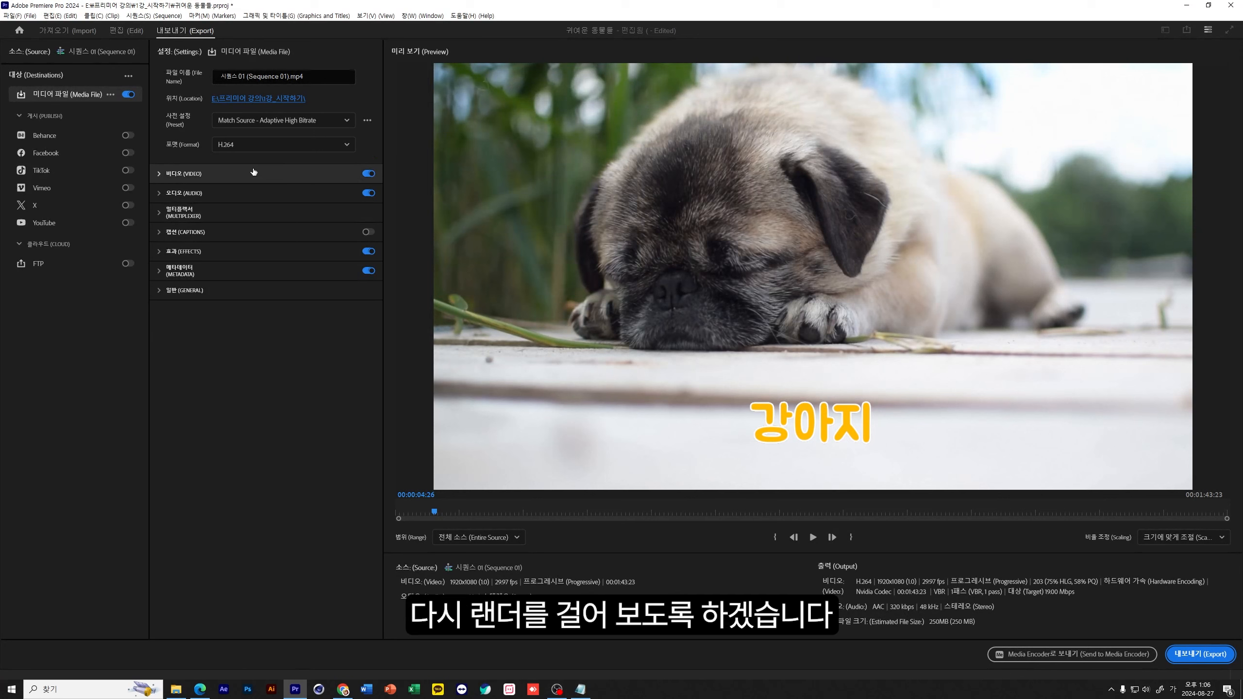
- Name the export file 귀여운 동물들
click(284, 76)
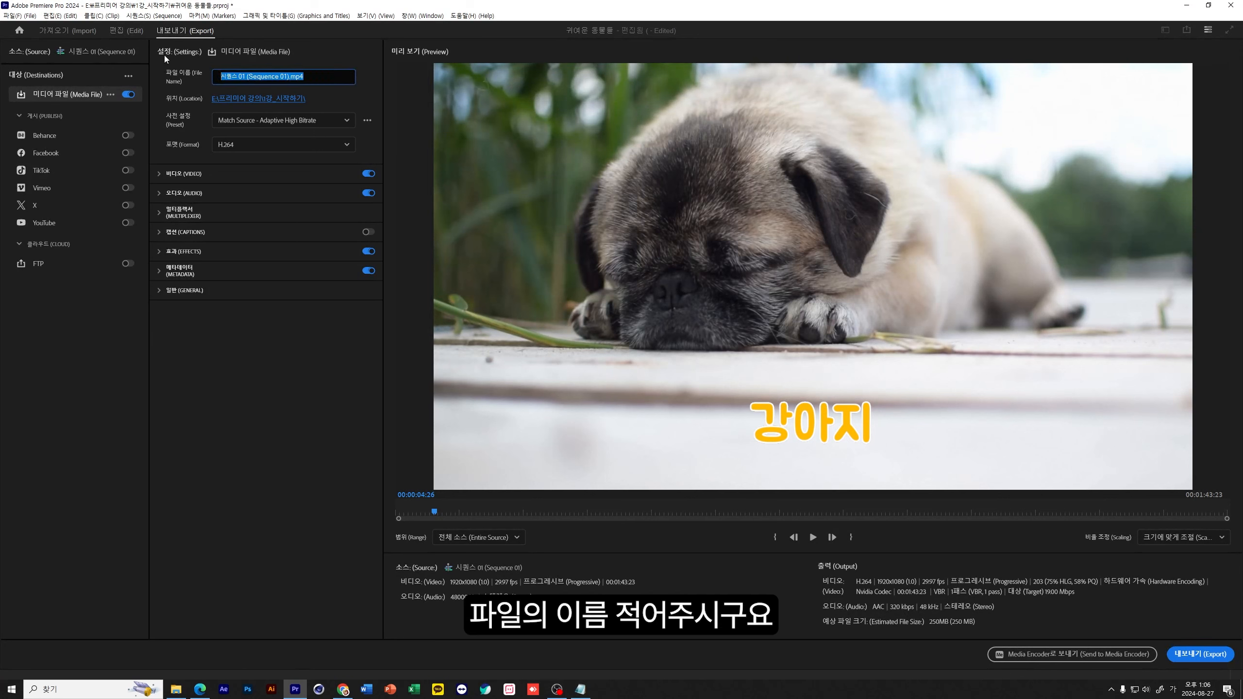
text(귀여우)
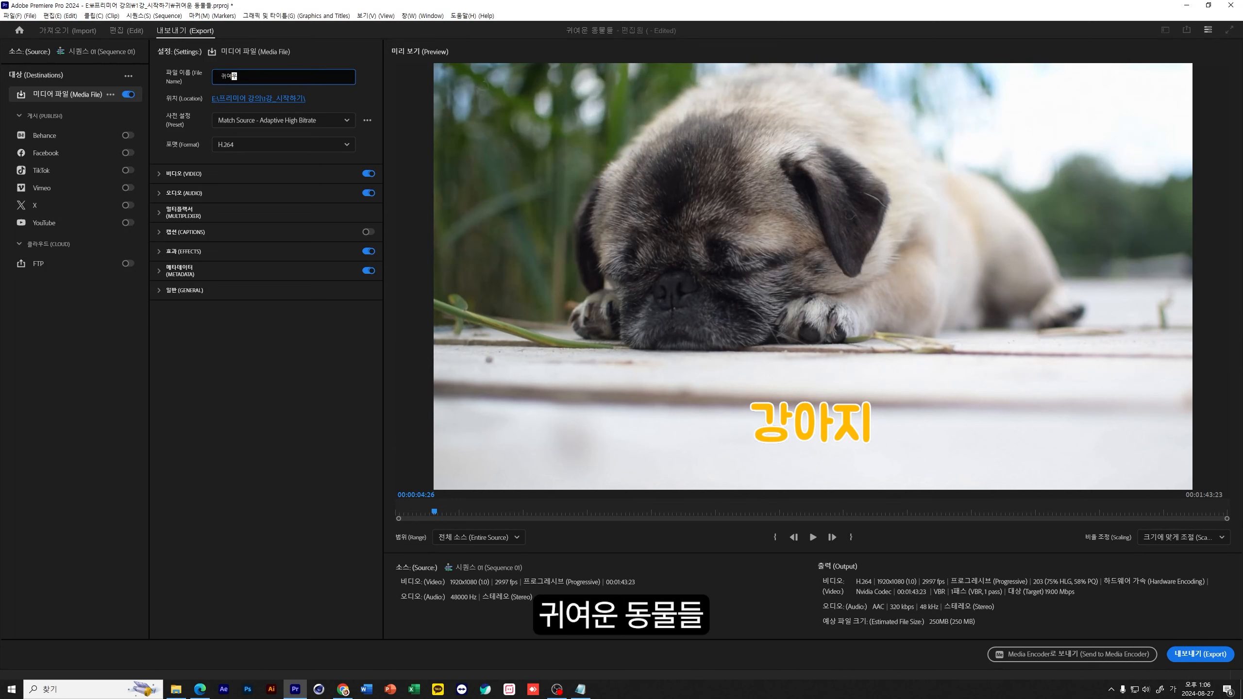
click(262, 98)
- Create a folder named 랜더 inside 1강_시작하기 and set it as the export location
click(263, 98)
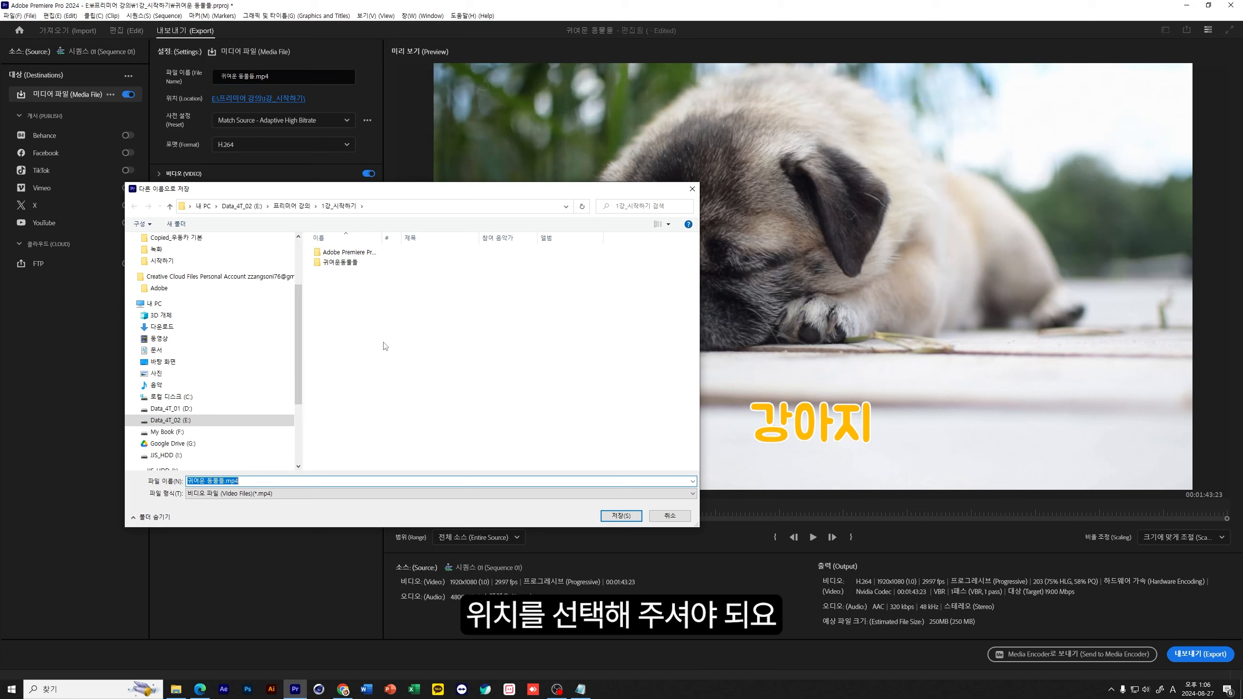
key(ctrl+shift+n)
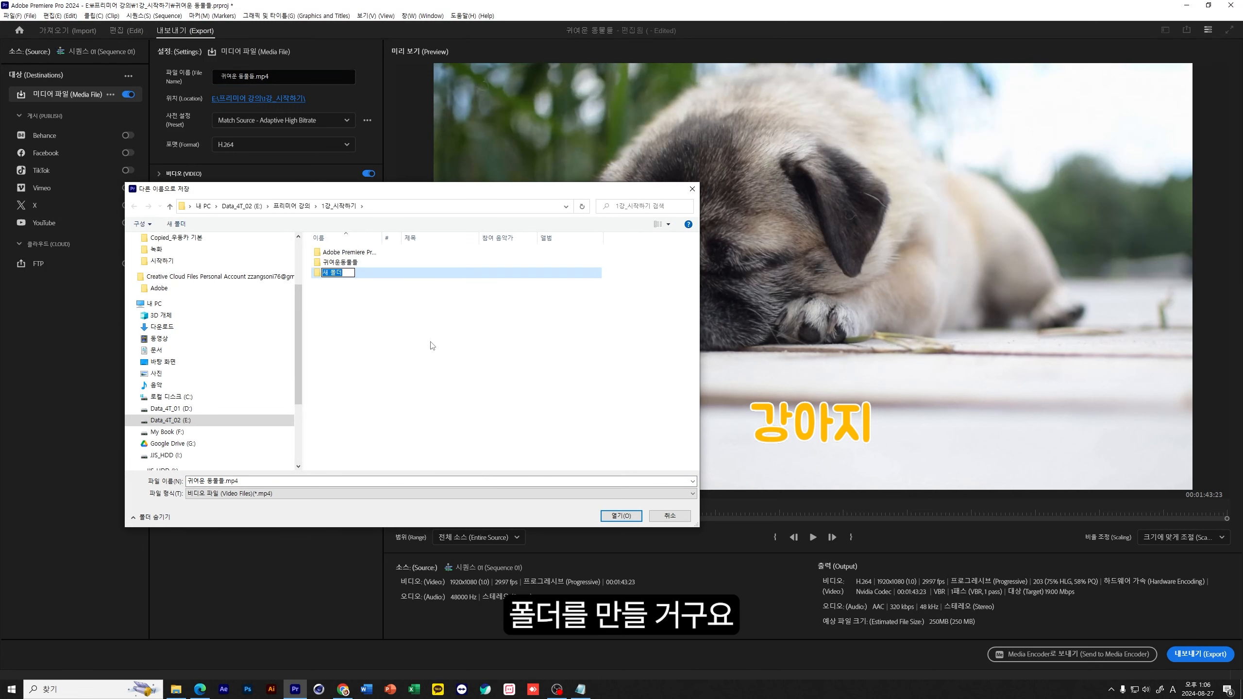
text(fos)
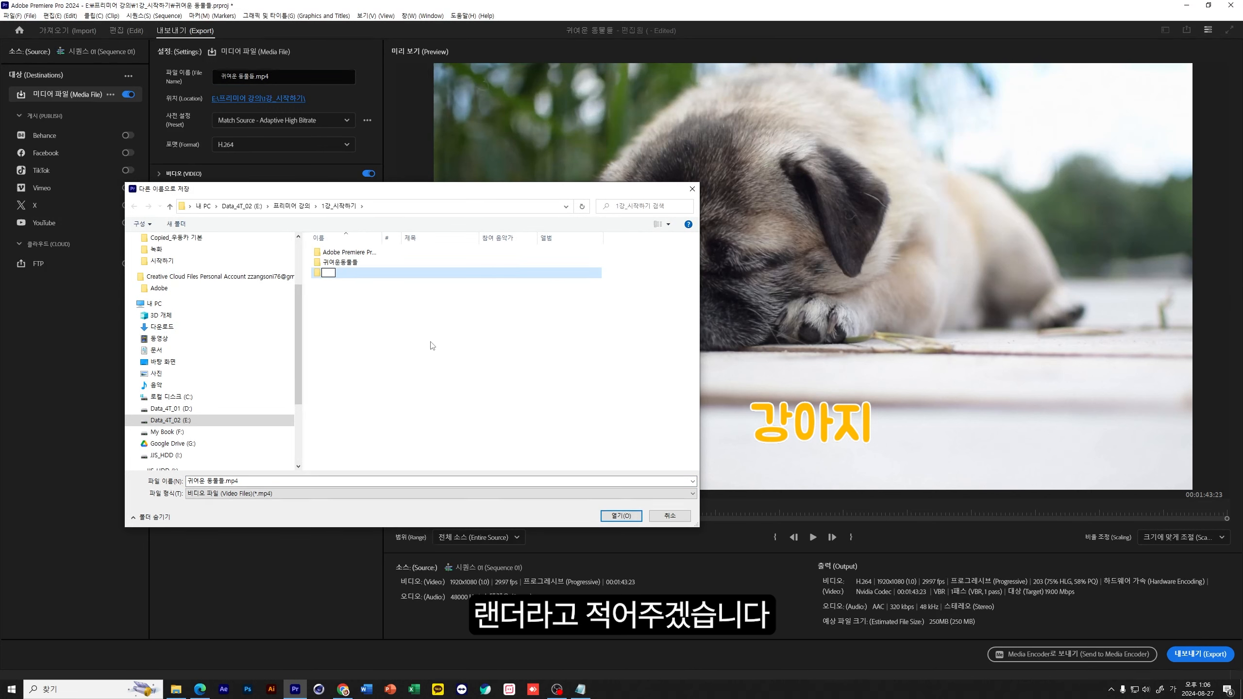
text(ej)
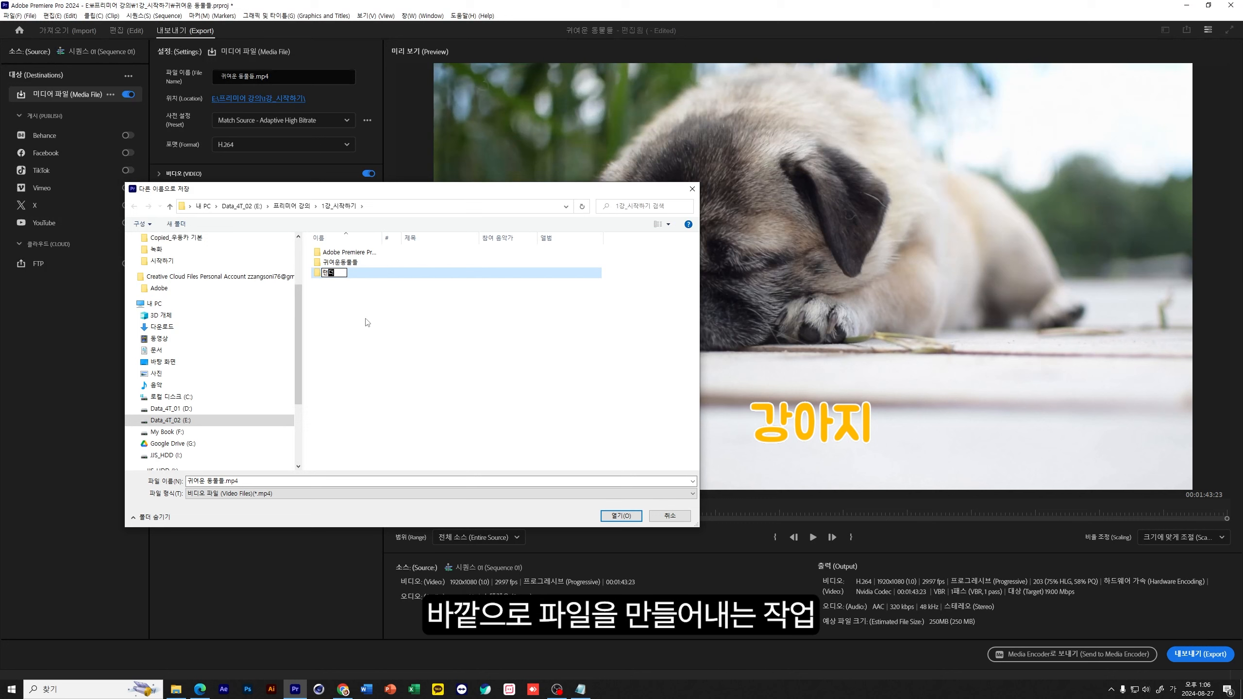
click(360, 319)
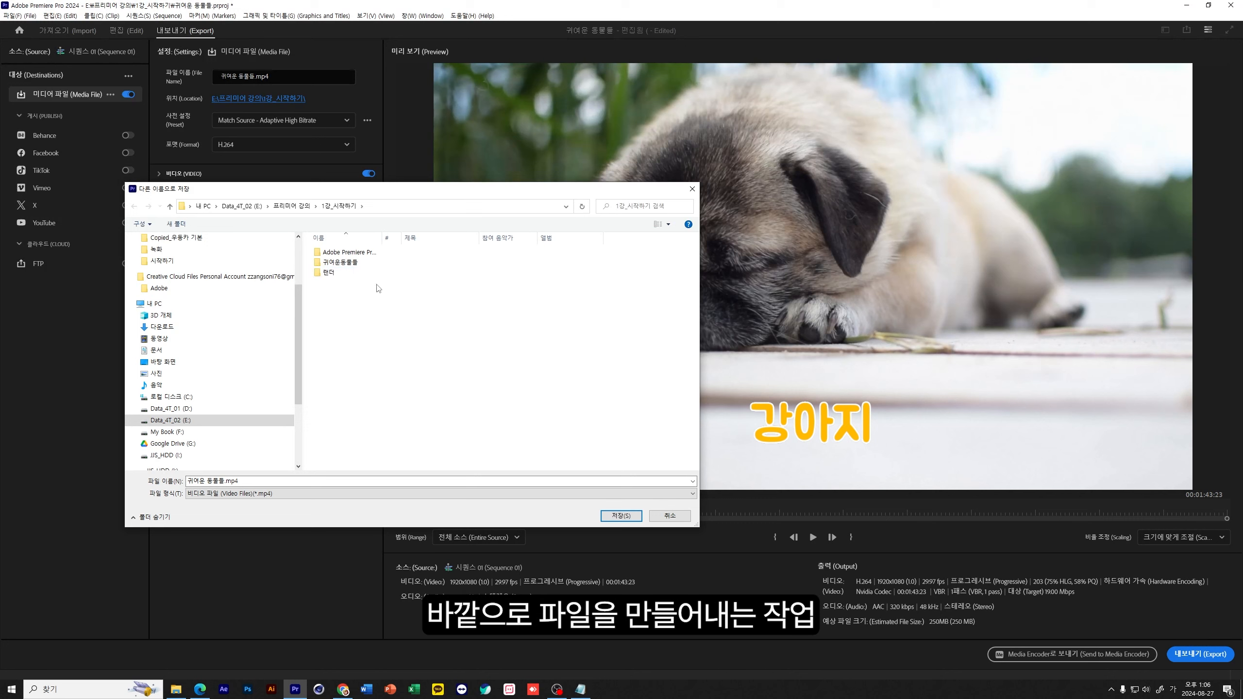
click(327, 275)
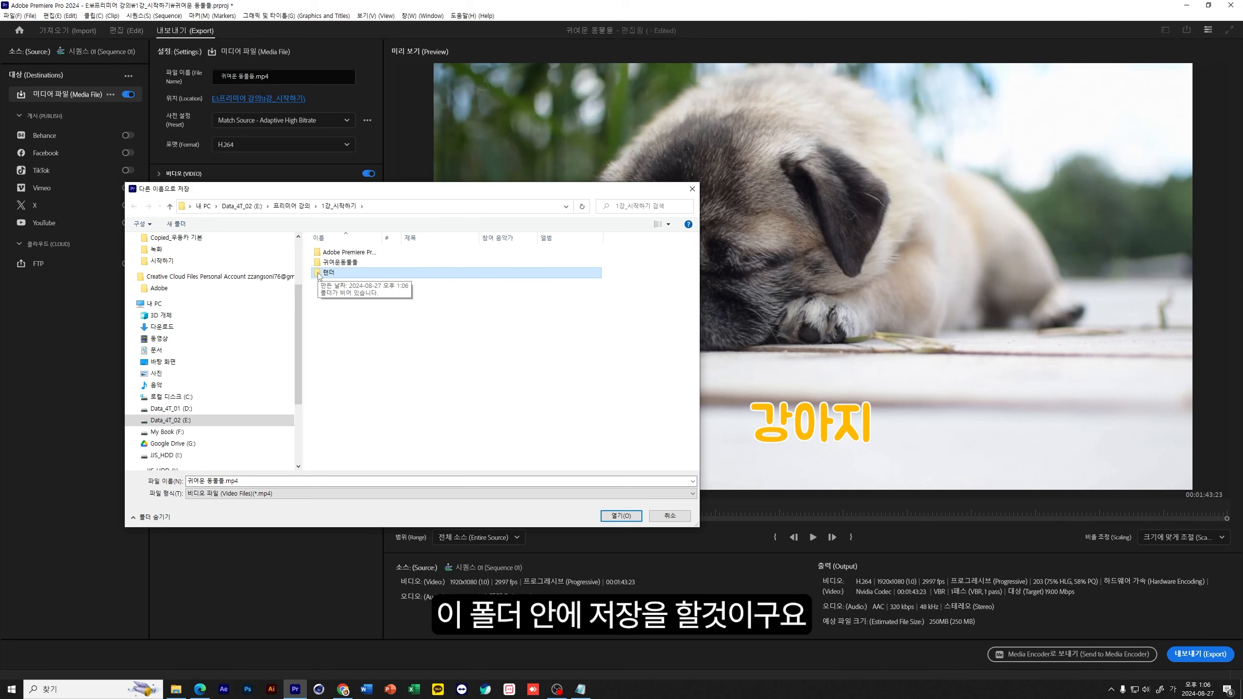
double_click(319, 274)
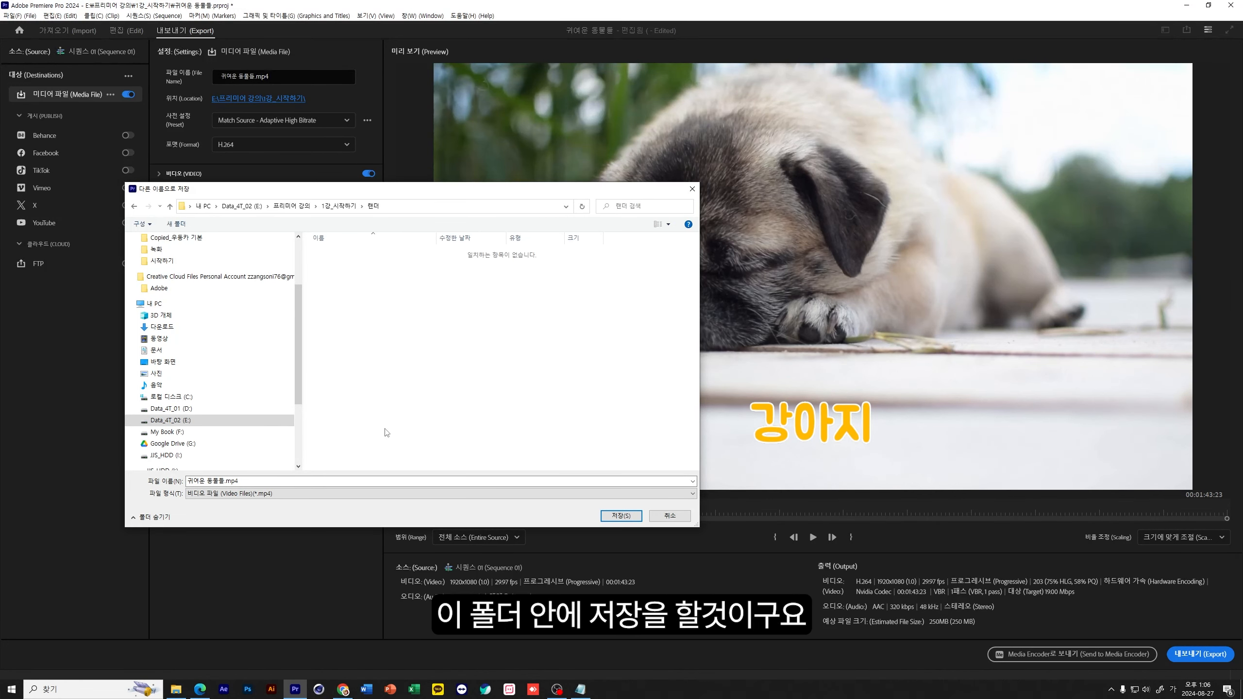
click(631, 517)
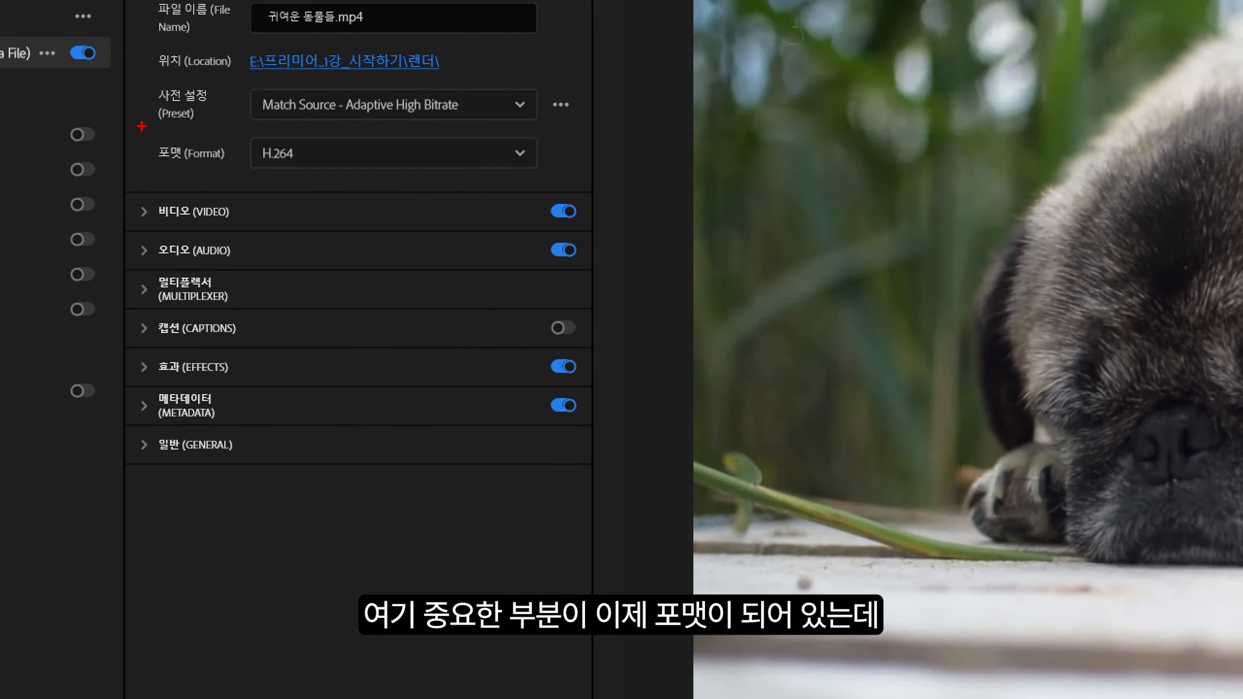
- Examine the available export formats and keep H.264 as the format
mouse_move(142, 126)
mouse_down()
mouse_move(292, 176)
mouse_move(329, 174)
mouse_up()
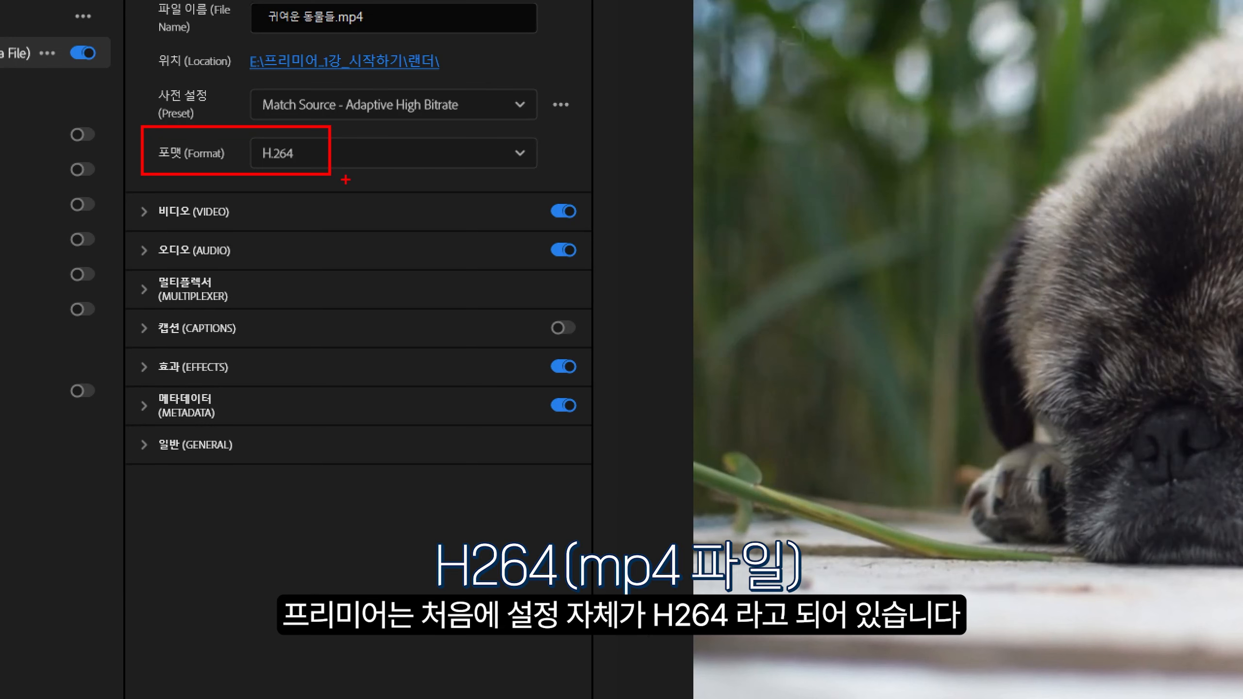
drag(260, 160, 303, 160)
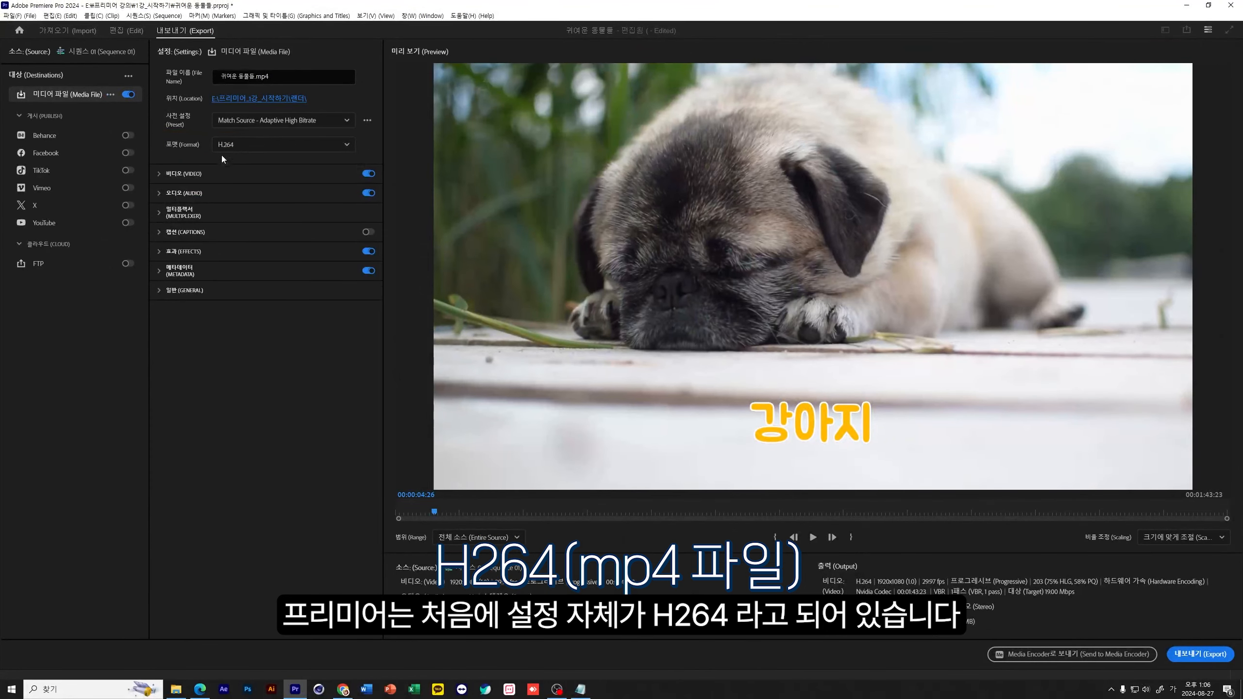
click(280, 144)
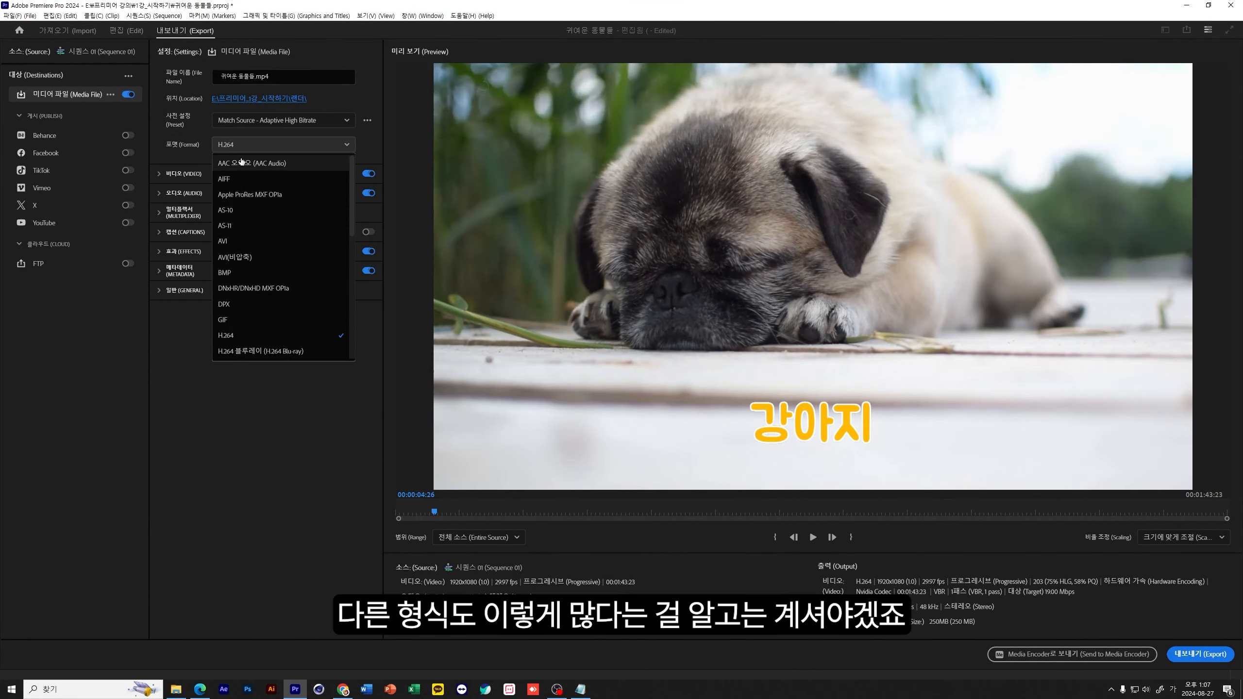
click(234, 337)
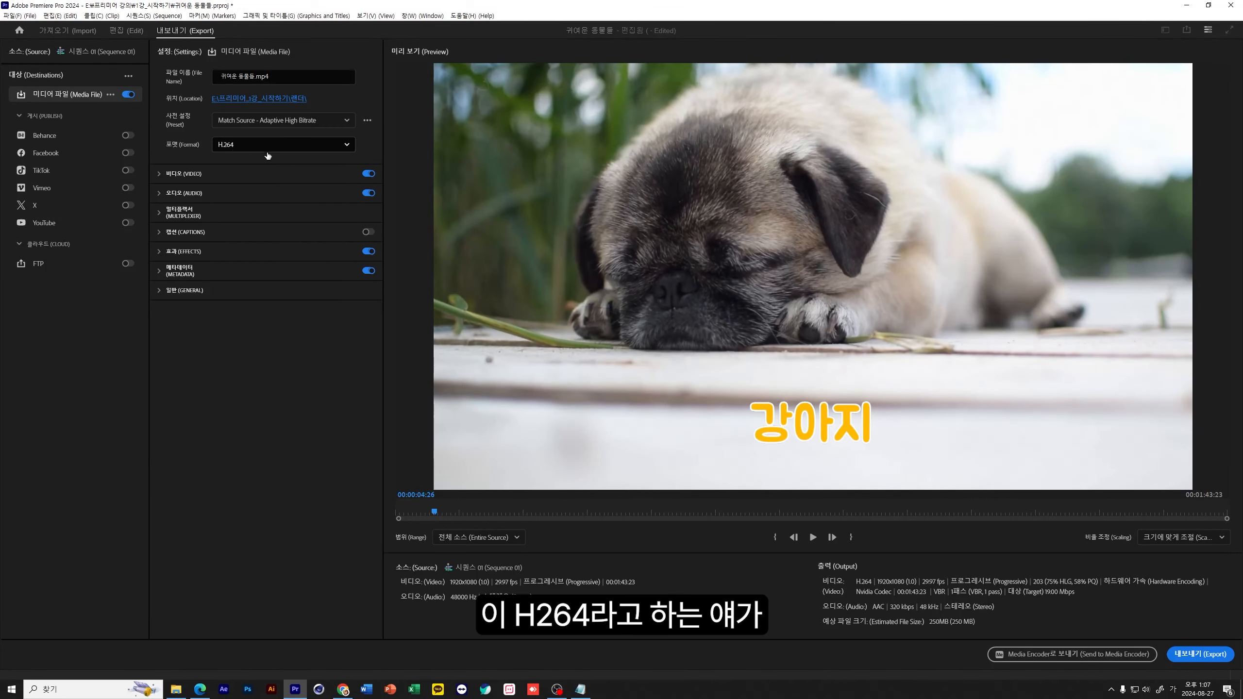
mouse_move(263, 145)
mouse_down()
mouse_move(294, 145)
mouse_move(280, 167)
mouse_move(347, 149)
mouse_move(356, 175)
mouse_up()
drag(390, 116, 381, 145)
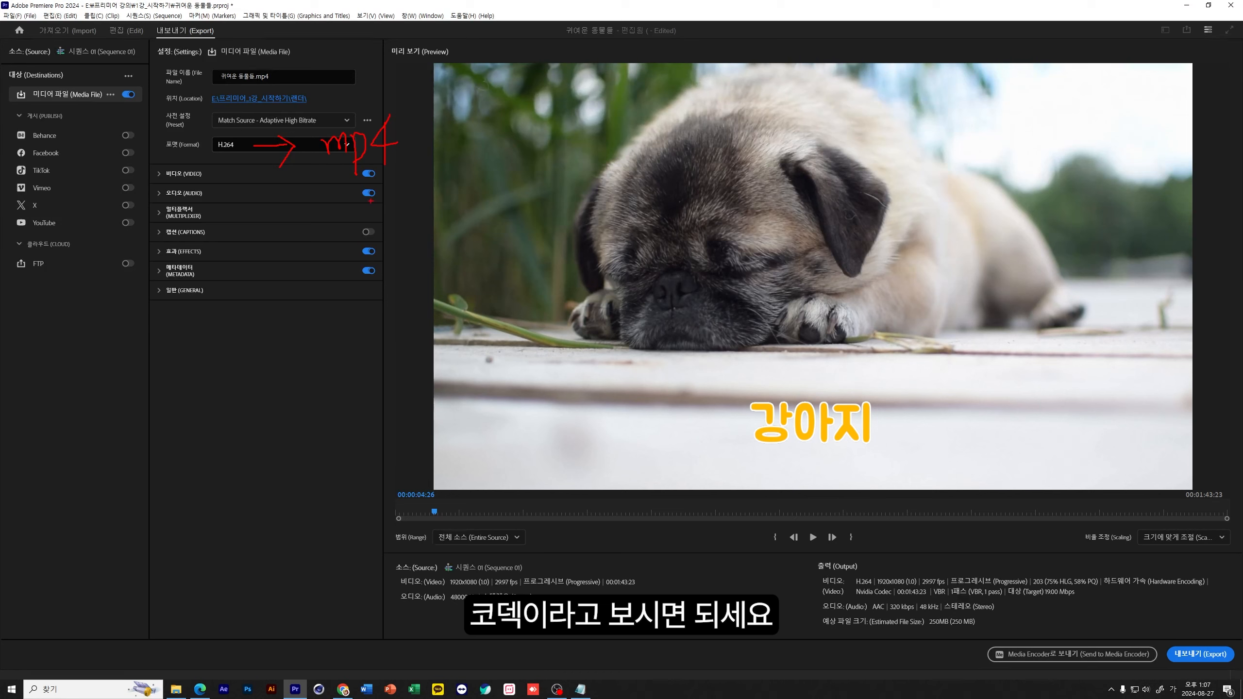
key(Escape)
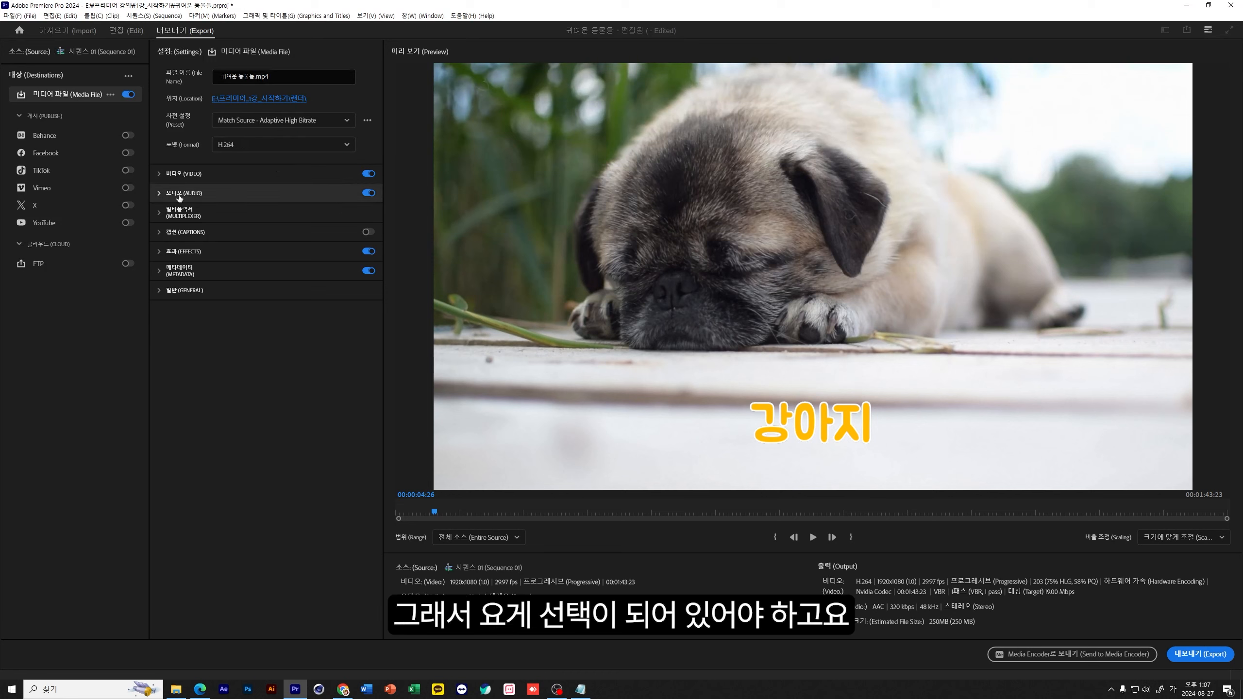
- Check the basic video export settings and export the sequence with the current settings
click(160, 175)
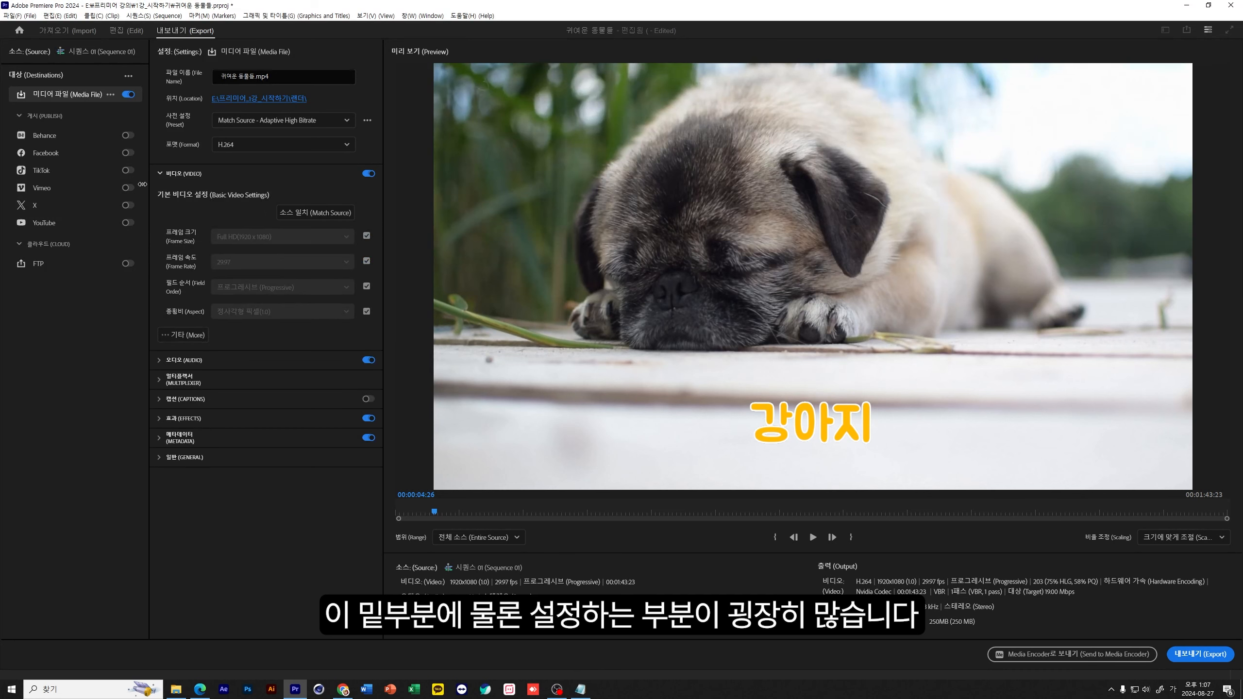
click(162, 173)
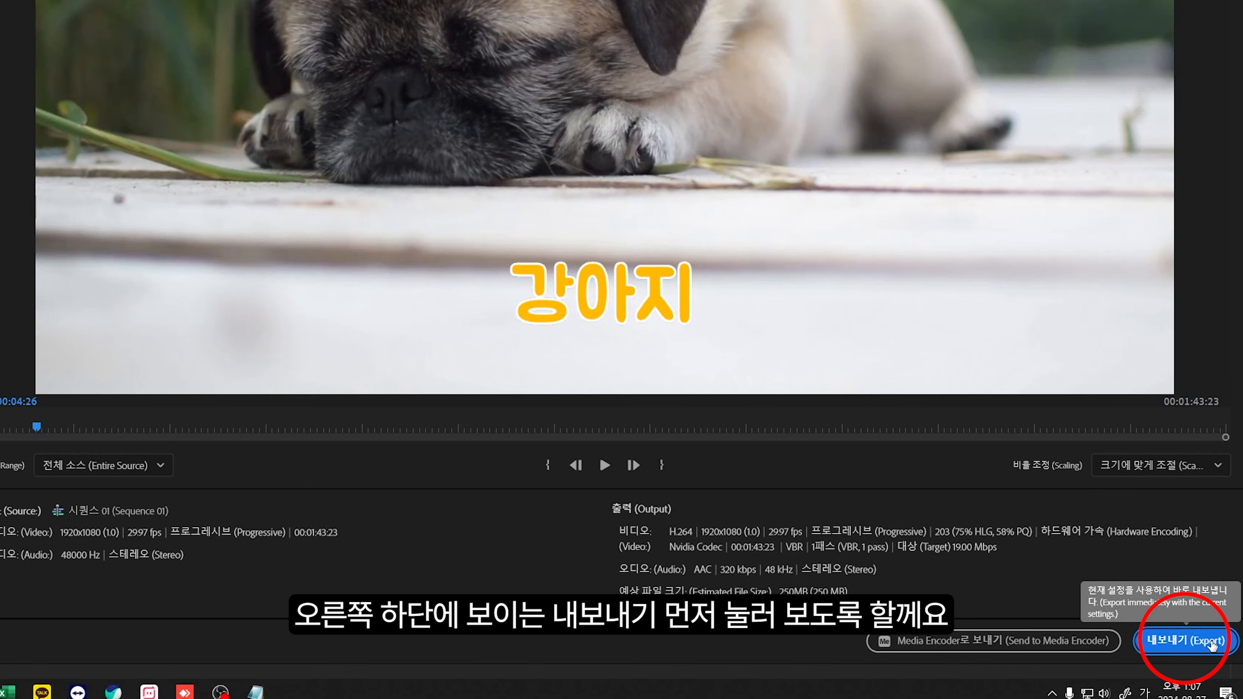
click(1212, 644)
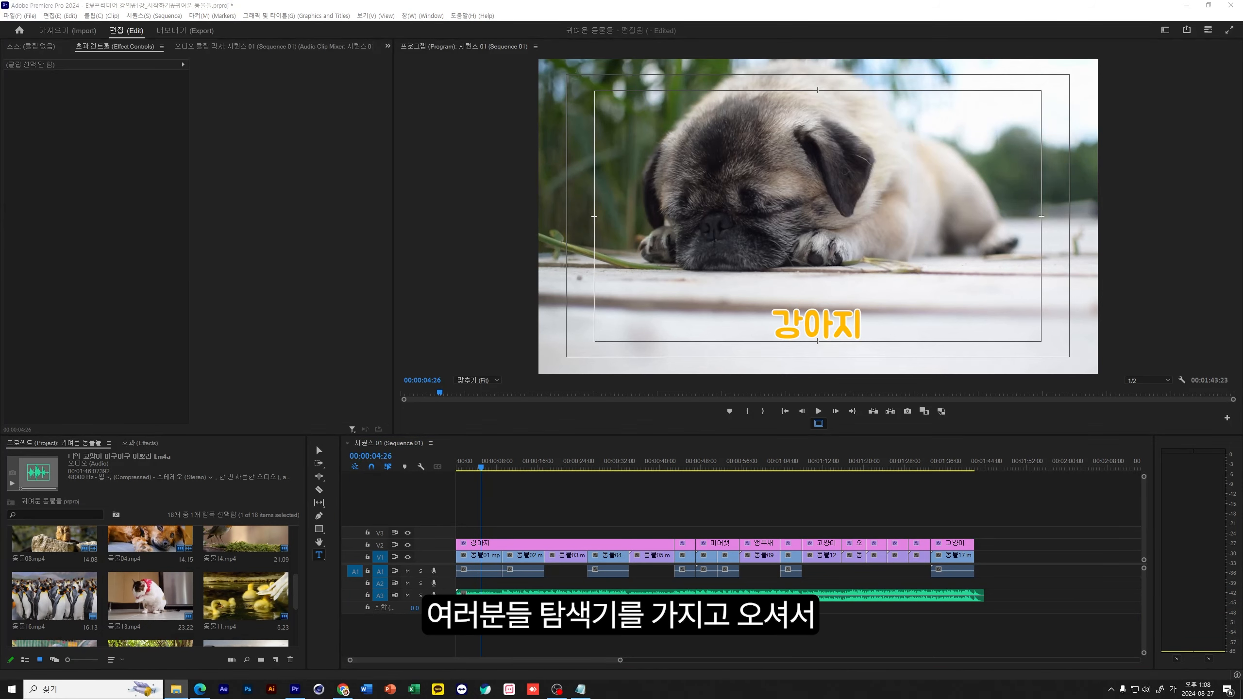
- Switch to File Explorer, open the 랜더 folder and enlarge the thumbnail of the exported video
click(176, 688)
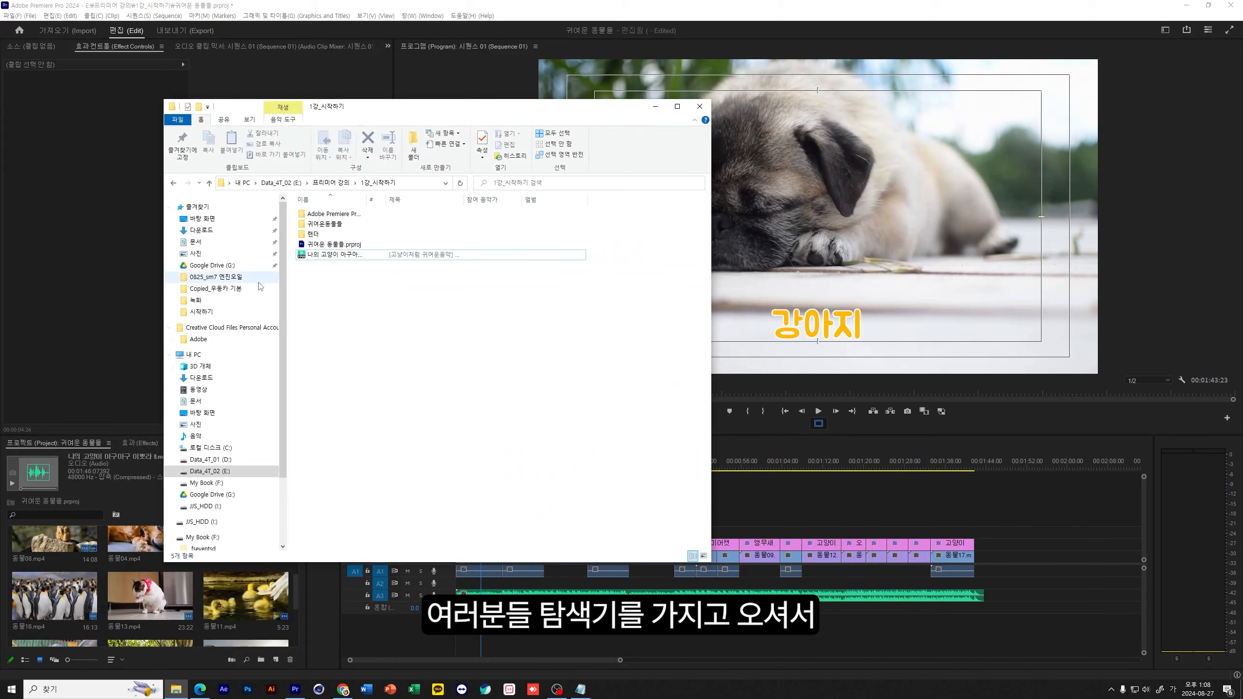
double_click(313, 234)
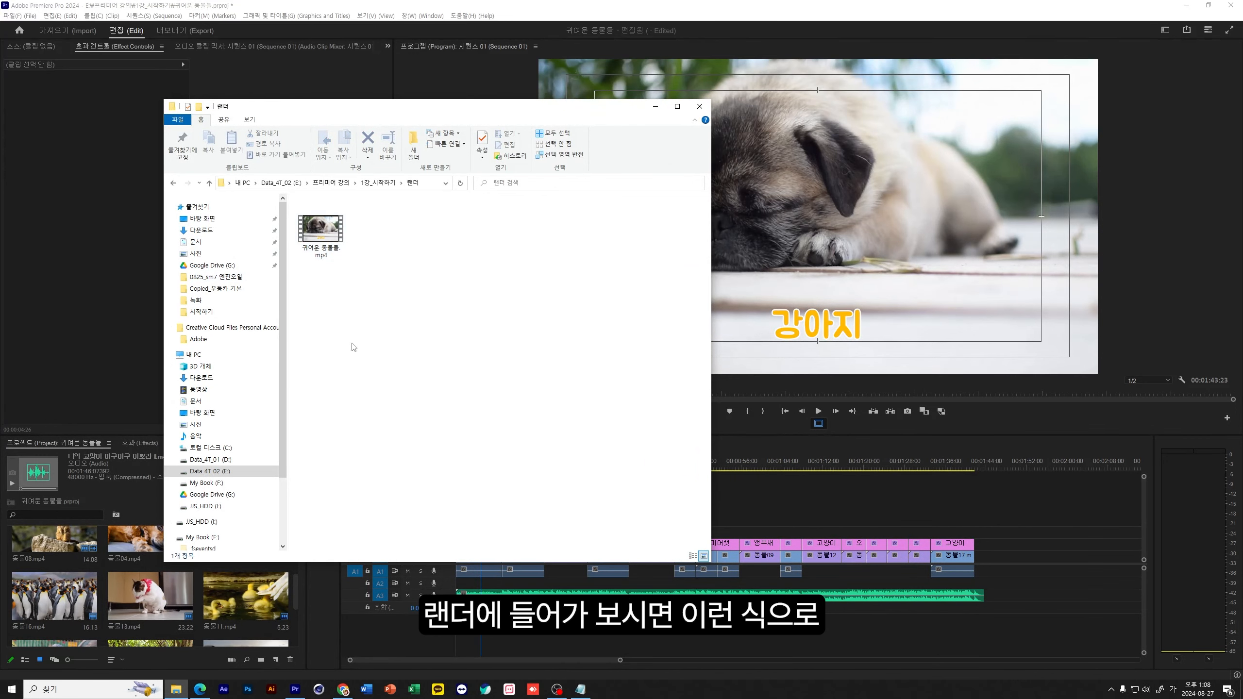
click(325, 253)
drag(364, 288, 341, 247)
ctrl+scroll(388, 324, up, 3)
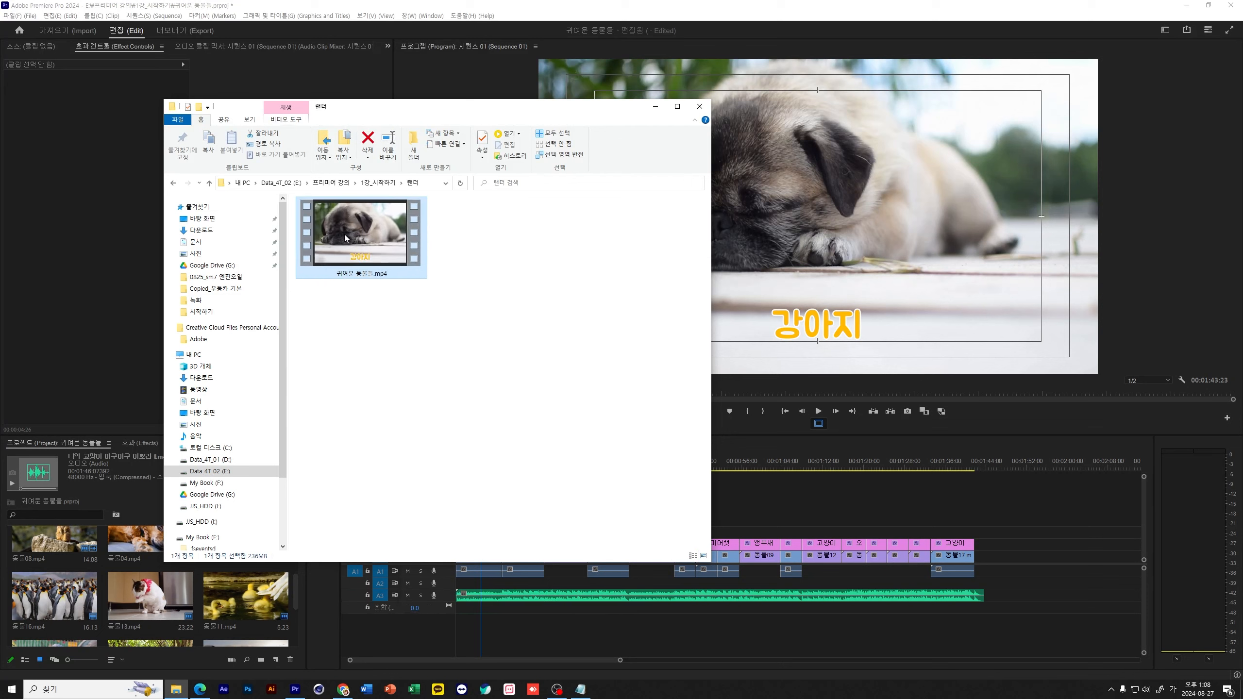
- Play 귀여운 동물들.mp4, spot-check several points through to the end, and return to the Premiere Pro editing workspace
double_click(379, 227)
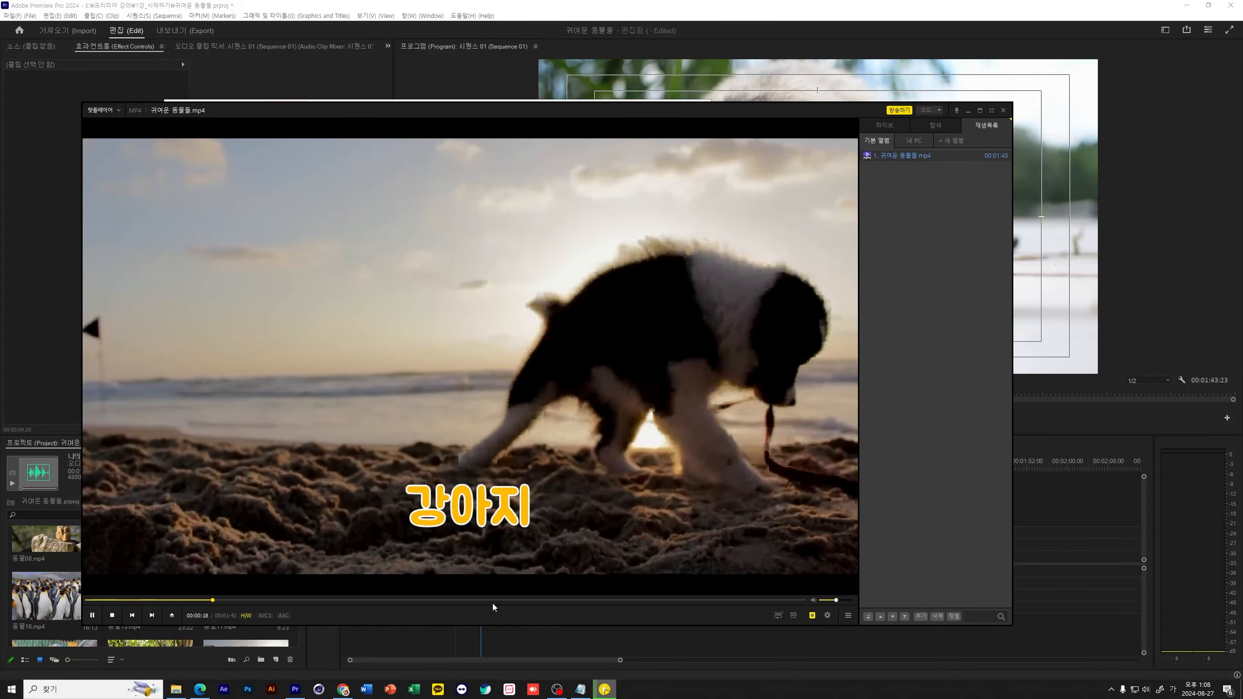
click(493, 601)
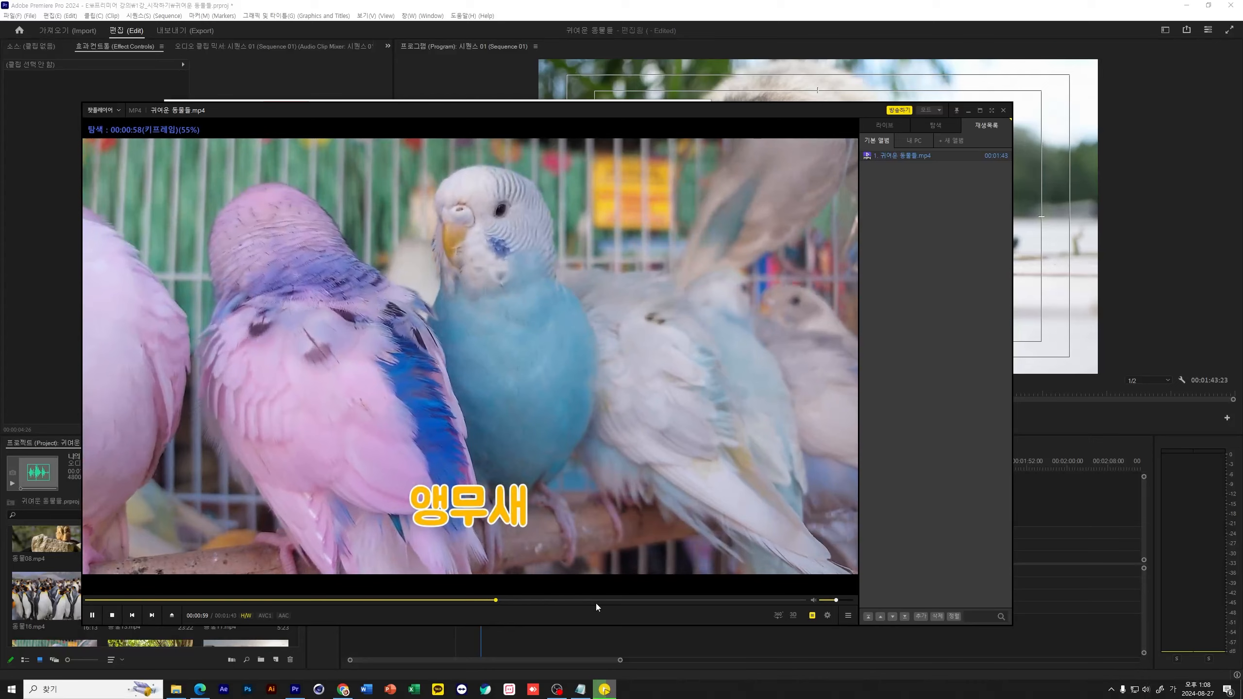
click(597, 601)
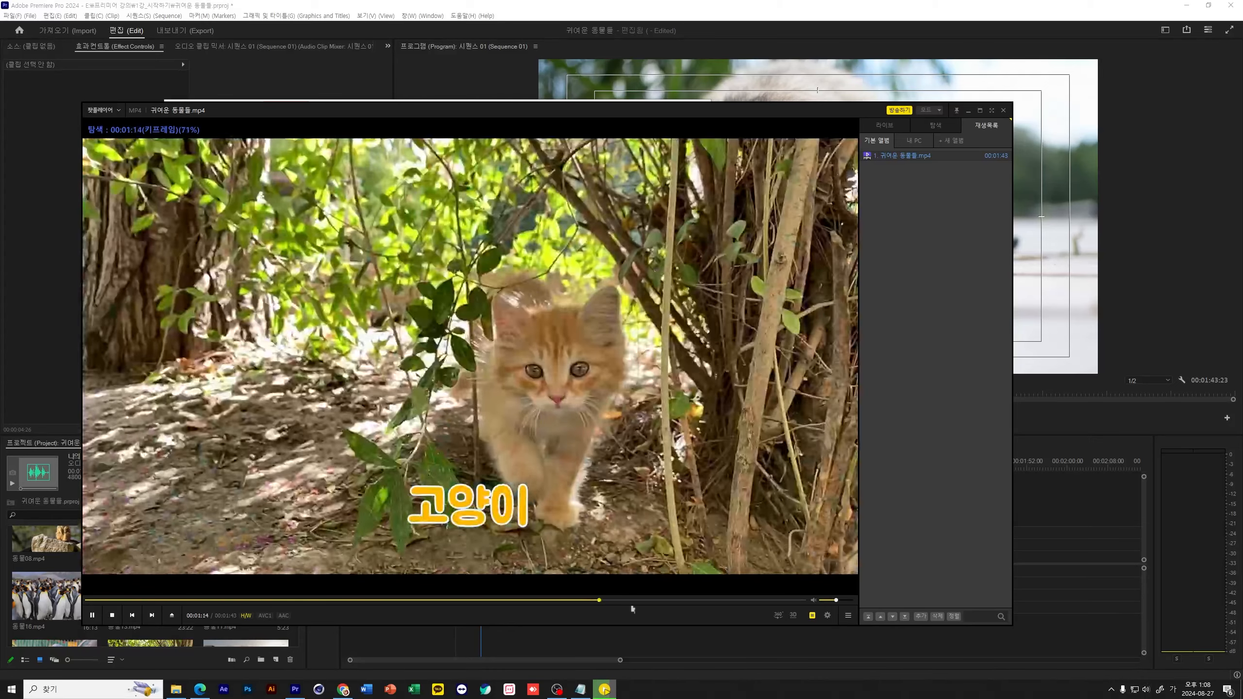
click(714, 600)
click(780, 600)
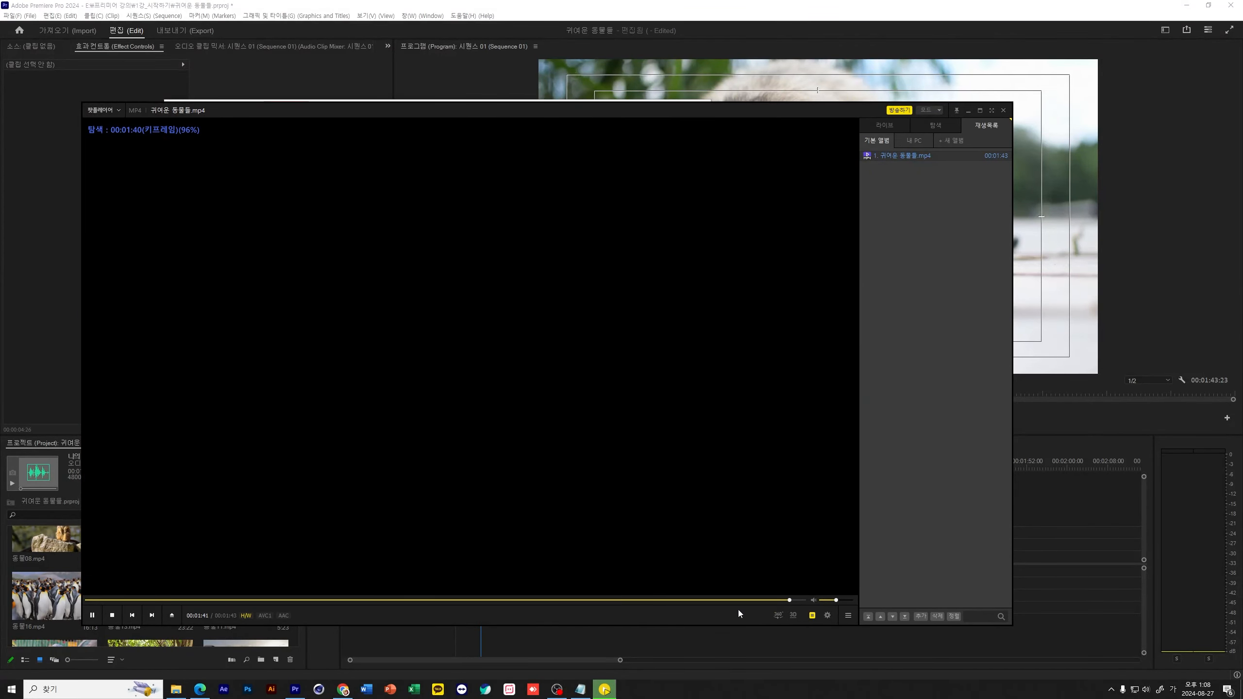
click(1003, 110)
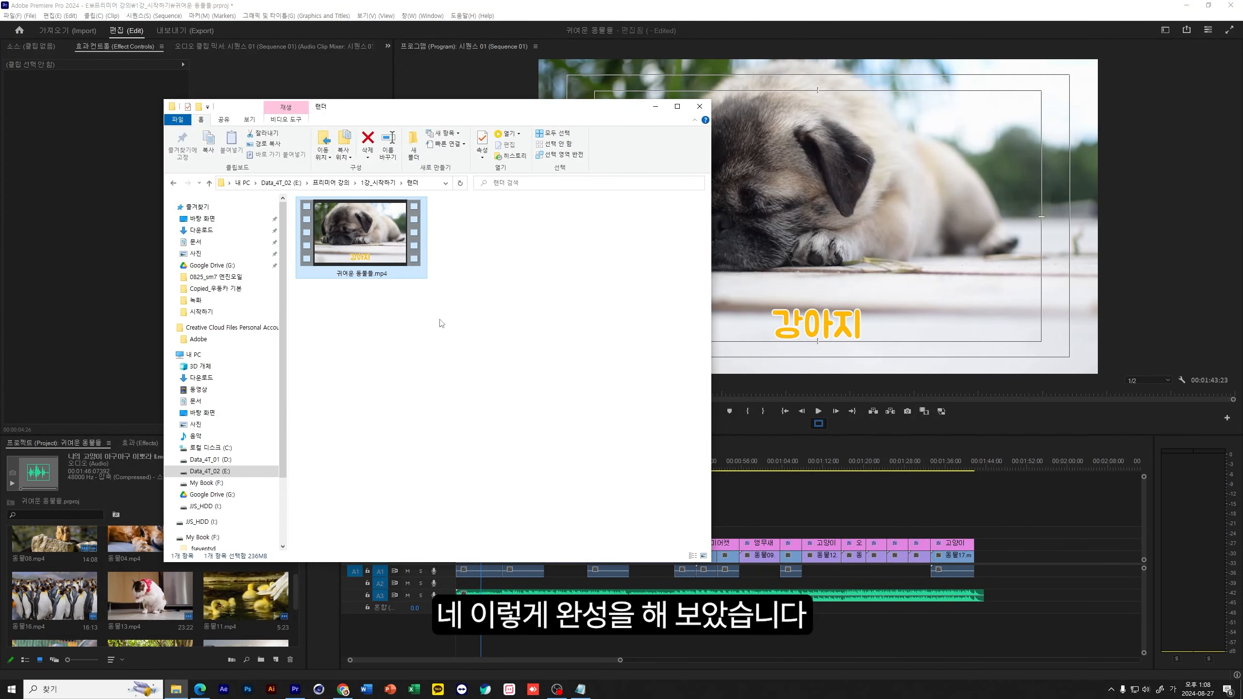
click(492, 336)
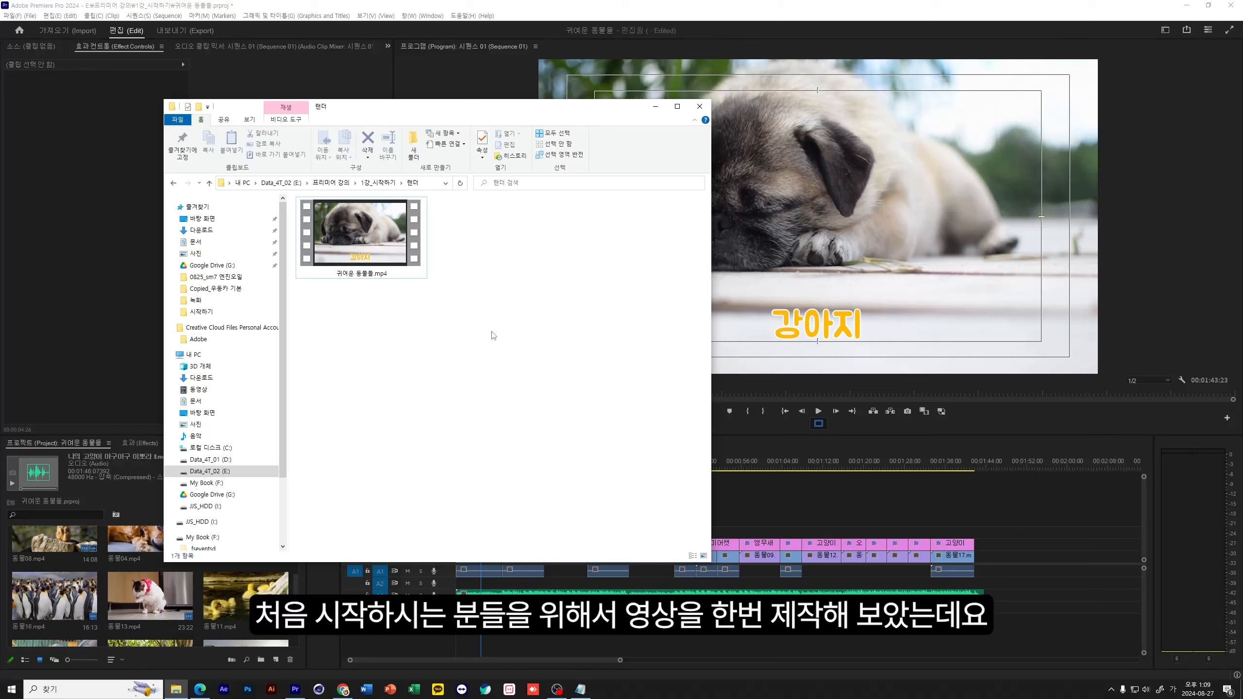
click(655, 106)
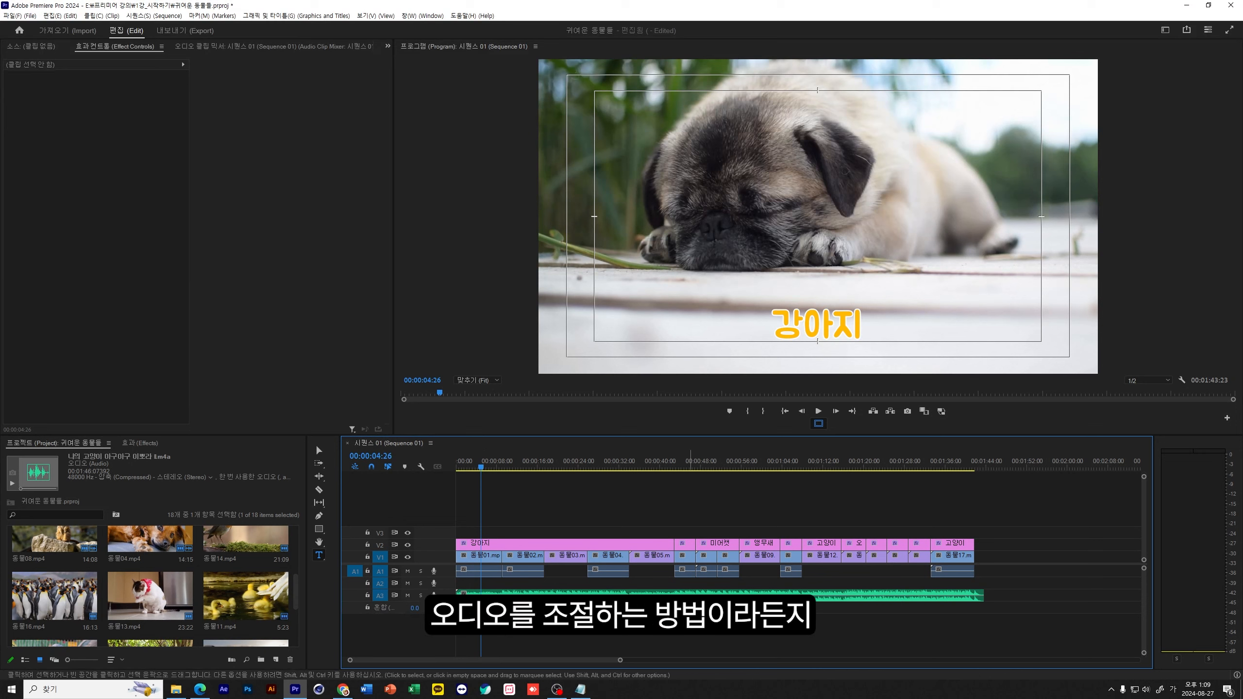
drag(556, 574, 537, 558)
click(571, 575)
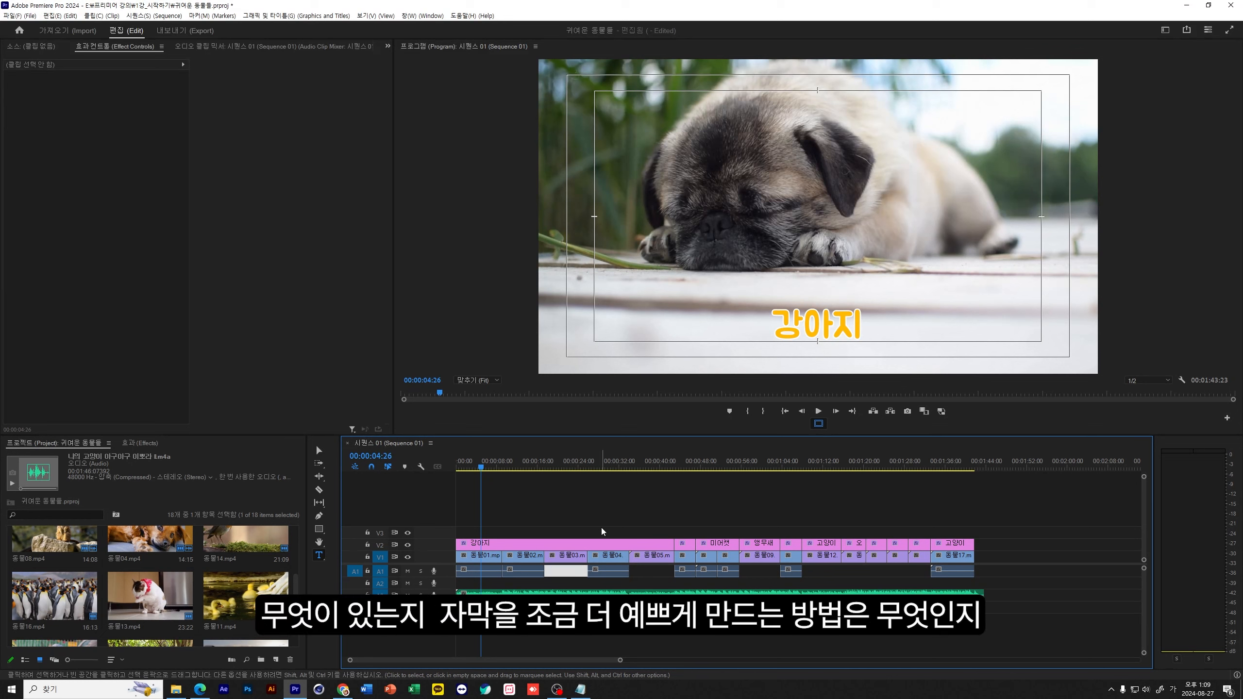
click(606, 544)
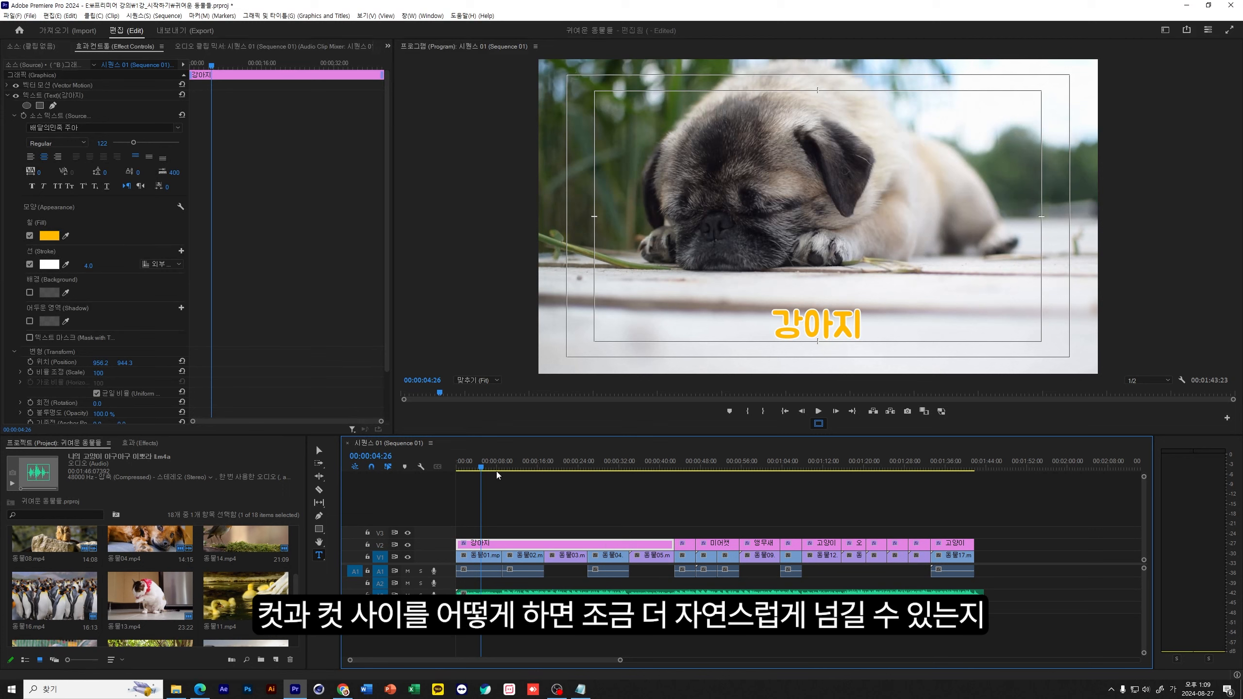
drag(496, 469, 504, 469)
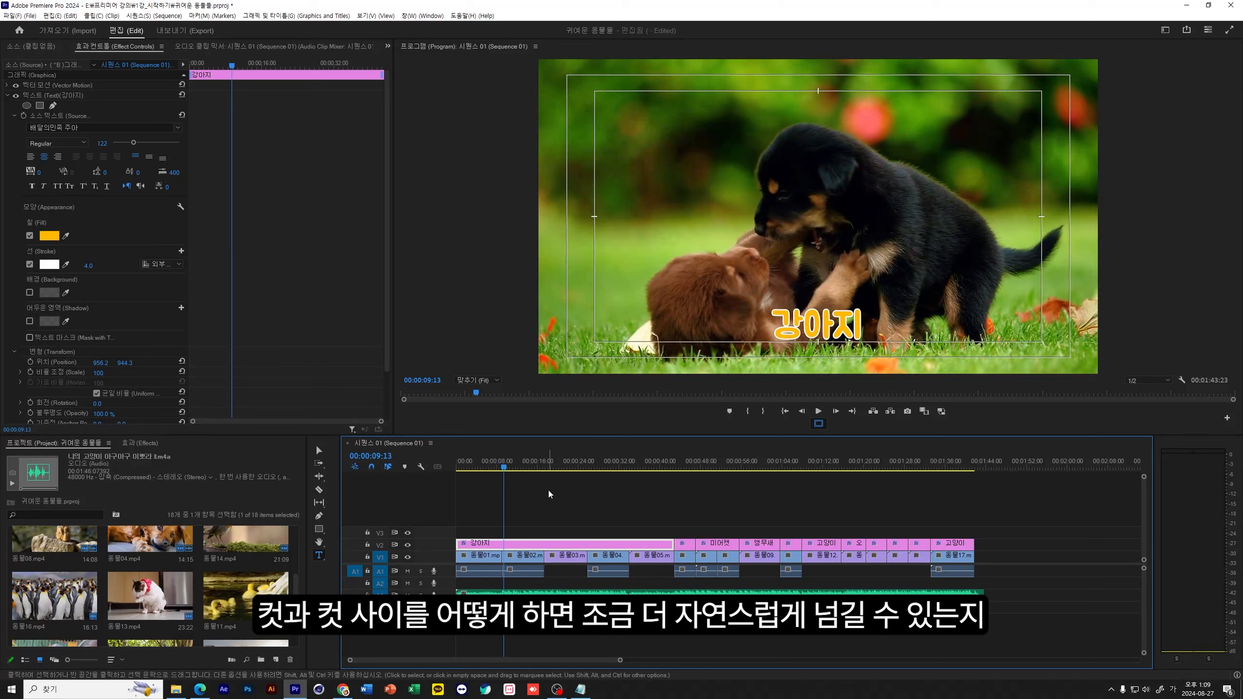